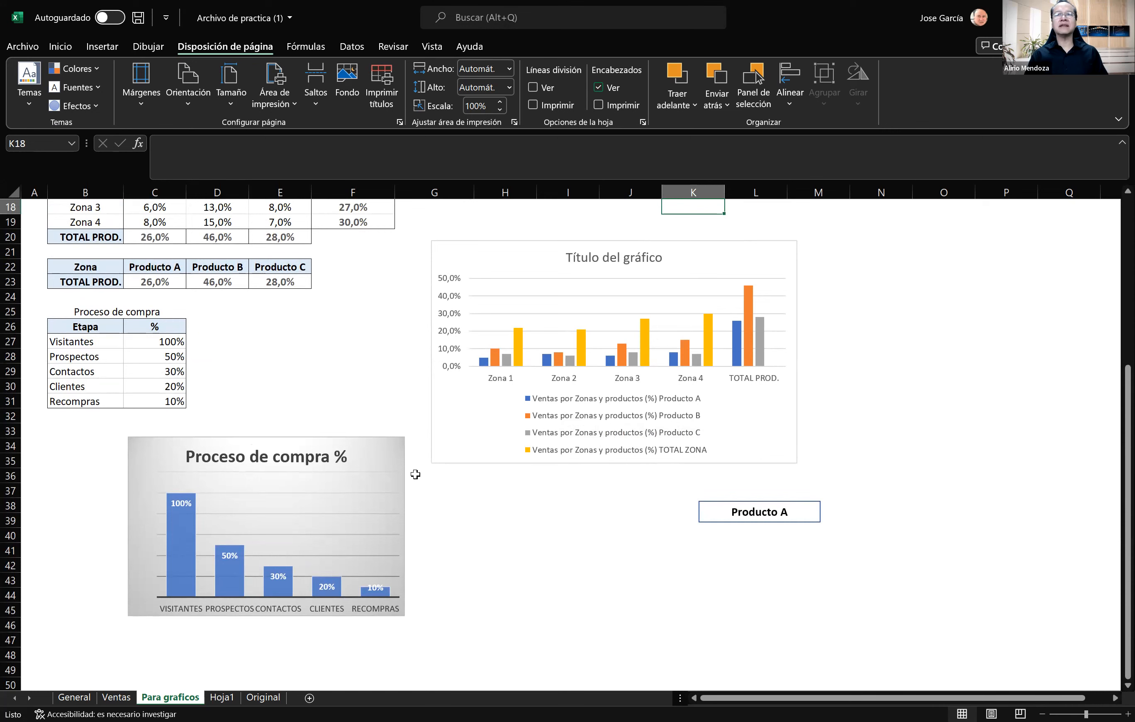
# Change the dark Ventas por Zonas y productos (Cant.) chart to clustered bars (Barras agrupadas) and make it taller
pyautogui.hotkey('ctrl', 'Up')
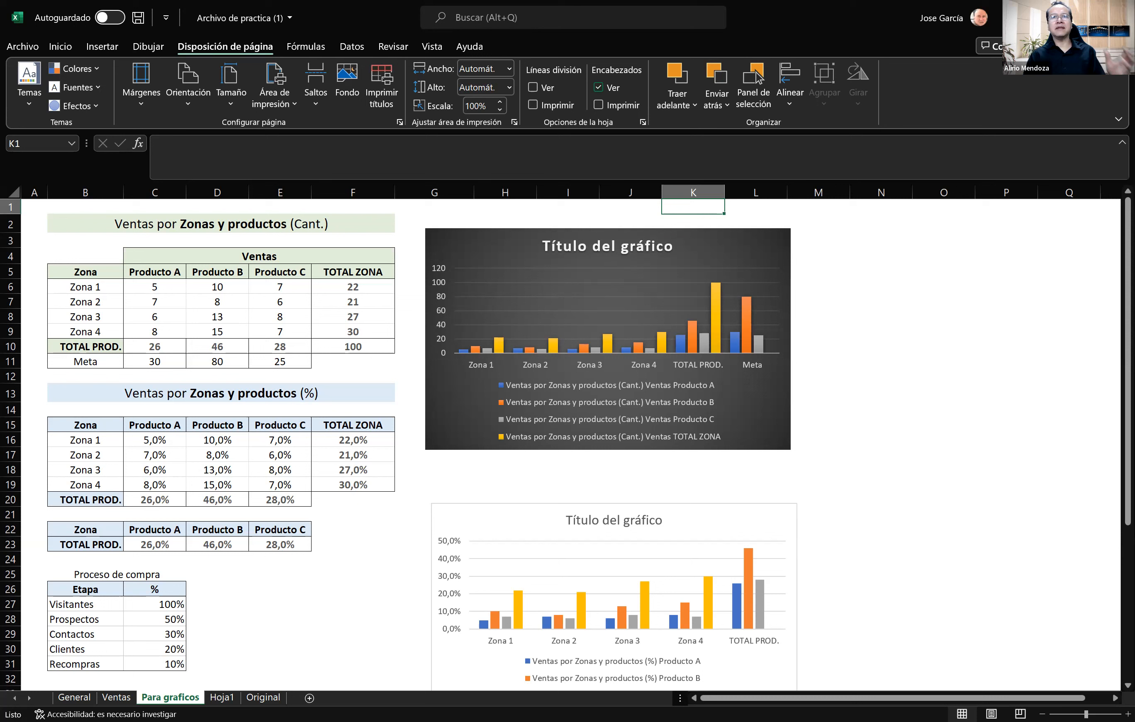
pyautogui.click(685, 454)
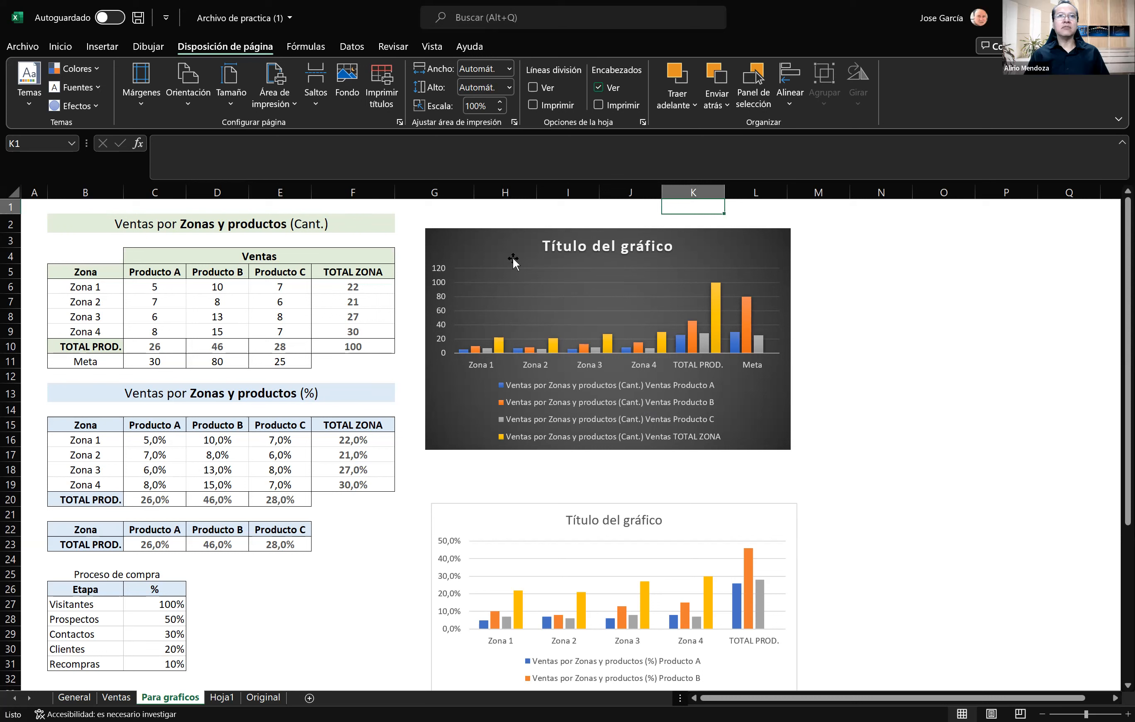
pyautogui.click(494, 361)
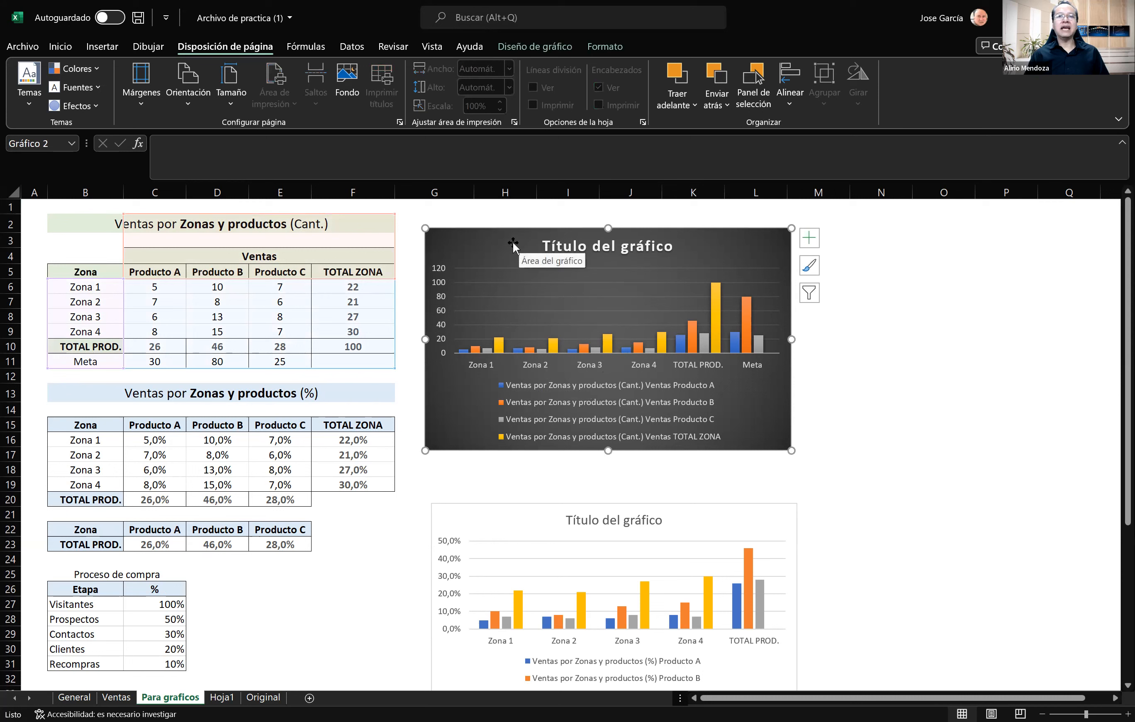
pyautogui.rightClick(565, 306)
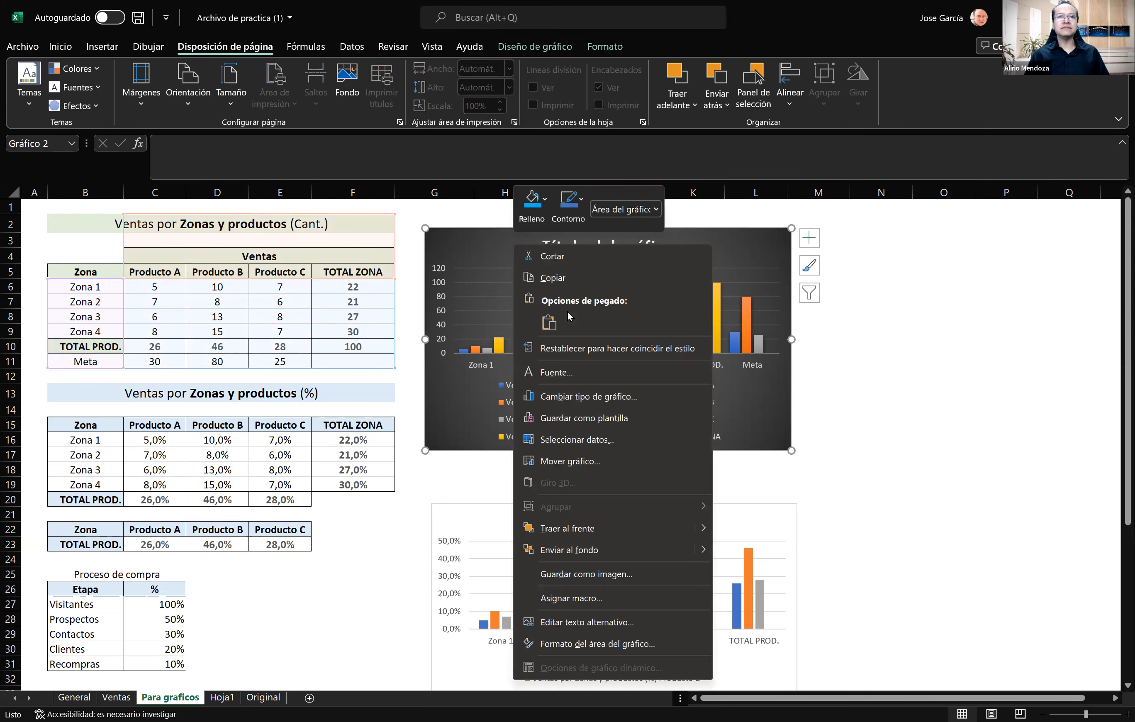
pyautogui.click(574, 396)
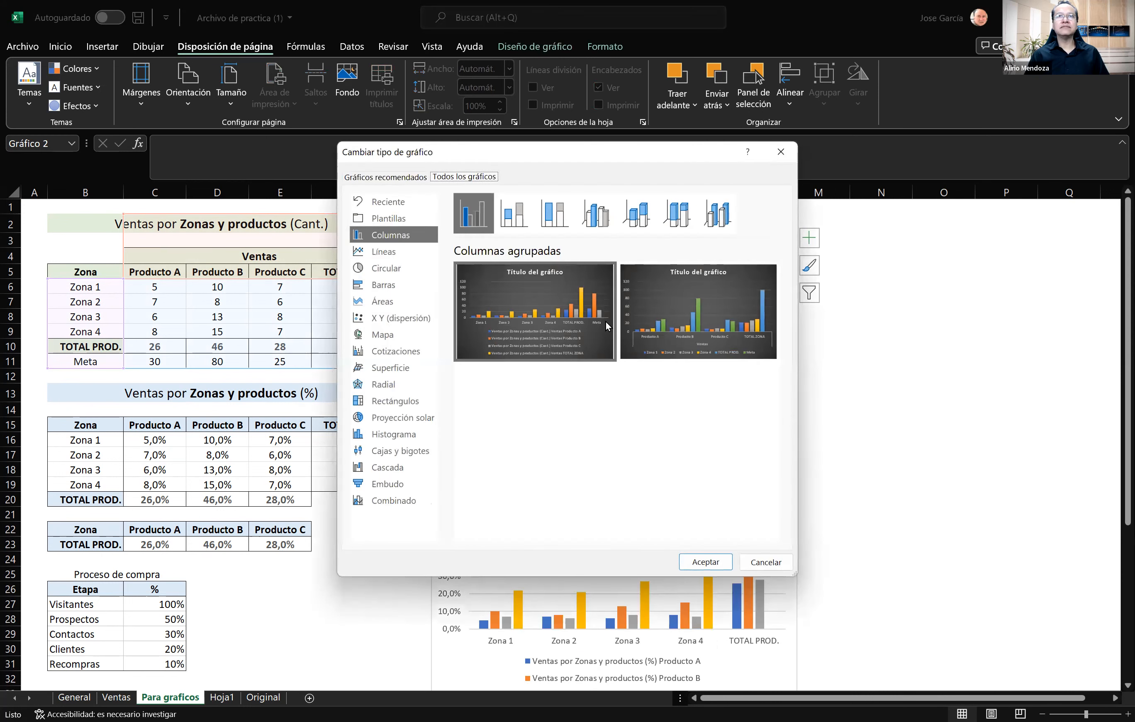
pyautogui.moveTo(652, 156); pyautogui.dragTo(882, 185)
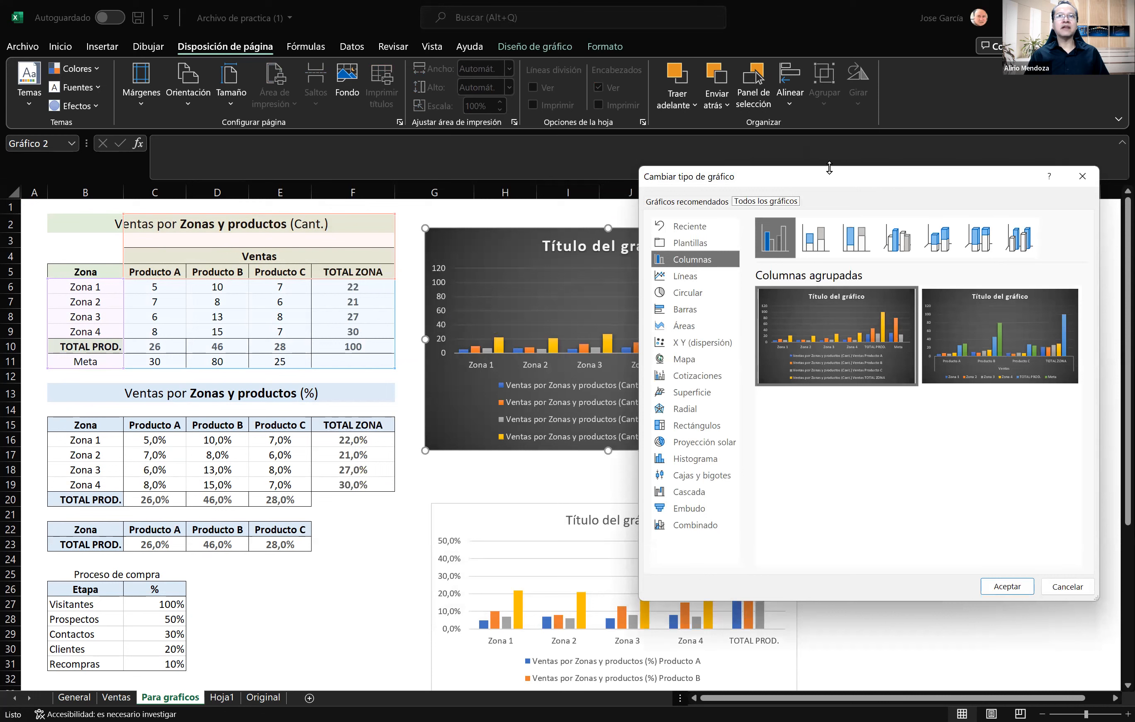
pyautogui.moveTo(802, 171); pyautogui.dragTo(832, 167)
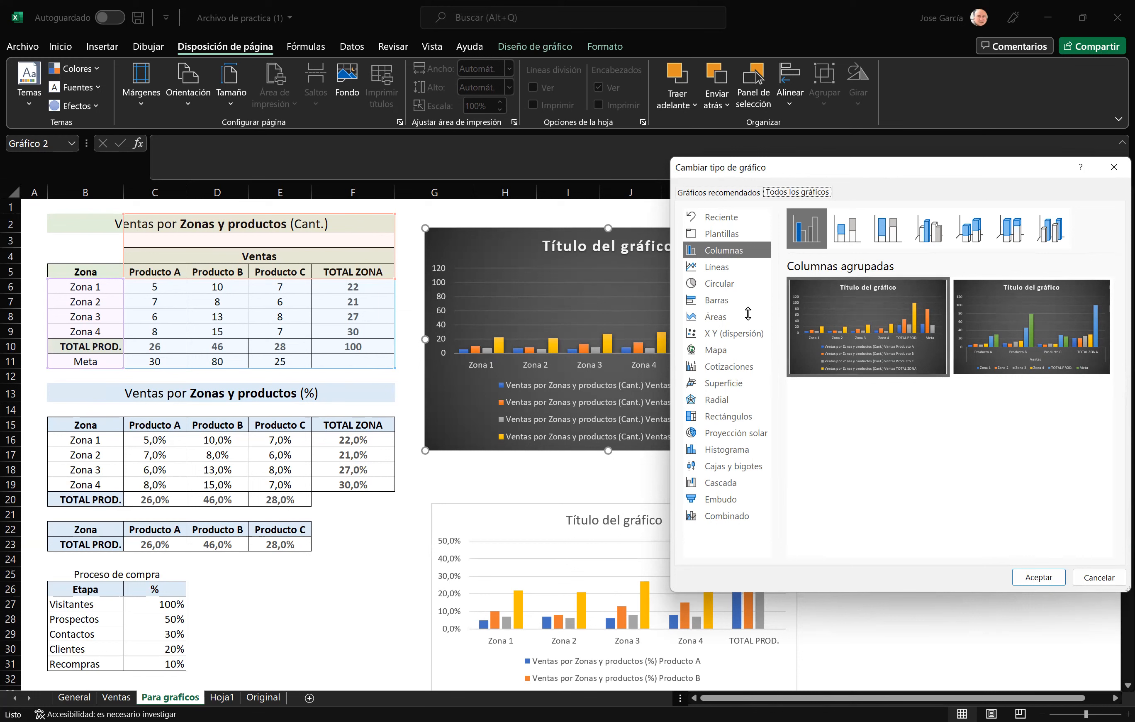
pyautogui.click(720, 300)
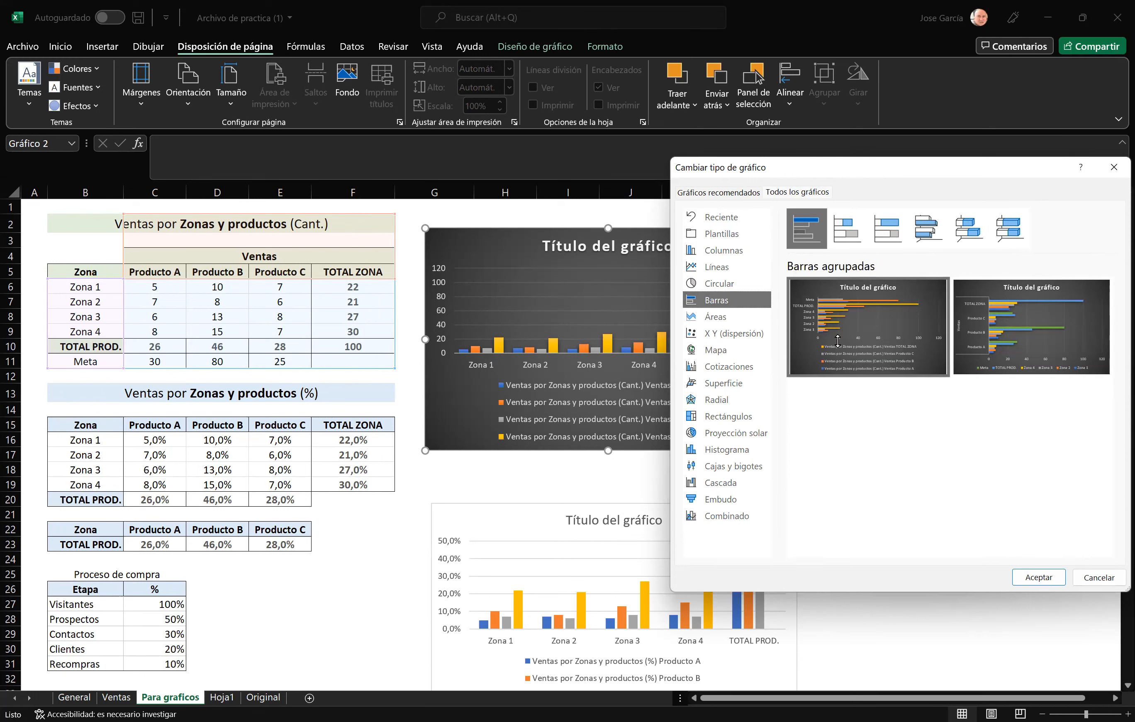
pyautogui.click(1036, 577)
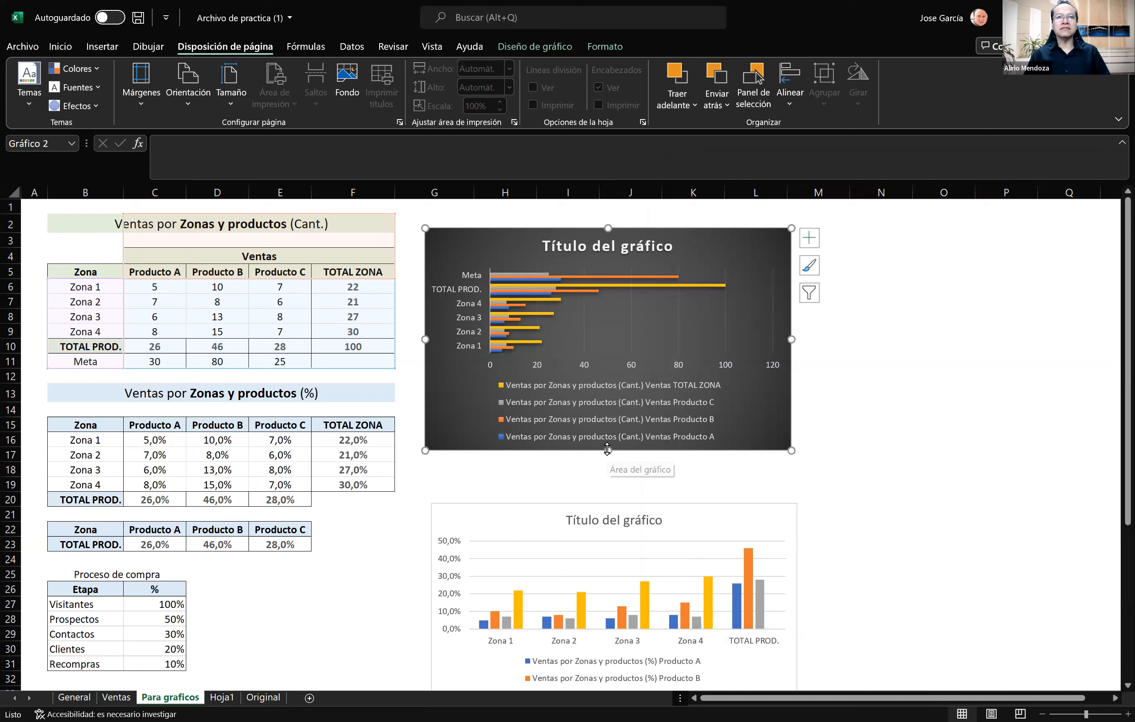
pyautogui.moveTo(608, 451); pyautogui.dragTo(600, 492)
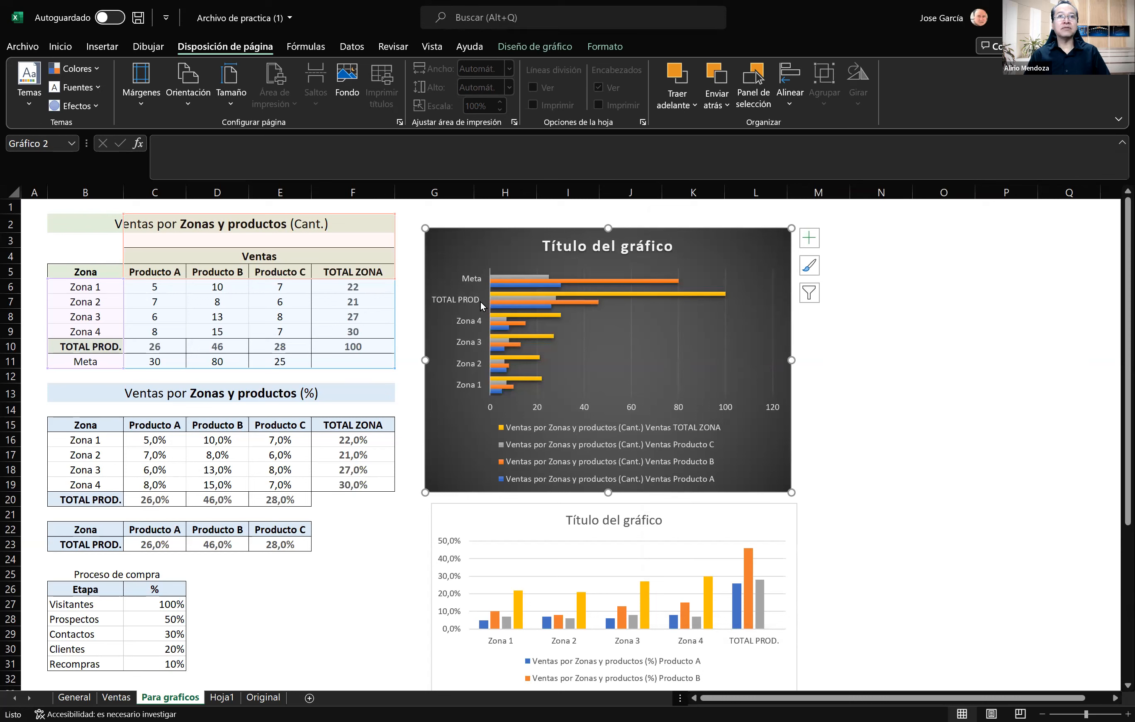
# Set the dark bar chart's source data to the zone and product range B5:E9 on Para graficos
pyautogui.rightClick(494, 234)
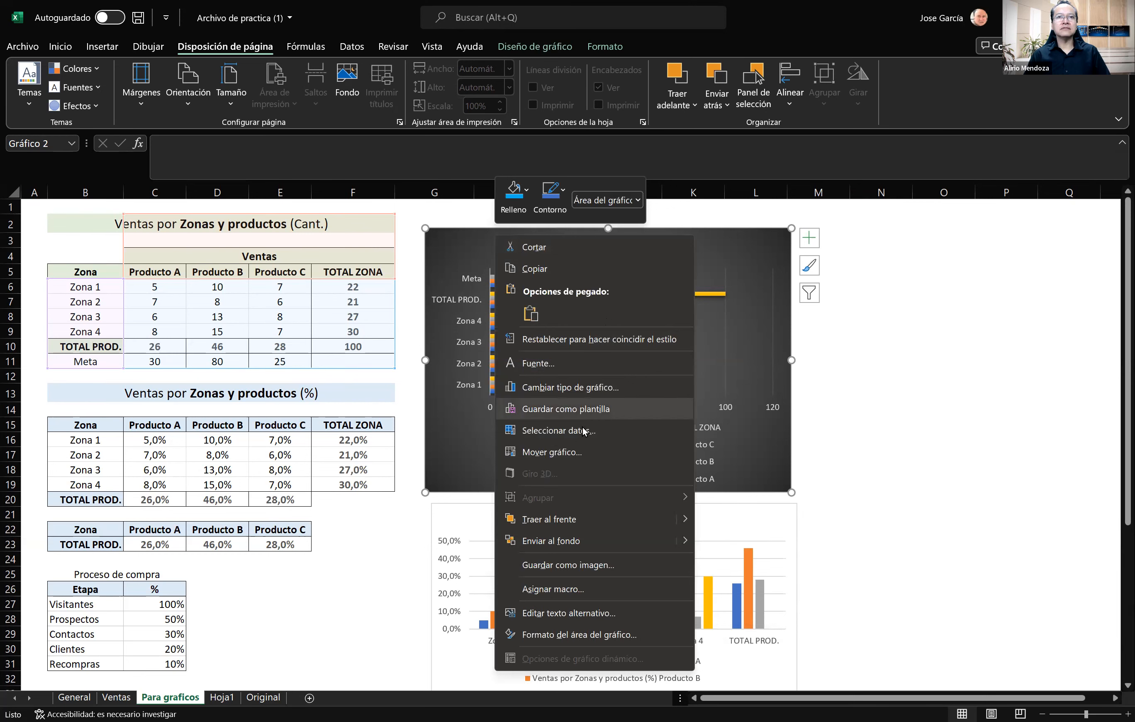
pyautogui.click(568, 429)
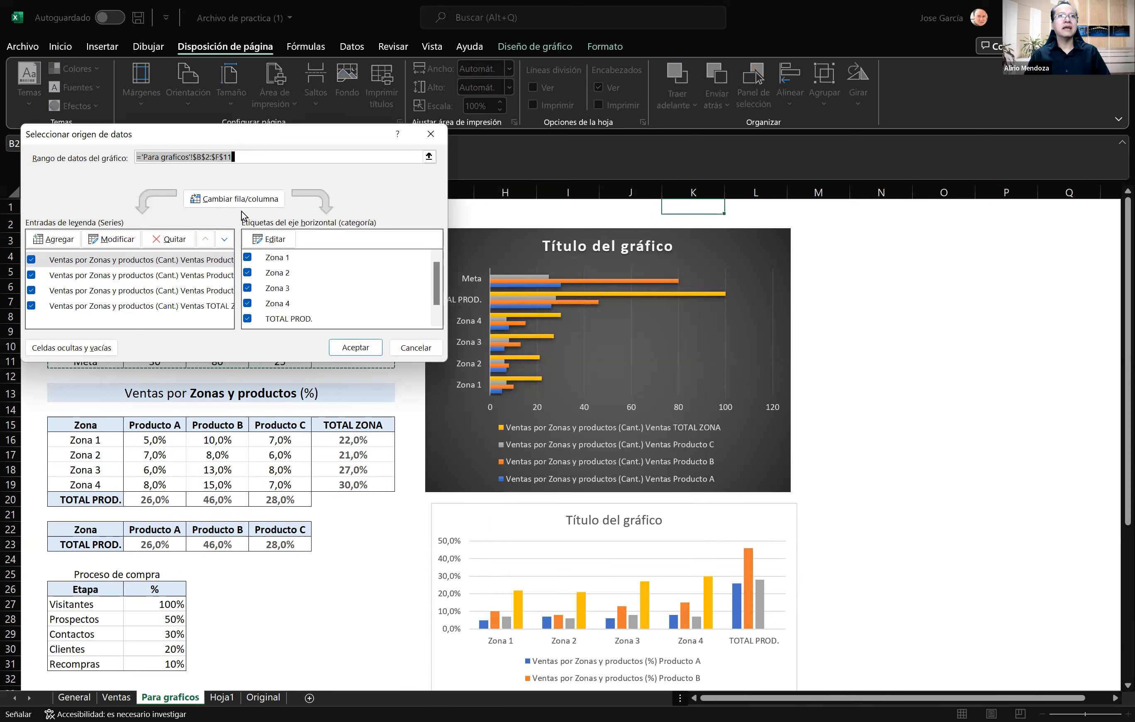
pyautogui.moveTo(229, 136); pyautogui.dragTo(568, 353)
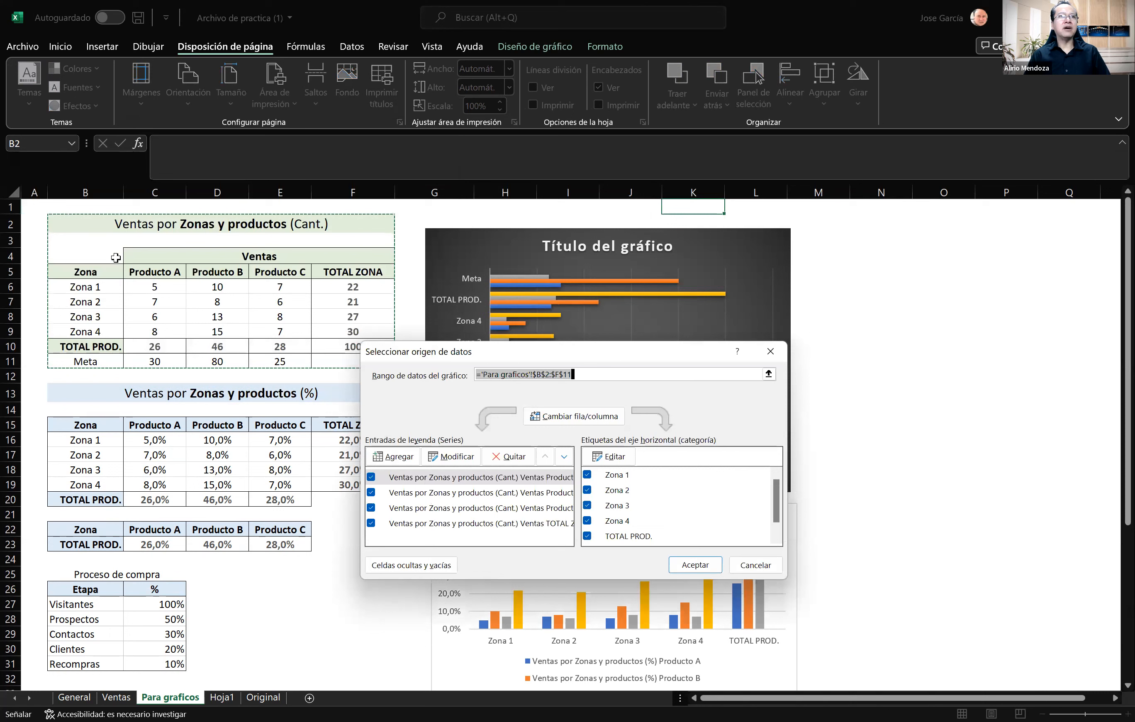
pyautogui.click(107, 267)
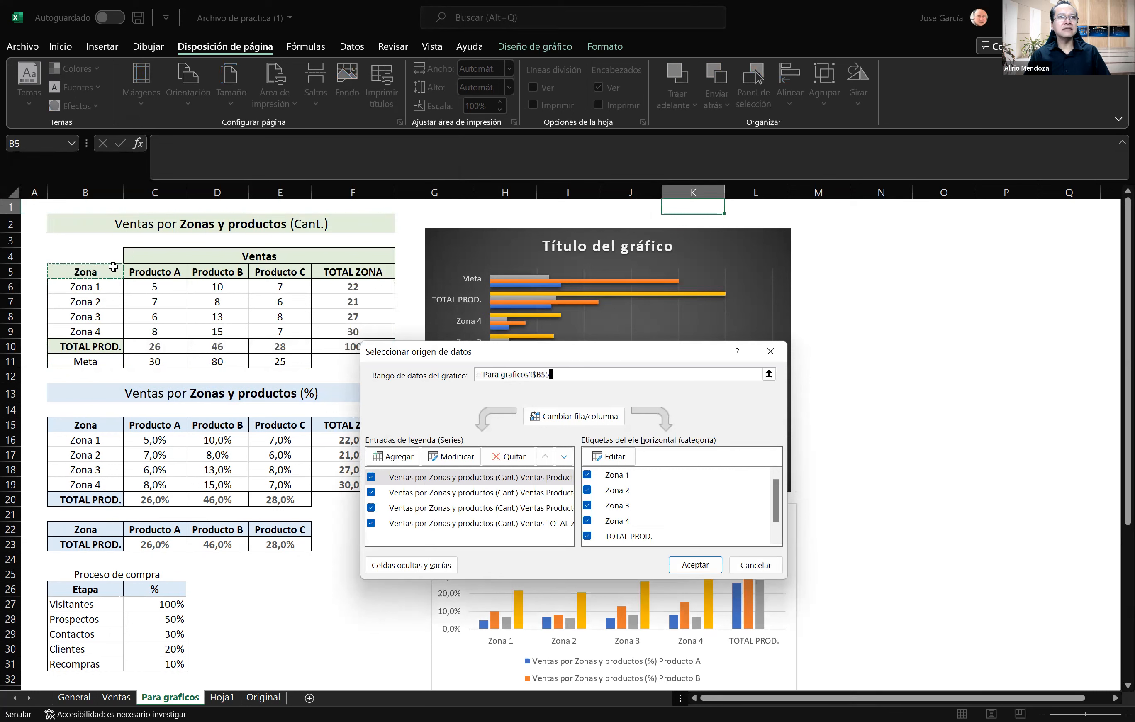
pyautogui.moveTo(237, 315); pyautogui.dragTo(280, 333)
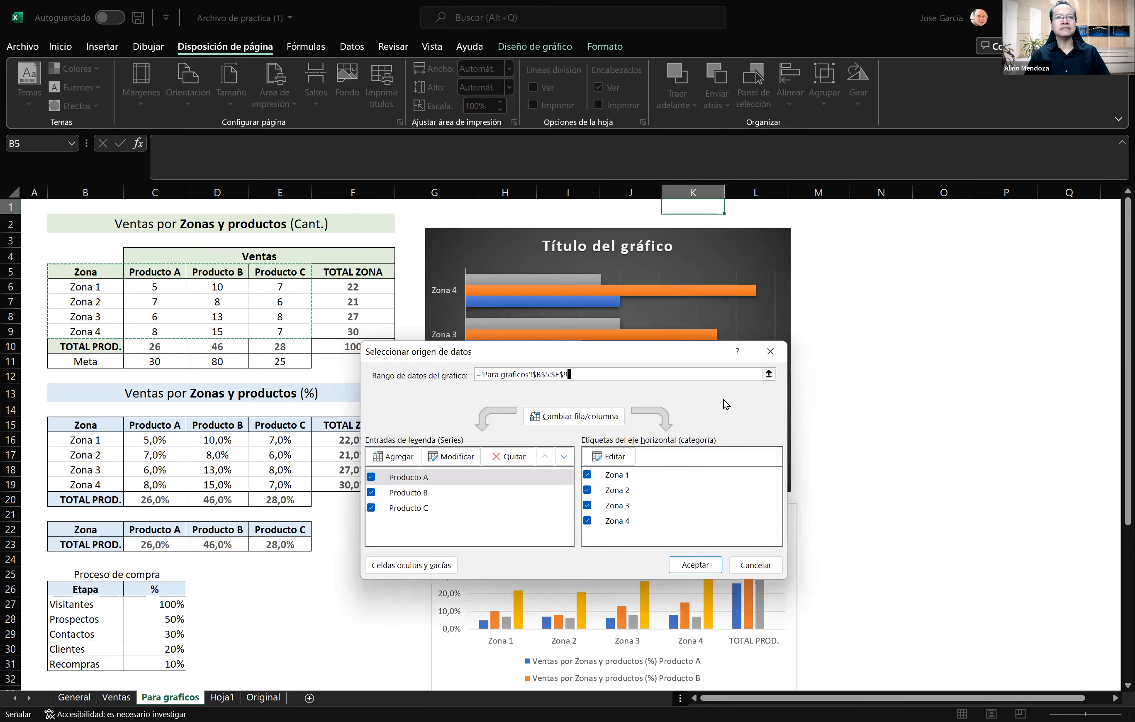
pyautogui.click(699, 564)
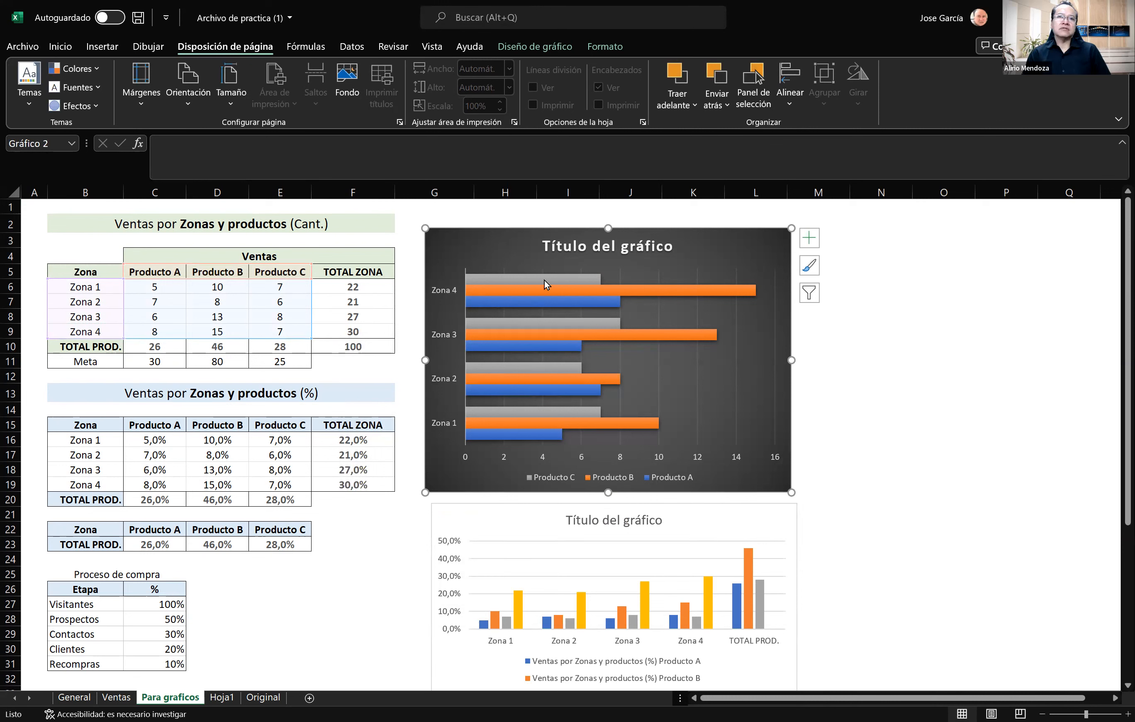
pyautogui.rightClick(503, 243)
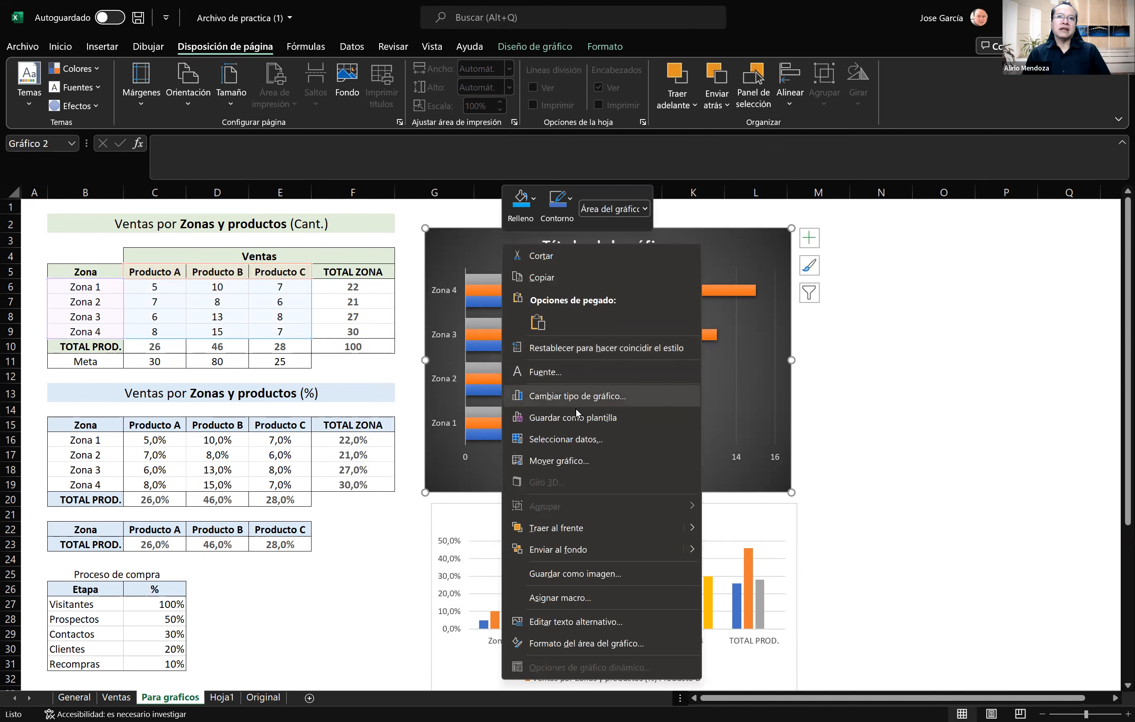
pyautogui.click(561, 387)
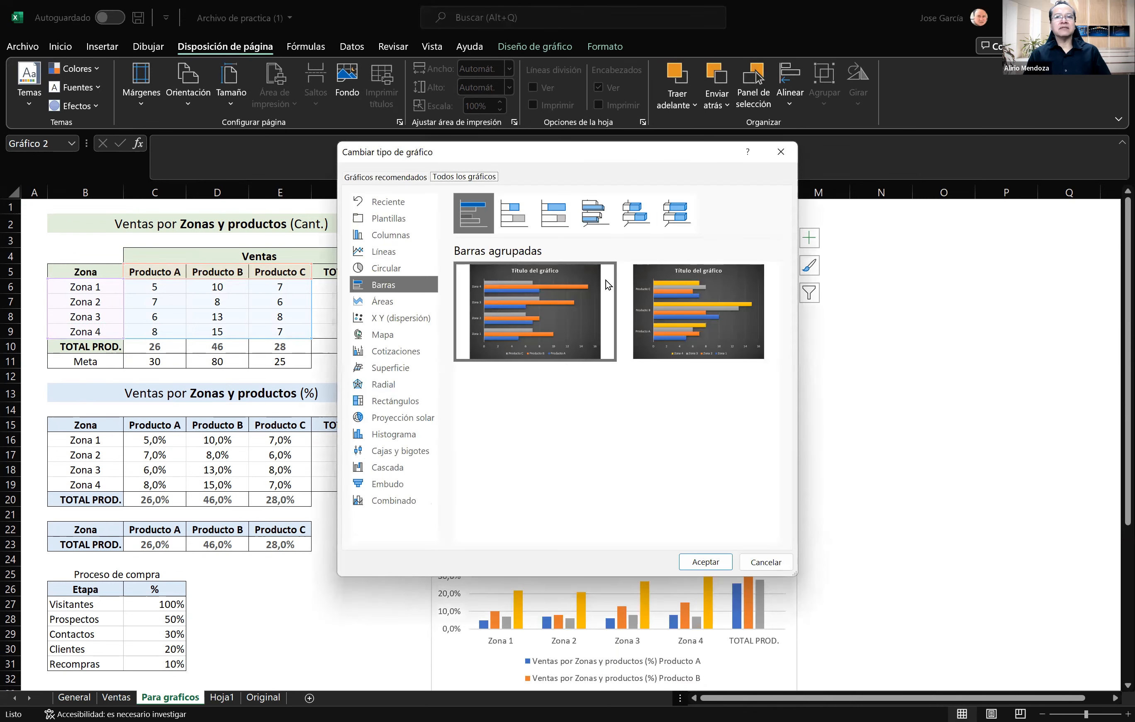
pyautogui.click(760, 560)
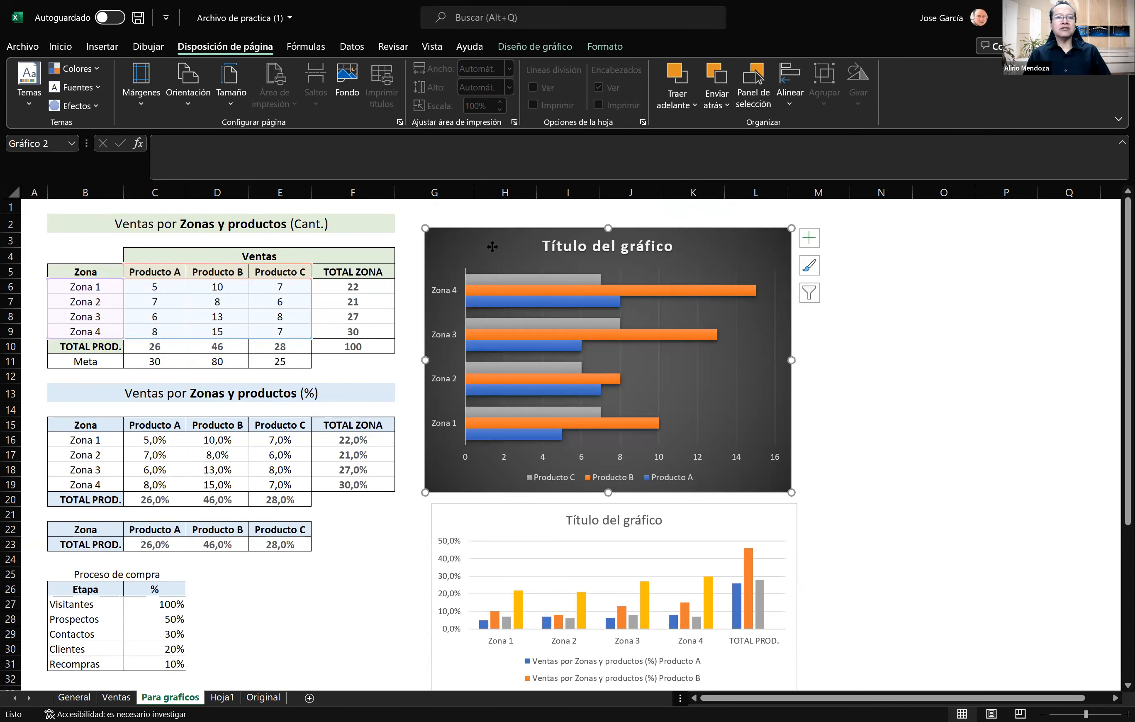
# Set the dark bar chart's data range to B5:E10 so it includes the TOTAL PROD. row
pyautogui.rightClick(567, 408)
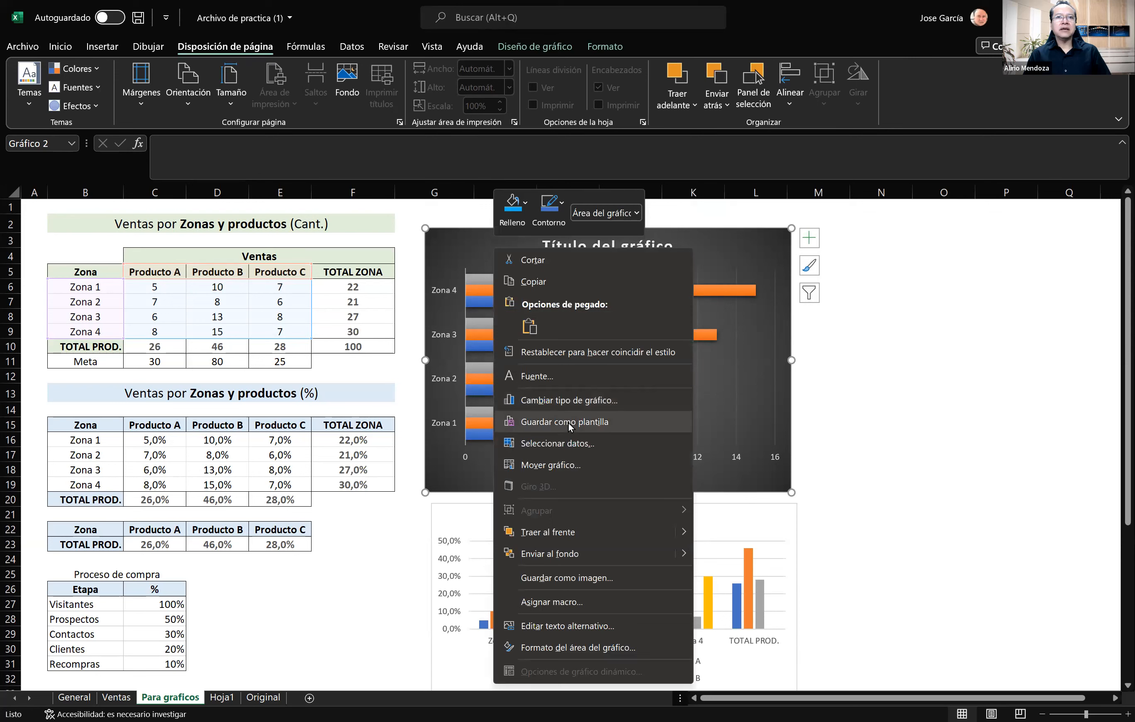
pyautogui.click(564, 443)
pyautogui.click(105, 272)
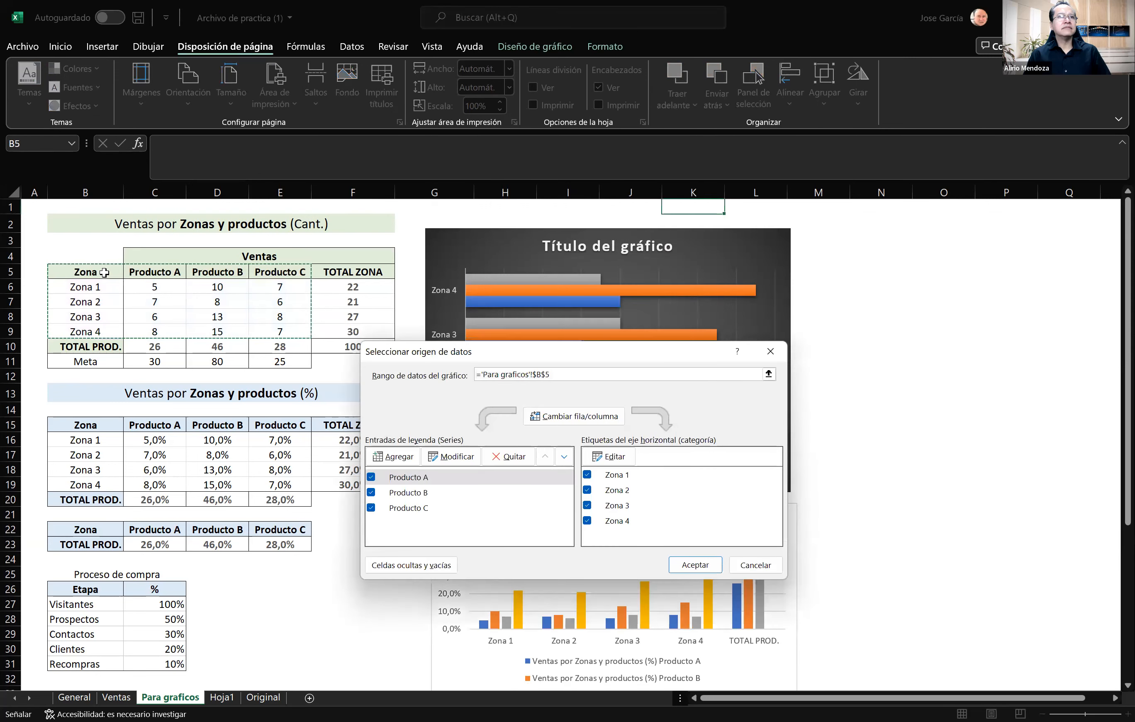
pyautogui.moveTo(105, 272); pyautogui.dragTo(276, 345)
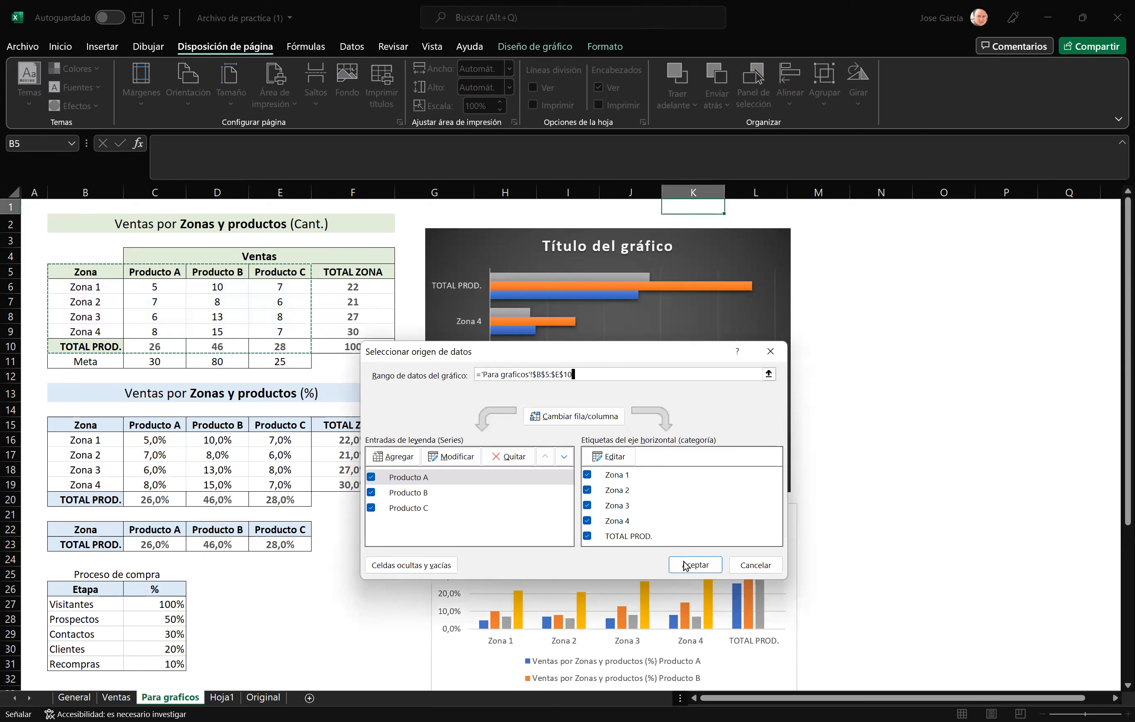
pyautogui.press('Return')
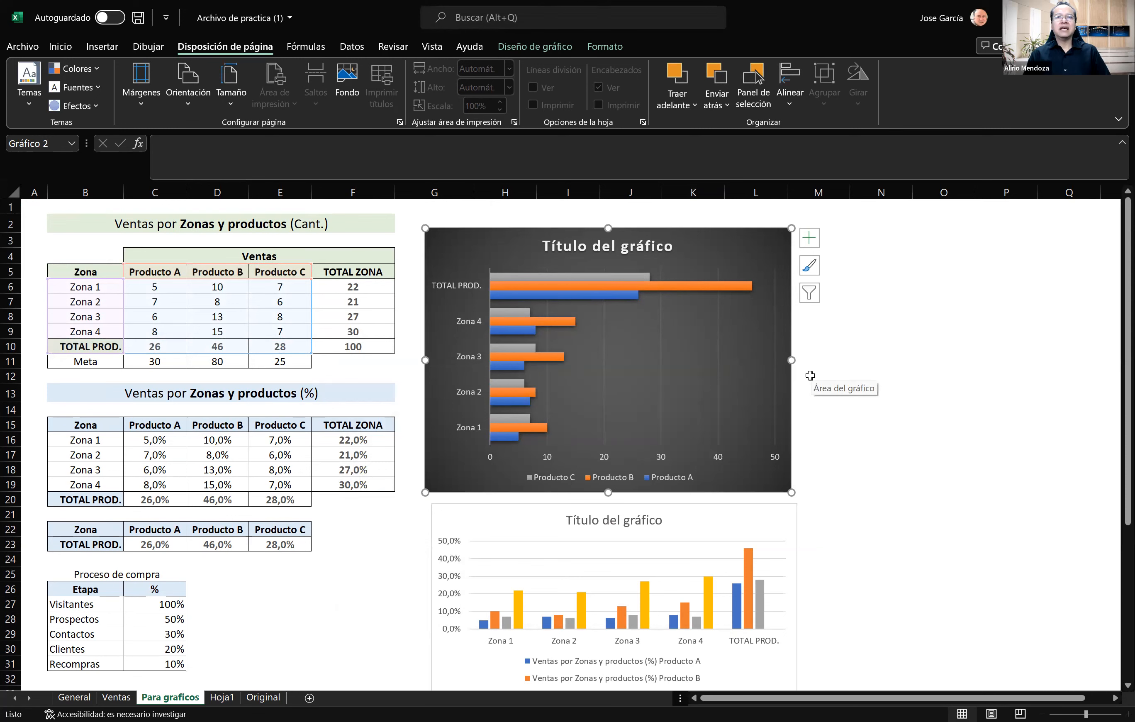
# Change the white Ventas por Zonas y productos (%) chart from columns to clustered bars (Barras agrupadas)
pyautogui.scroll(-20, 813, 377)
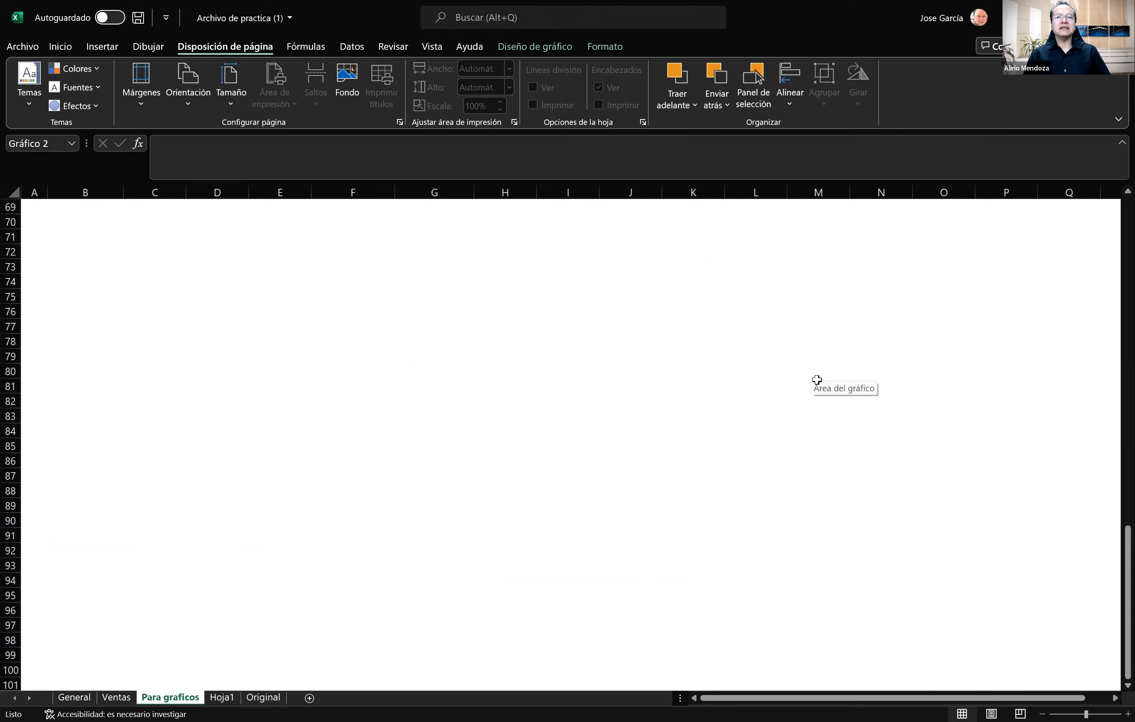
pyautogui.scroll(20, 817, 379)
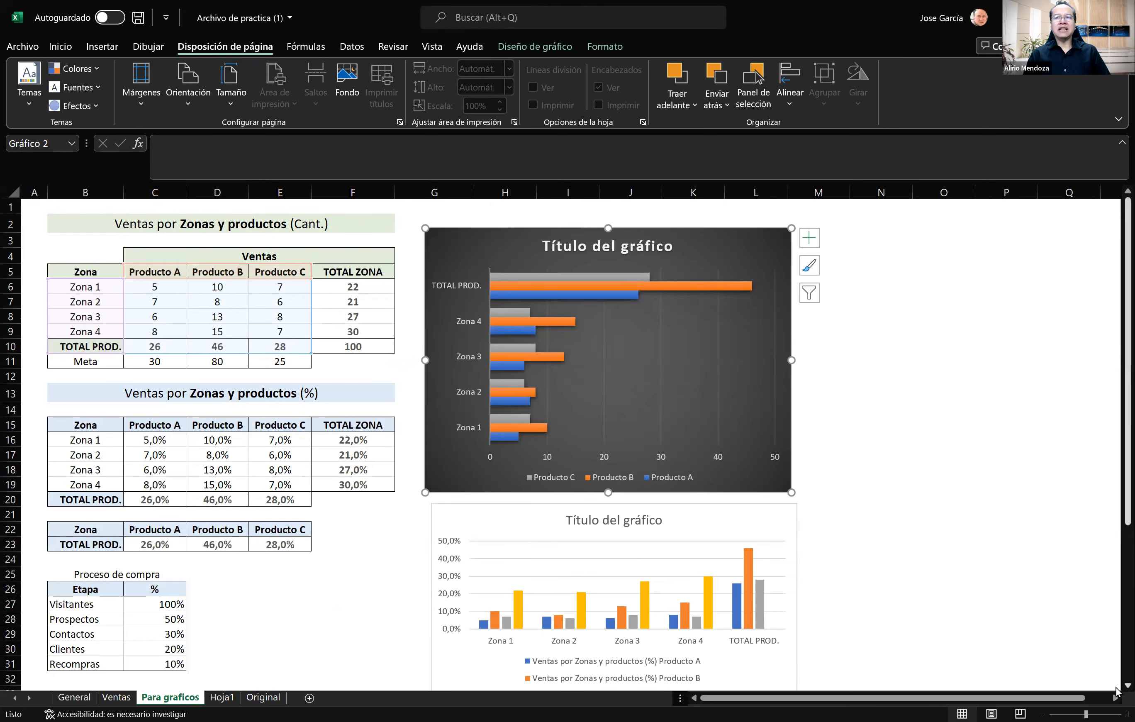
pyautogui.scroll(-1, 1116, 690)
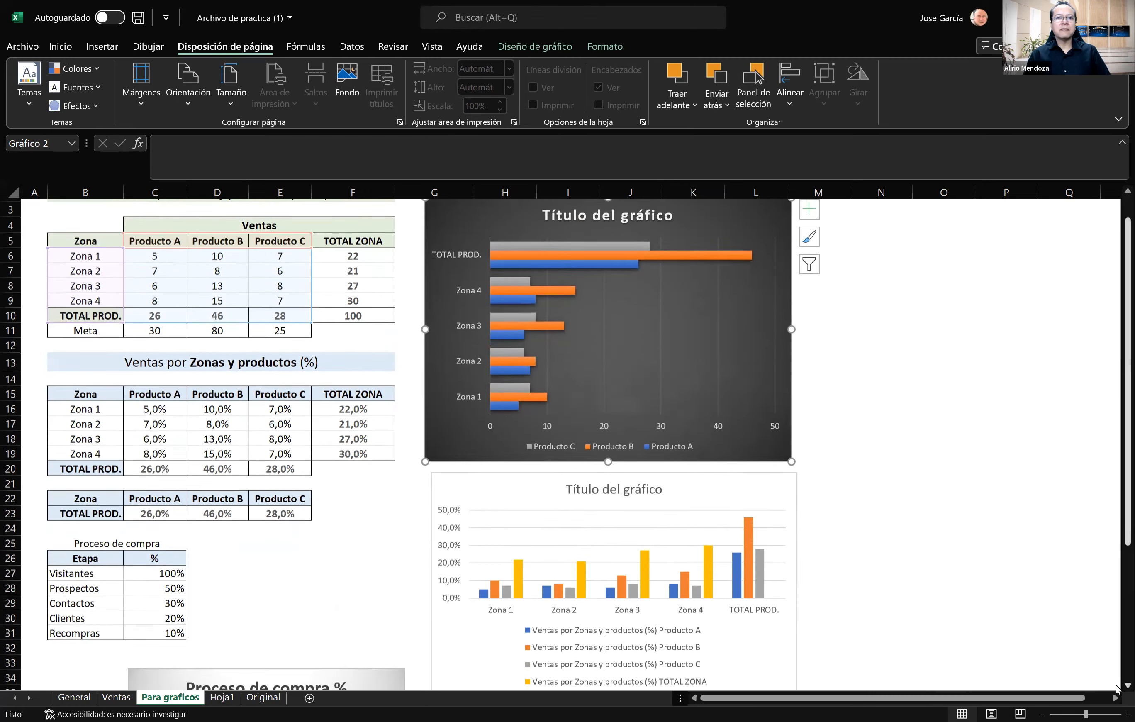
pyautogui.scroll(-1, 834, 596)
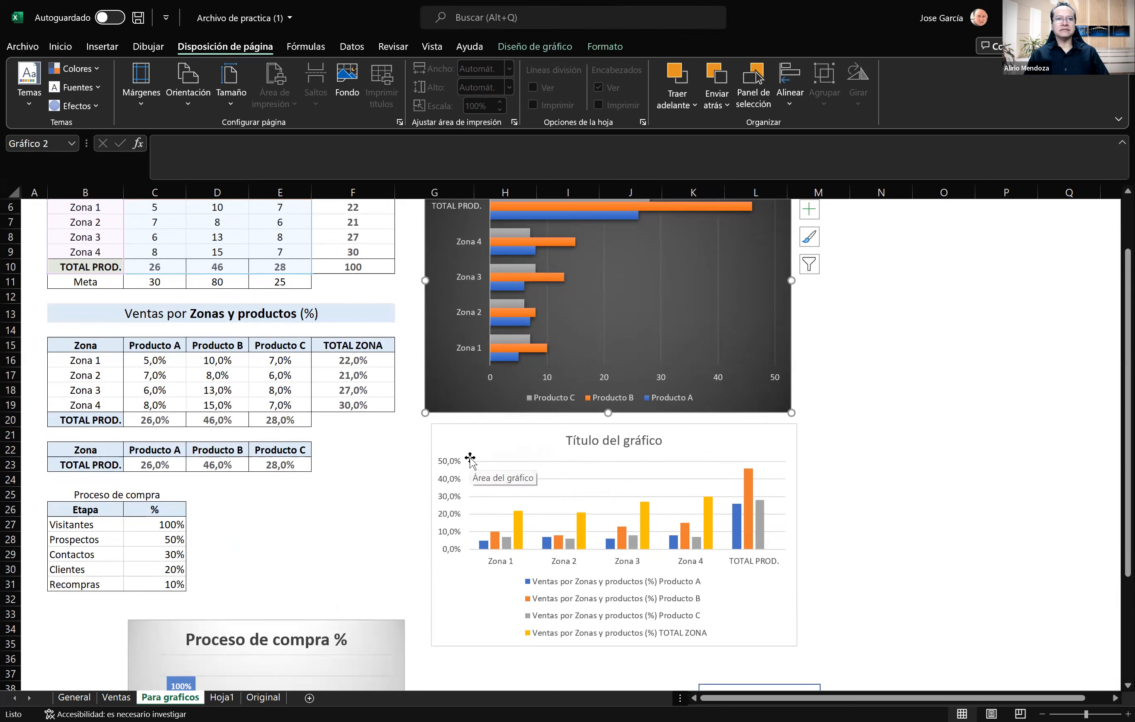
pyautogui.click(498, 439)
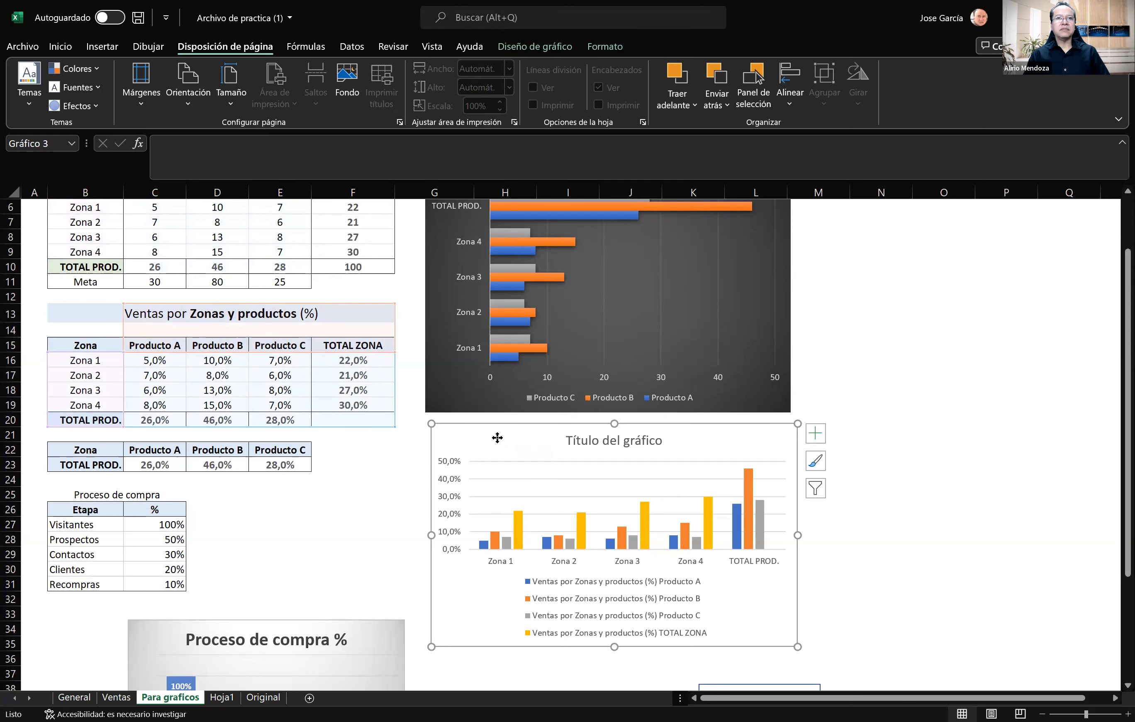
pyautogui.rightClick(498, 443)
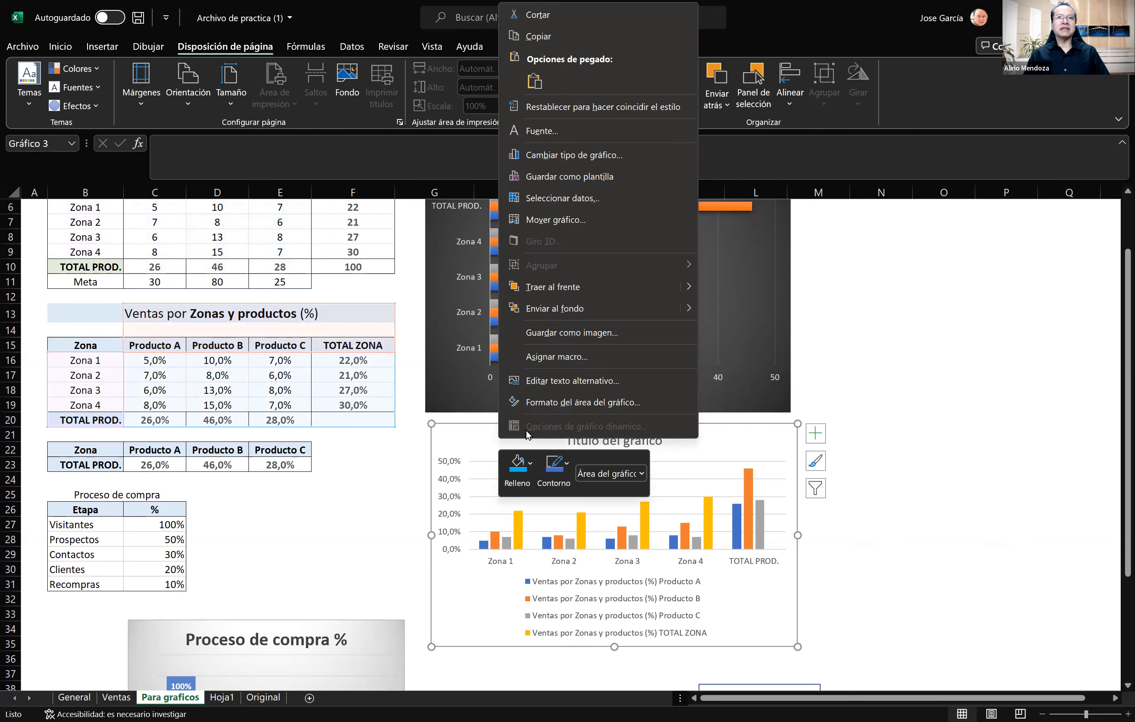
pyautogui.click(616, 157)
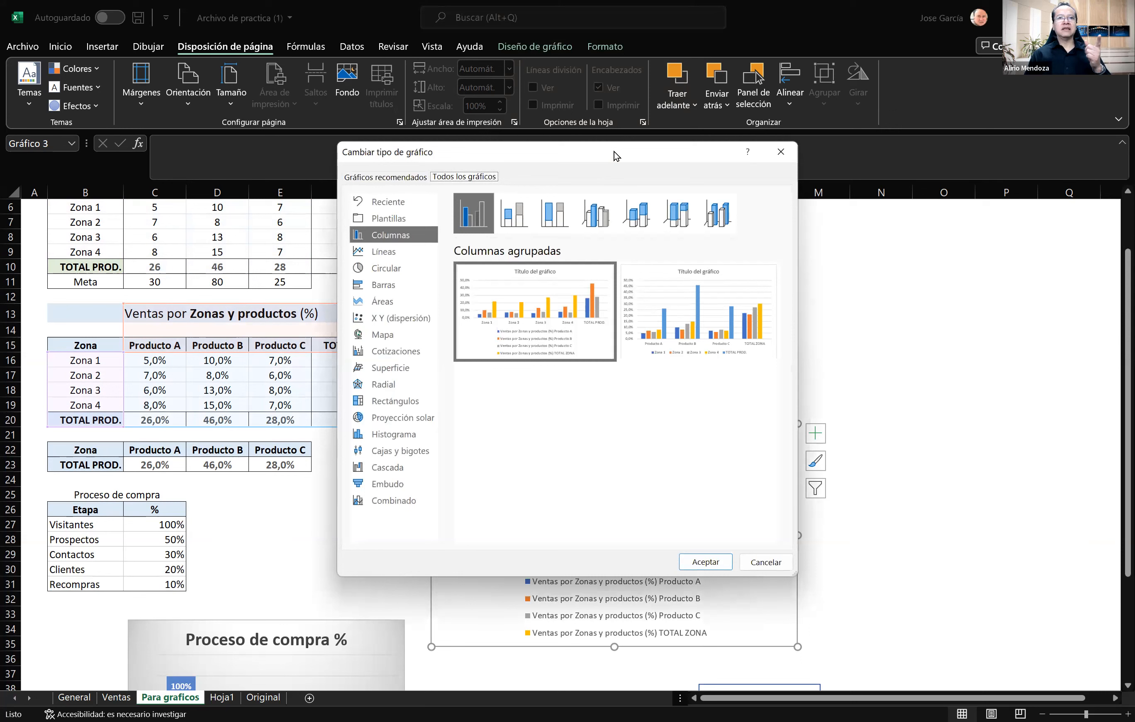
pyautogui.moveTo(554, 155); pyautogui.dragTo(827, 233)
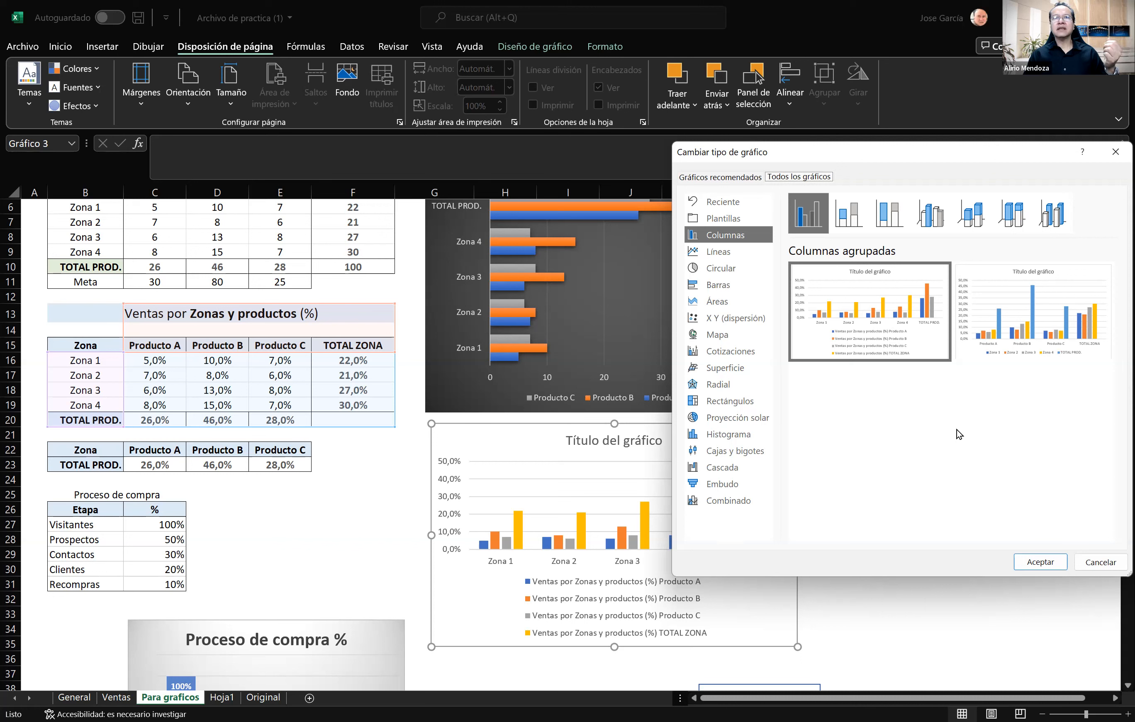
pyautogui.click(718, 286)
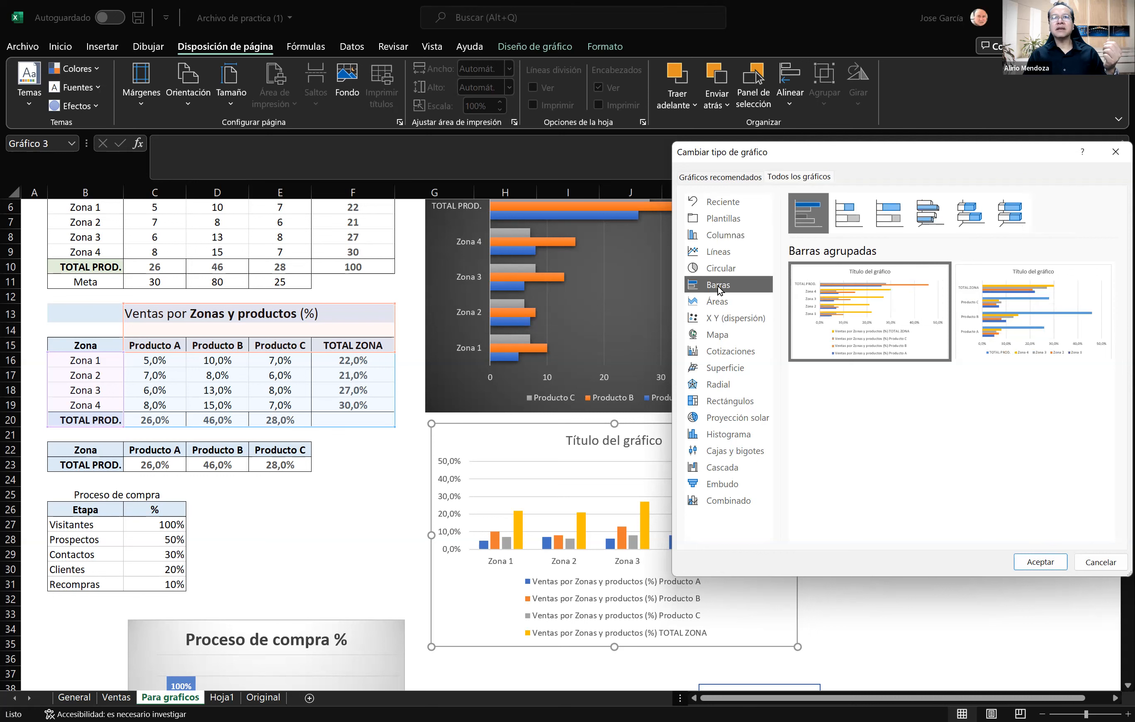
pyautogui.click(1024, 556)
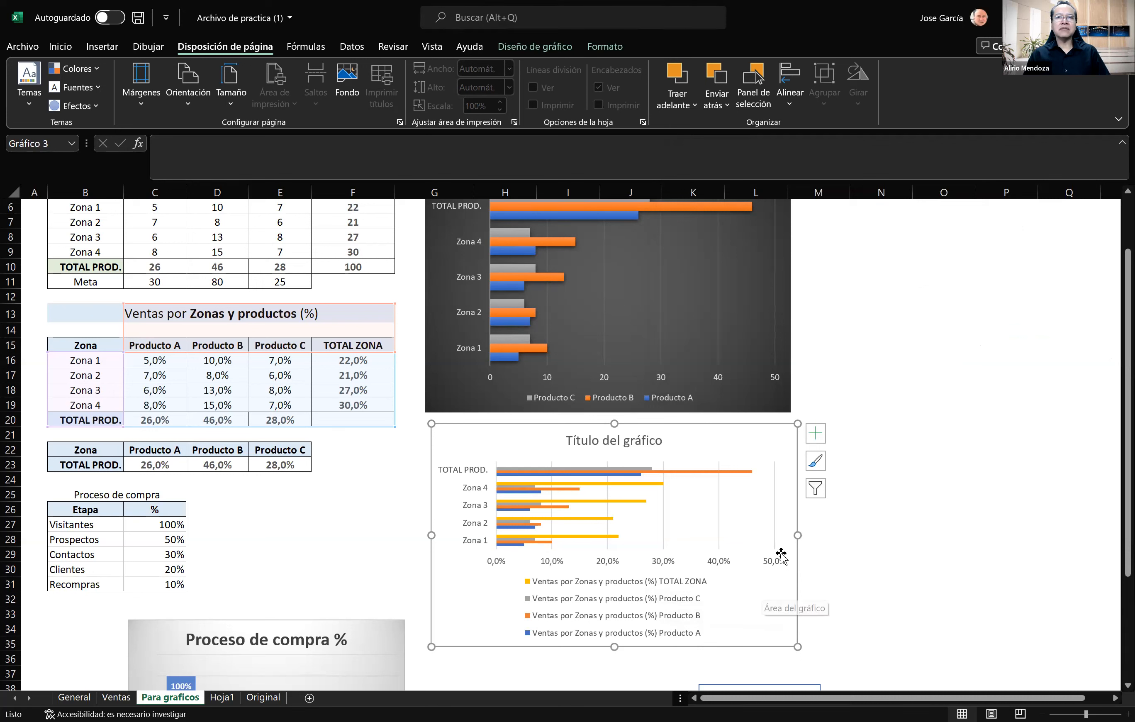
# Remove the axes (Ejes) from the percentage bar chart
pyautogui.click(816, 434)
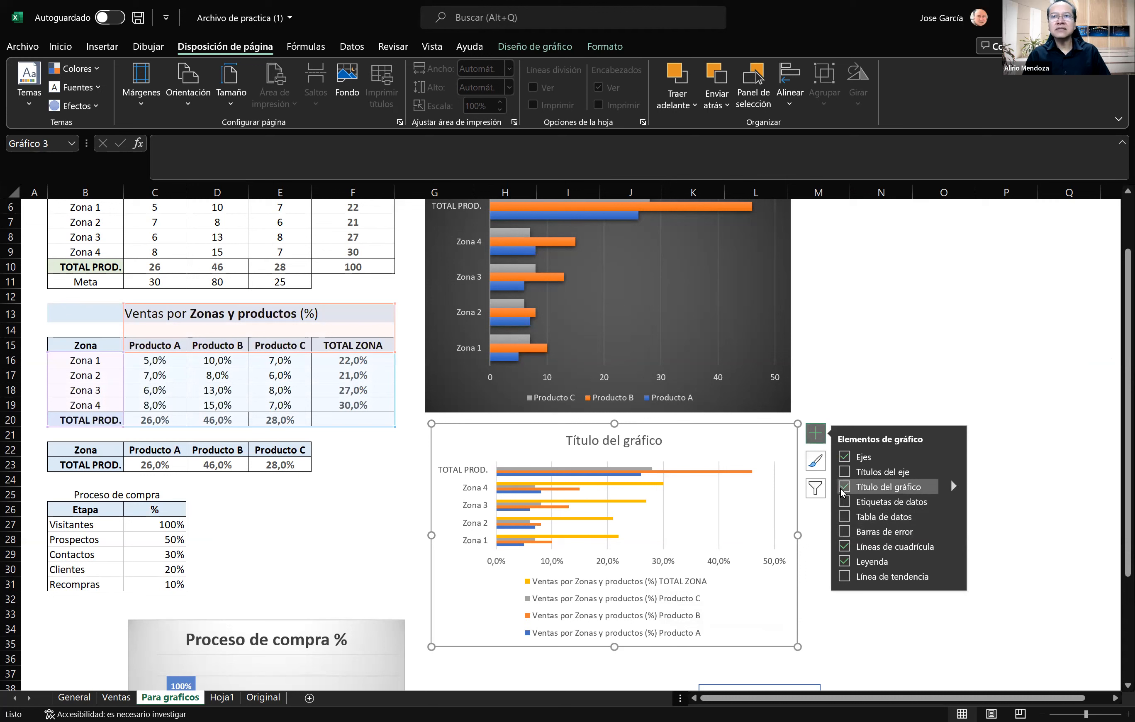
pyautogui.click(844, 457)
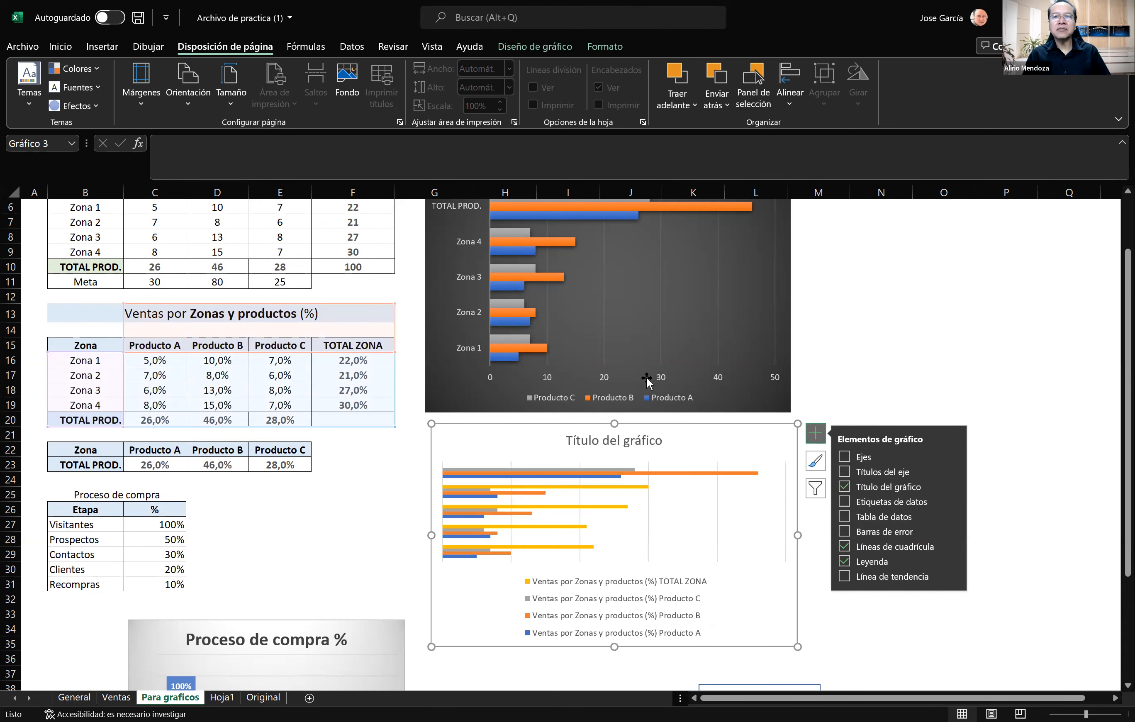
# Restore the axes (Ejes) on the percentage bar chart and remove its legend (Leyenda)
pyautogui.click(844, 457)
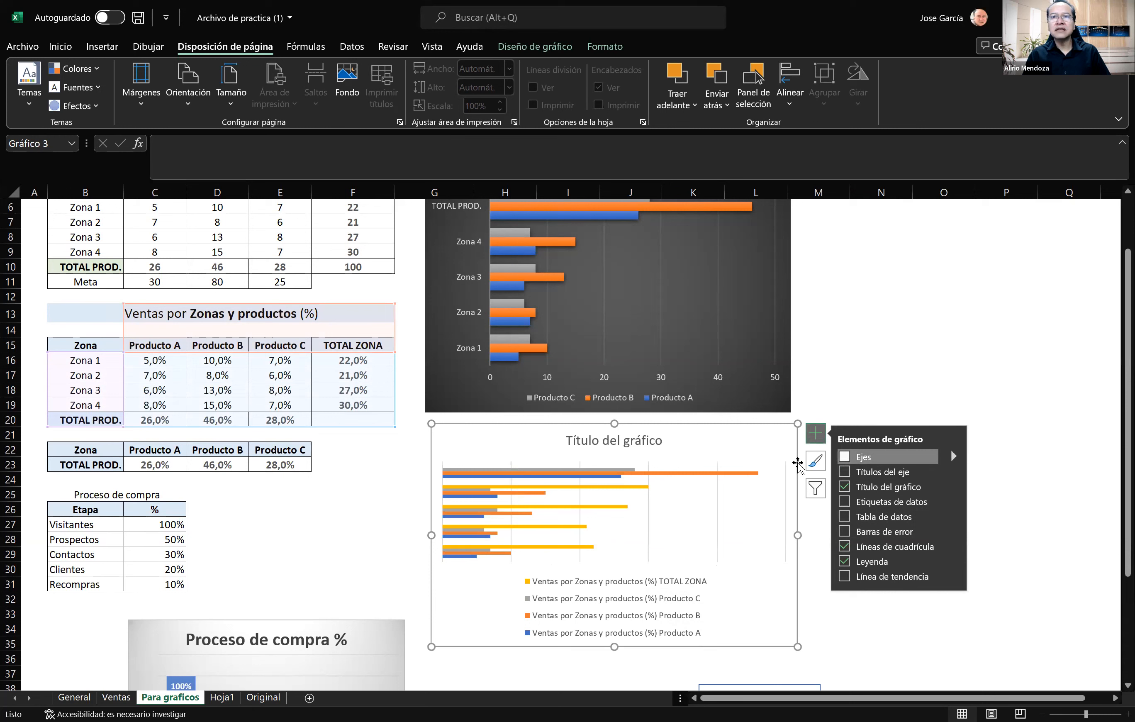
pyautogui.click(845, 486)
pyautogui.click(845, 487)
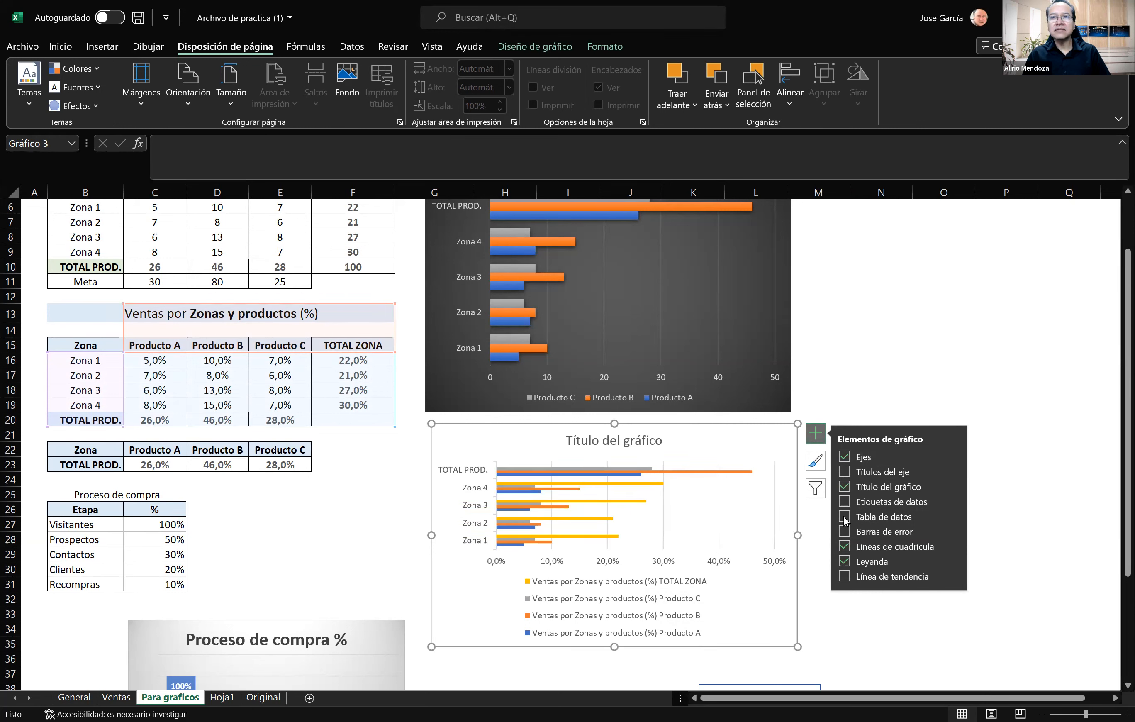
pyautogui.click(844, 561)
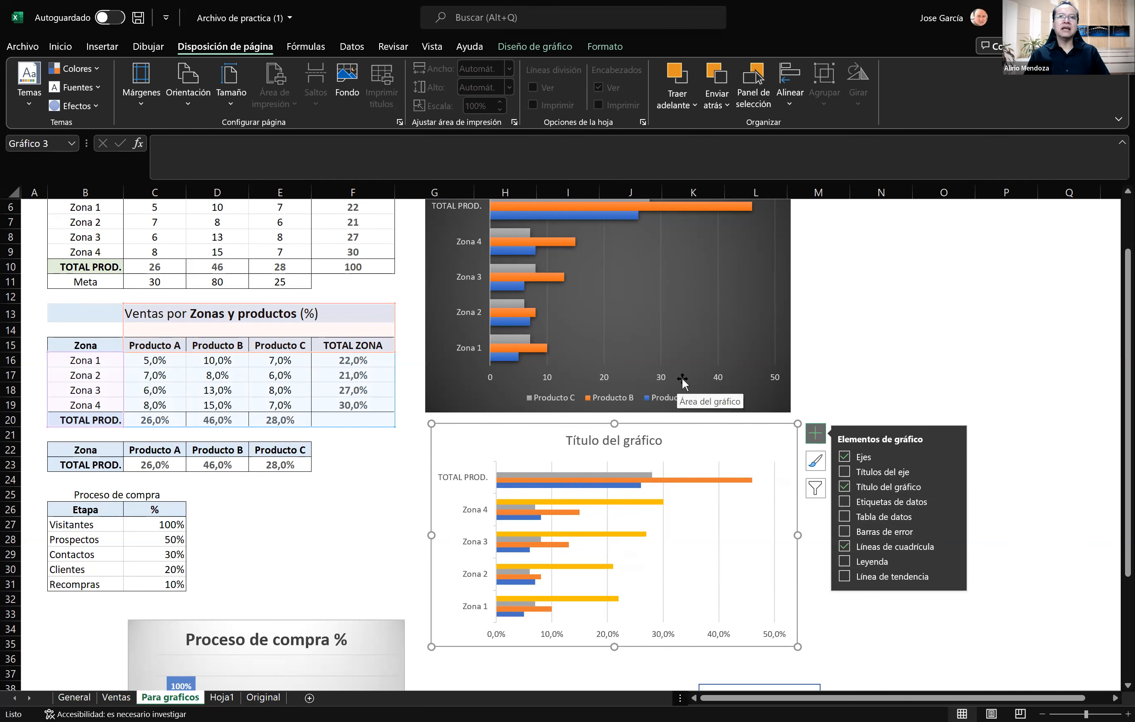
# Look over the tables and charts on the Para graficos sheet, down to the Proceso de compra % chart
pyautogui.click(593, 373)
pyautogui.scroll(-11, 593, 373)
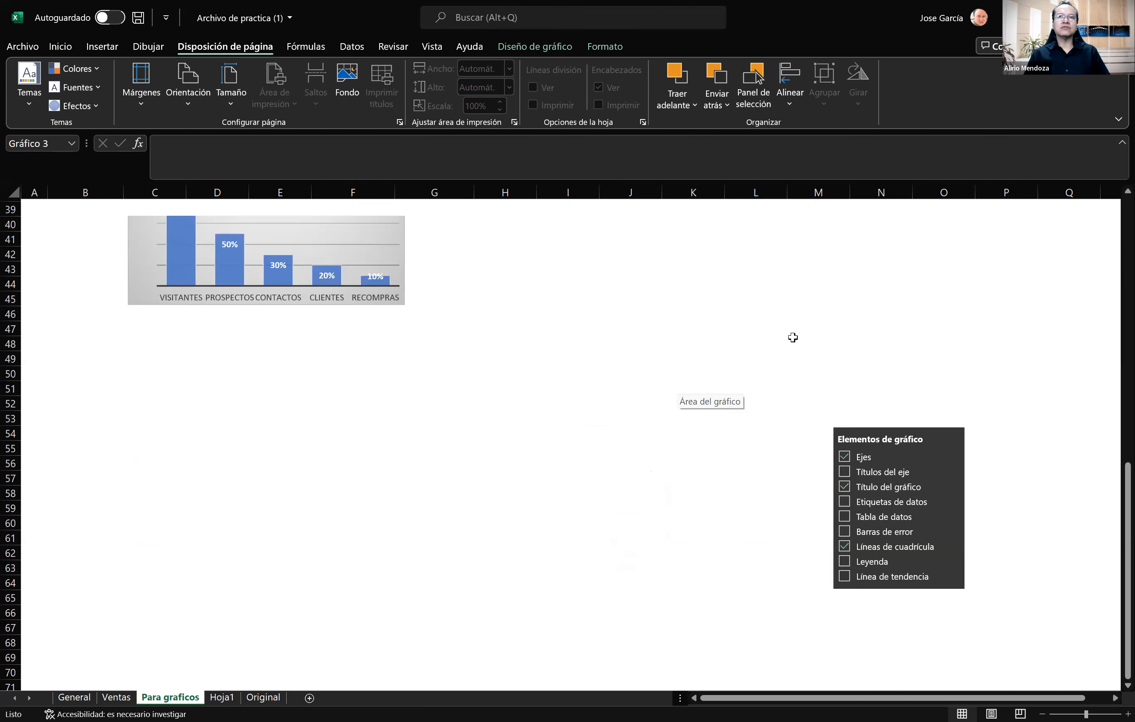
pyautogui.click(793, 338)
pyautogui.scroll(2, 748, 337)
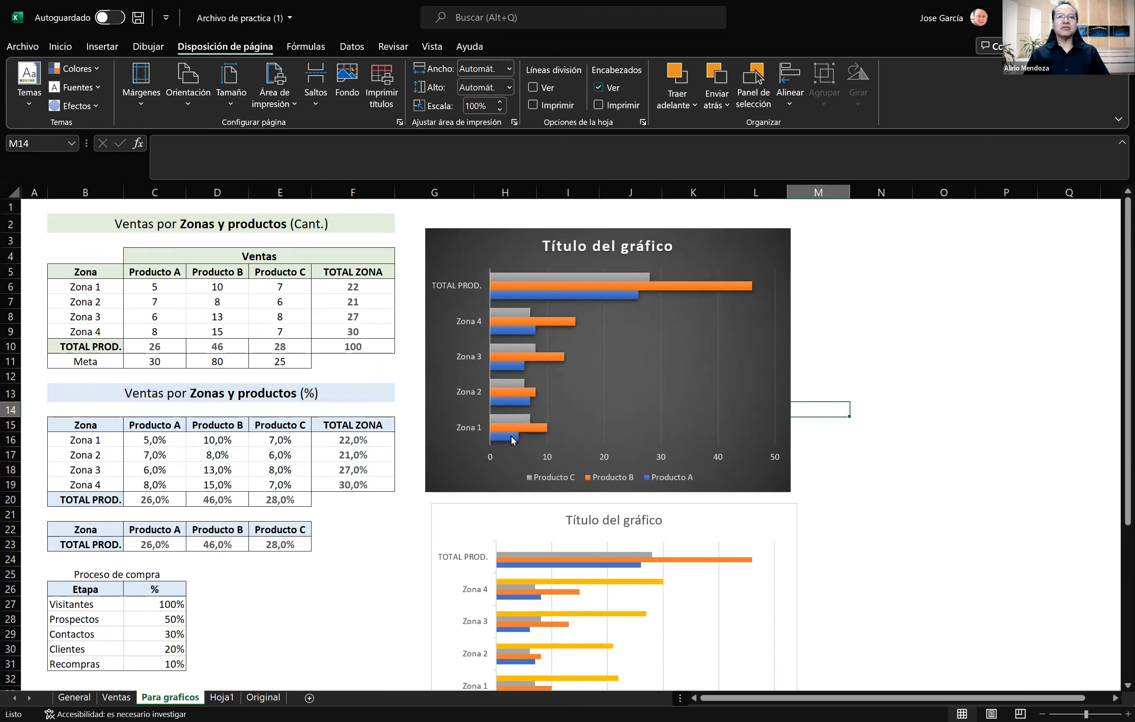
pyautogui.scroll(-11, 885, 520)
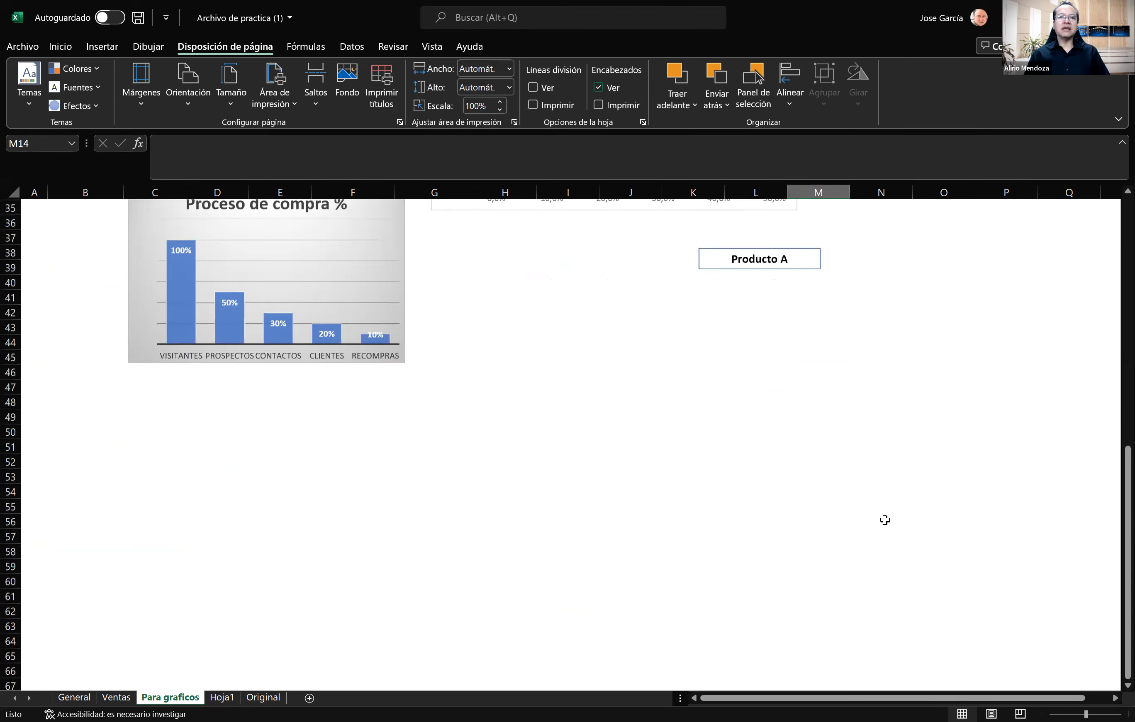
pyautogui.scroll(11, 885, 520)
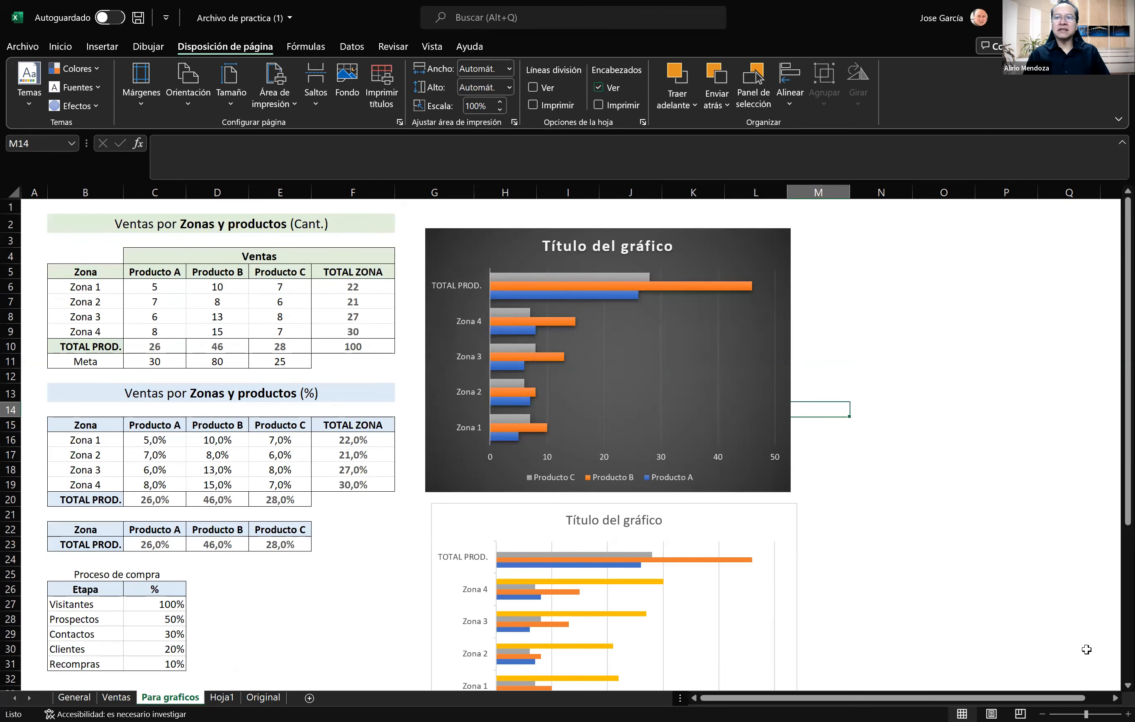
pyautogui.scroll(-1, 1116, 690)
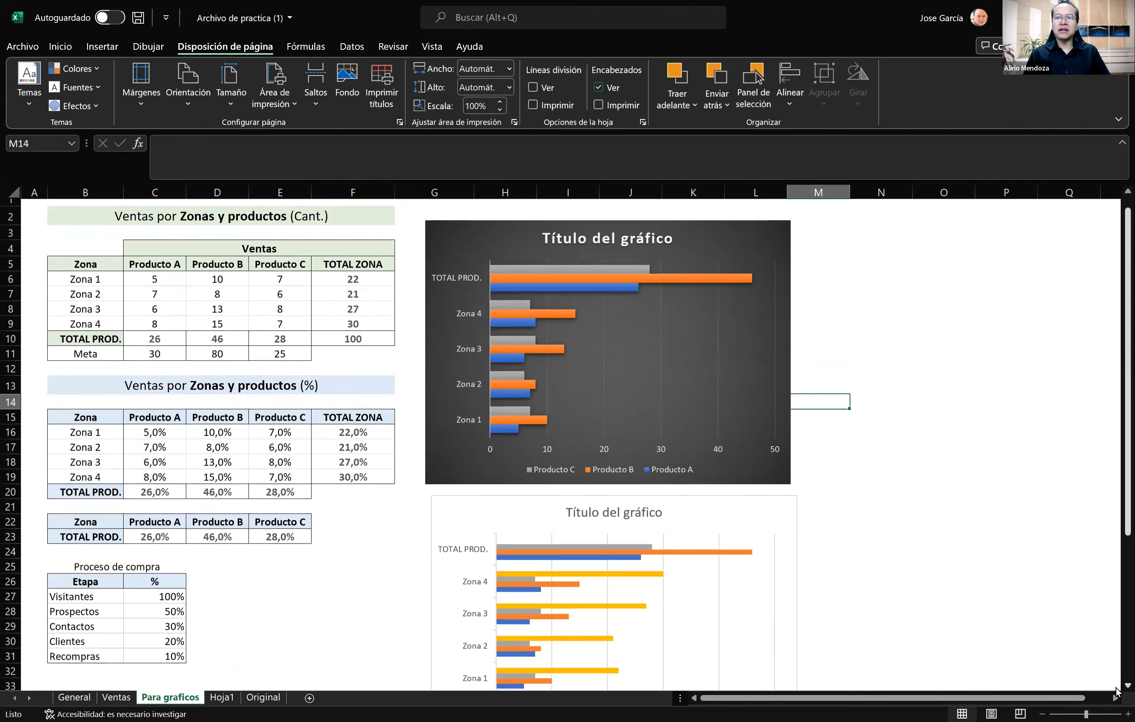
pyautogui.scroll(-2, 1116, 690)
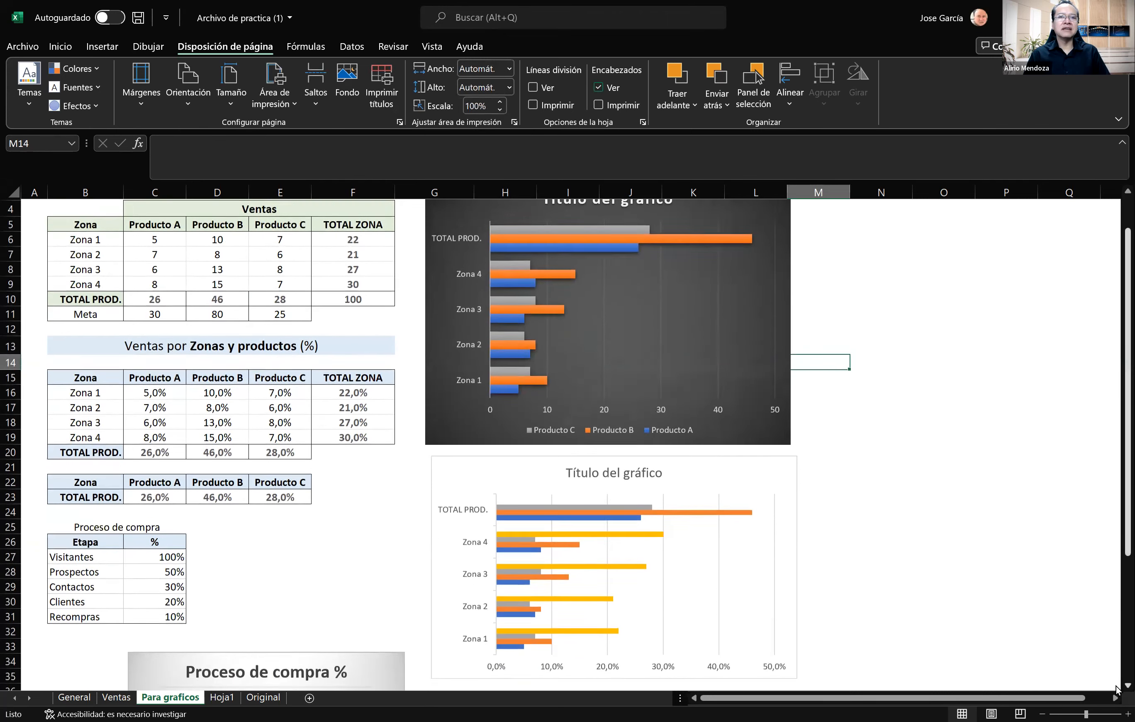
pyautogui.scroll(-4, 1117, 690)
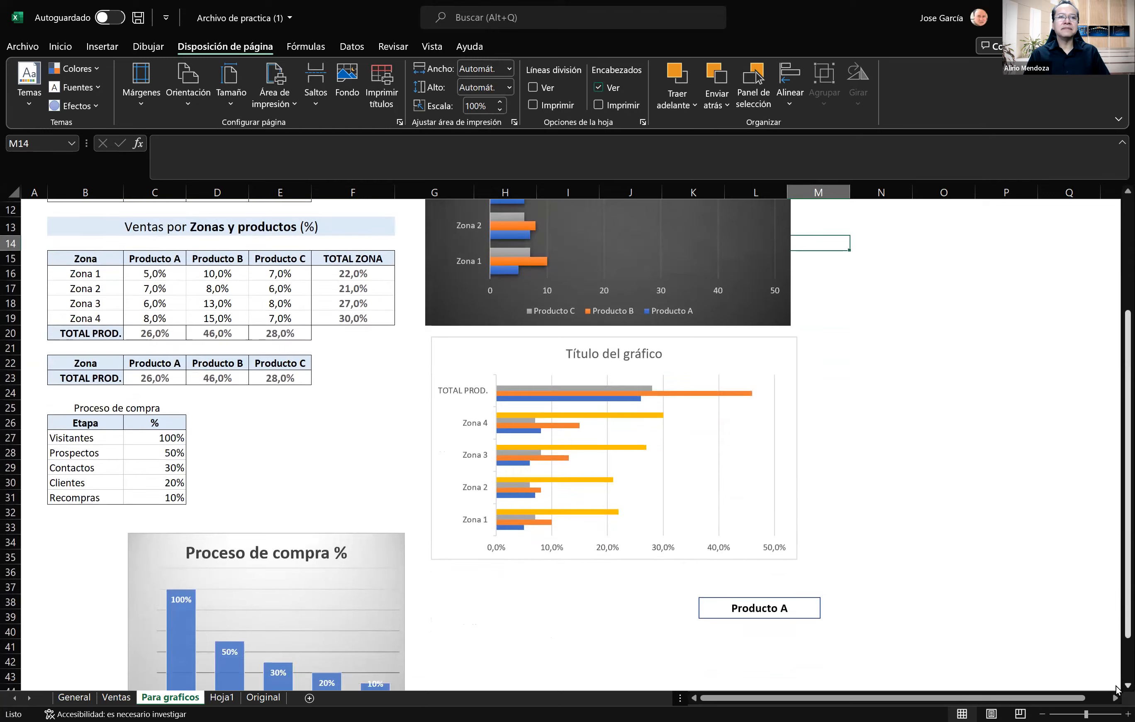
pyautogui.scroll(-1, 1116, 690)
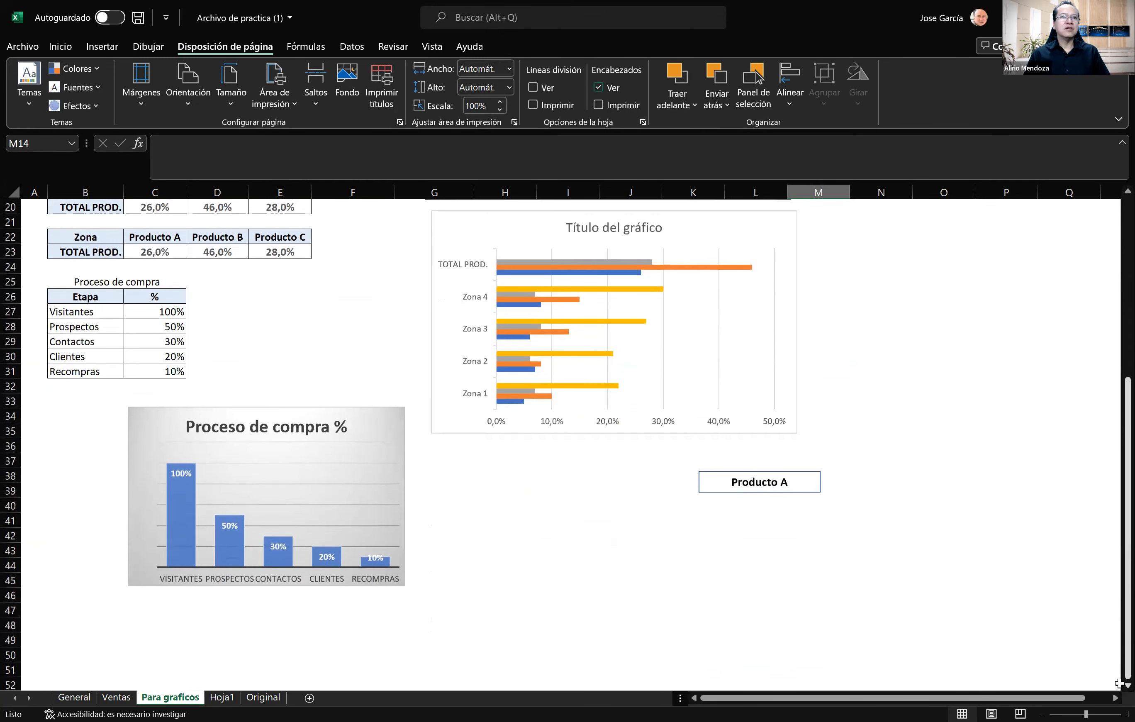
# Enlarge the Proceso de compra % column chart so it extends into column H and down to row 51
pyautogui.click(253, 420)
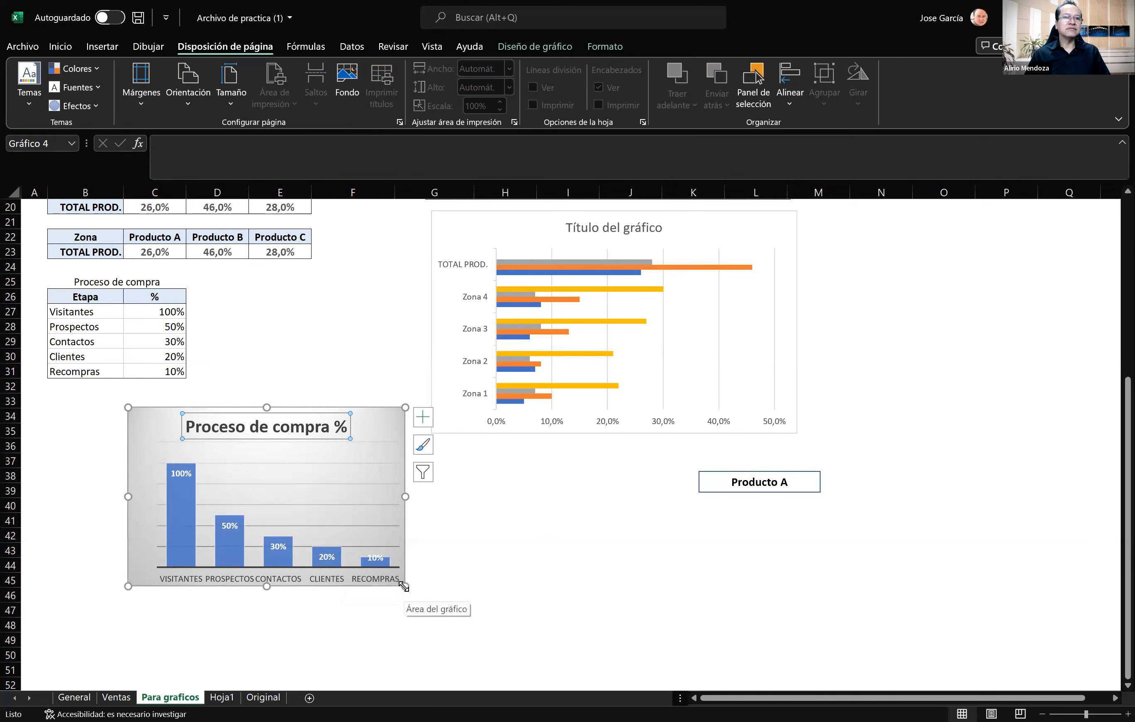
pyautogui.moveTo(405, 586); pyautogui.dragTo(510, 671)
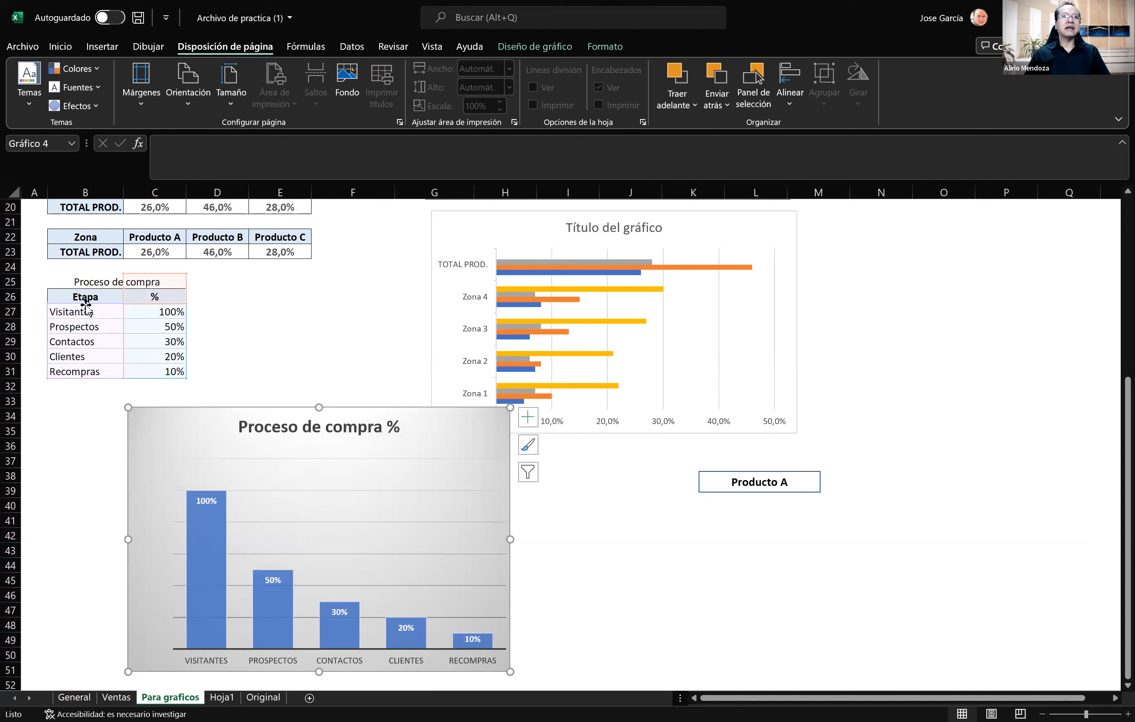
pyautogui.rightClick(199, 419)
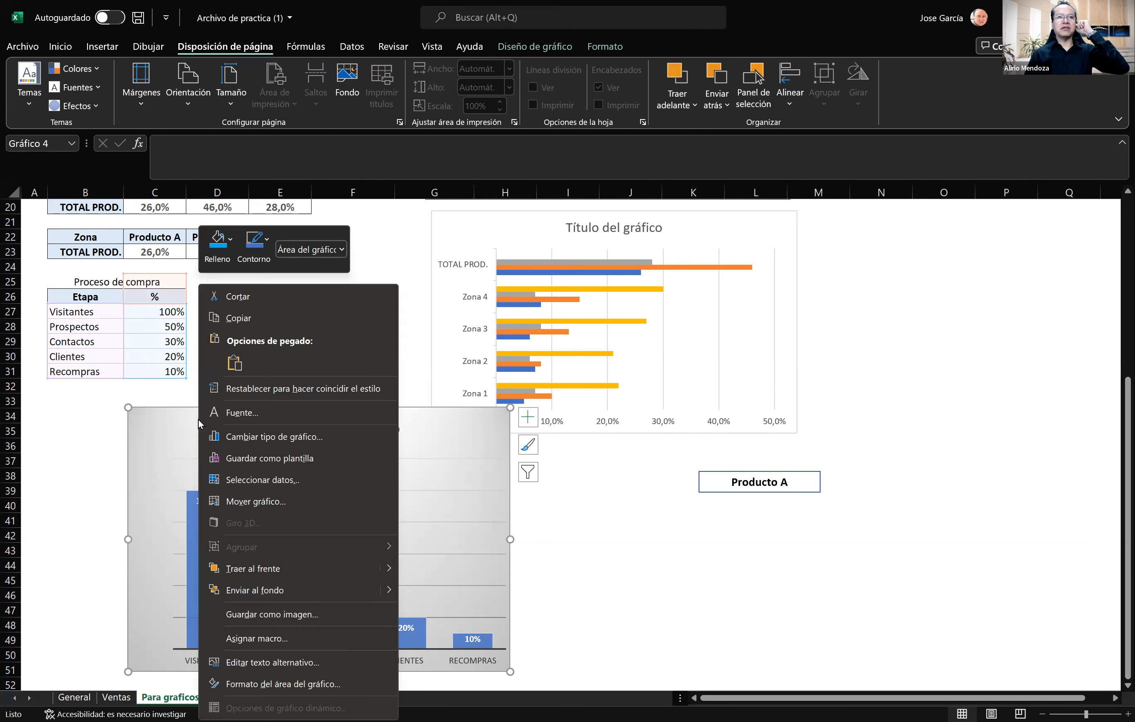
pyautogui.click(234, 435)
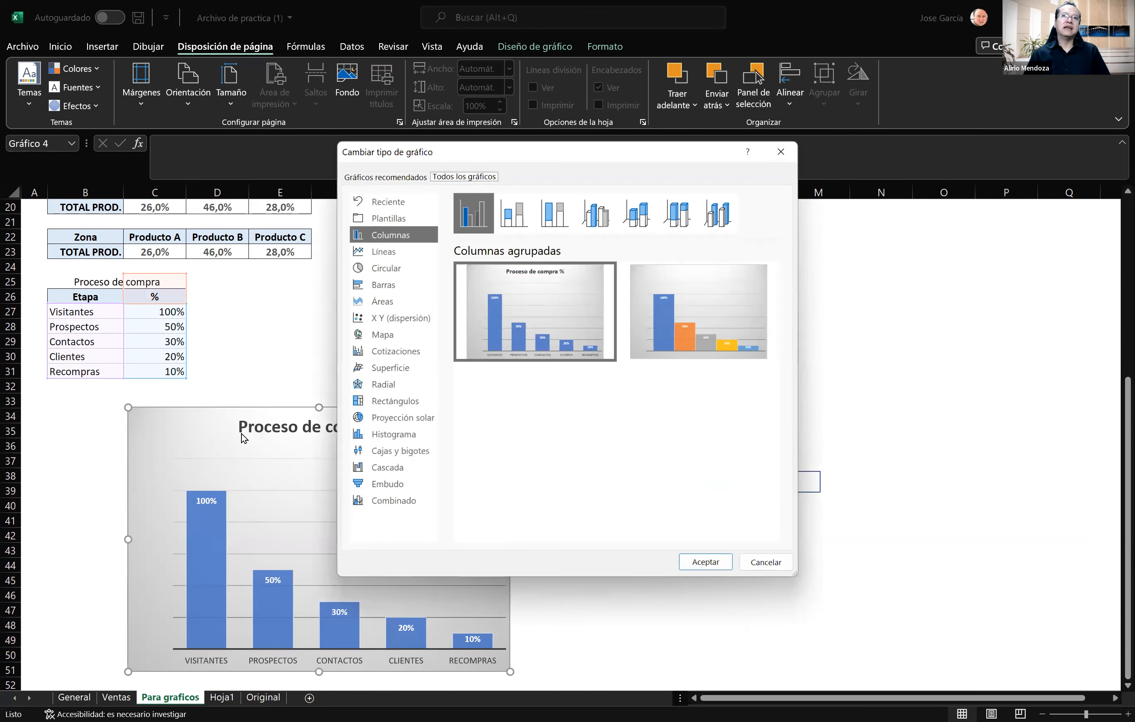
pyautogui.moveTo(497, 158); pyautogui.dragTo(619, 164)
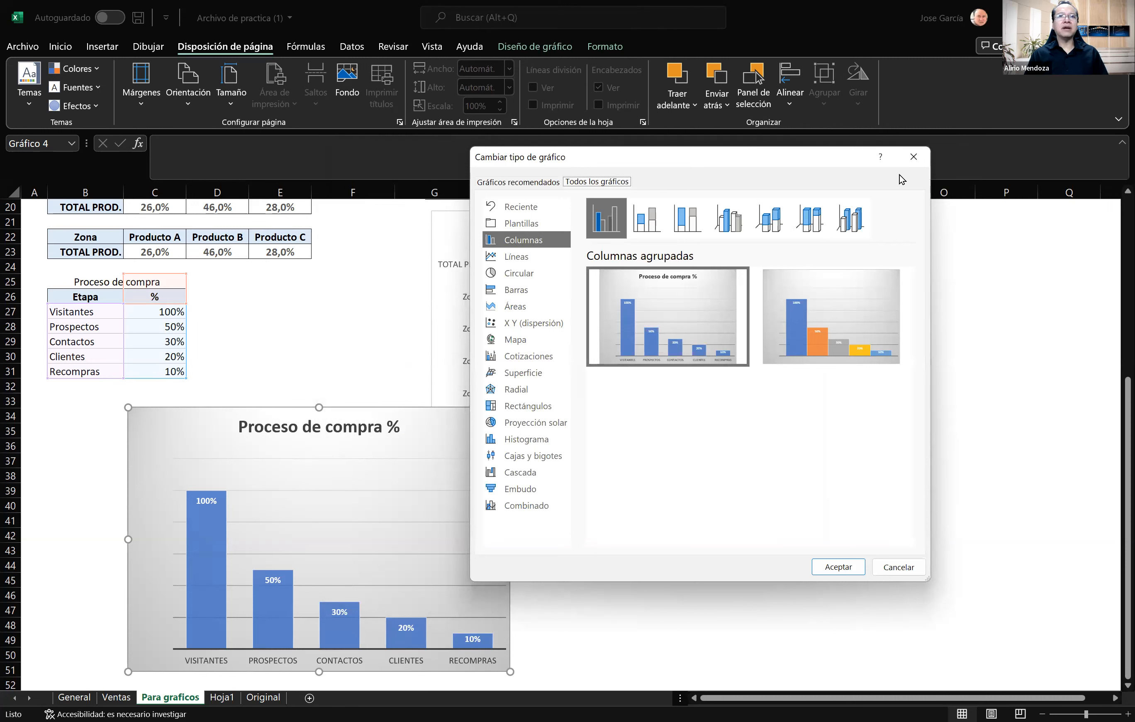
pyautogui.press('Escape')
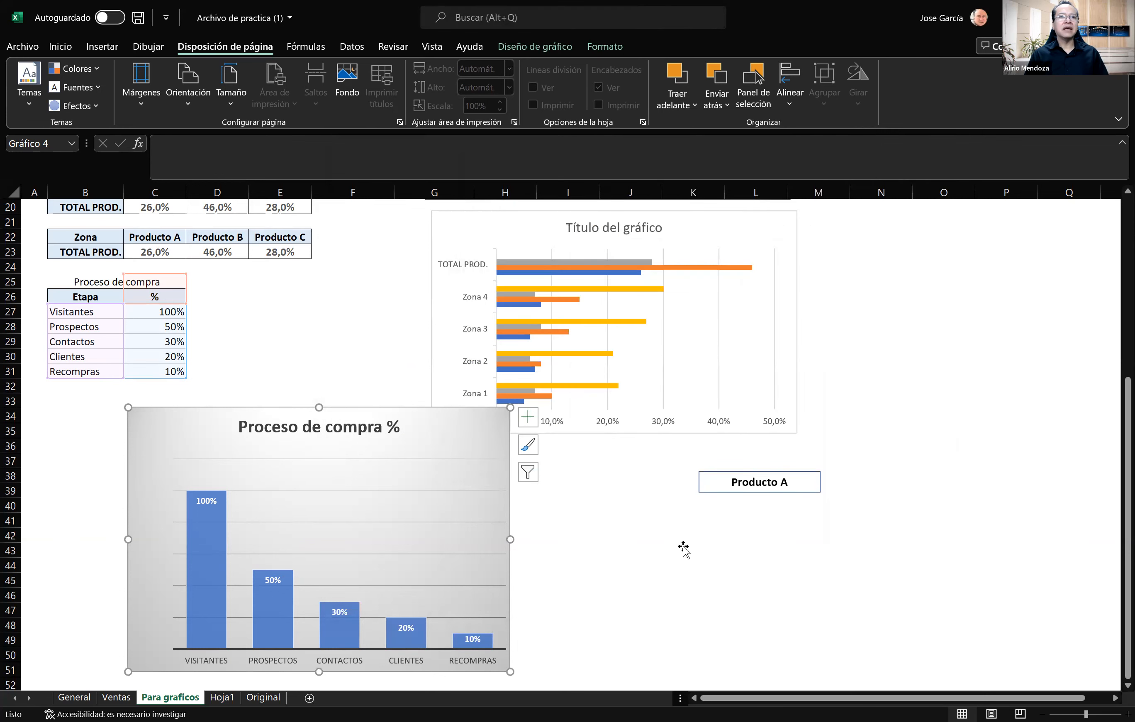
# Set the Proceso de compra % chart's source data to the Etapa and % range B26:C31 on Para graficos
pyautogui.rightClick(222, 477)
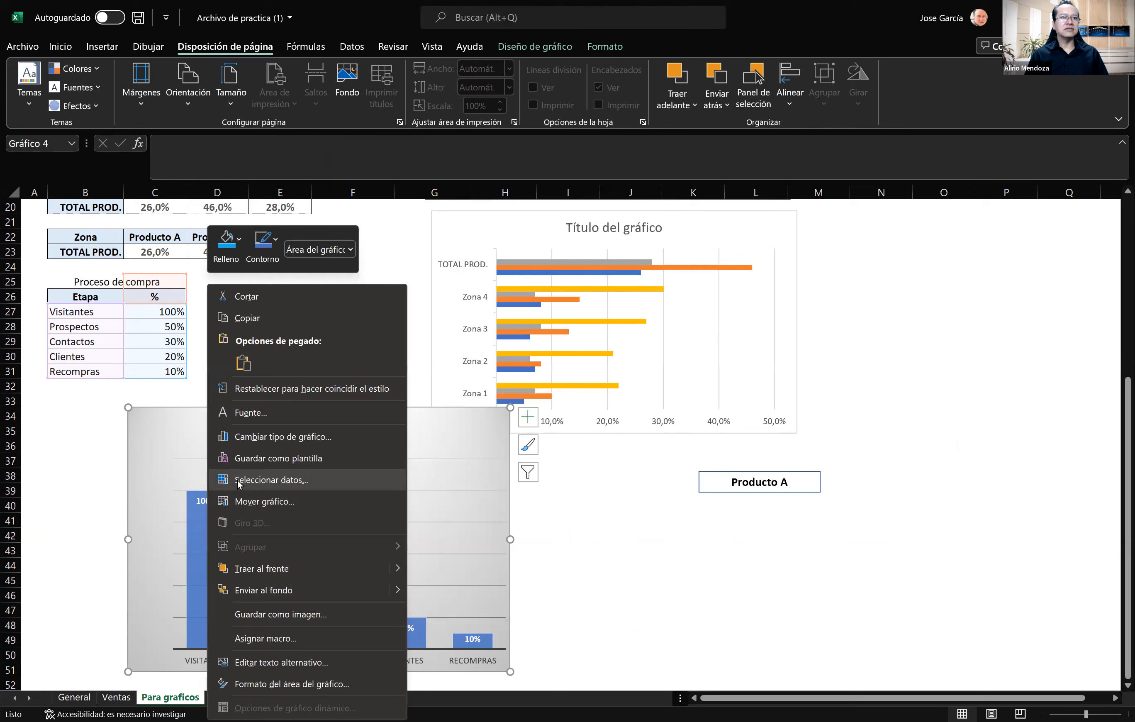
pyautogui.click(239, 480)
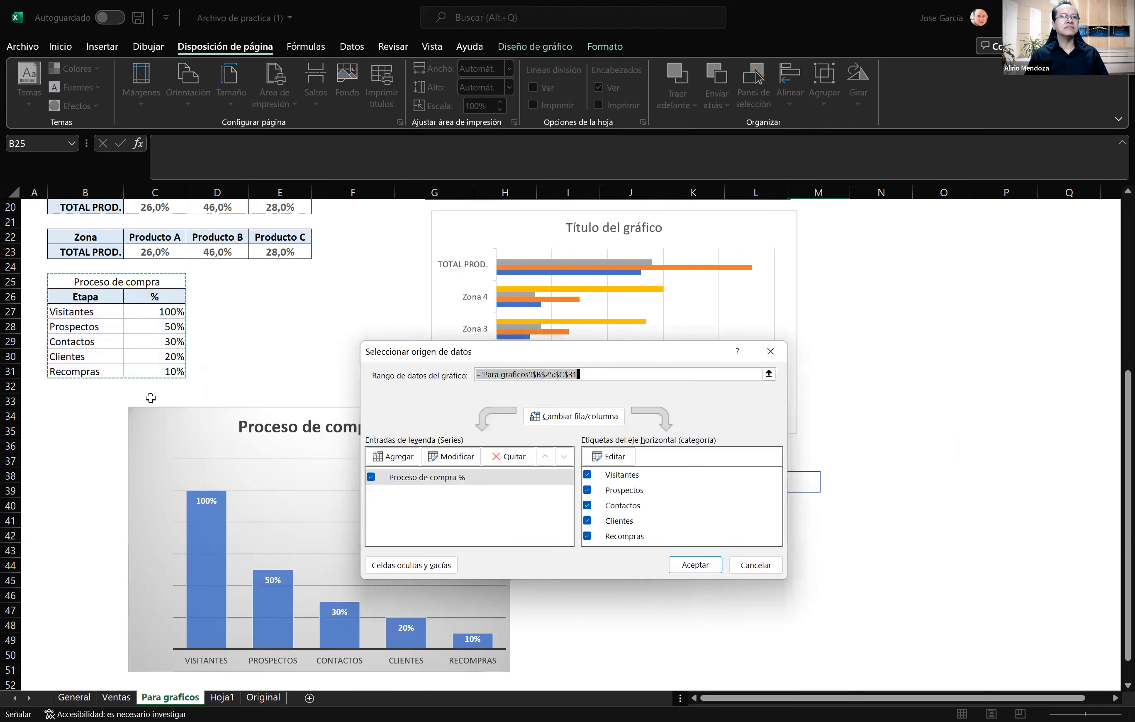
pyautogui.click(96, 298)
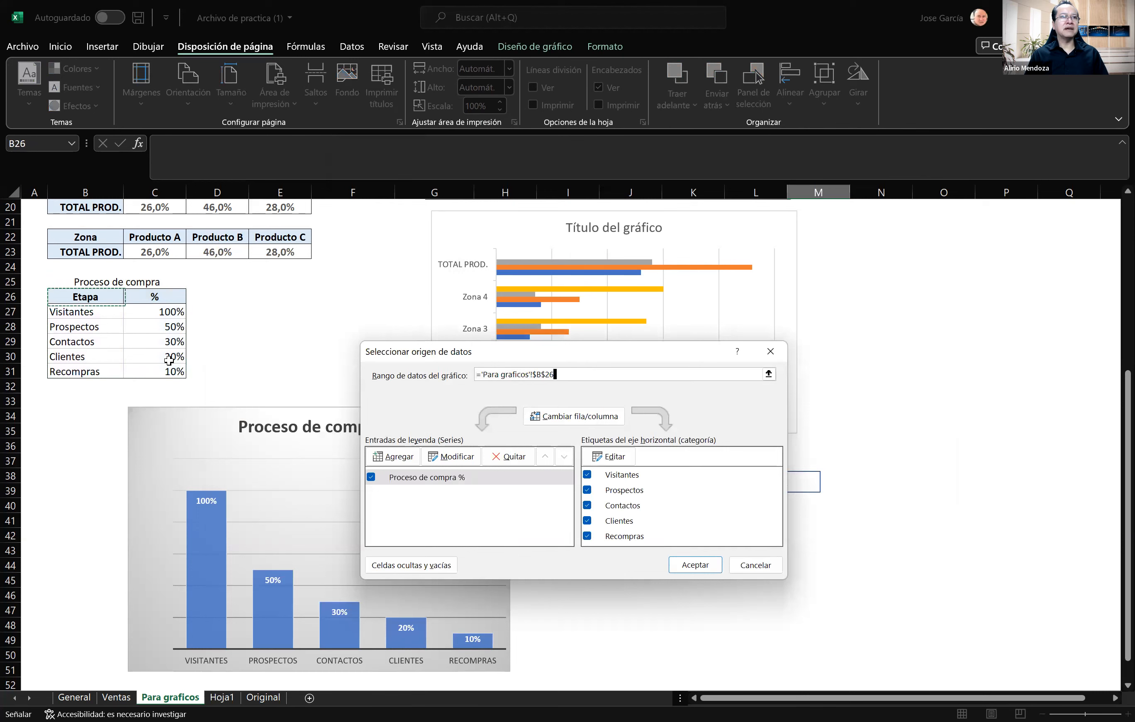
pyautogui.keyDown('shift'); pyautogui.click(172, 373); pyautogui.keyUp('shift')
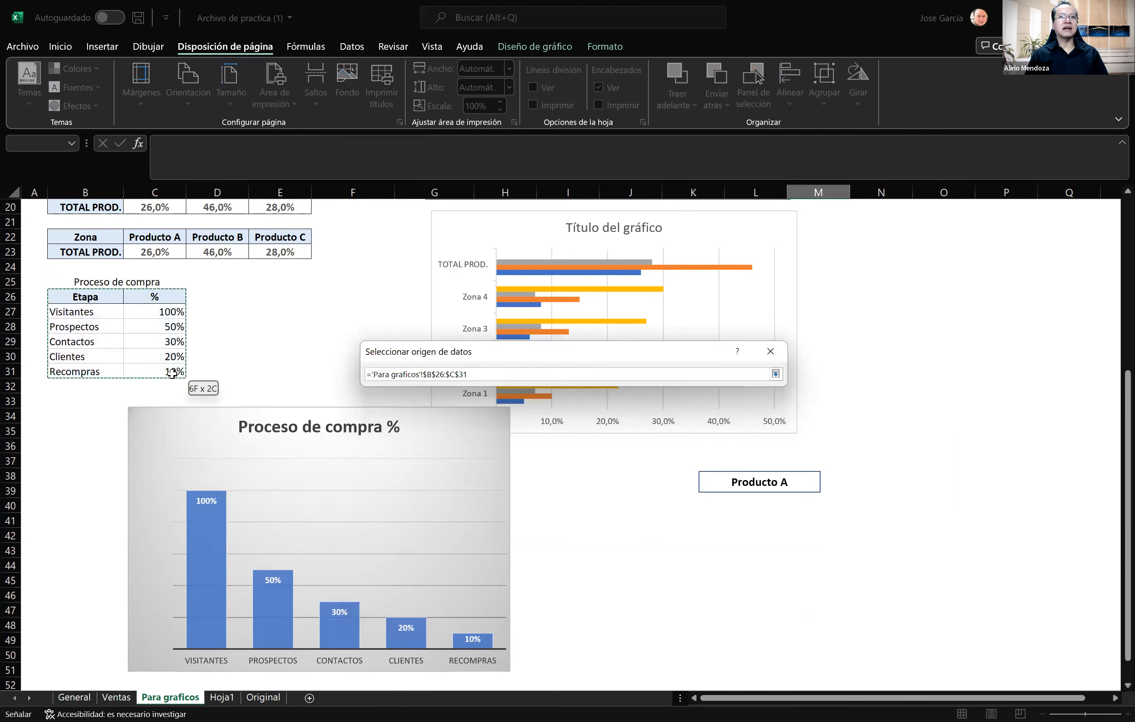
pyautogui.press('Return')
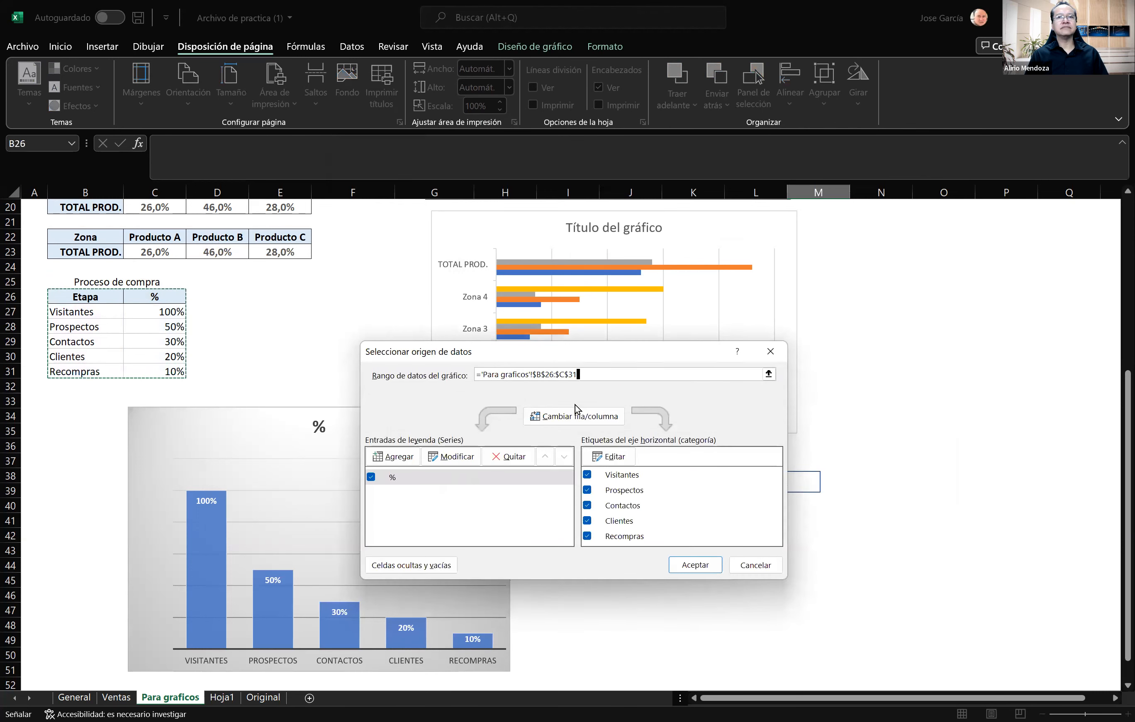
pyautogui.click(700, 562)
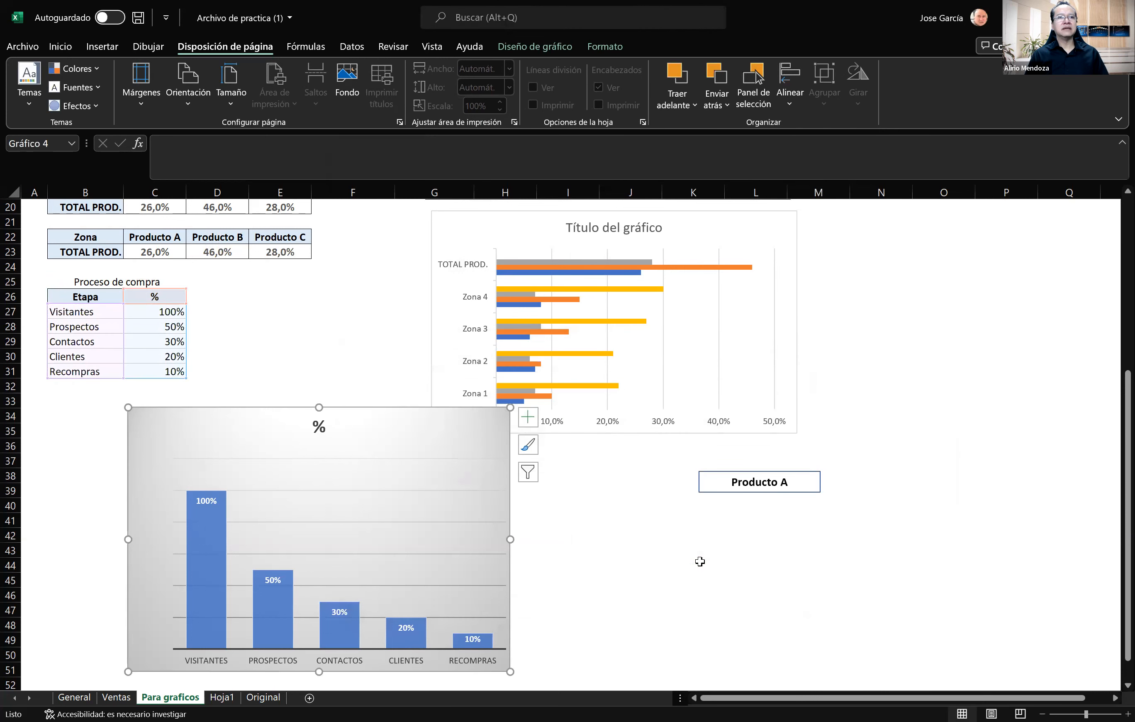
# Change the purchase process chart from clustered columns to a funnel chart (Embudo)
pyautogui.rightClick(377, 421)
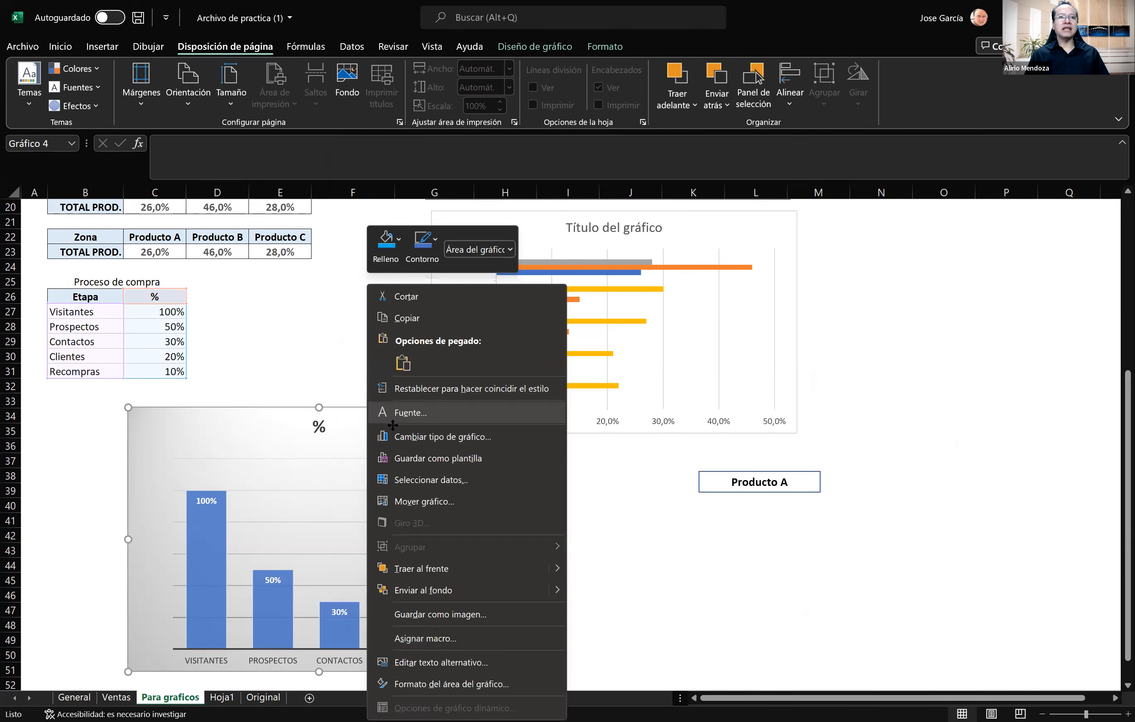
pyautogui.click(437, 437)
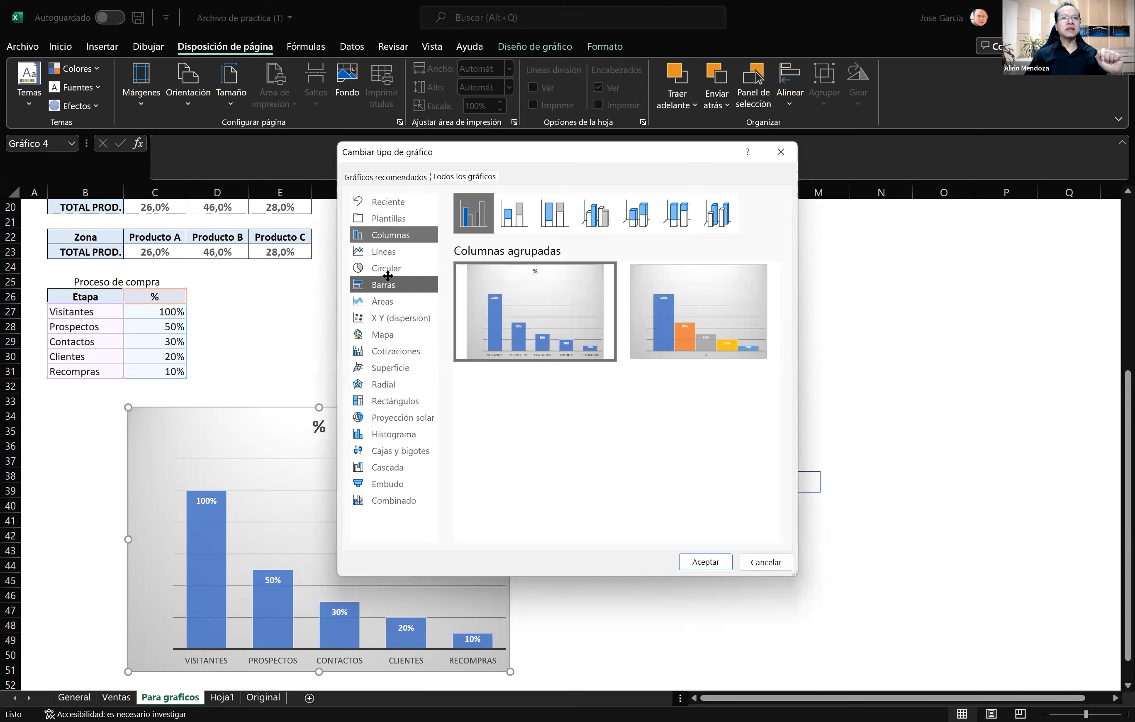
pyautogui.click(383, 482)
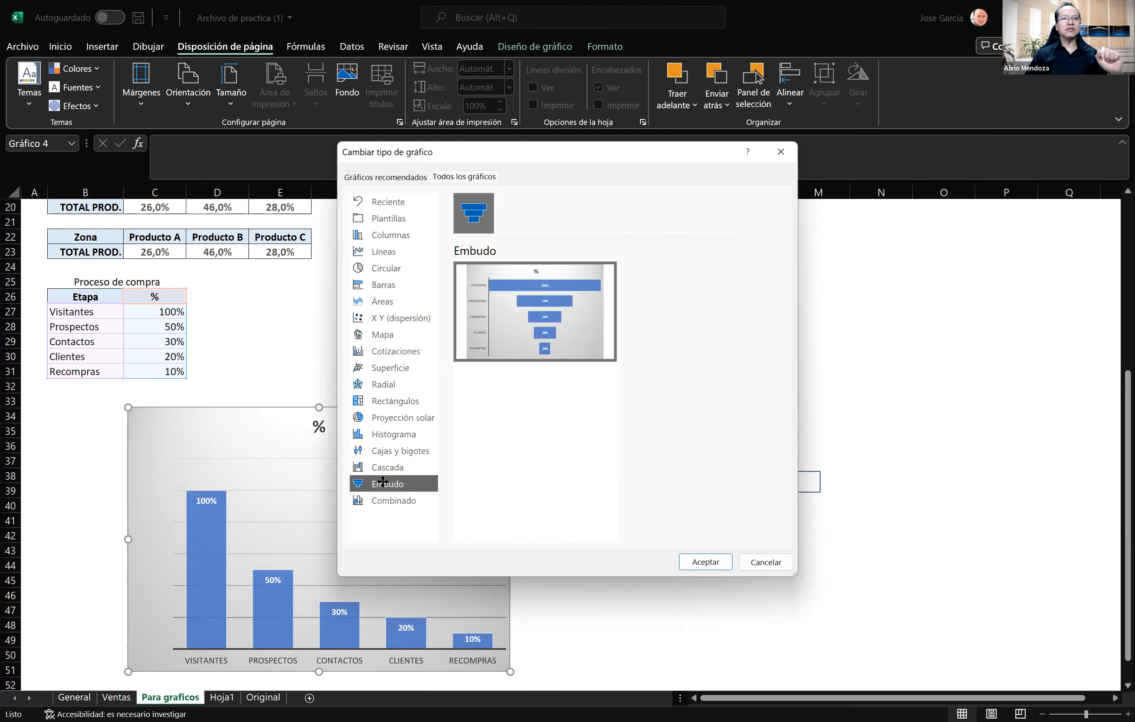
pyautogui.click(694, 561)
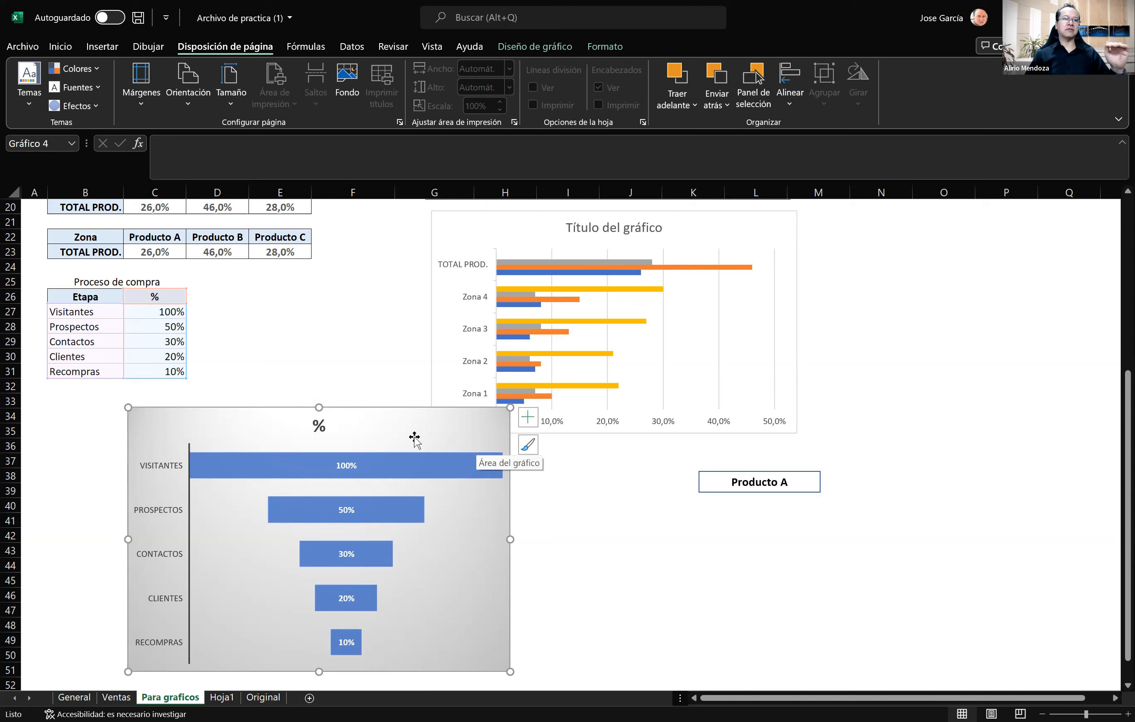
pyautogui.rightClick(391, 431)
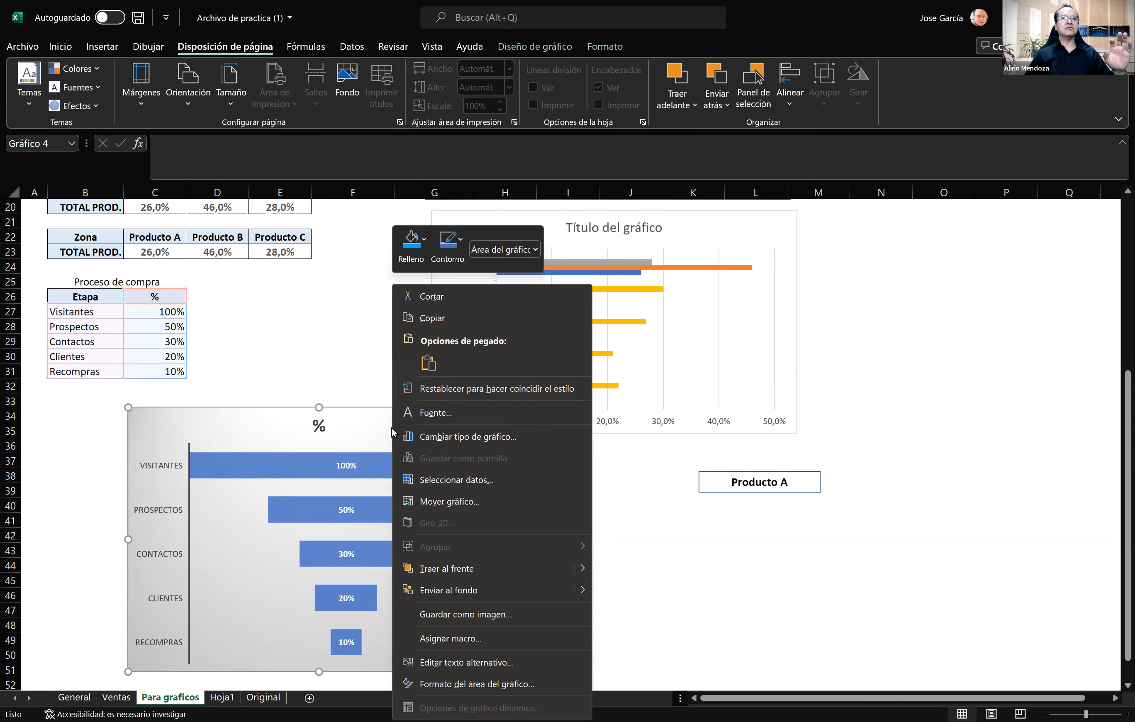
pyautogui.click(466, 437)
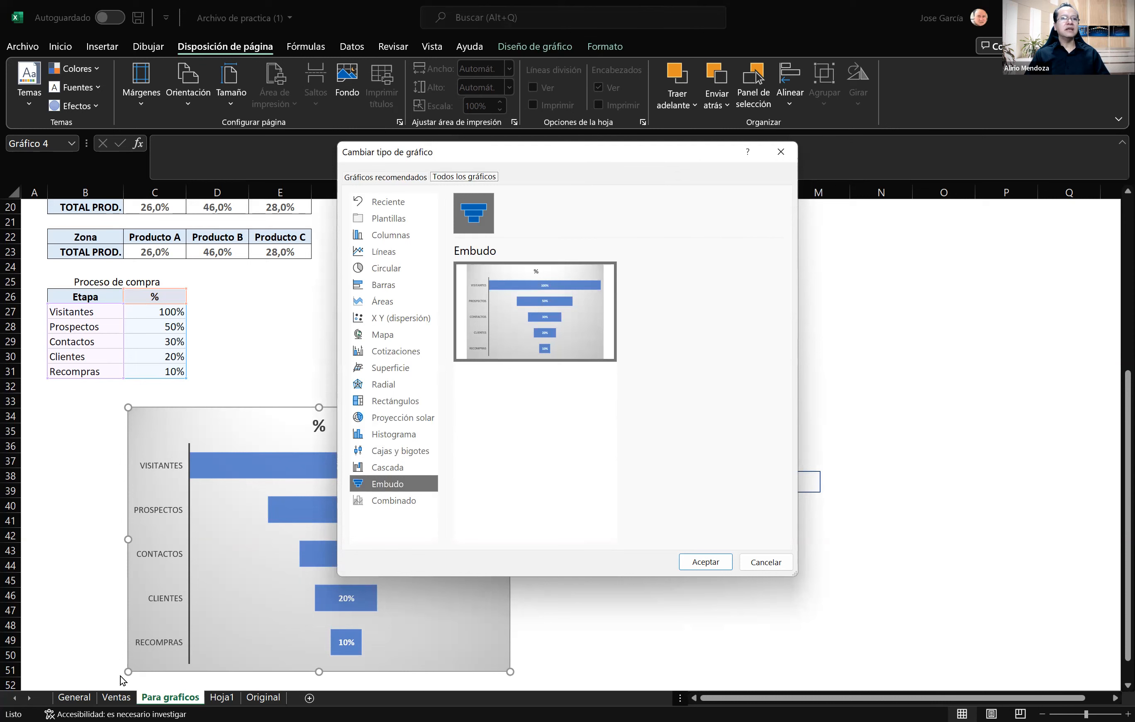
pyautogui.press('Escape')
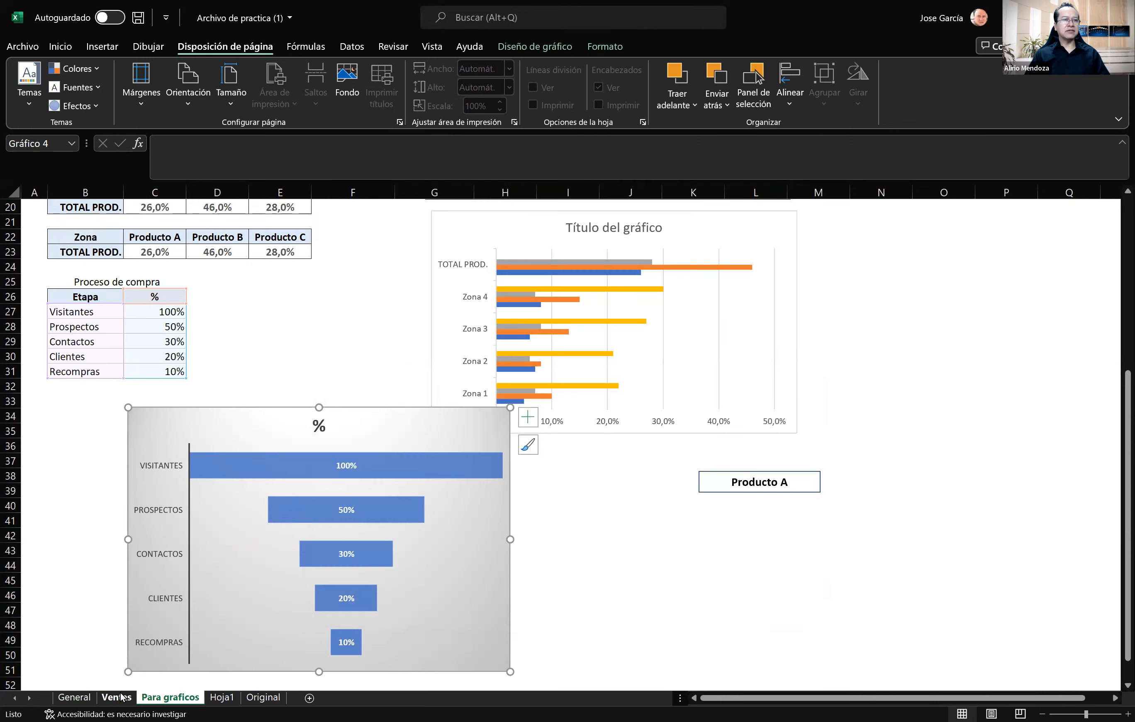
# View the Ventas and General sheets, and return to the Para graficos sheet
pyautogui.click(119, 697)
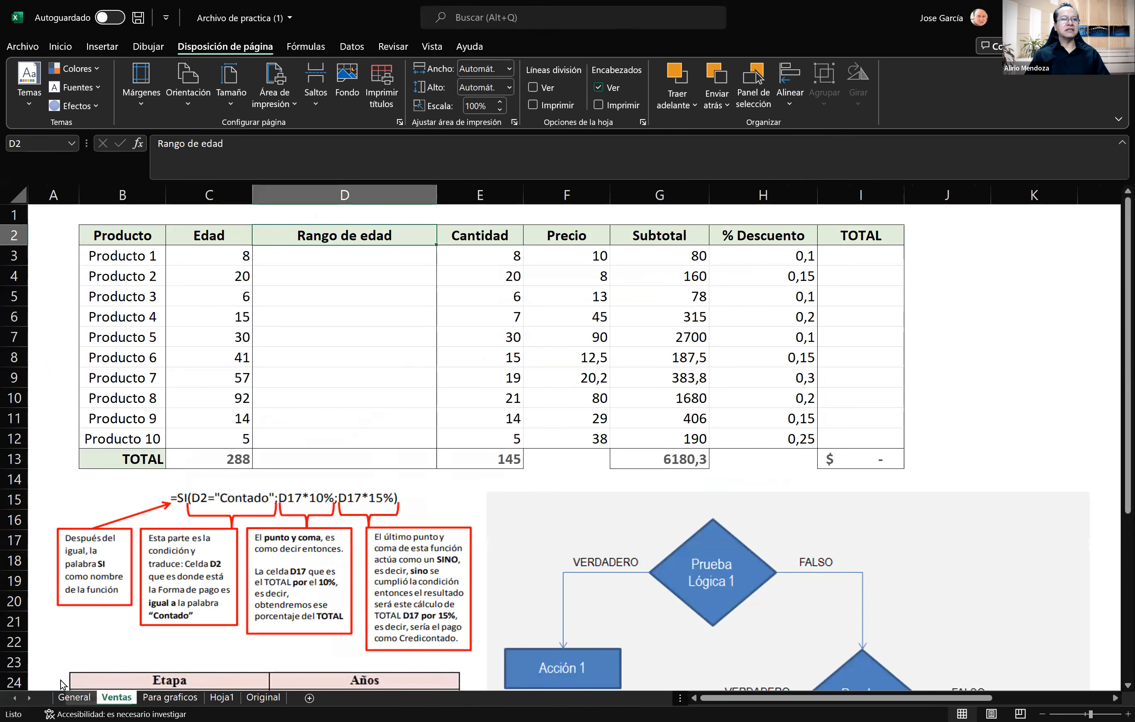
pyautogui.click(60, 697)
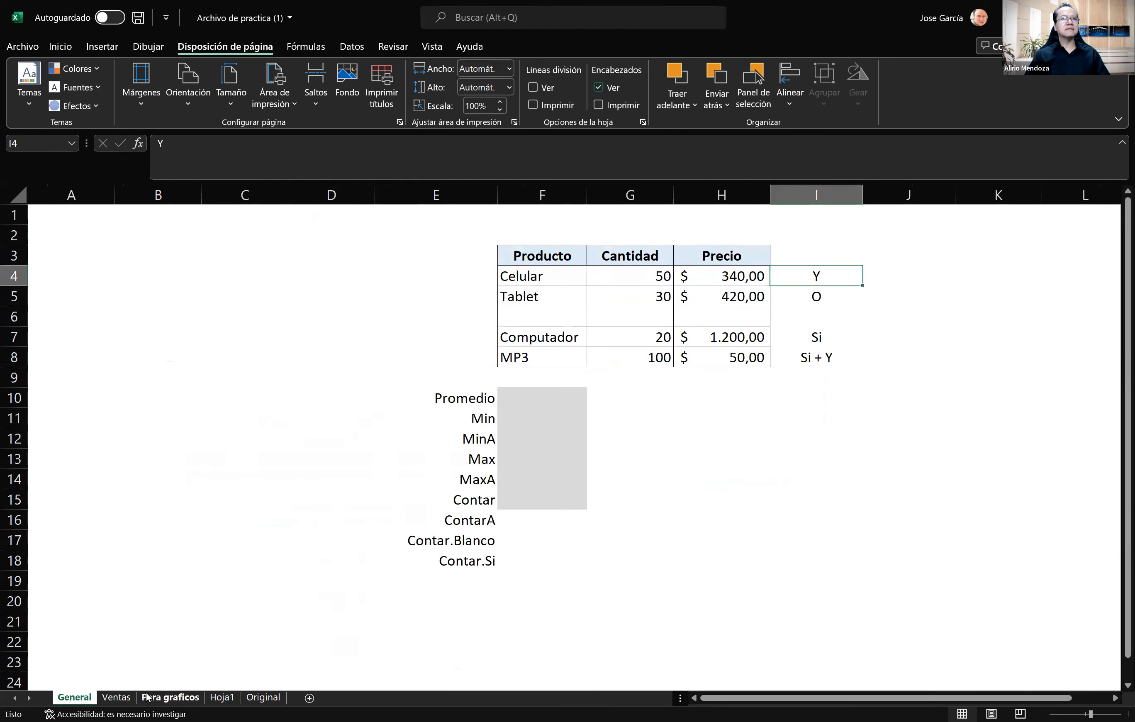
pyautogui.click(147, 697)
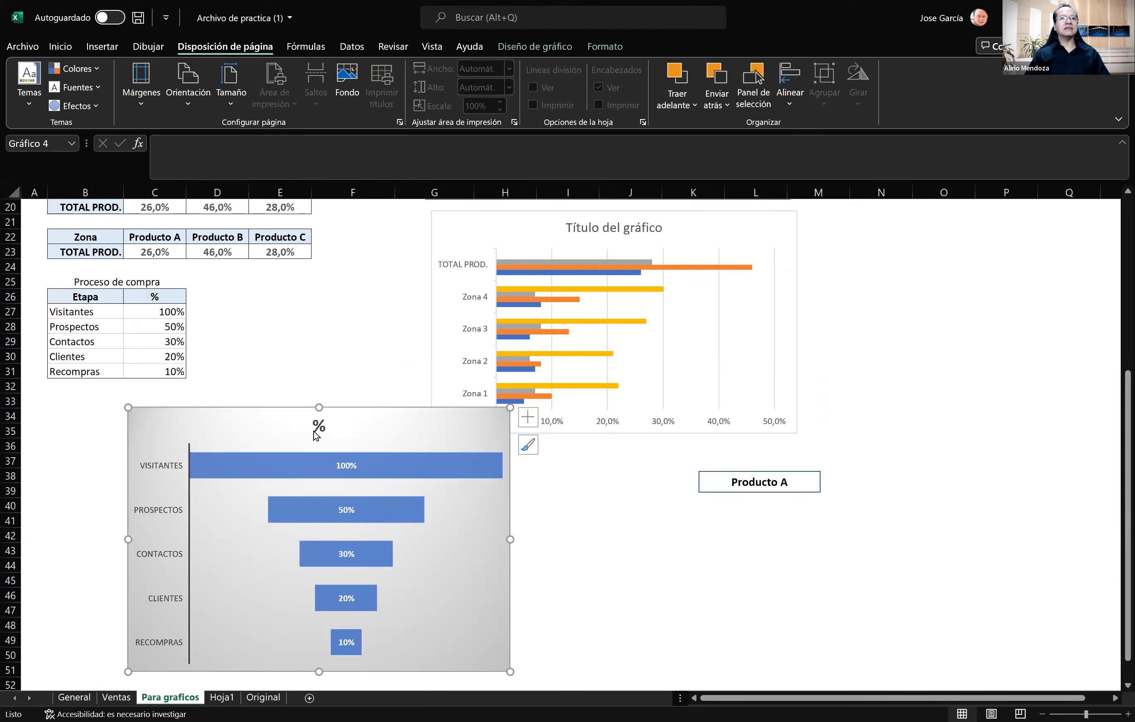
# Change the purchase process funnel chart to a pie chart (Circular)
pyautogui.rightClick(256, 428)
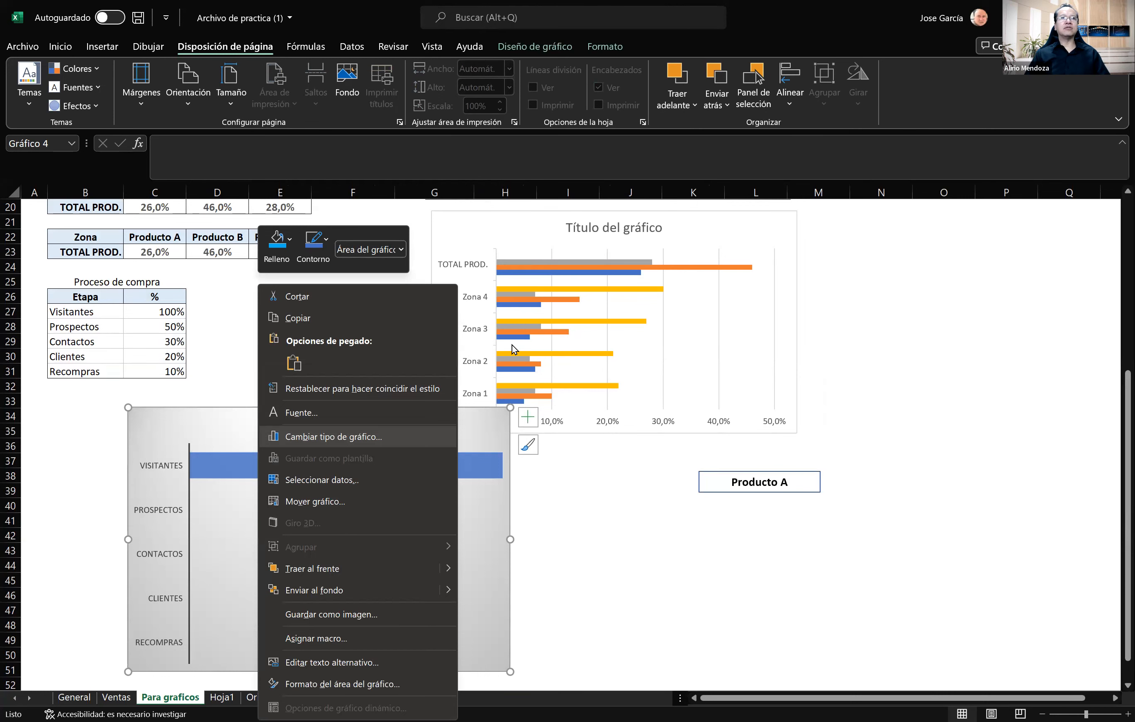
pyautogui.press('Return')
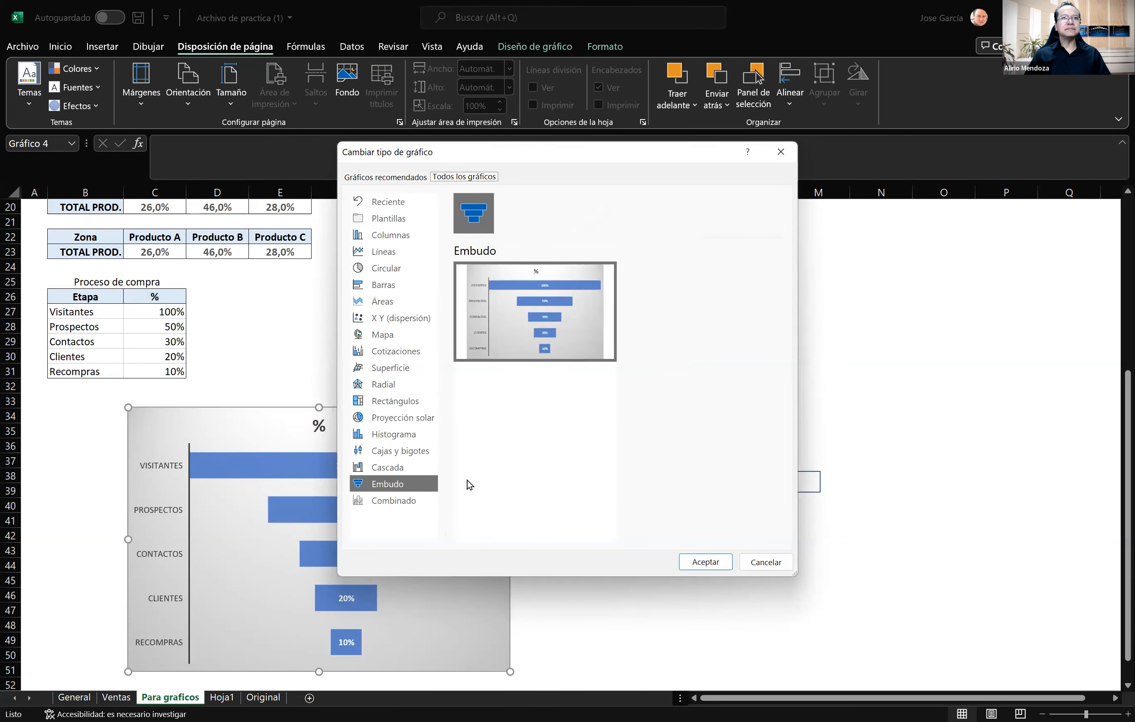
pyautogui.click(399, 271)
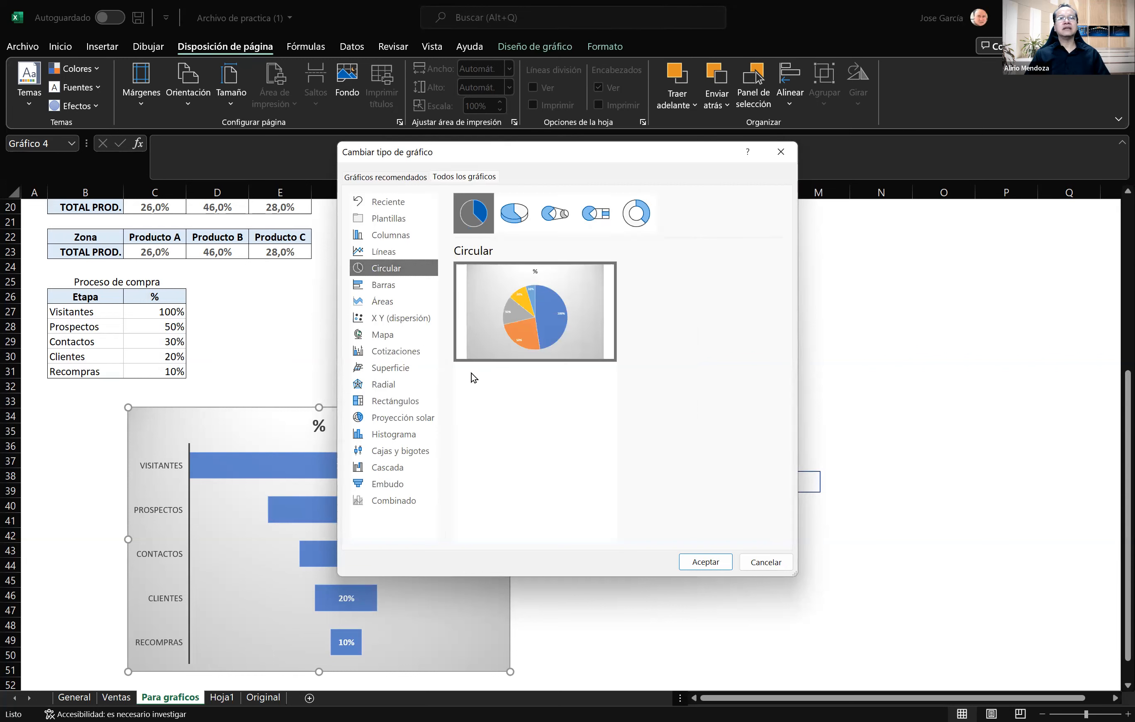
pyautogui.click(705, 561)
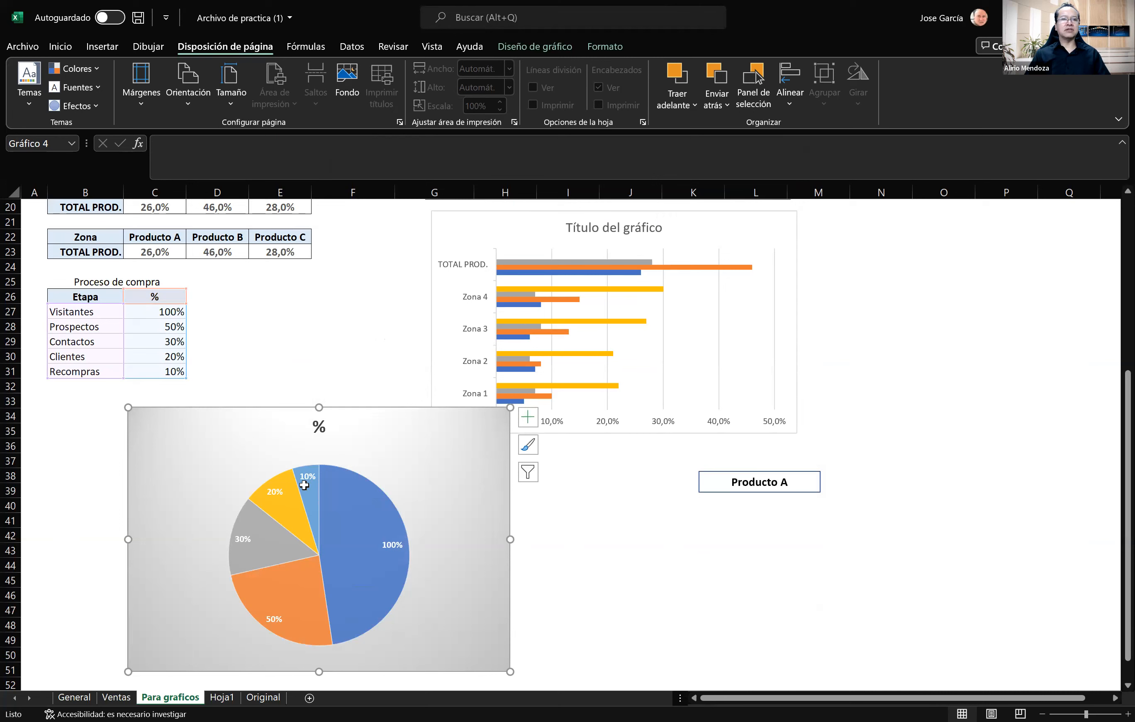
pyautogui.moveTo(303, 493)
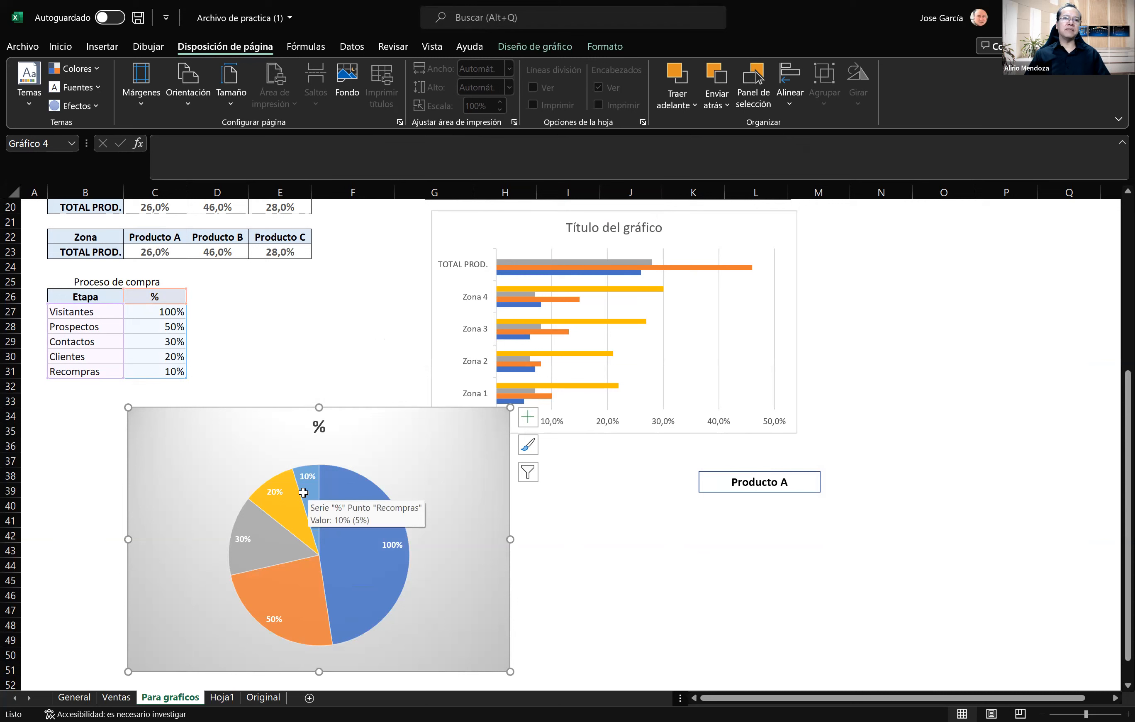
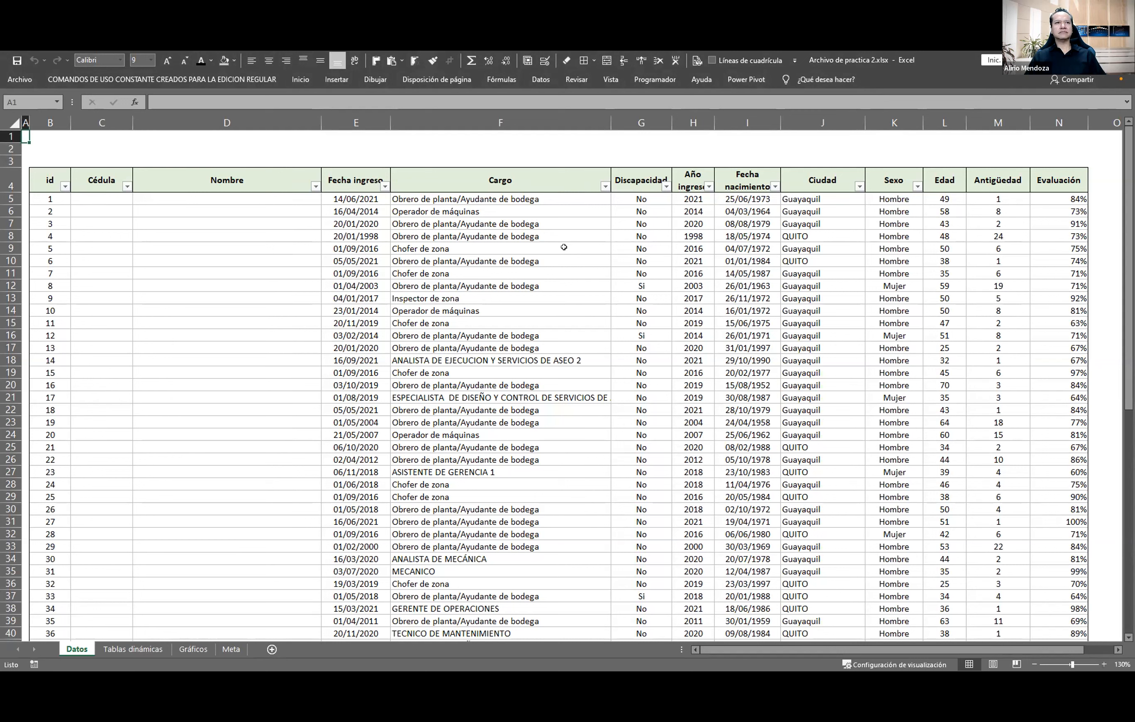
# View the Tablas dinámicas and Gráficos sheets of Archivo de practica 2.xlsx, and return to the Datos sheet
pyautogui.click(233, 174)
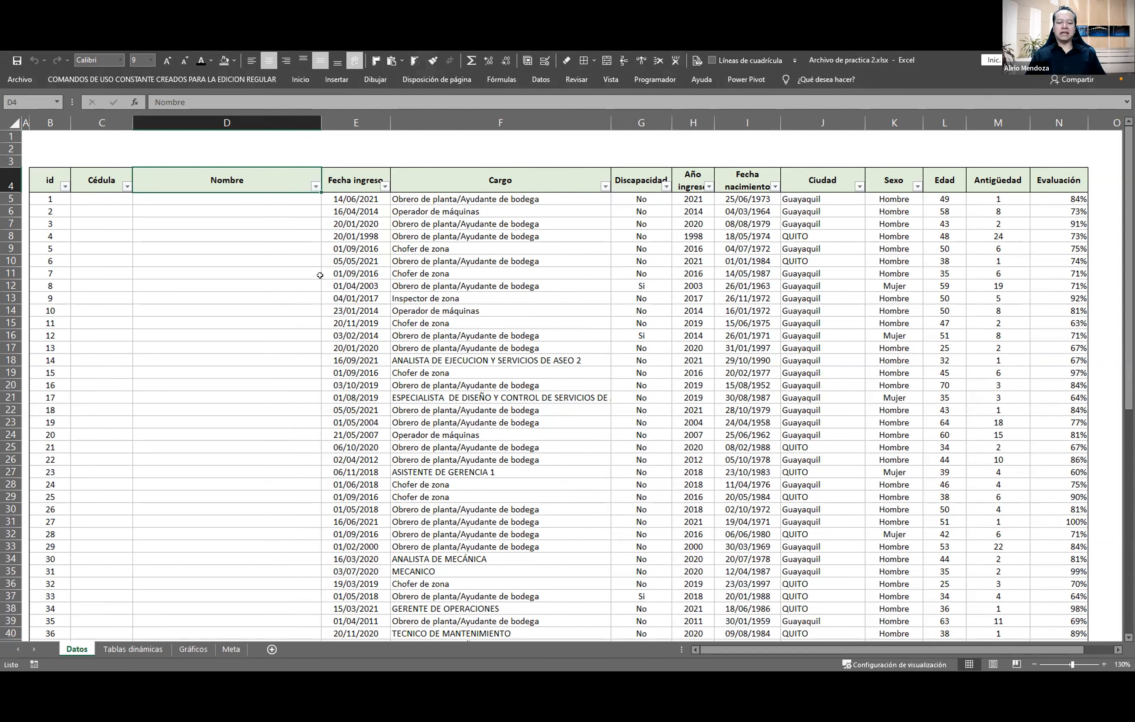
pyautogui.hotkey('ctrl', 'pagedown')
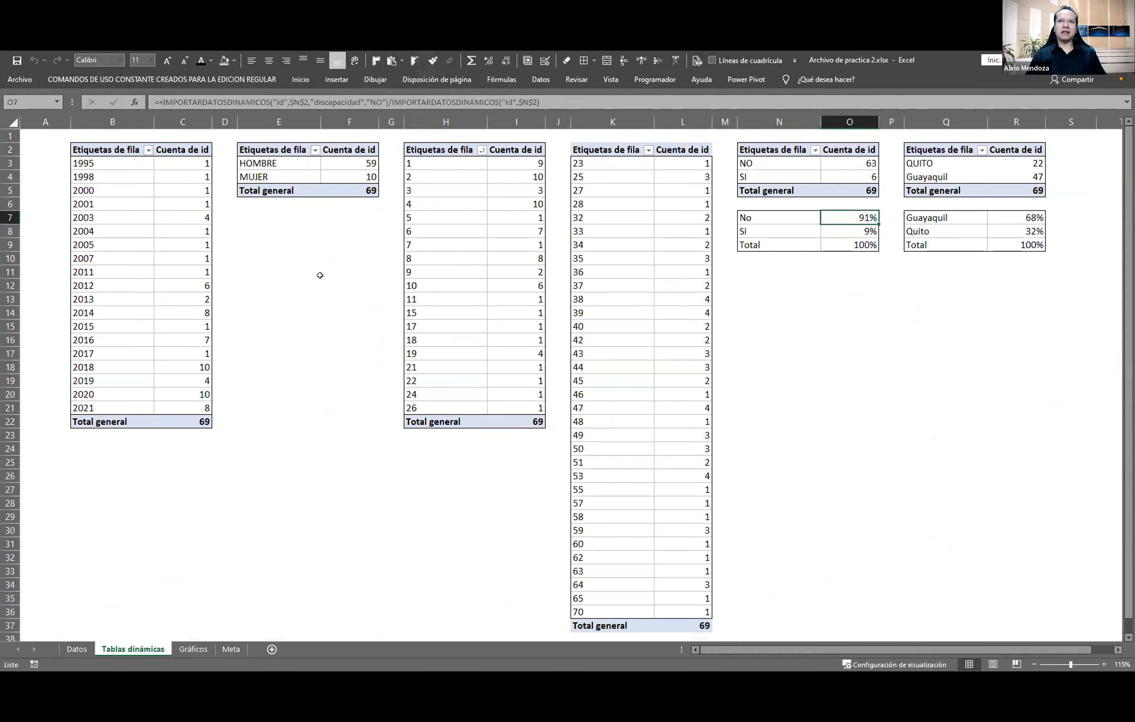
pyautogui.hotkey('ctrl', 'pagedown')
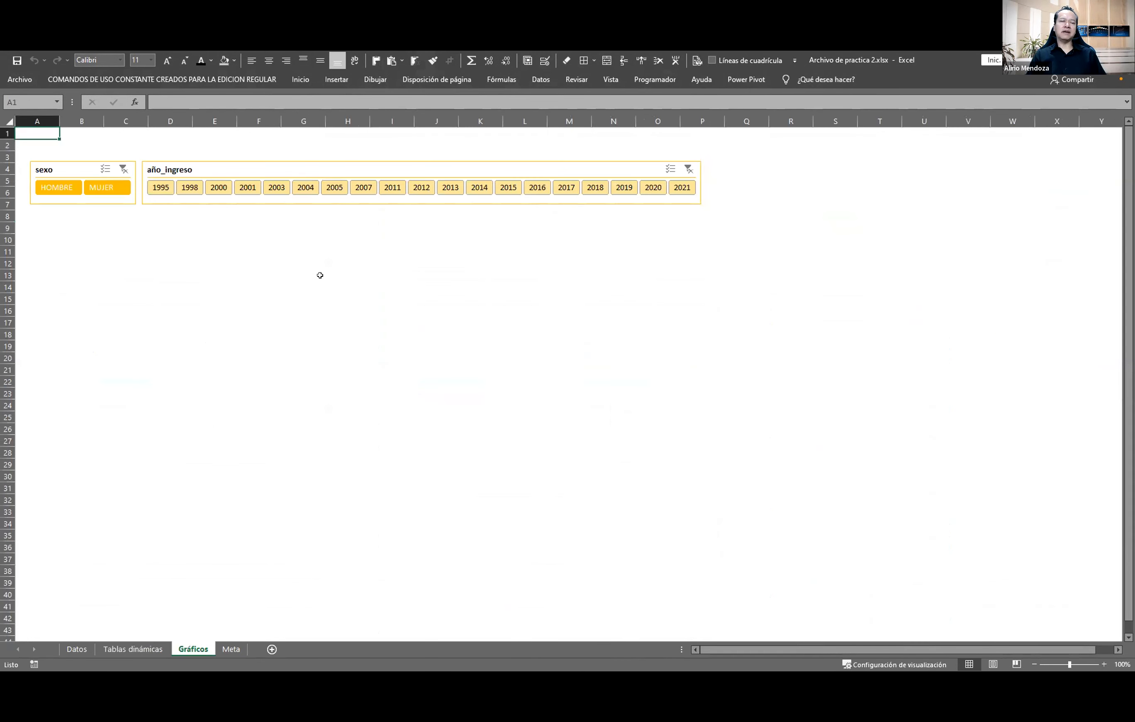
pyautogui.hotkey('ctrl', 'pageup')
pyautogui.hotkey('ctrl', 'pageup')
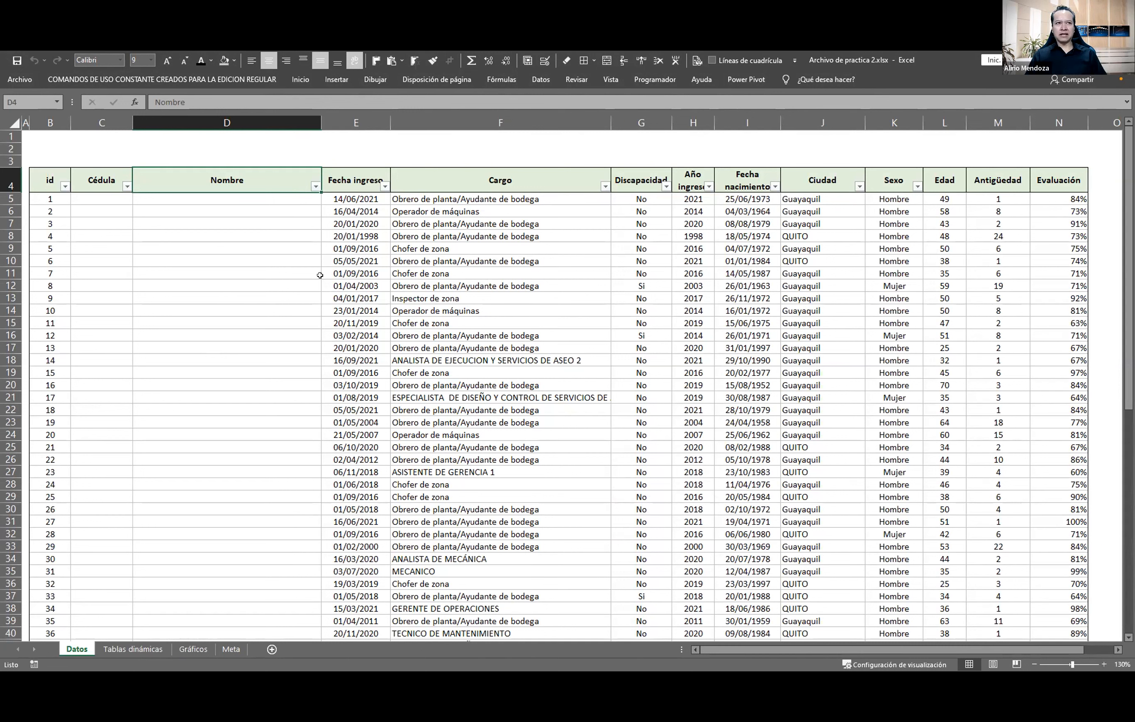
# Merge and center cells B2:N2 above the personnel table on the Datos sheet
pyautogui.click(149, 156)
pyautogui.moveTo(43, 148); pyautogui.dragTo(1035, 143)
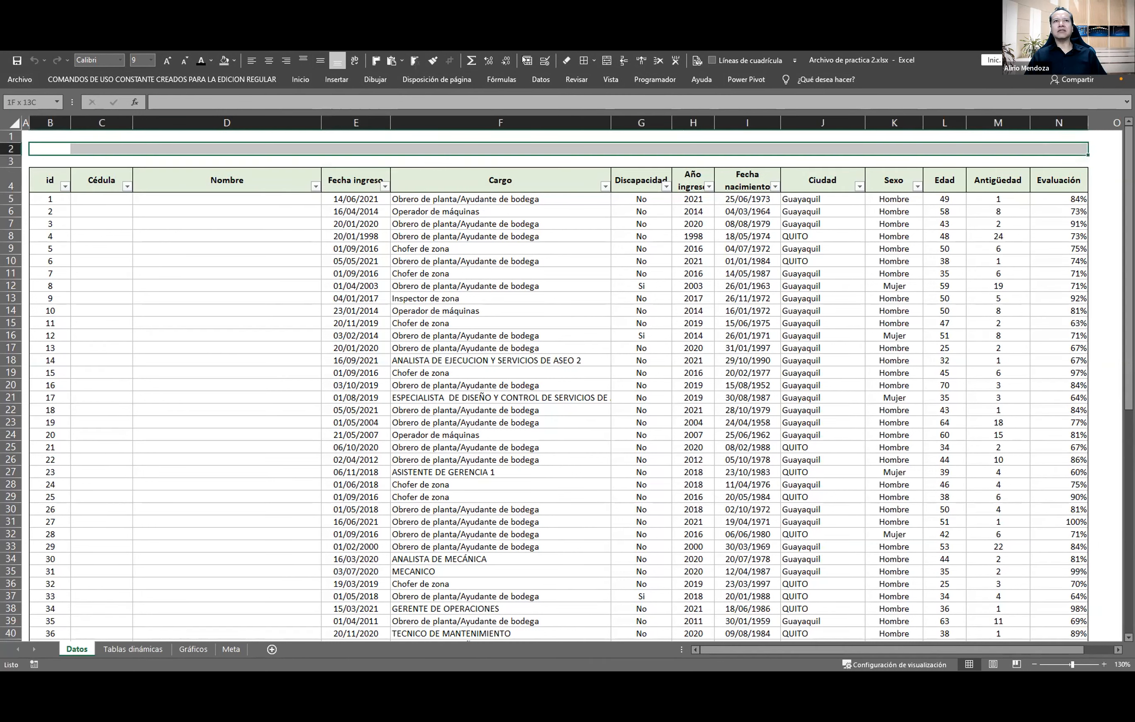
pyautogui.click(607, 60)
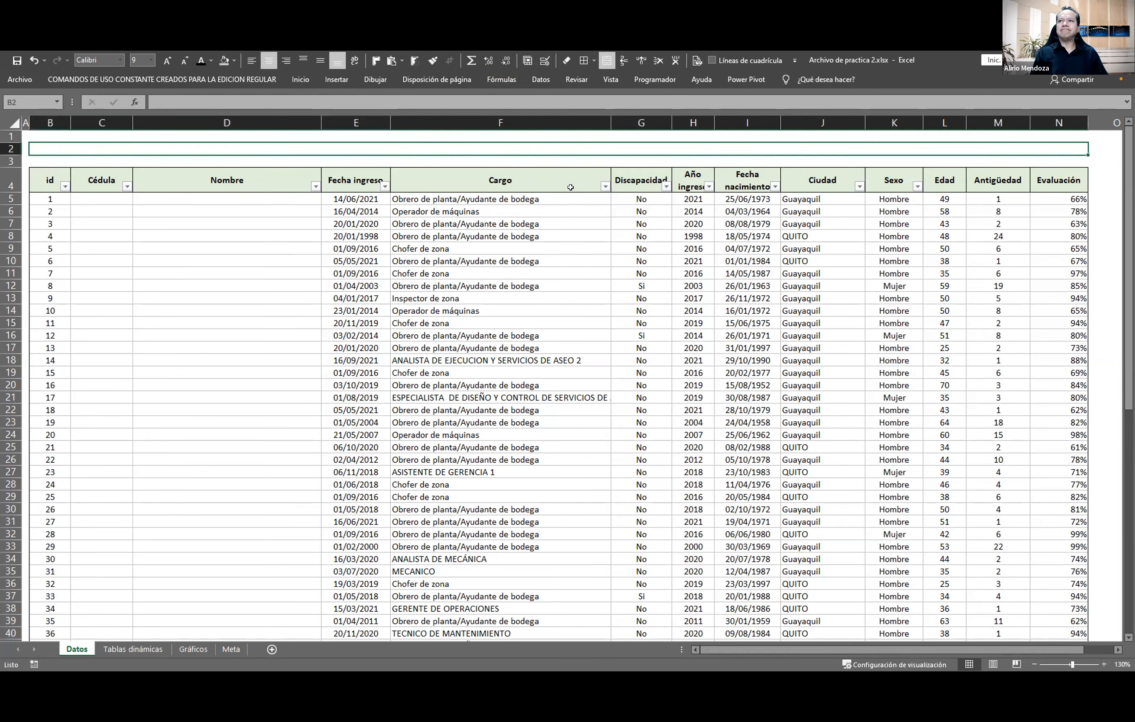
# Enter the title "Evaluación de personal" in the merged row 2 cell, formatted in bold at size 14
pyautogui.write('E')
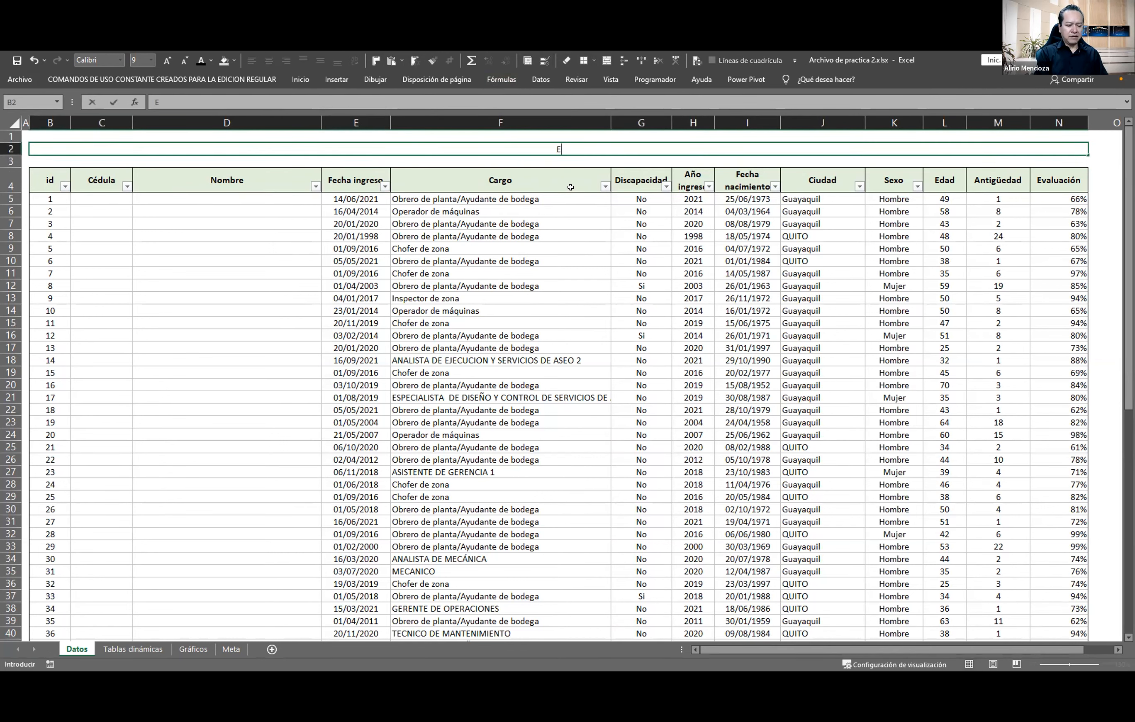
pyautogui.write('valuació')
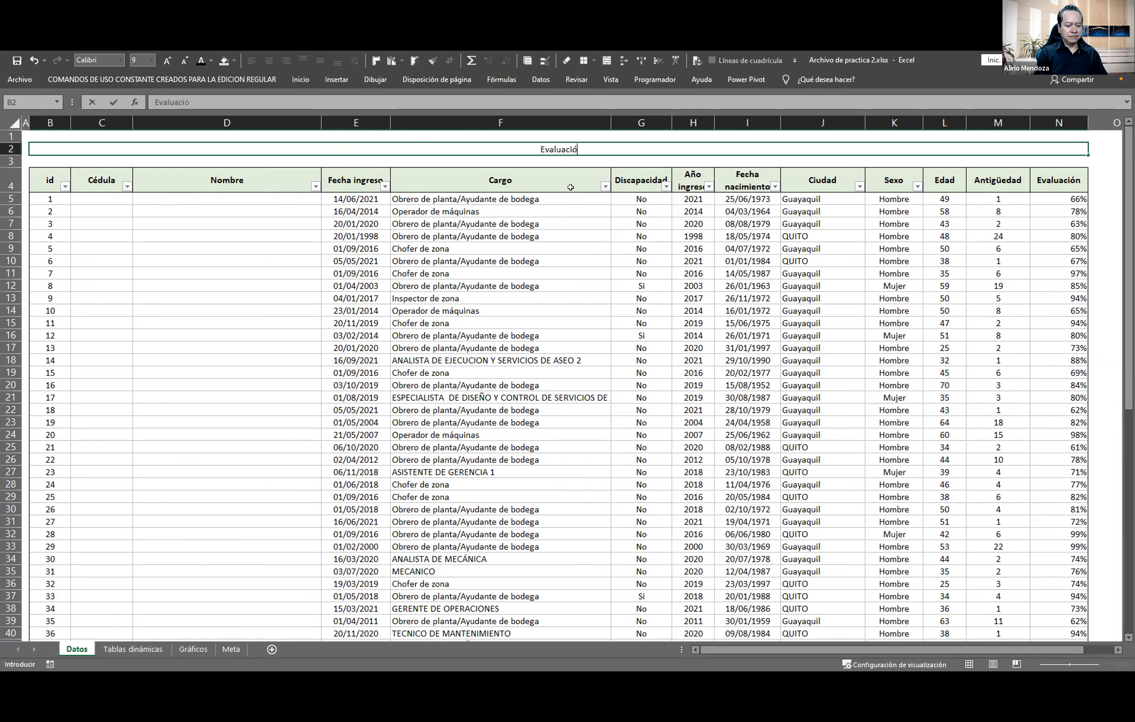
pyautogui.write('n depersonal')
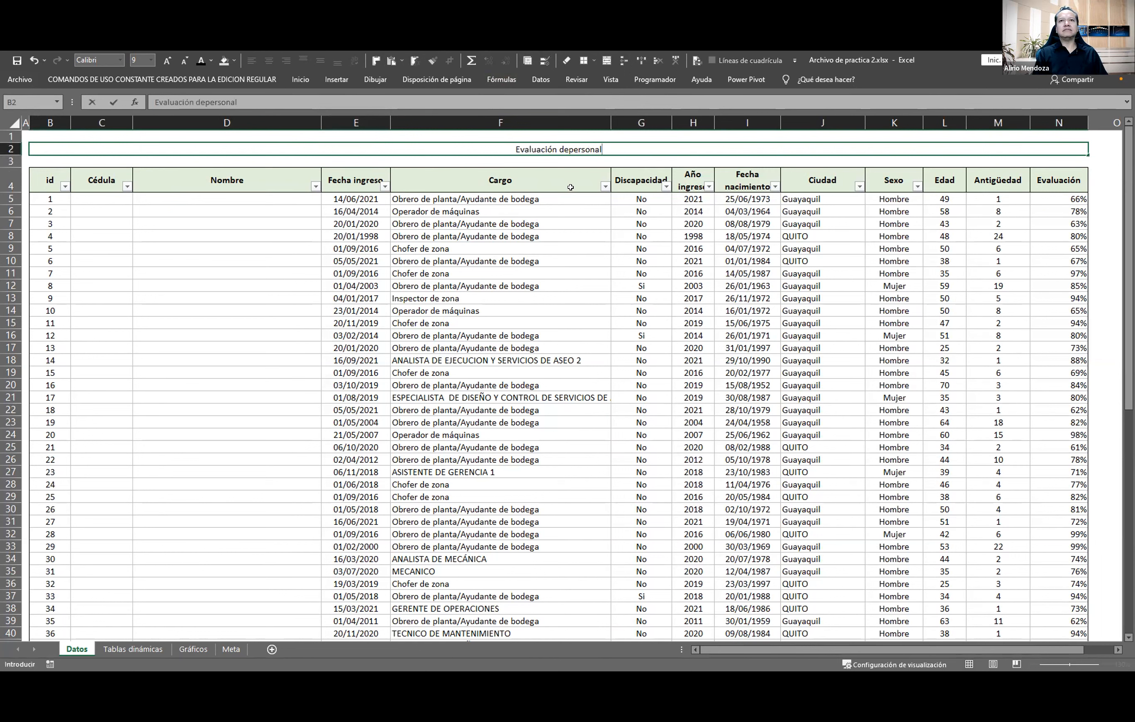
pyautogui.hotkey('ctrl', 'Return')
pyautogui.press('F2')
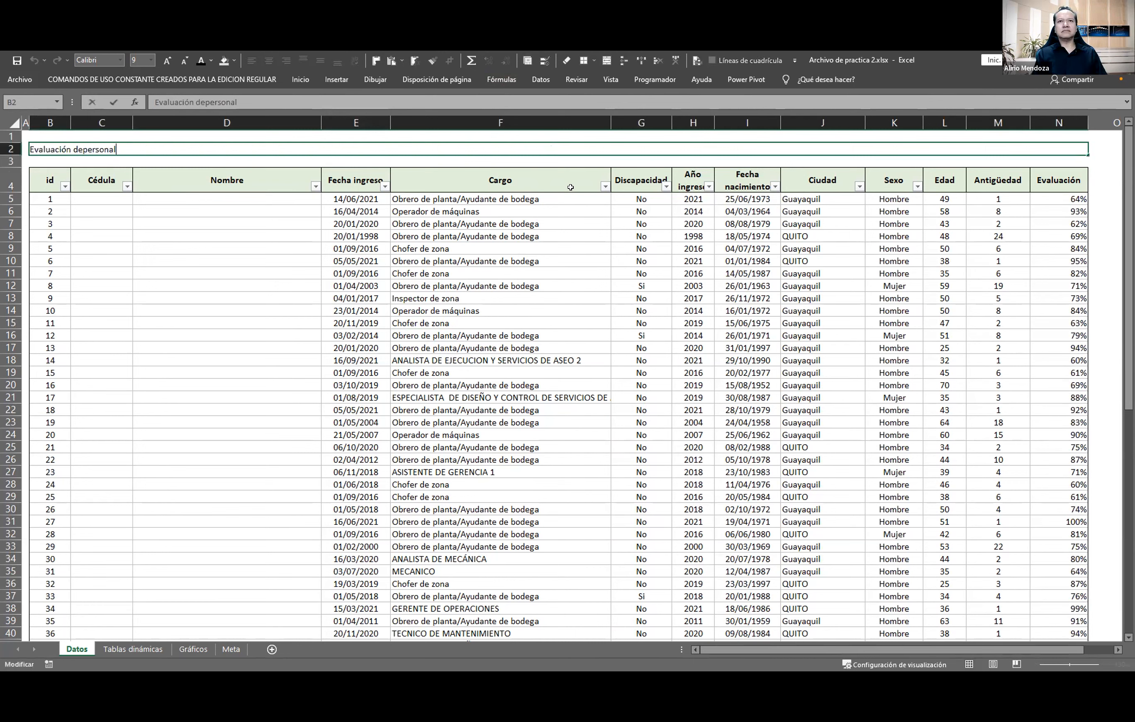
pyautogui.press('Right')
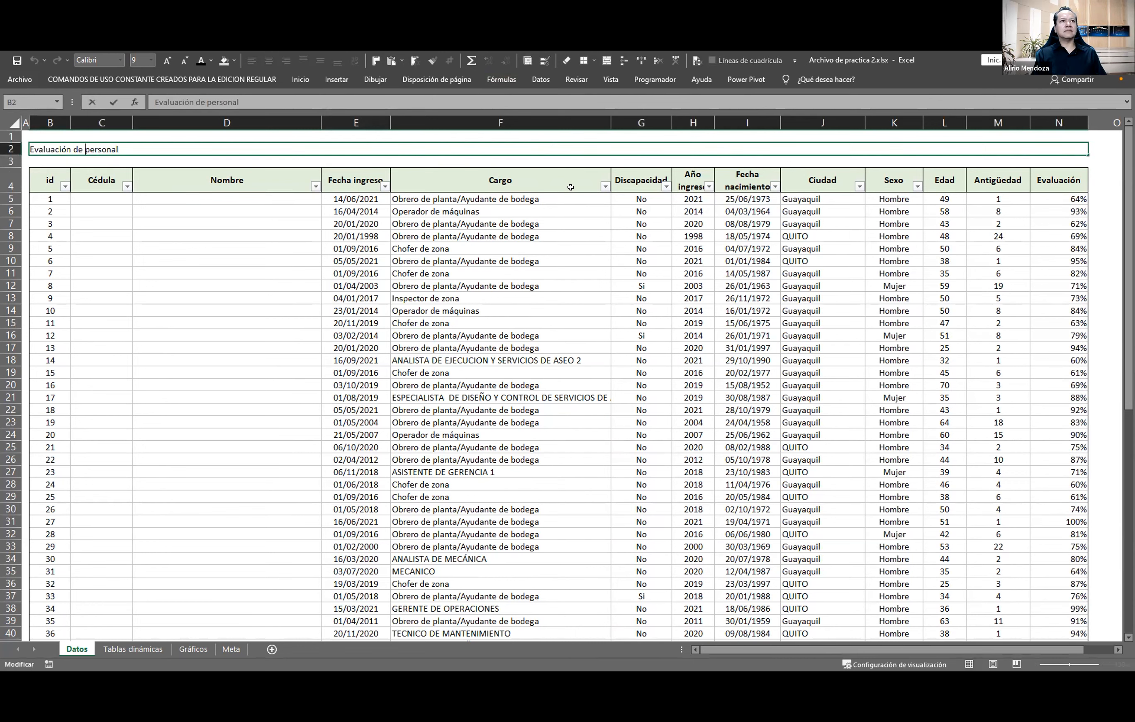
pyautogui.hotkey('ctrl', 'Return')
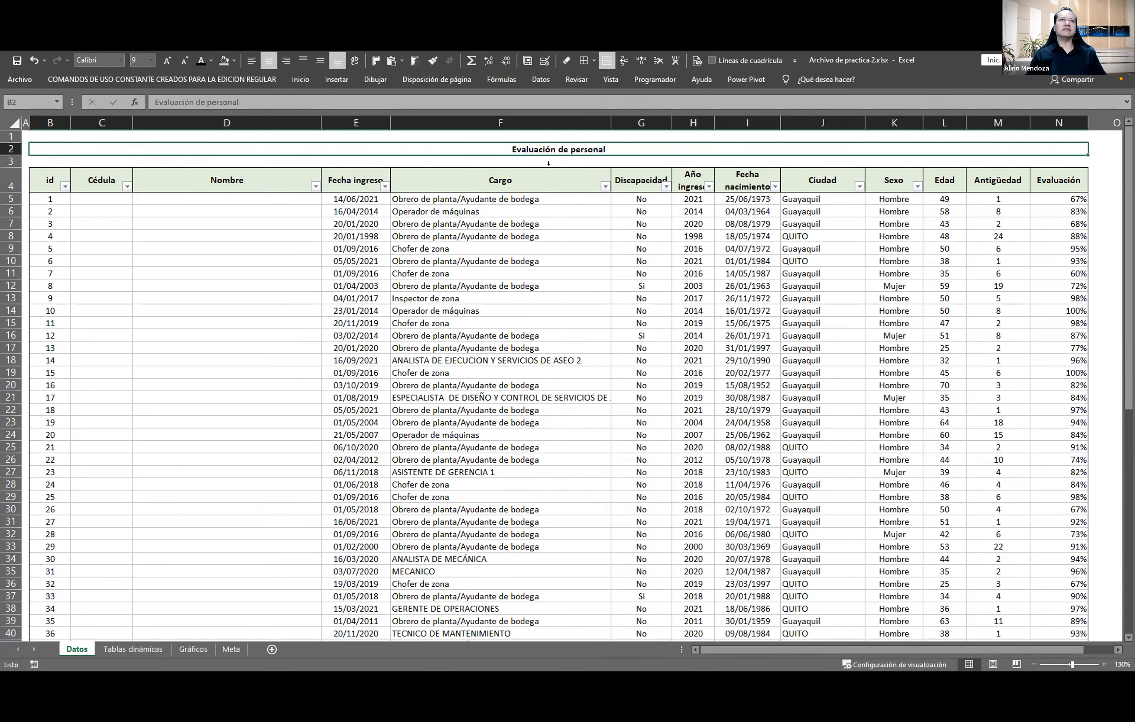
pyautogui.click(136, 134)
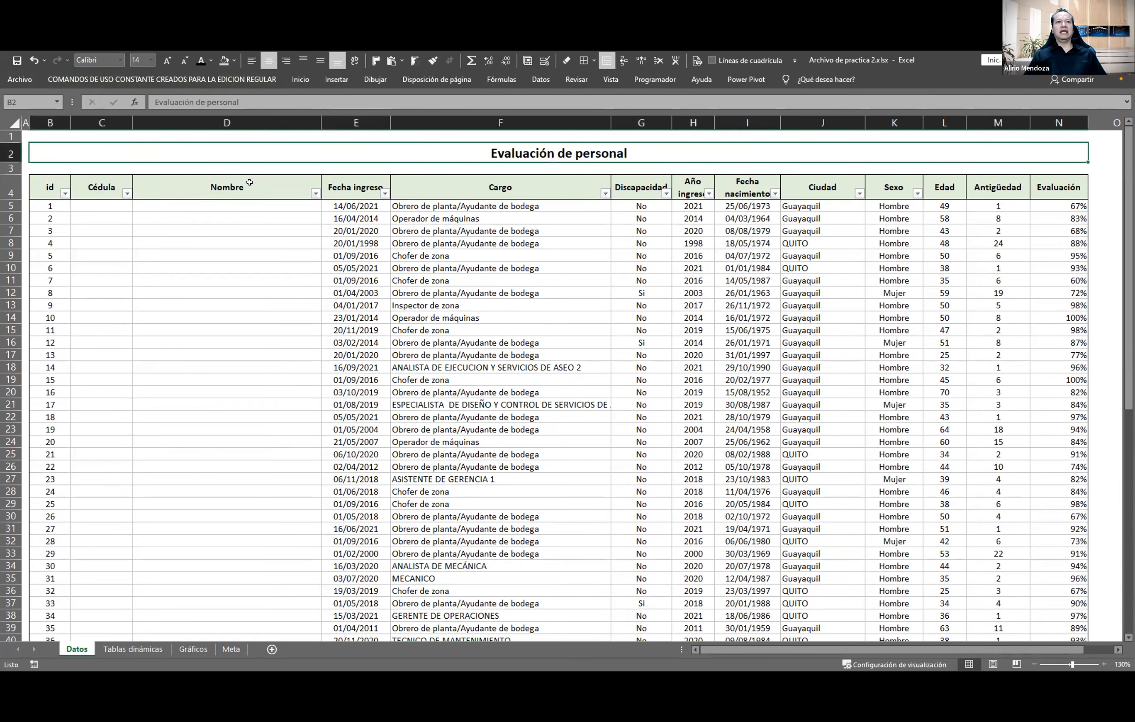
# Examine the personnel table's column headers from id to Ciudad and the cells of the Cédula and Nombre columns
pyautogui.click(139, 179)
pyautogui.click(50, 187)
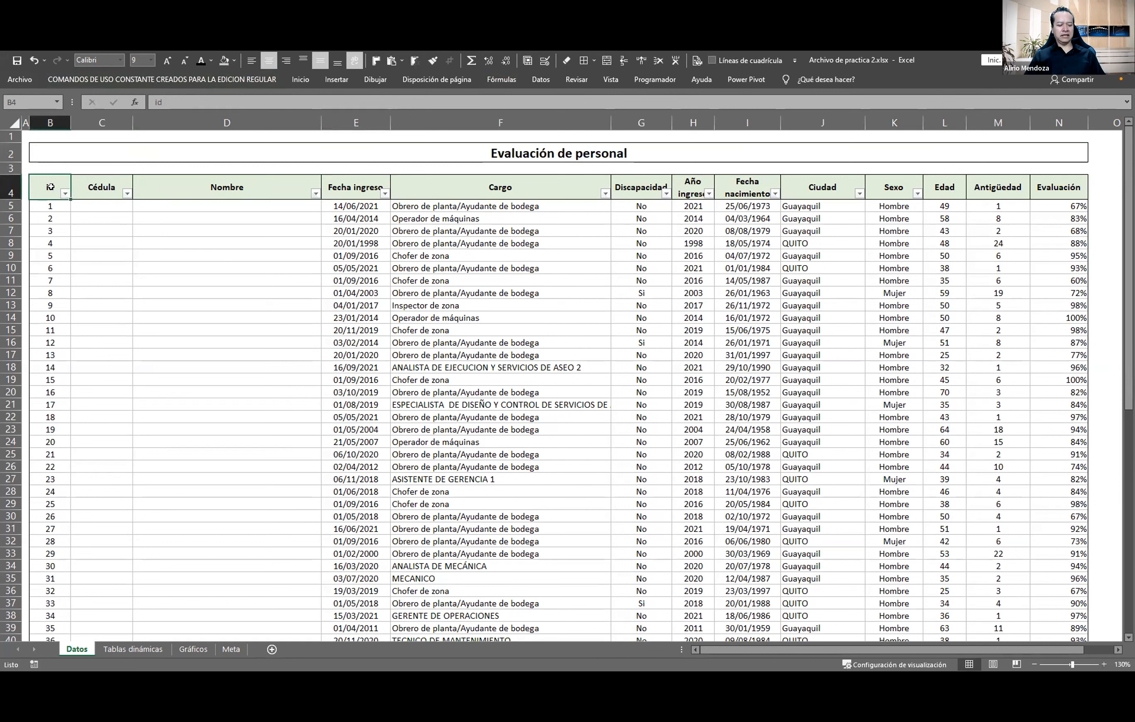
pyautogui.moveTo(182, 191); pyautogui.dragTo(243, 191)
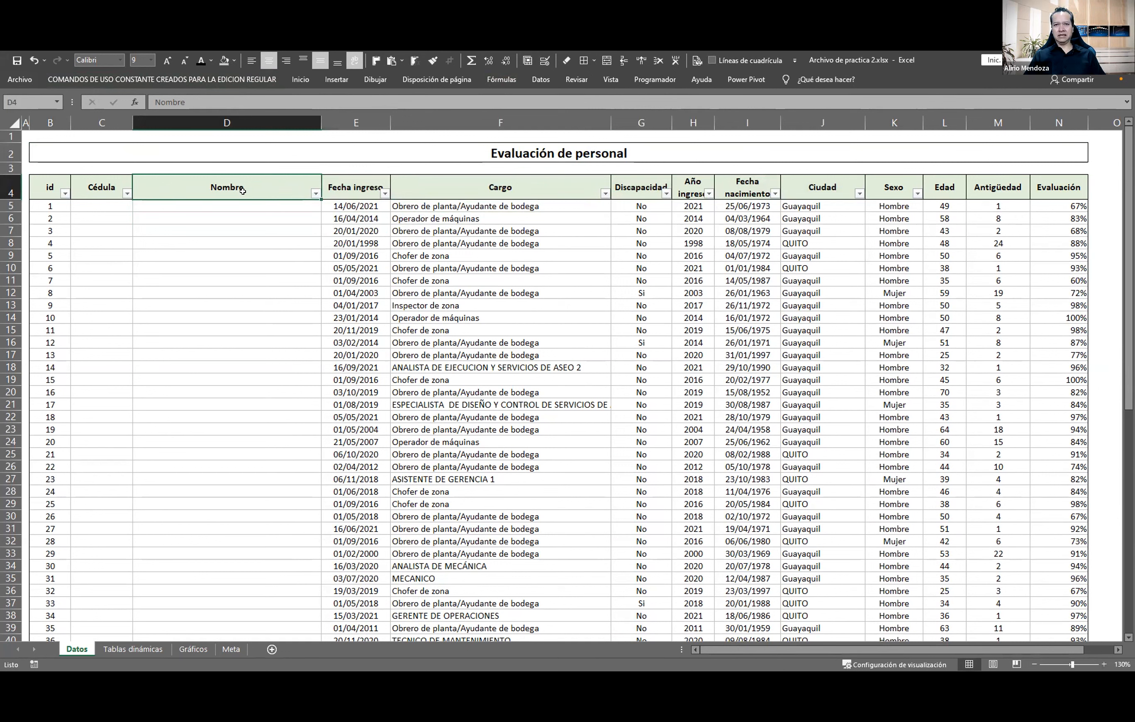
pyautogui.click(461, 185)
pyautogui.click(635, 181)
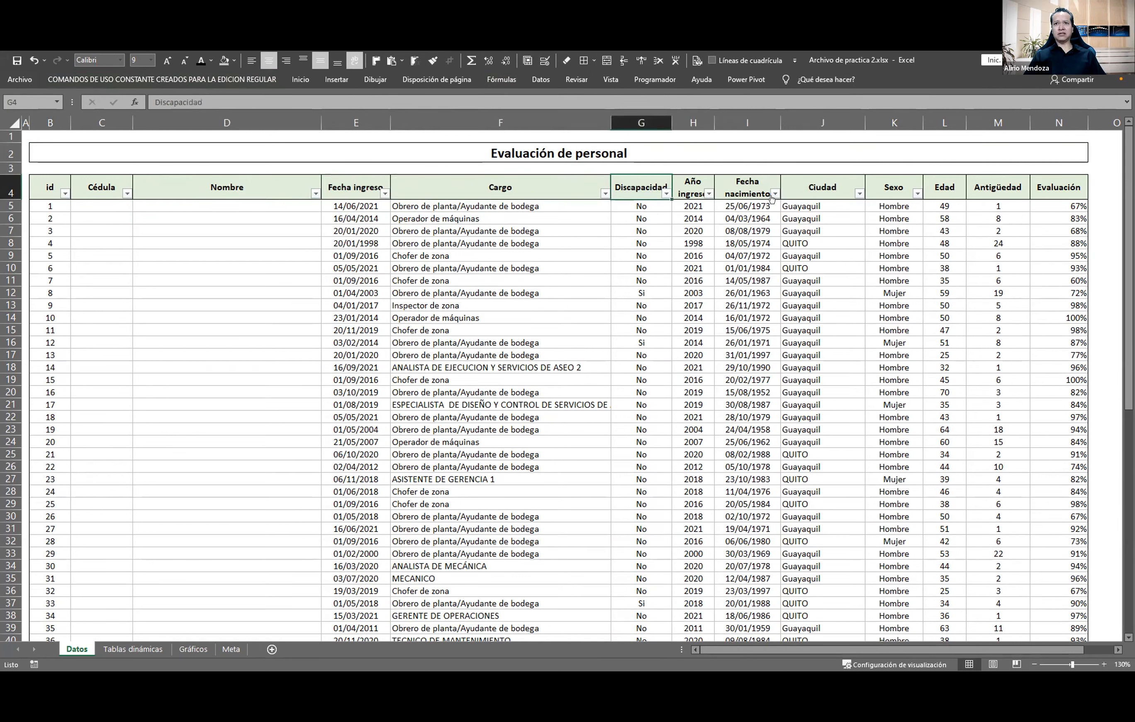
pyautogui.click(808, 186)
pyautogui.moveTo(61, 205); pyautogui.dragTo(238, 306)
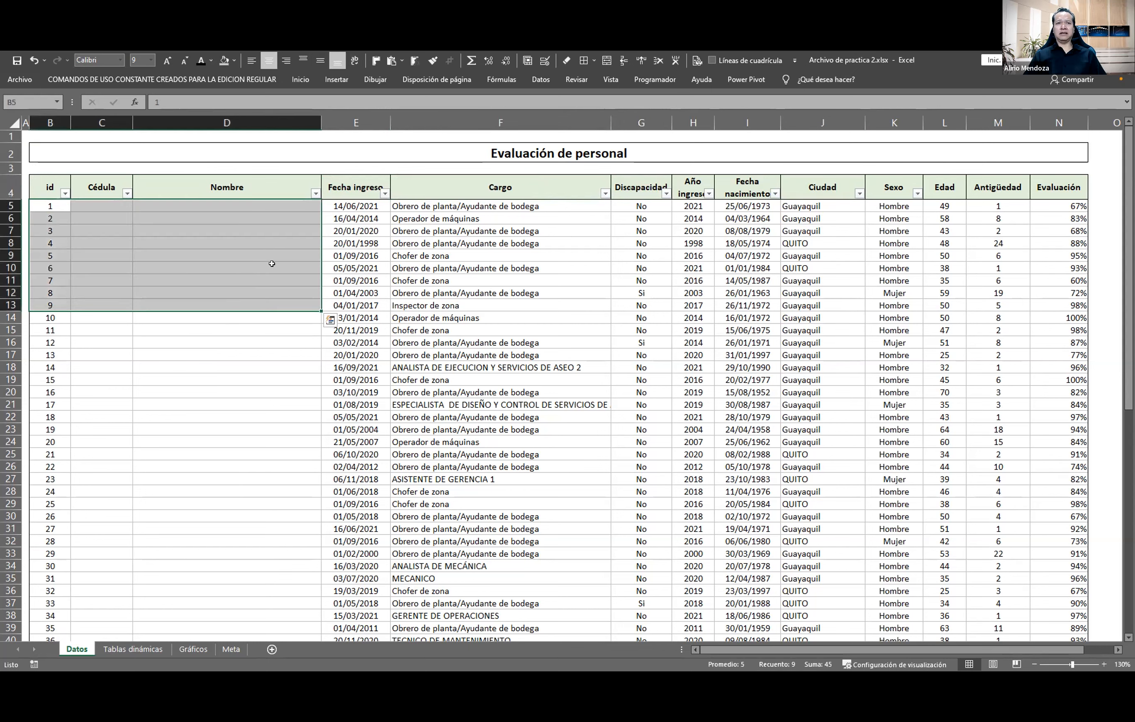
pyautogui.click(272, 264)
pyautogui.moveTo(213, 233); pyautogui.dragTo(205, 389)
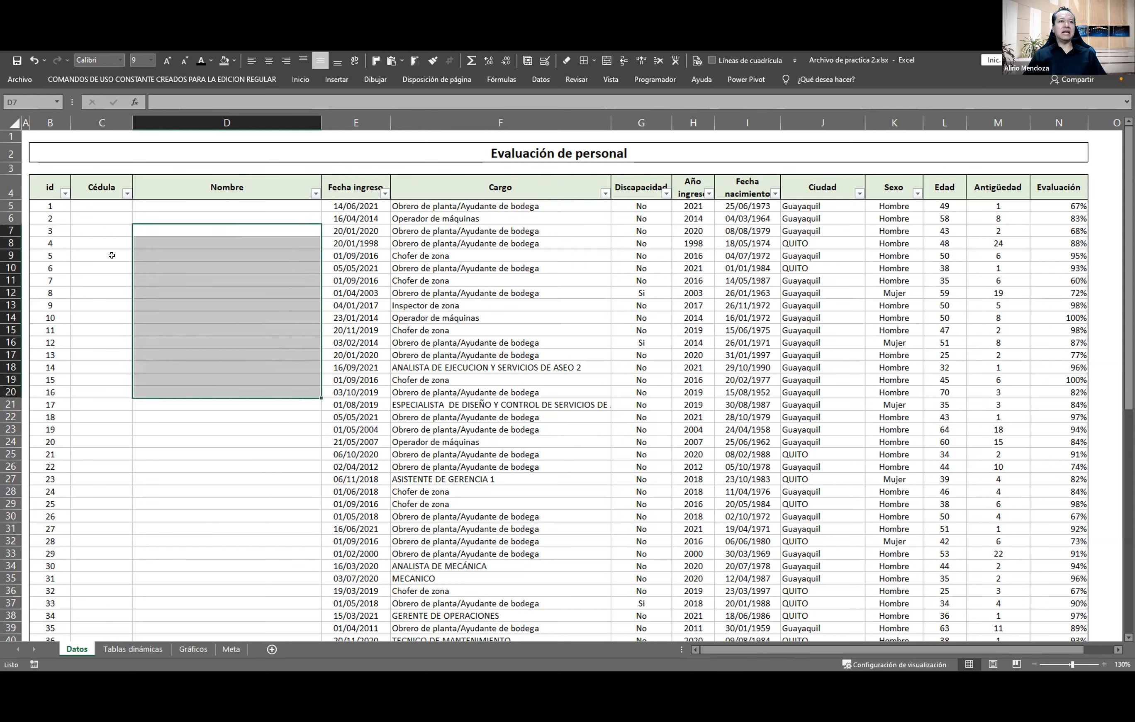
pyautogui.click(112, 256)
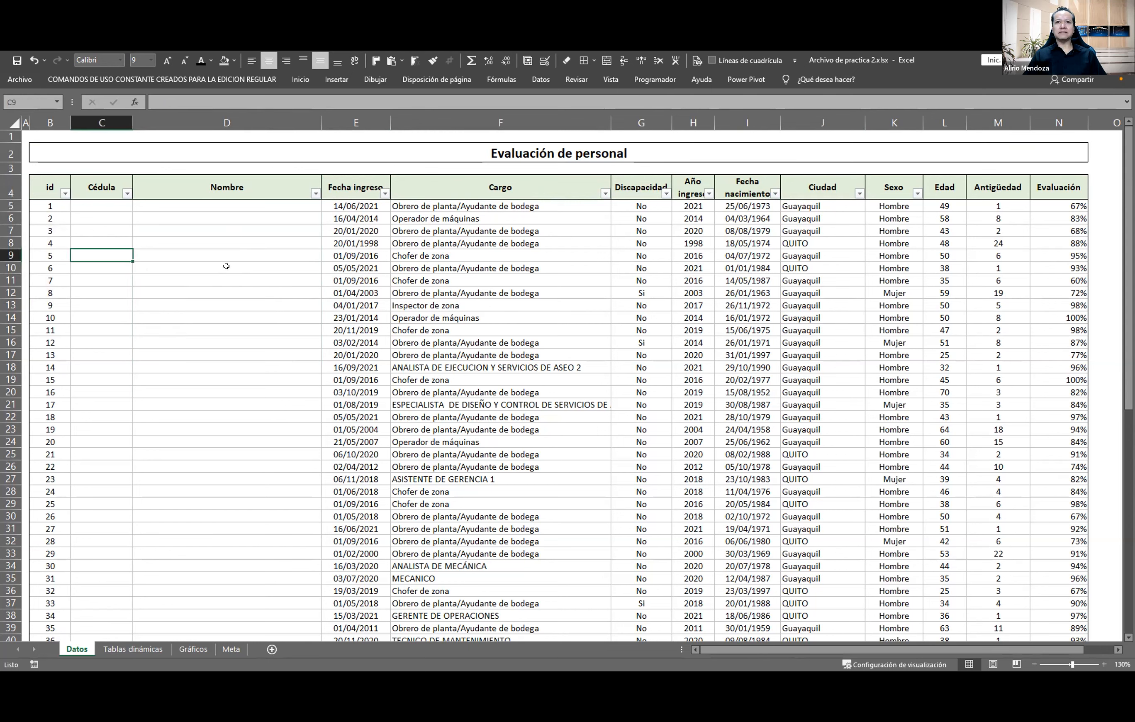
# Try to apply a light gray border line color to the personnel data range B5:N73 through the cell format settings
pyautogui.click(49, 205)
pyautogui.hotkey('shift', 'Right')
pyautogui.hotkey('shift', 'Right')
pyautogui.hotkey('shift', 'Right')
pyautogui.hotkey('shift', 'Right')
pyautogui.hotkey('shift', 'Right')
pyautogui.hotkey('shift', 'Right')
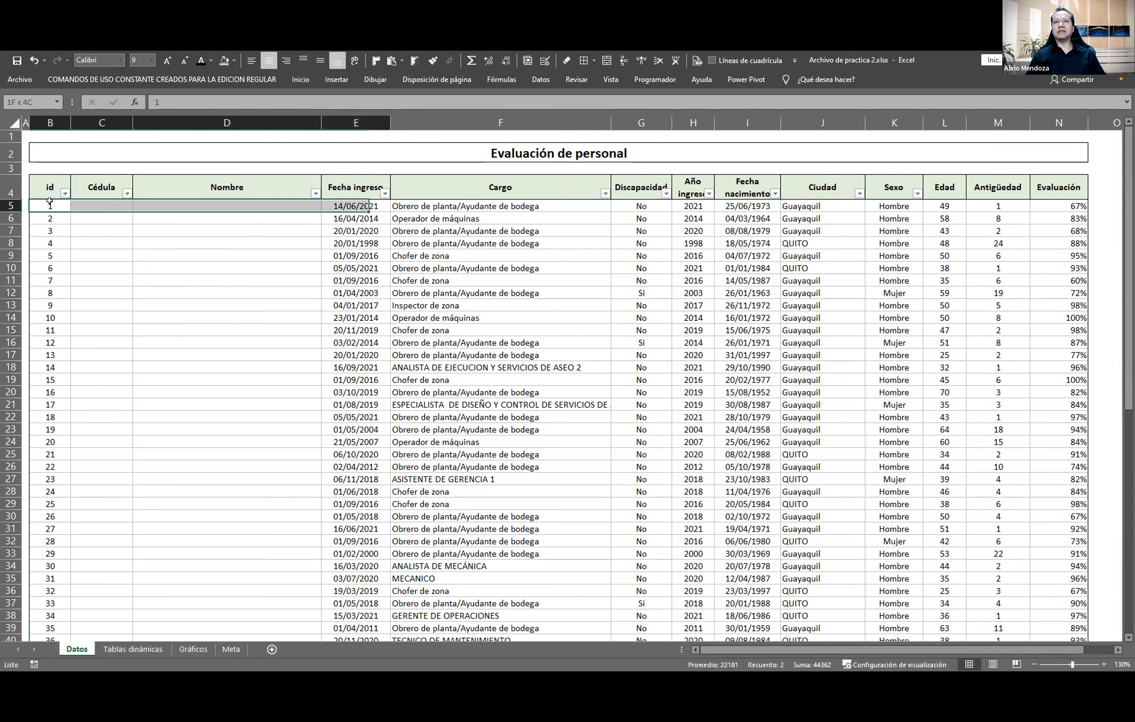
pyautogui.hotkey('shift', 'Right')
pyautogui.hotkey('shift', 'Right')
pyautogui.hotkey('shift', 'Right')
pyautogui.hotkey('shift', 'Right')
pyautogui.hotkey('shift', 'Right')
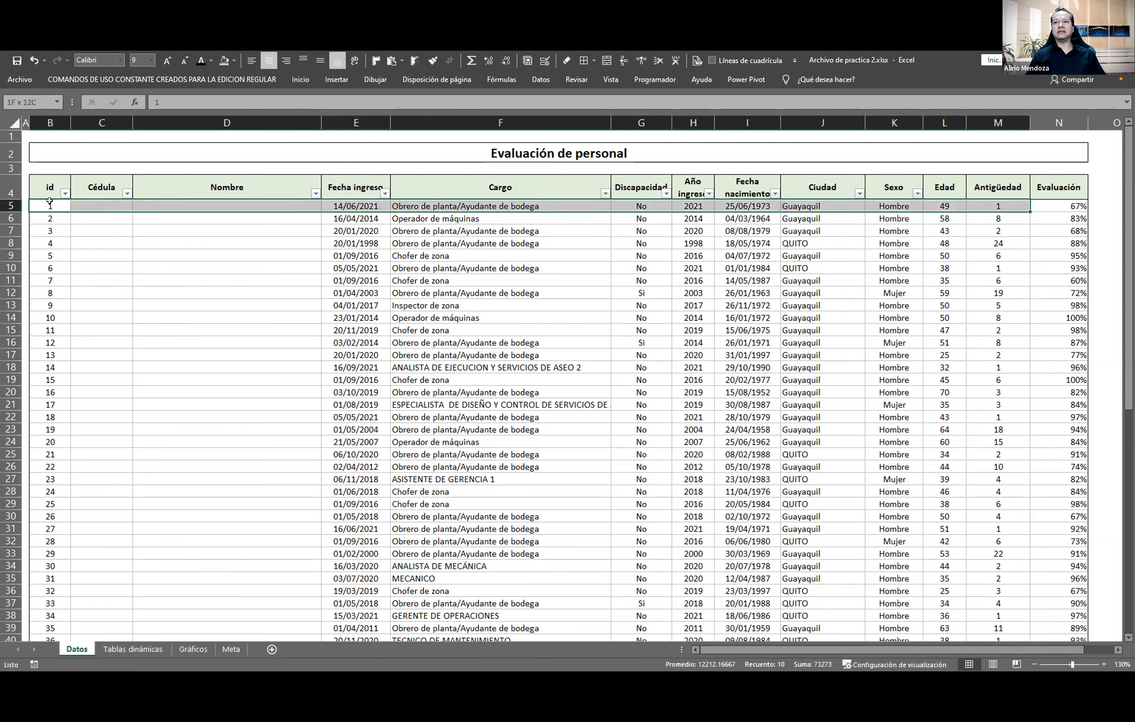
pyautogui.hotkey('ctrl', 'shift', 'End')
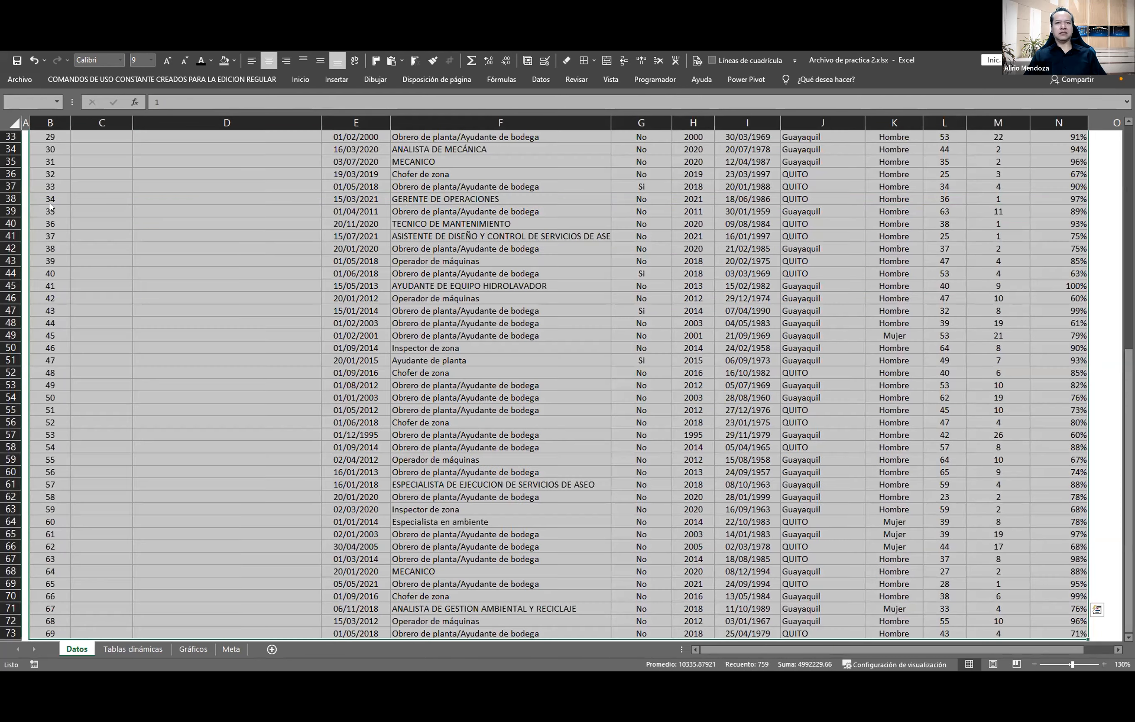
pyautogui.scroll(10, 51, 206)
pyautogui.hotkey('ctrl', '1')
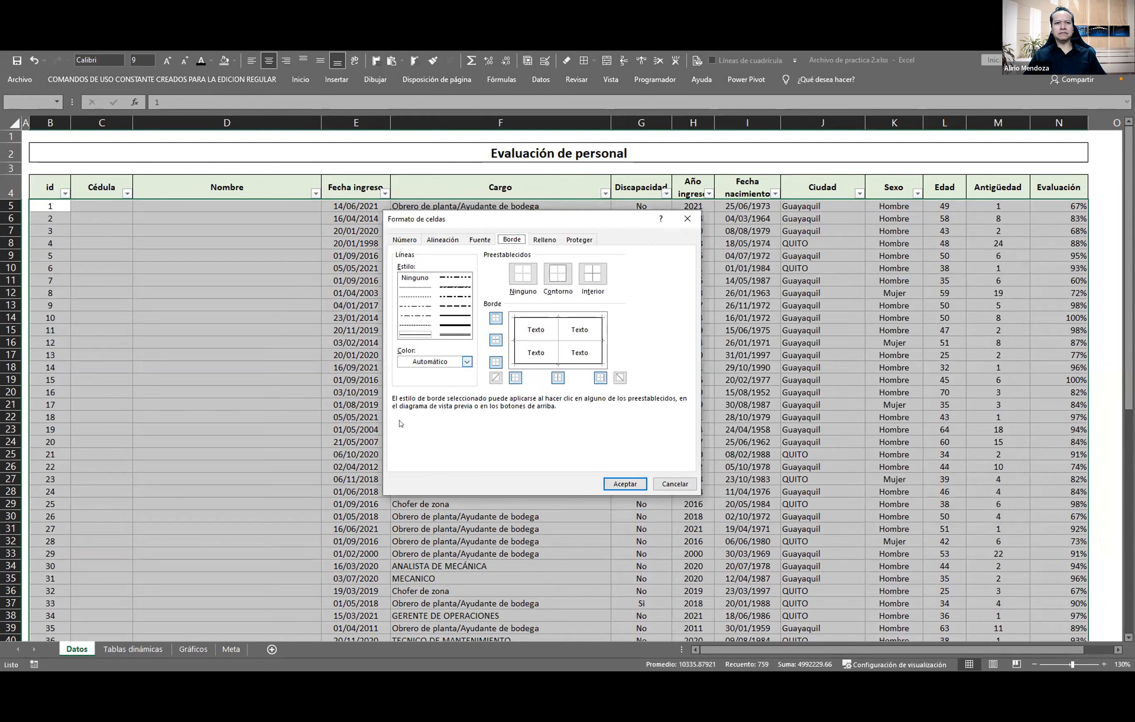
pyautogui.click(467, 361)
pyautogui.click(525, 341)
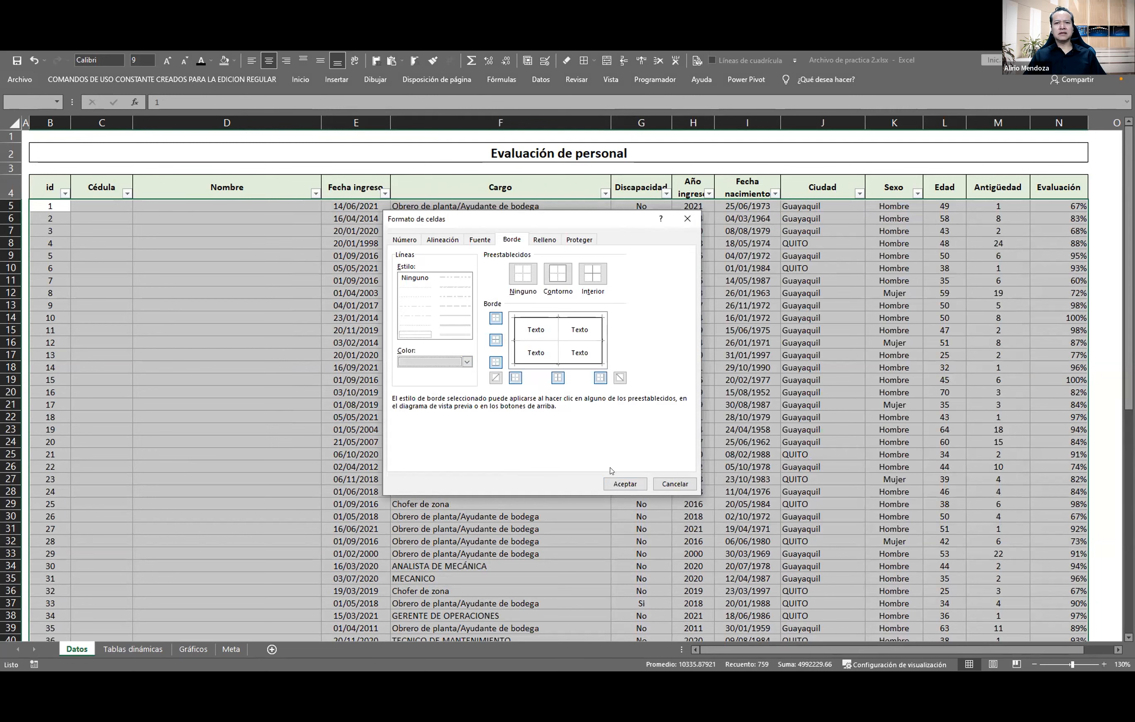
pyautogui.click(612, 483)
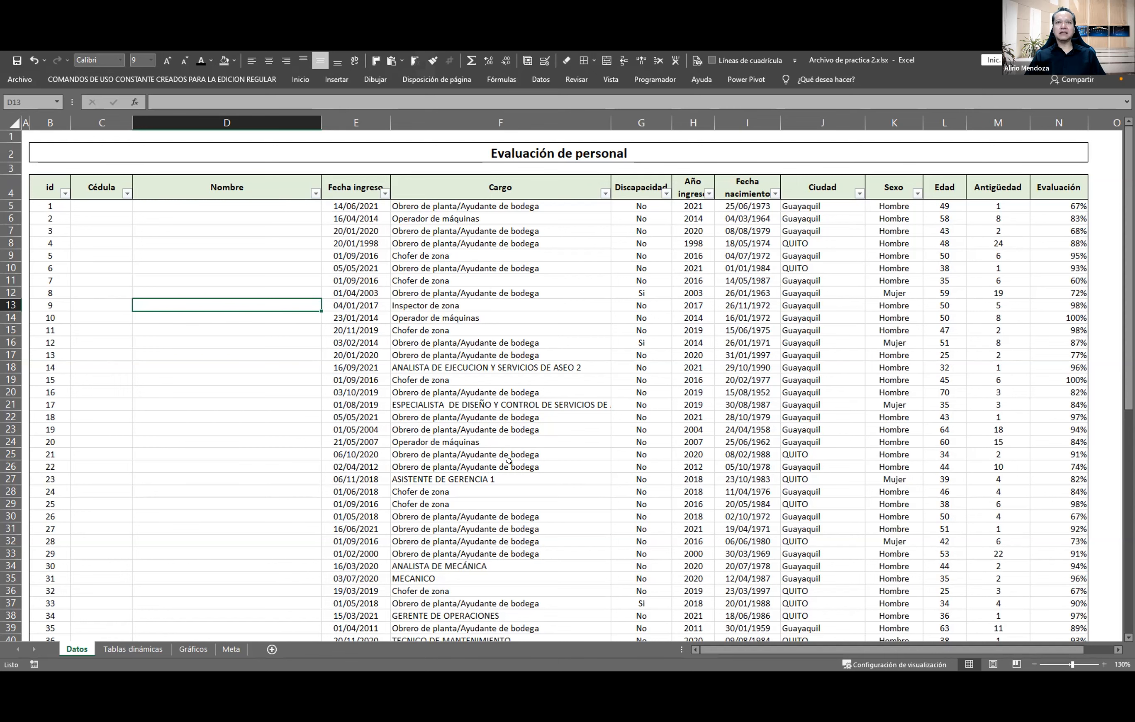
# Undo the last border change and review the personnel data down to row 73
pyautogui.hotkey('ctrl', 'z')
pyautogui.click(513, 451)
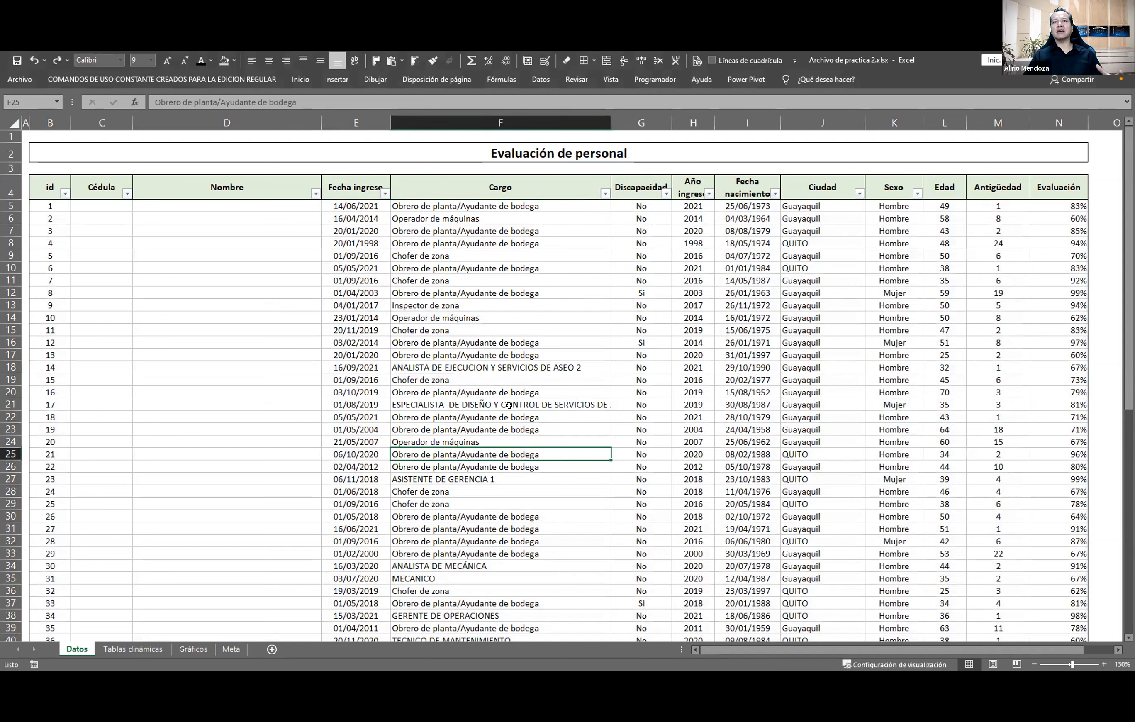
pyautogui.scroll(-11, 510, 405)
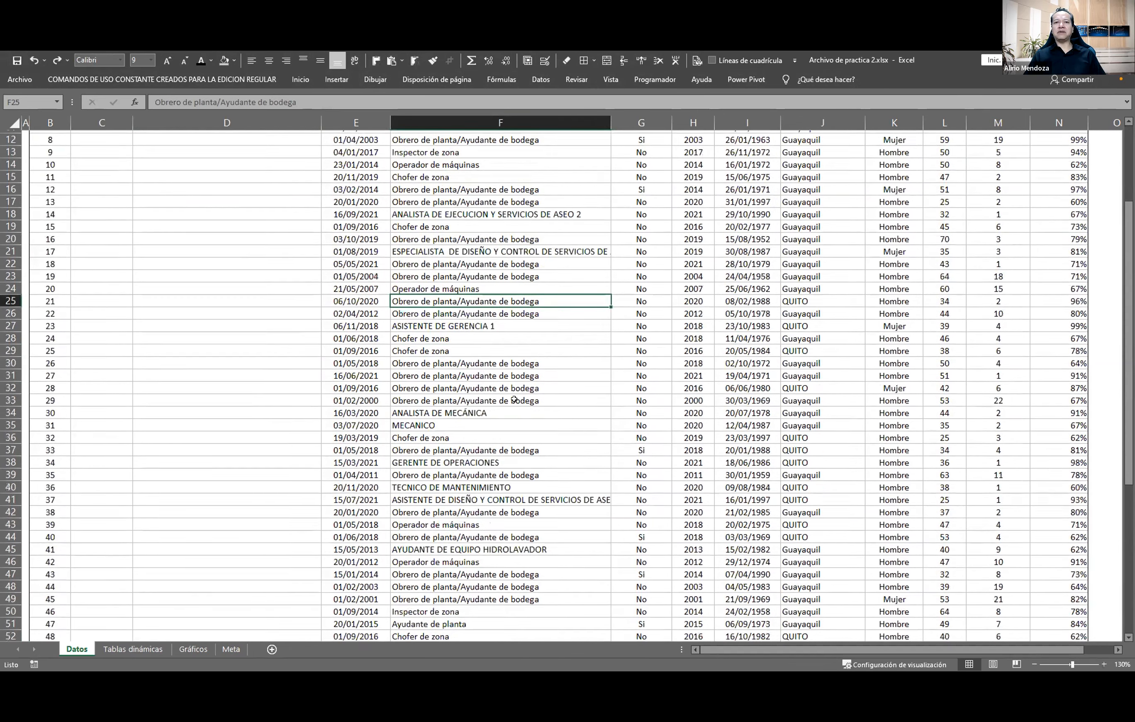
pyautogui.scroll(-5, 517, 388)
pyautogui.scroll(9, 516, 389)
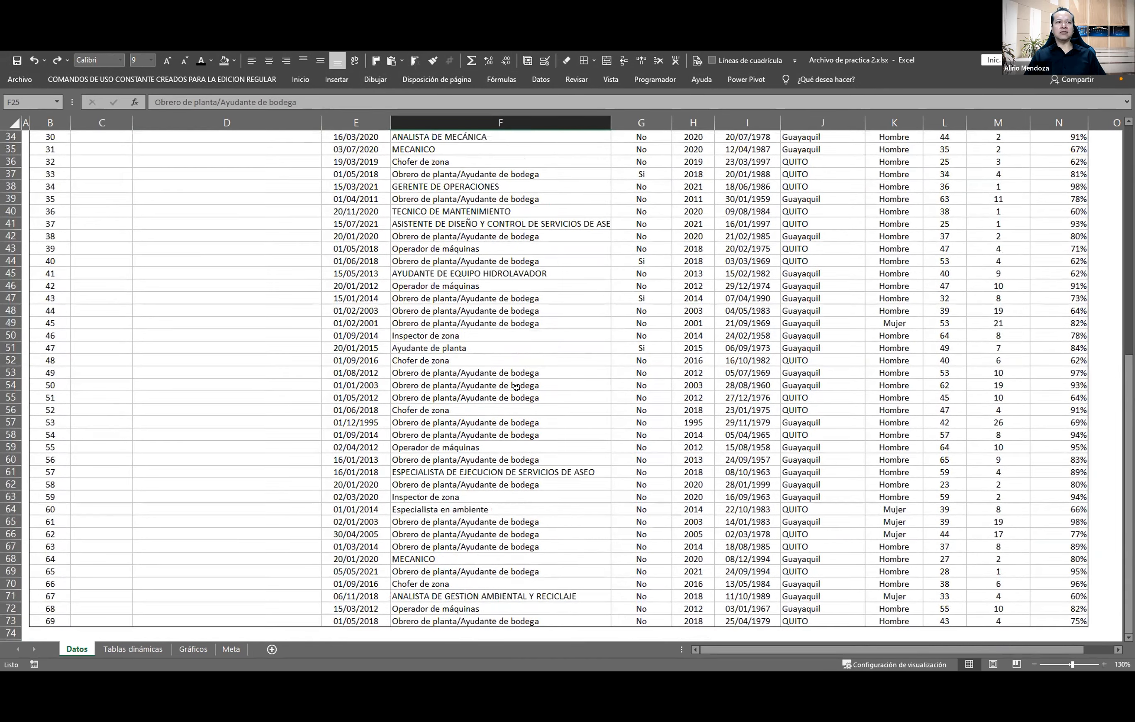
pyautogui.scroll(8, 517, 388)
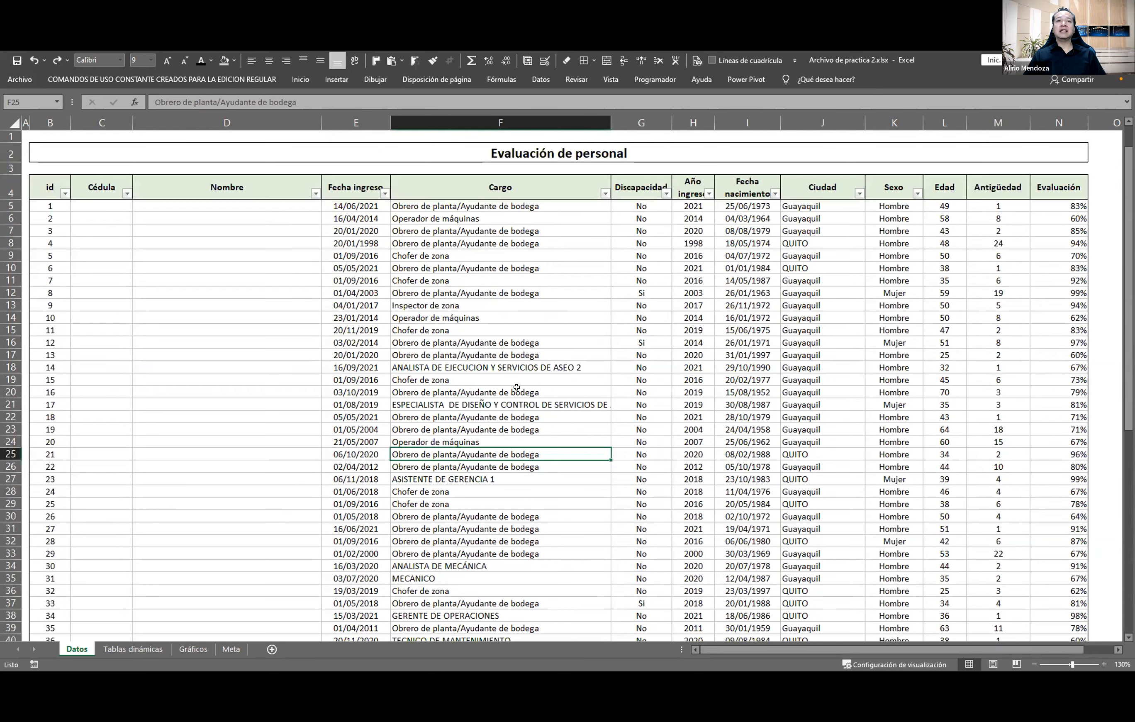
# Examine the pivot tables on Tablas dinámicas for entry year, sex, seniority and age
pyautogui.click(144, 649)
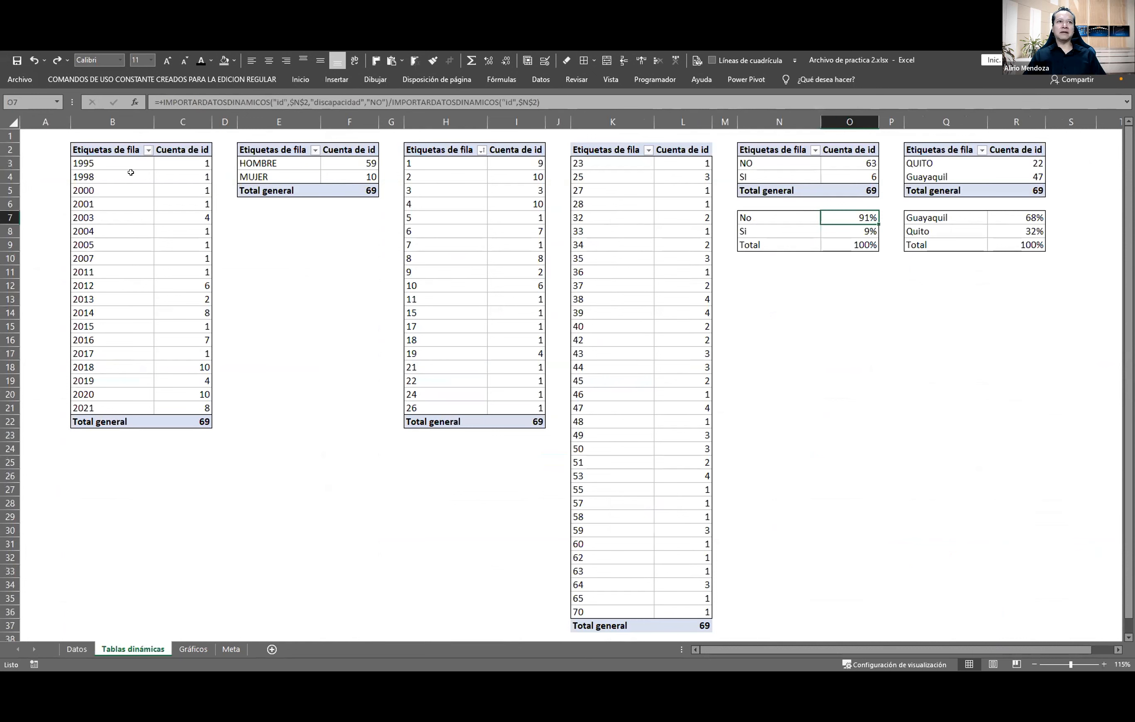
pyautogui.click(106, 150)
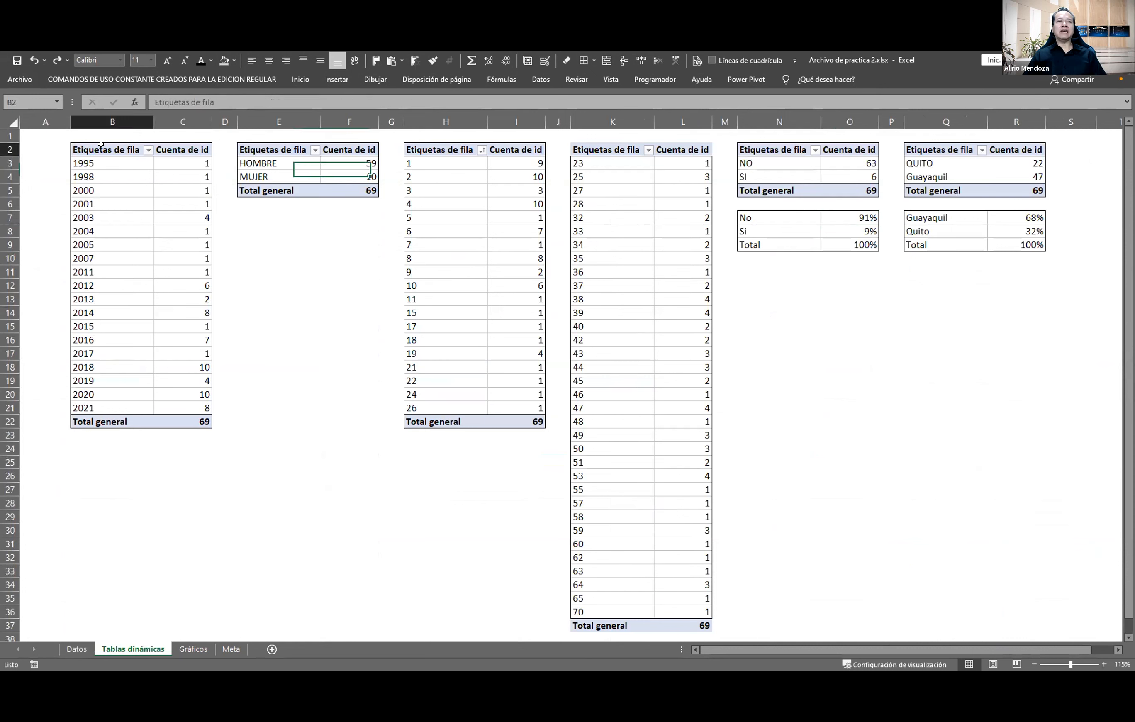
pyautogui.click(262, 149)
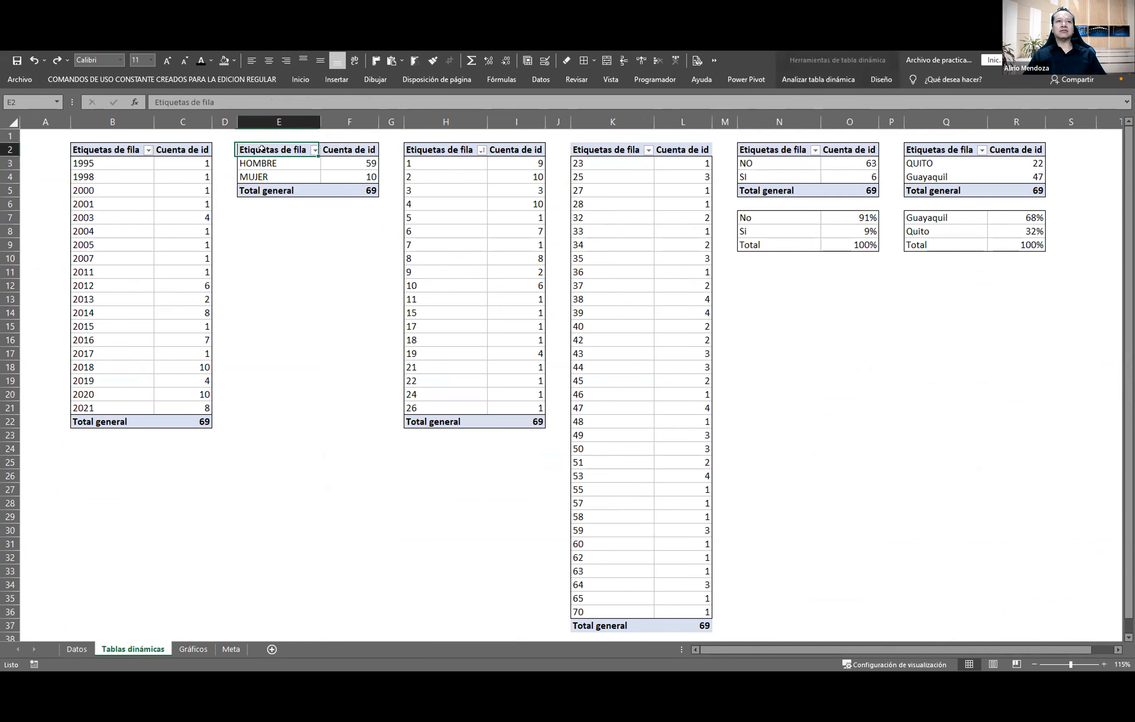
pyautogui.click(271, 166)
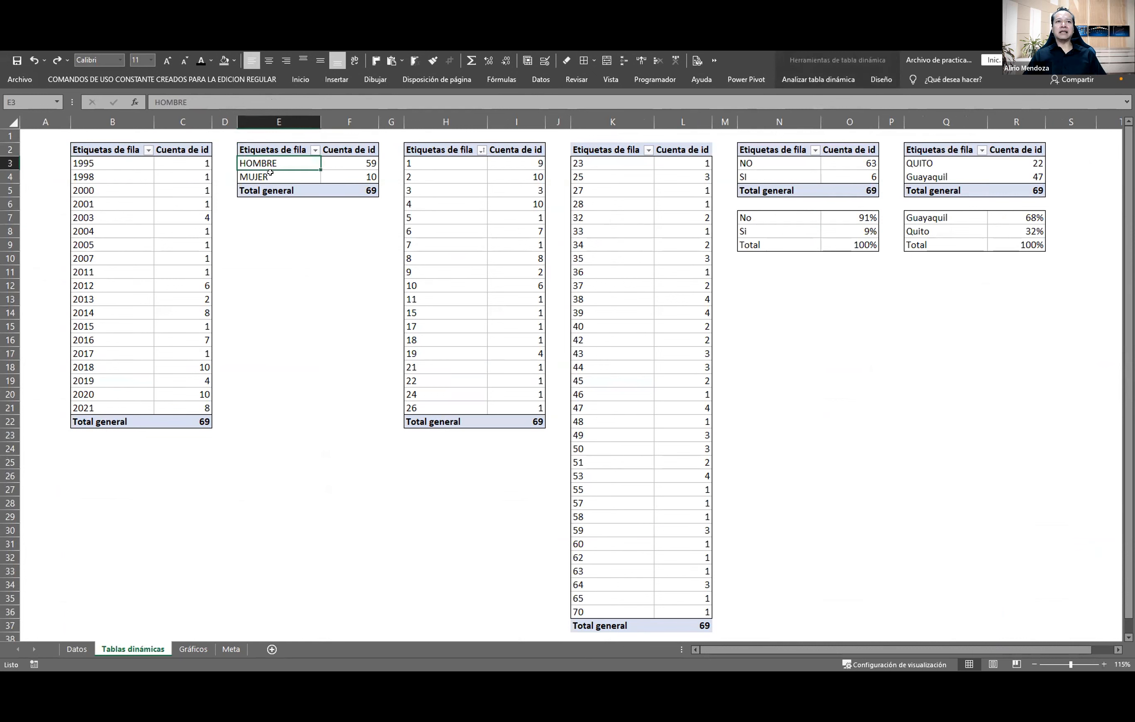
pyautogui.click(270, 173)
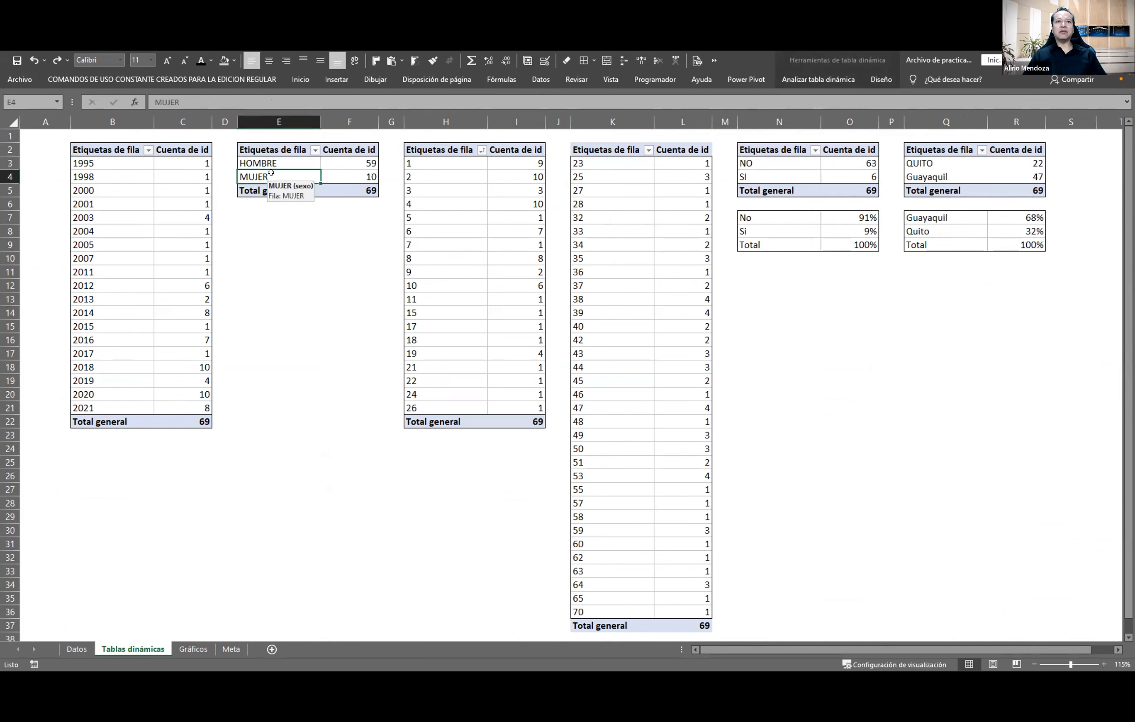
pyautogui.click(440, 145)
pyautogui.click(593, 148)
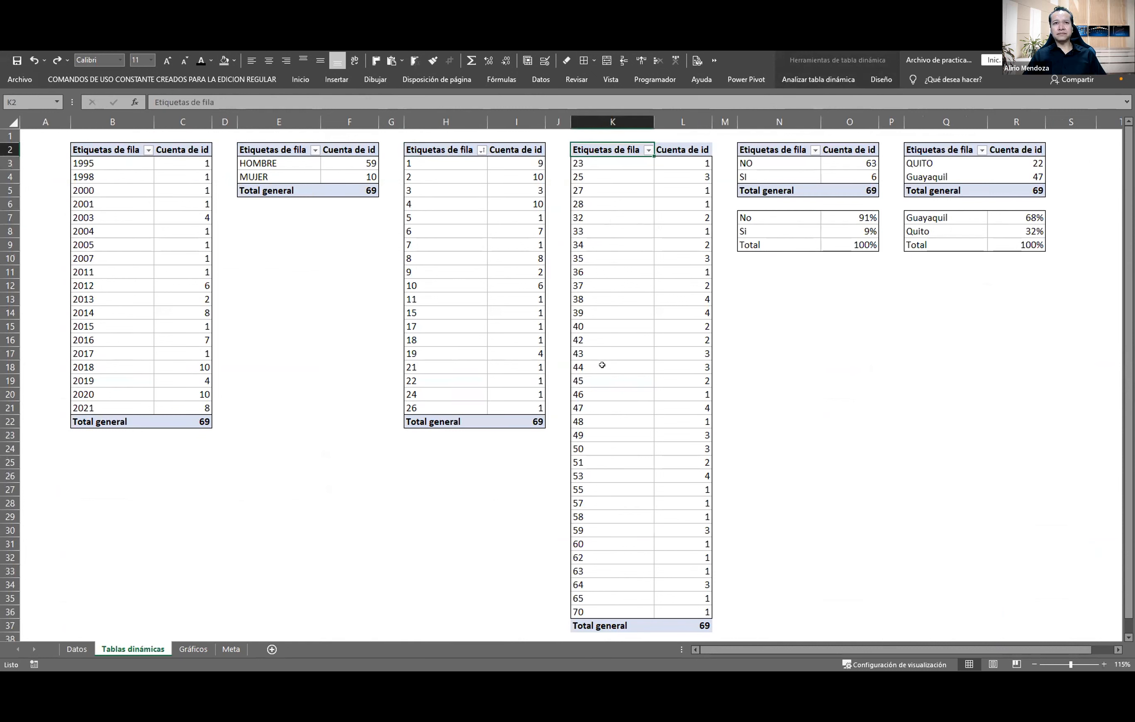
# Examine the disability pivot table's NO and SI rows and the percentage formula for No in O7
pyautogui.click(768, 150)
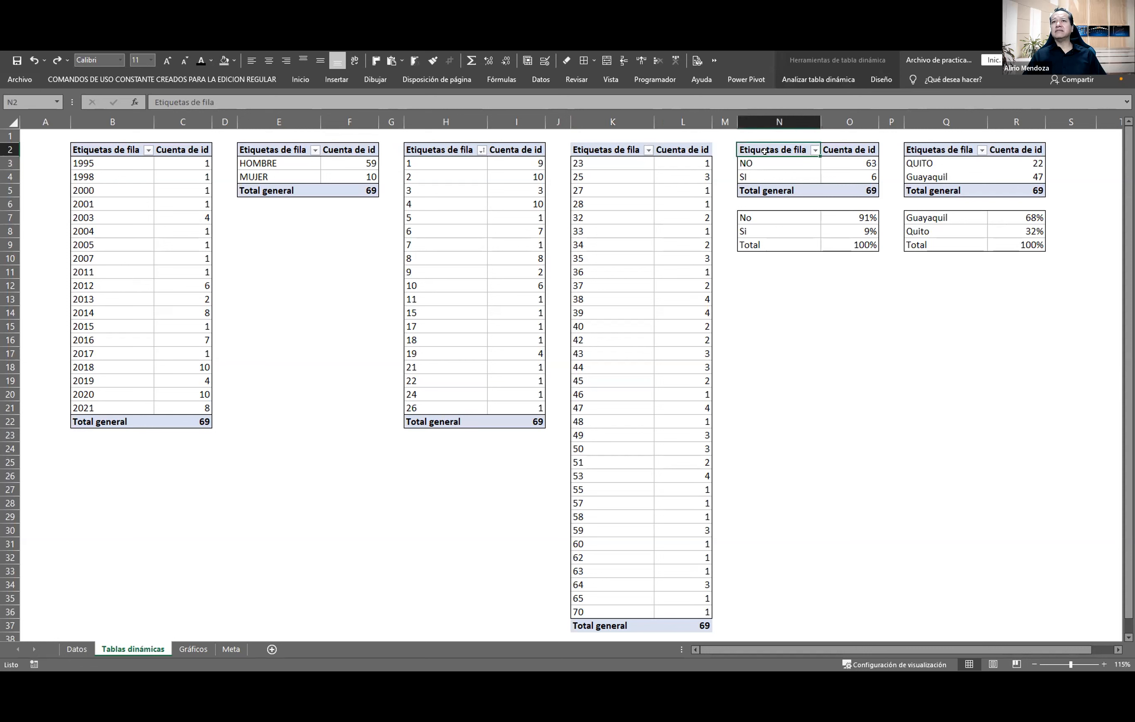
pyautogui.click(758, 164)
pyautogui.click(757, 179)
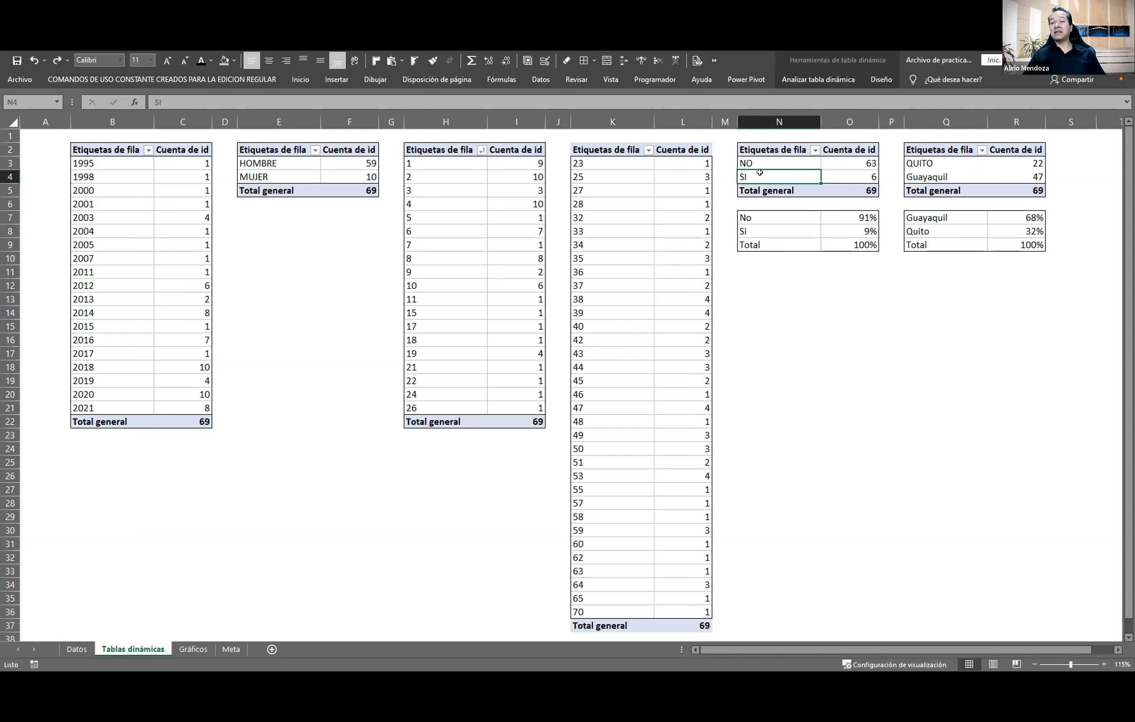
pyautogui.click(760, 217)
pyautogui.click(835, 161)
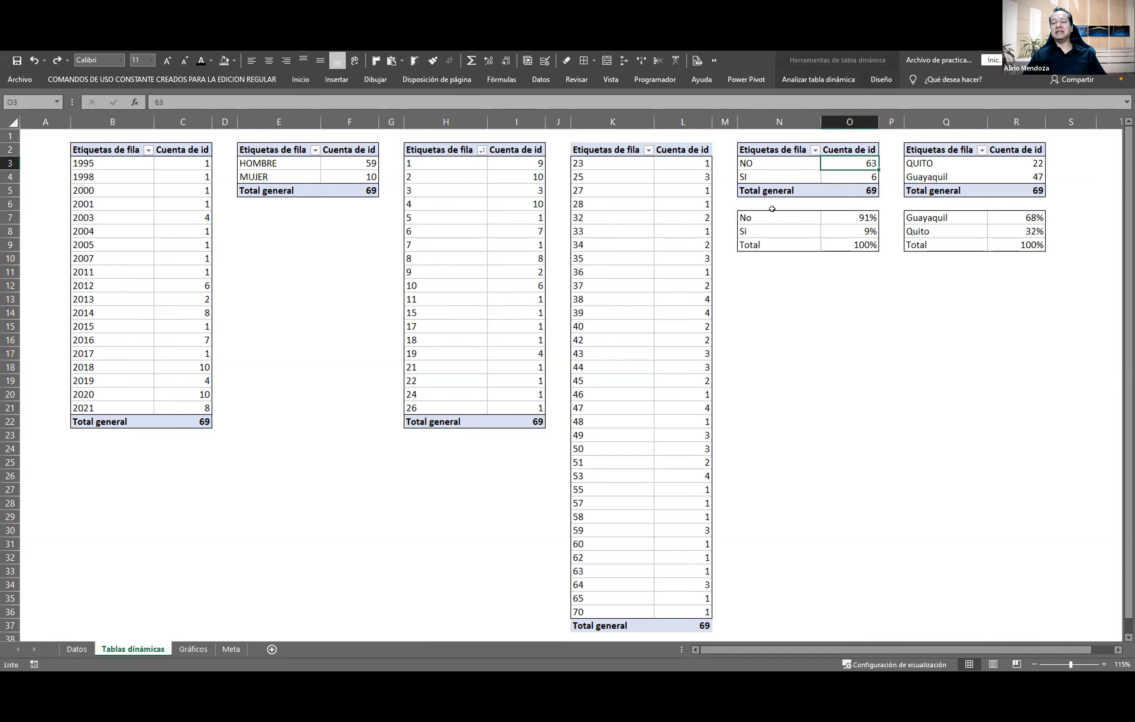
pyautogui.press('Down')
pyautogui.click(829, 216)
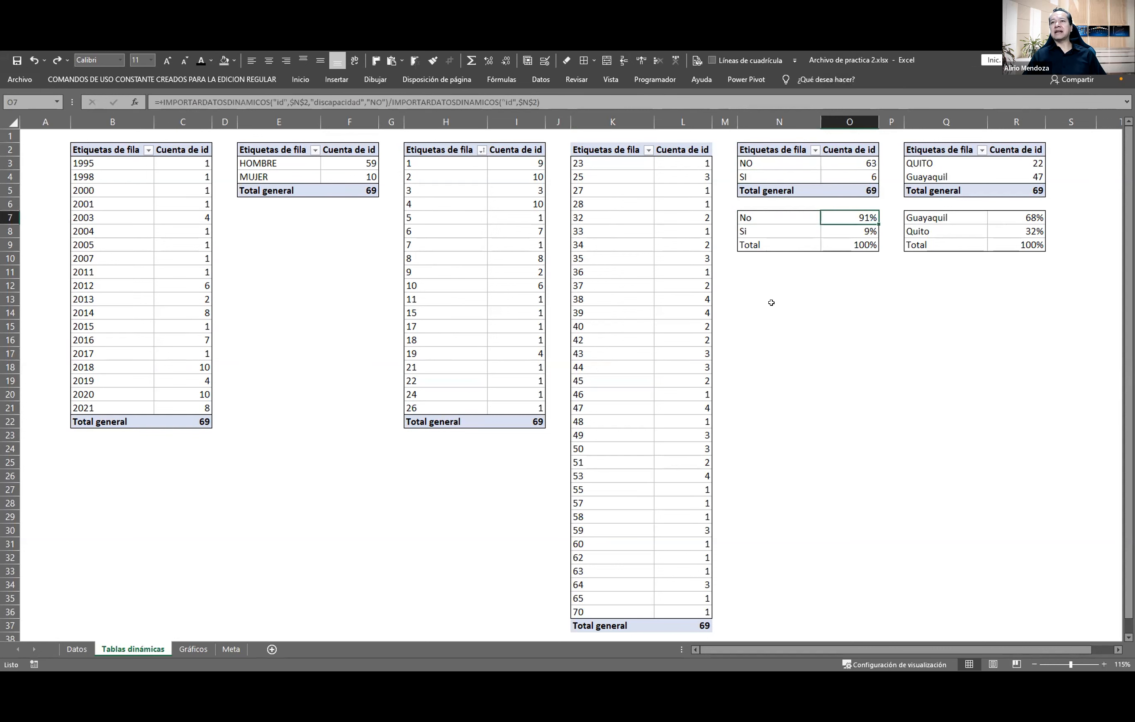
pyautogui.press('F2')
pyautogui.press('Escape')
# Compare the disability pivot table's counts with the percentage cells O7 to O9 for No, Si and Total
pyautogui.click(857, 160)
pyautogui.click(840, 217)
pyautogui.click(856, 179)
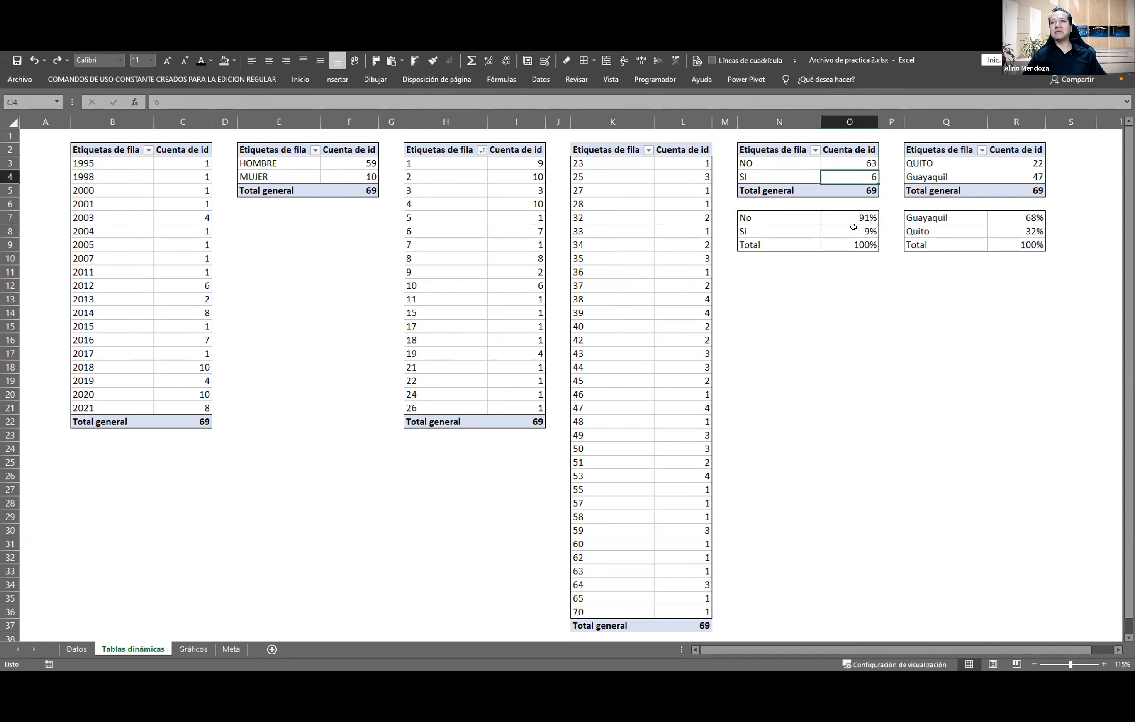
pyautogui.click(850, 233)
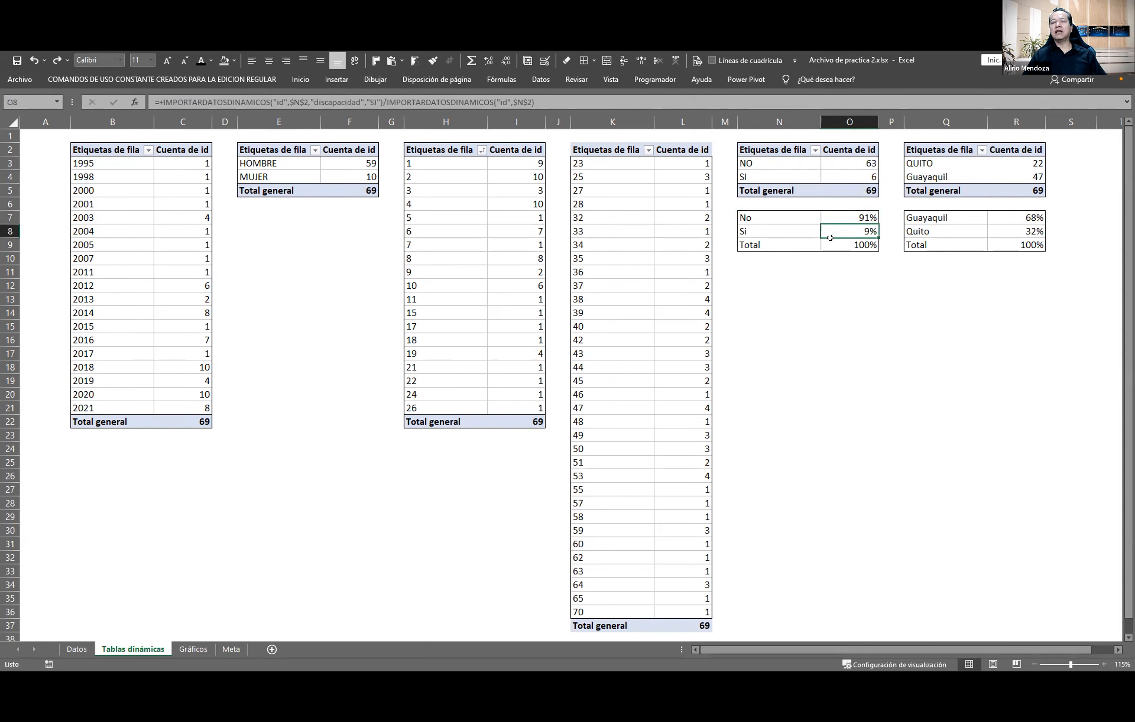
pyautogui.click(848, 246)
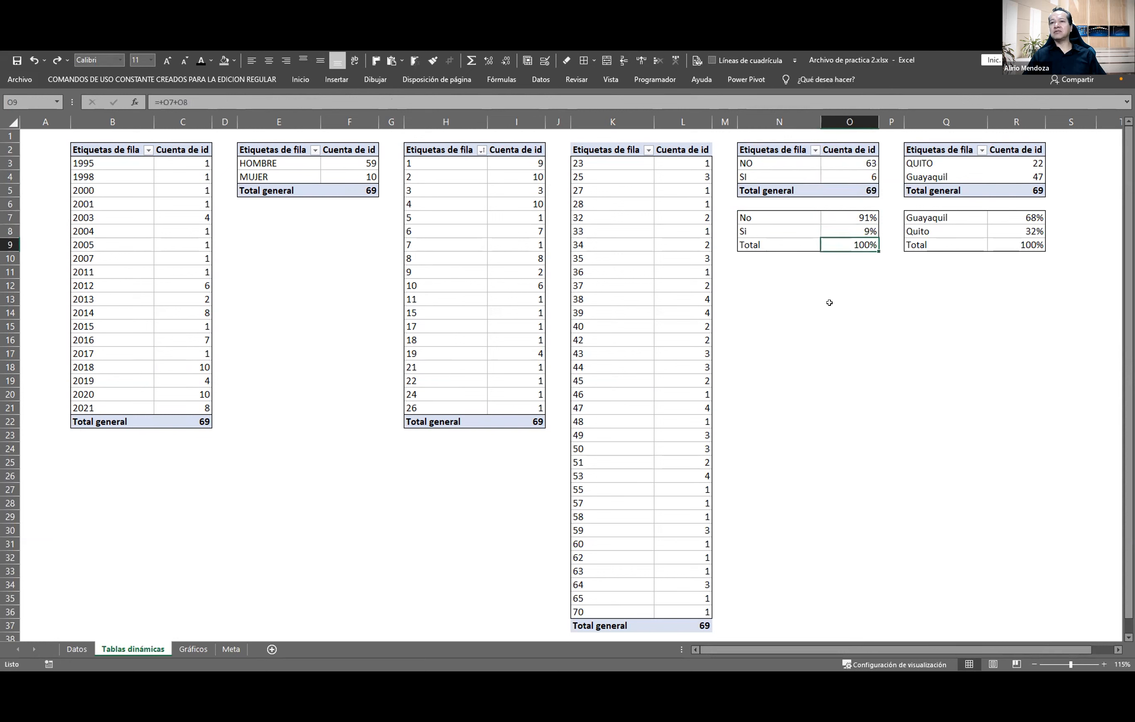
pyautogui.moveTo(841, 217); pyautogui.dragTo(841, 244)
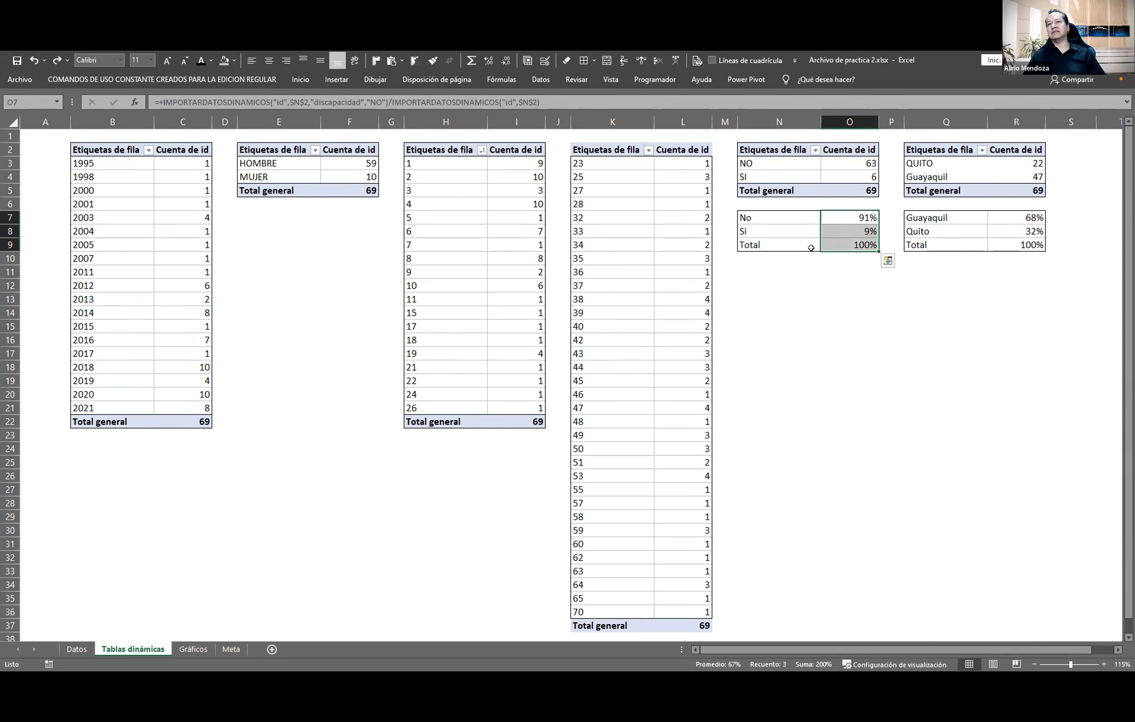
pyautogui.click(790, 218)
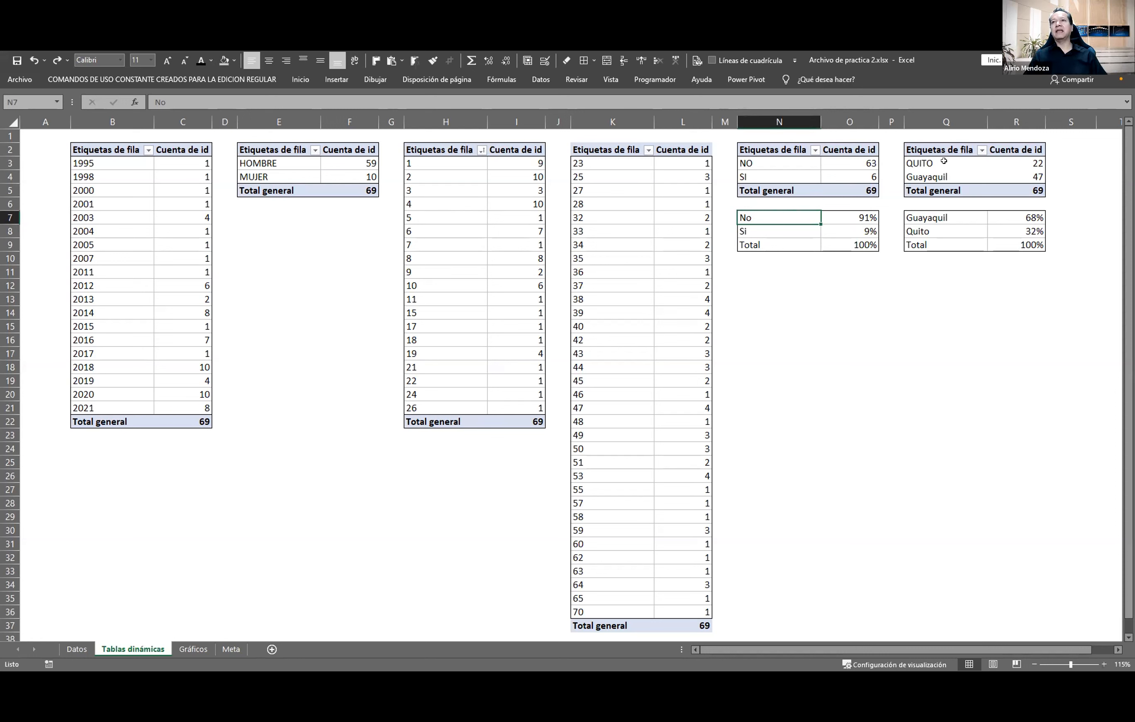
# Examine the city pivot table's QUITO and Guayaquil rows and the percentage table's labels in Q7 to Q9
pyautogui.click(945, 148)
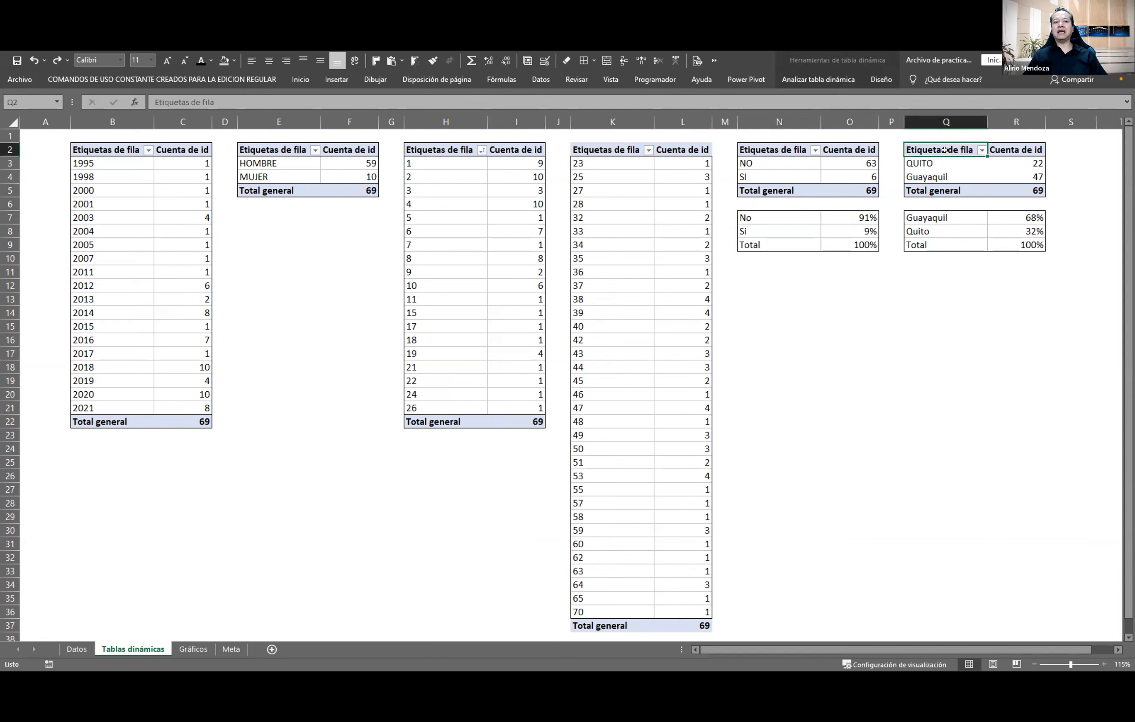
pyautogui.click(943, 162)
pyautogui.click(950, 177)
pyautogui.click(950, 218)
pyautogui.click(951, 233)
pyautogui.click(953, 244)
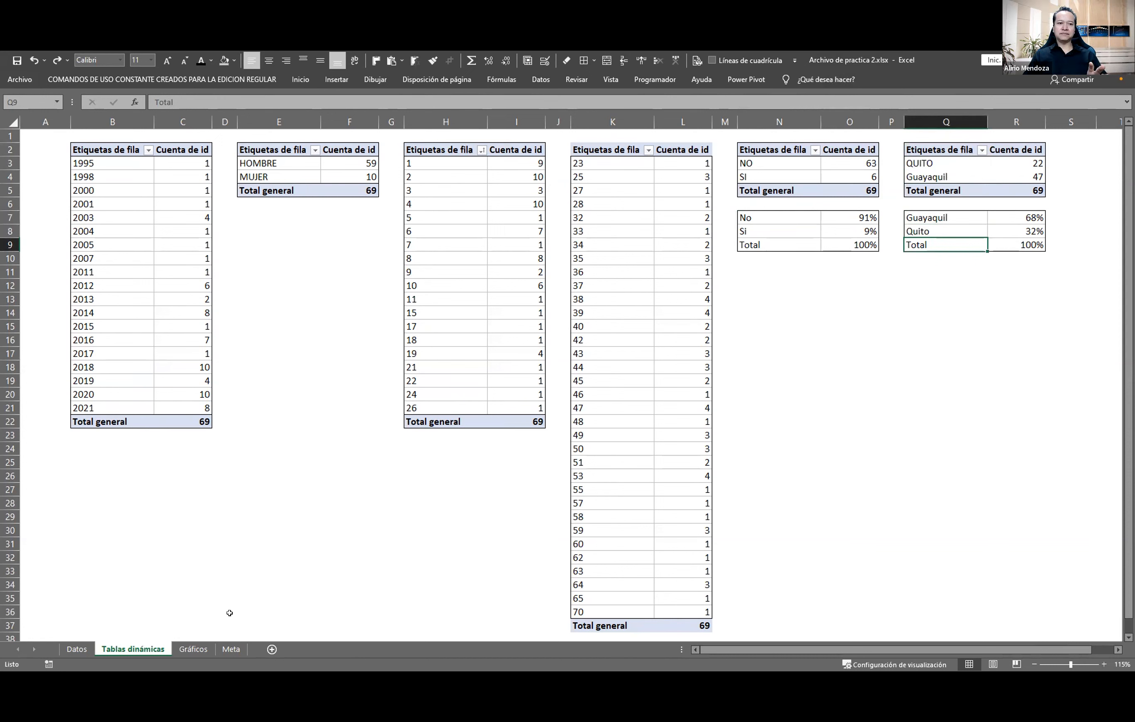
# Filter the año_ingreso slicer on Gráficos to 1995 and inspect the pivot tables and the Si percentage formula in O8
pyautogui.click(193, 649)
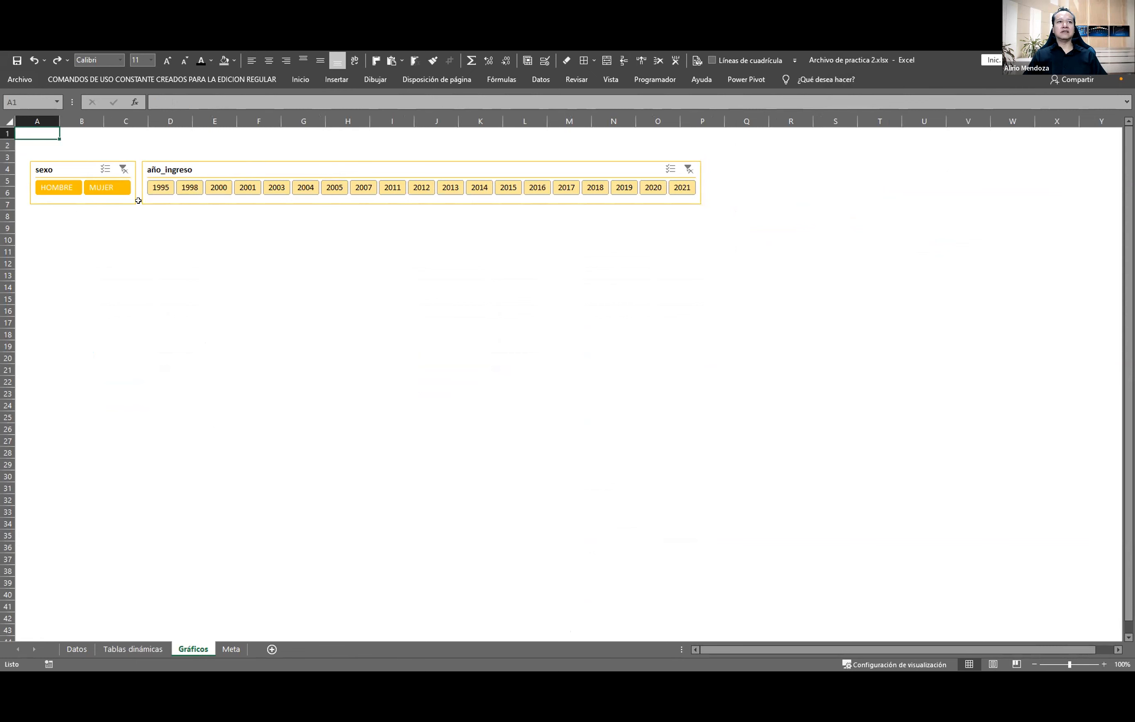
pyautogui.click(157, 190)
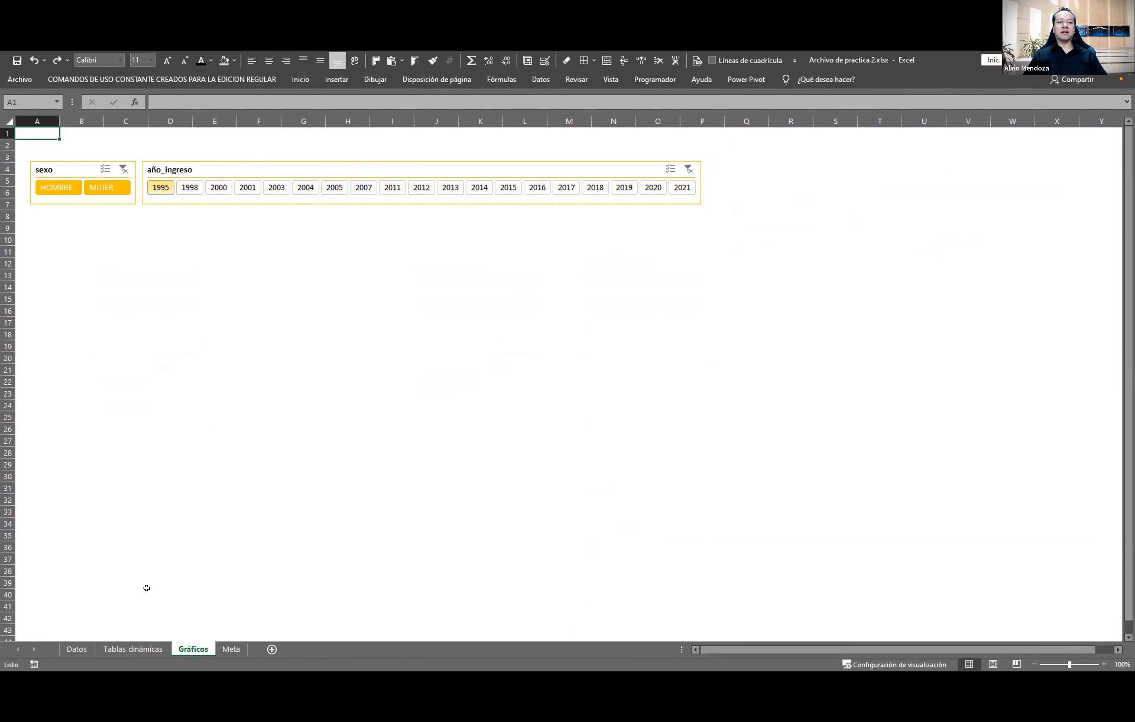
pyautogui.click(143, 650)
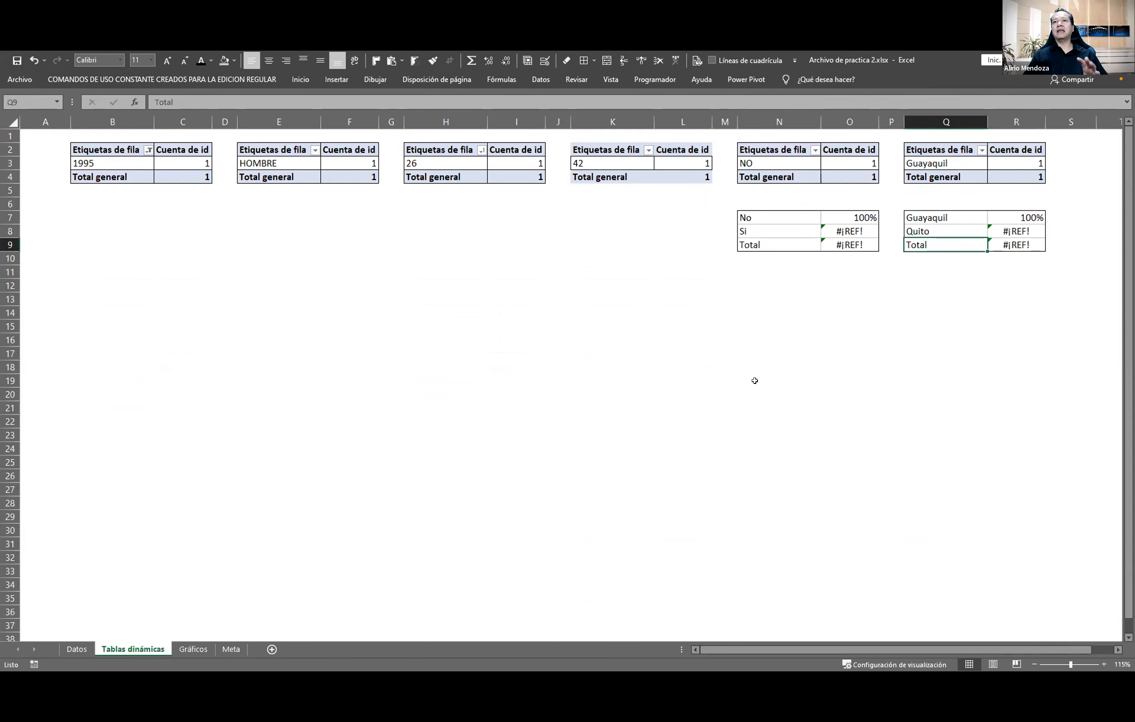
pyautogui.click(848, 233)
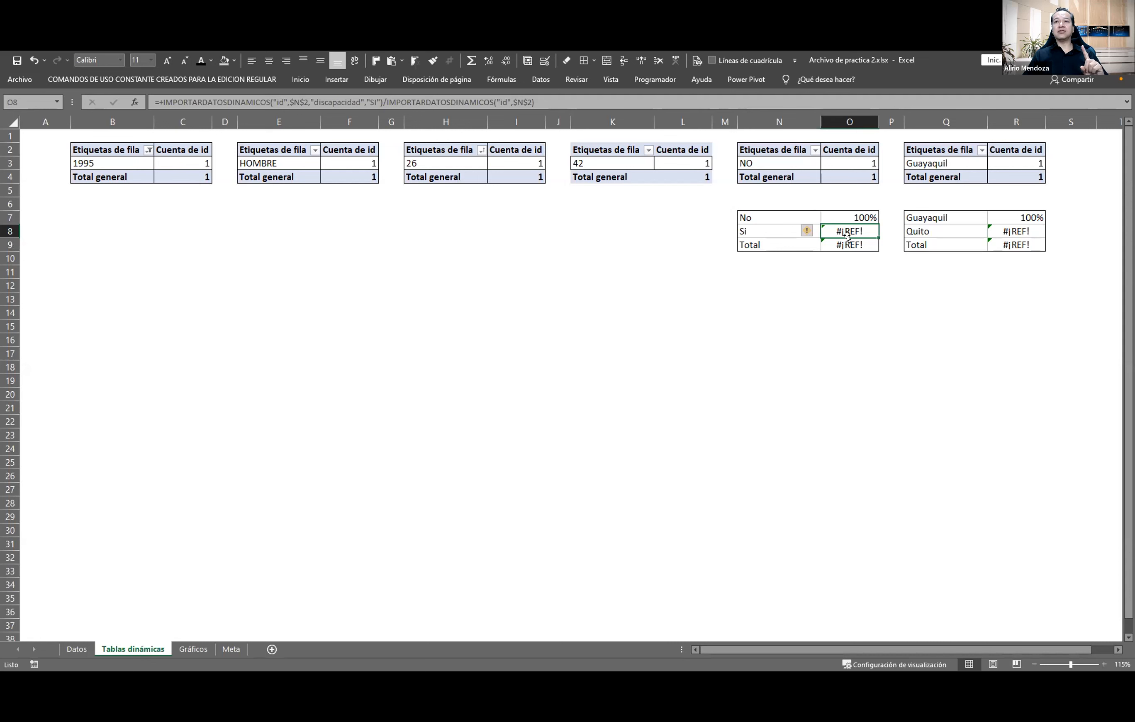
pyautogui.click(200, 649)
pyautogui.click(163, 649)
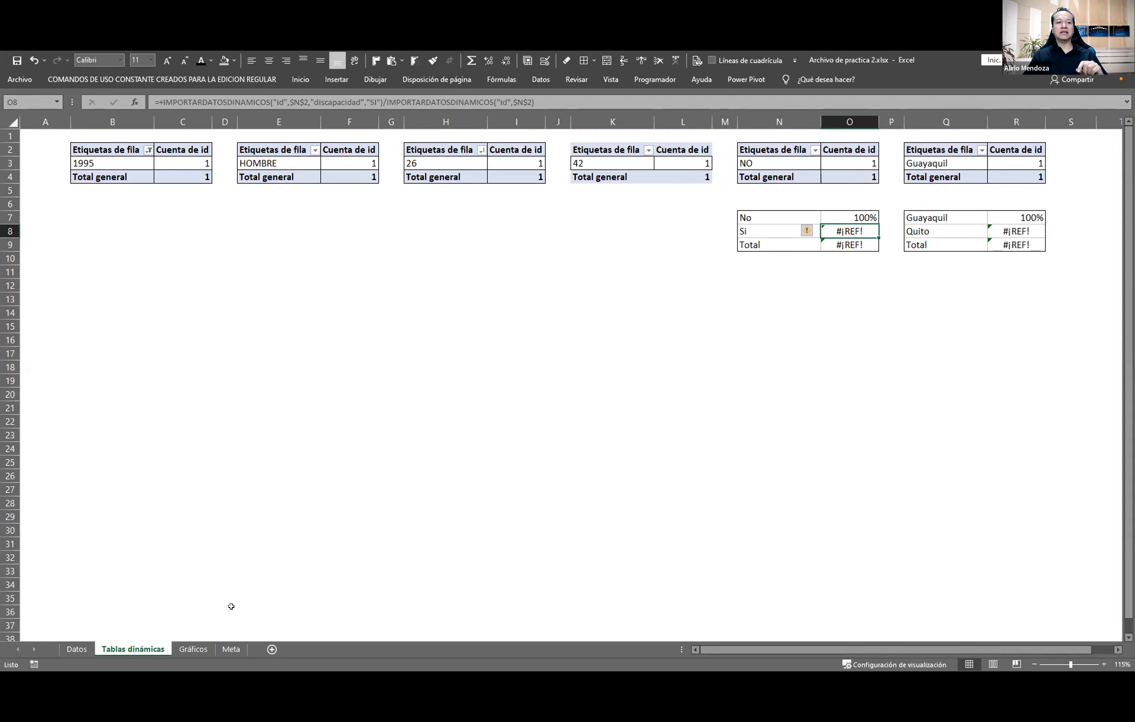
# Filter the sexo slicer on Gráficos to MUJER and clear the sexo filter again
pyautogui.click(193, 649)
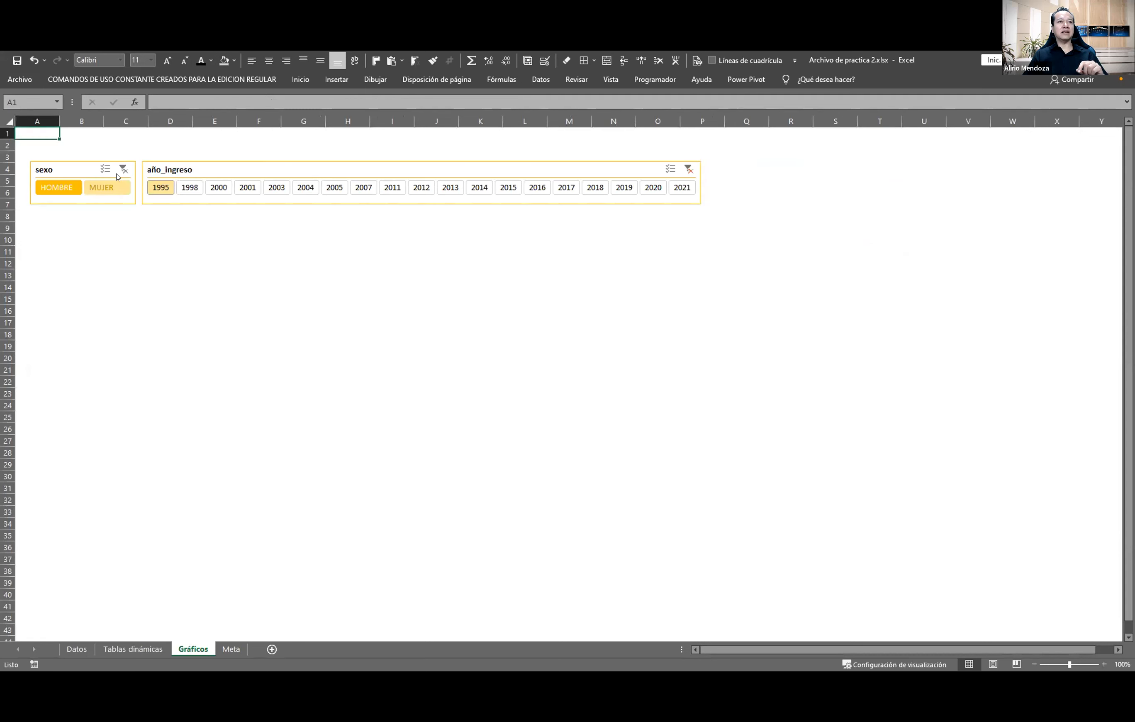
pyautogui.click(123, 170)
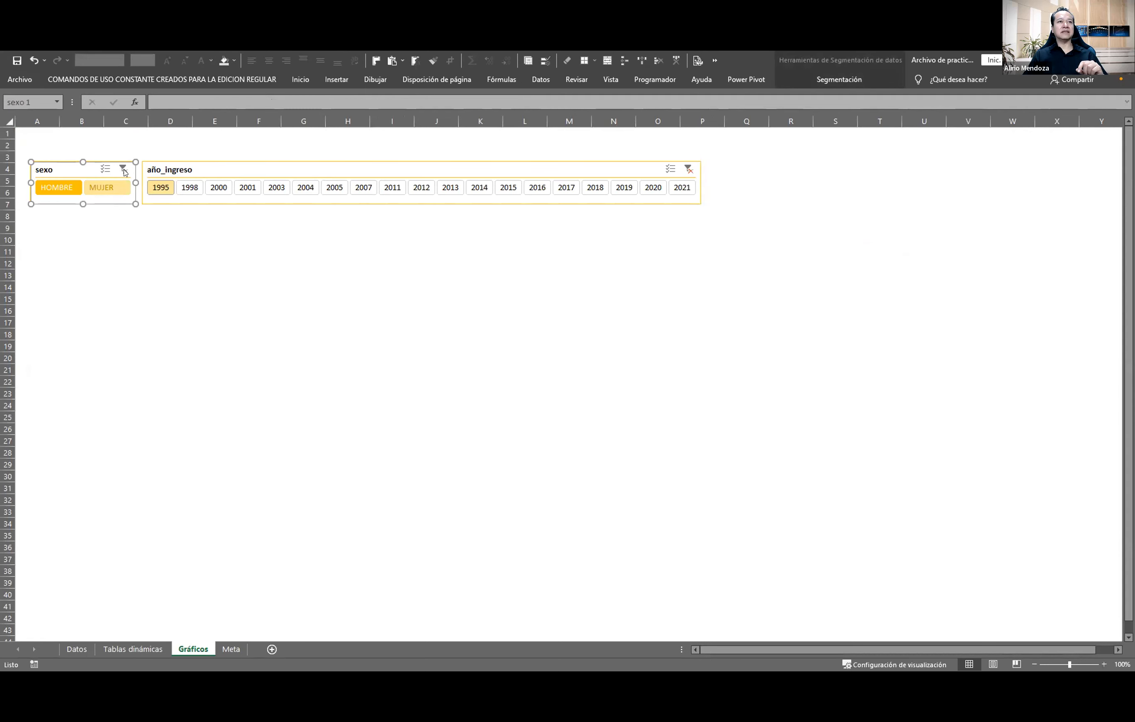
pyautogui.click(107, 240)
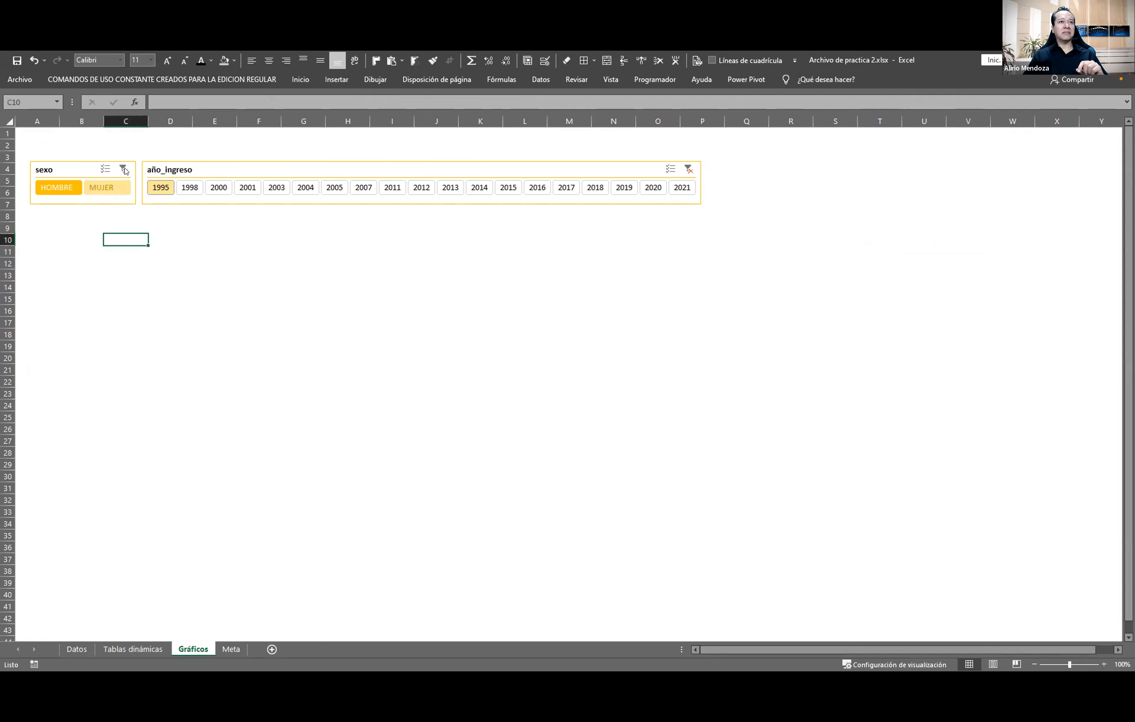
pyautogui.click(125, 170)
pyautogui.doubleClick(127, 238)
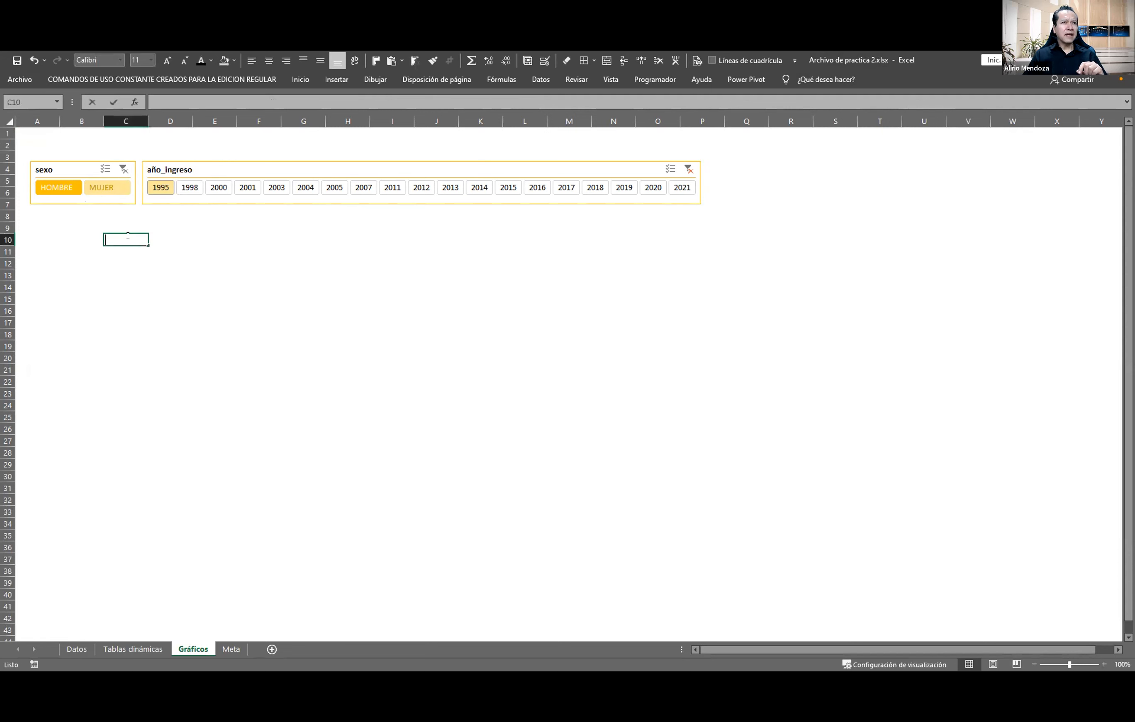
pyautogui.click(99, 187)
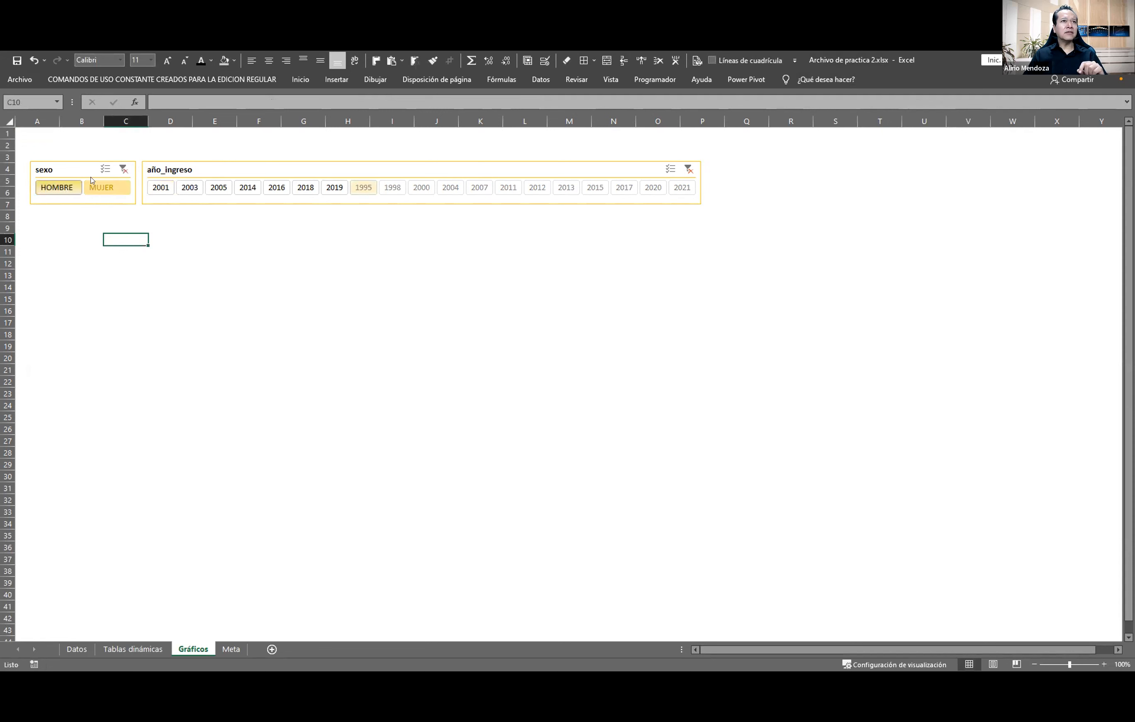
pyautogui.click(123, 169)
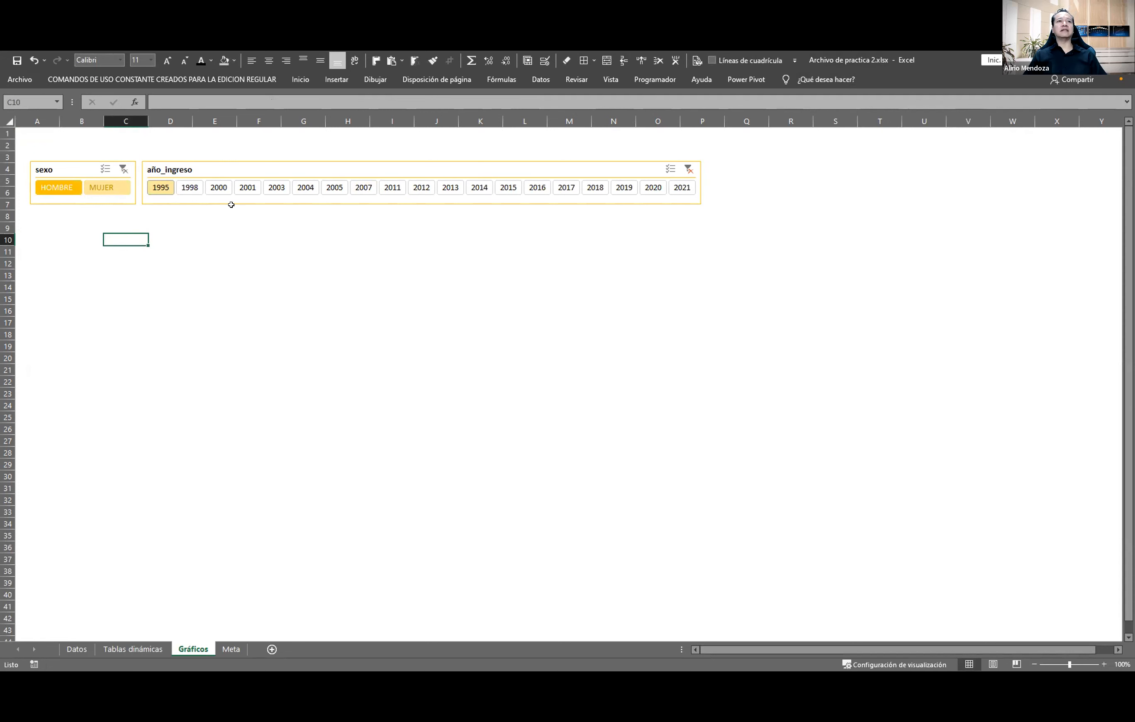
# Filter the año_ingreso slicer to 1998, extend the selection through 2004, and check the pivot tables after each change
pyautogui.click(189, 187)
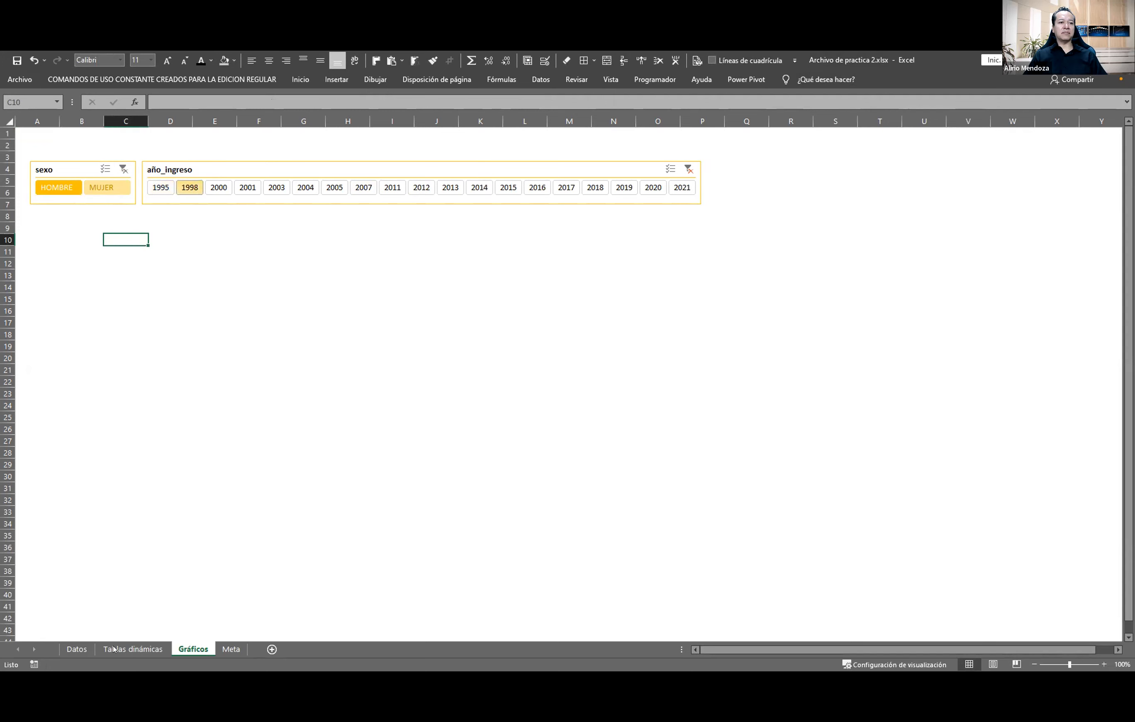
pyautogui.click(125, 650)
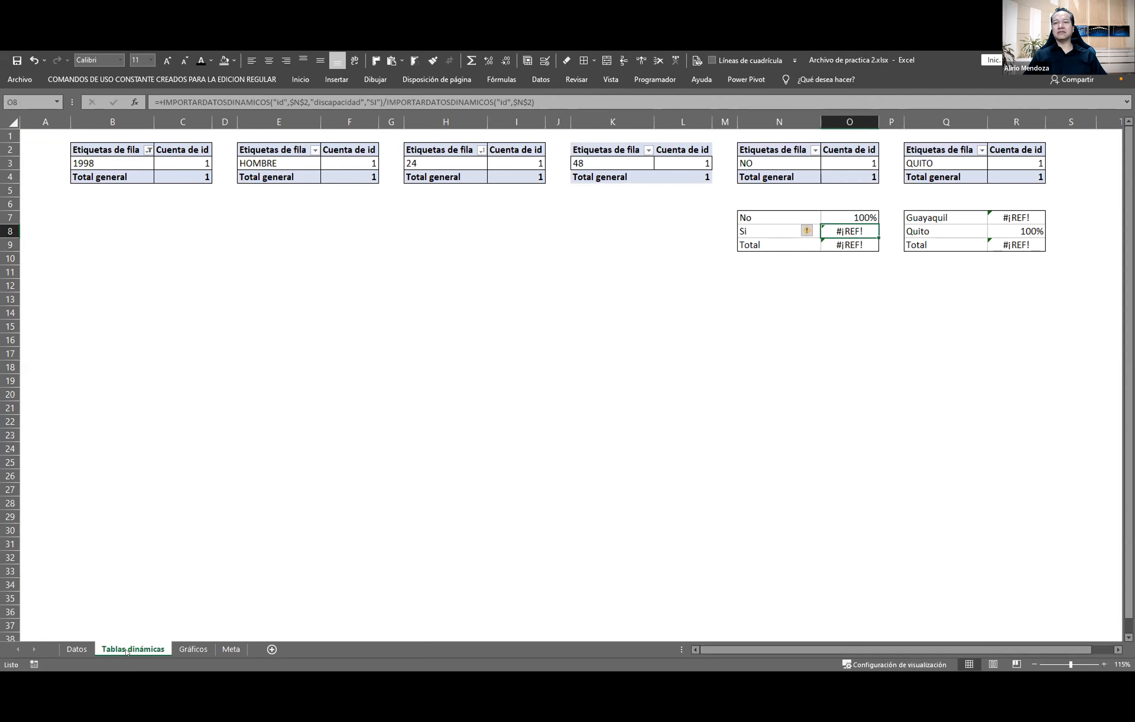
pyautogui.click(193, 649)
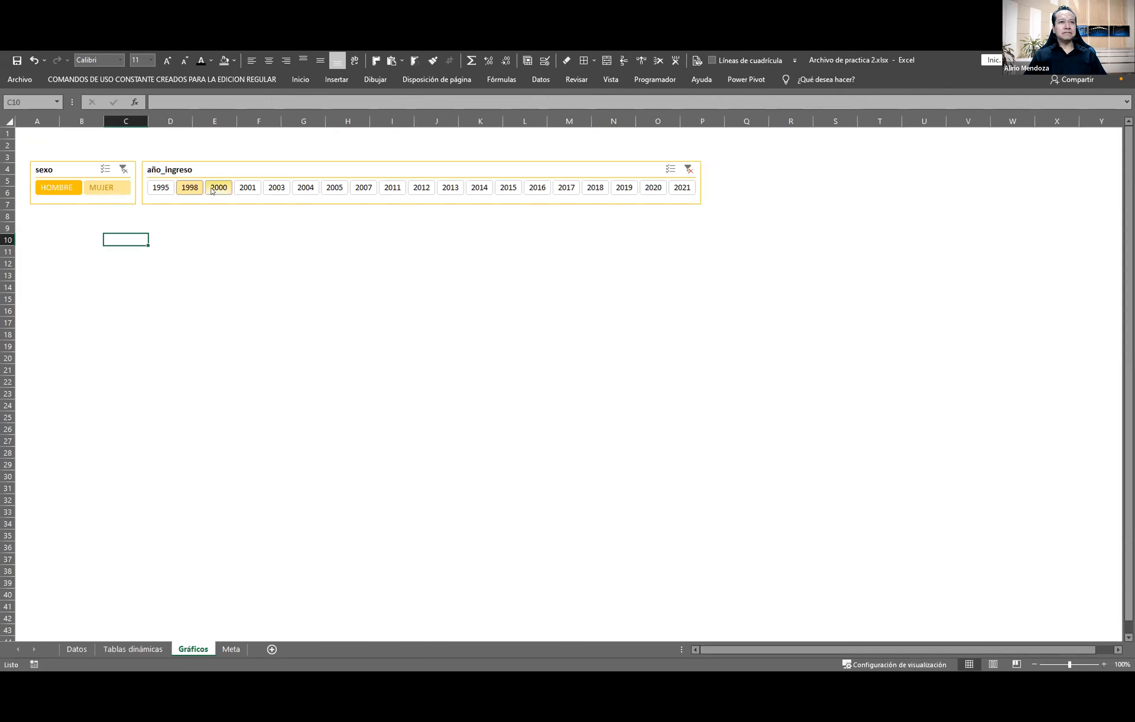
pyautogui.moveTo(228, 188); pyautogui.dragTo(305, 189)
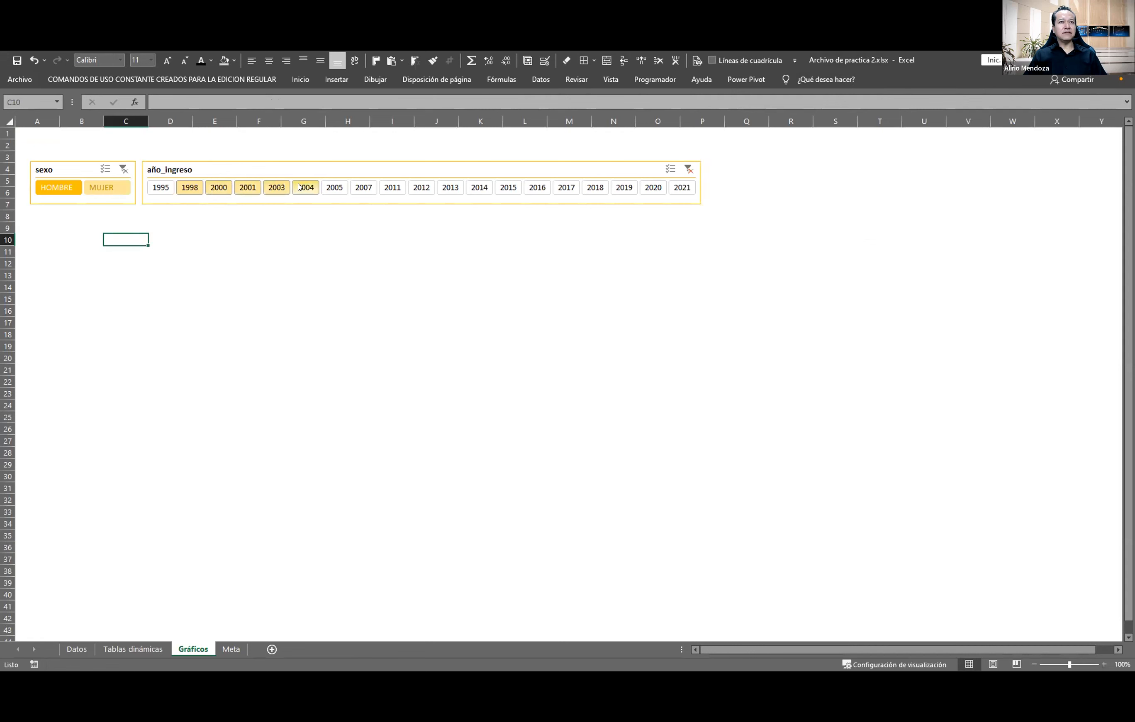
pyautogui.click(115, 649)
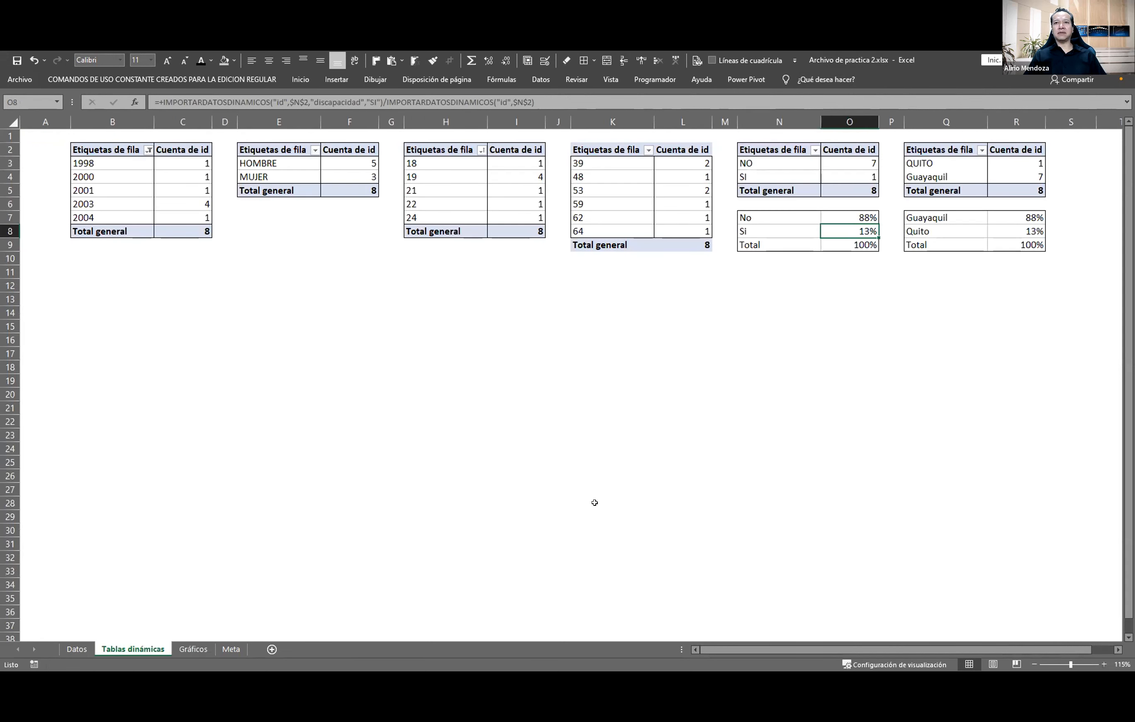
pyautogui.click(193, 648)
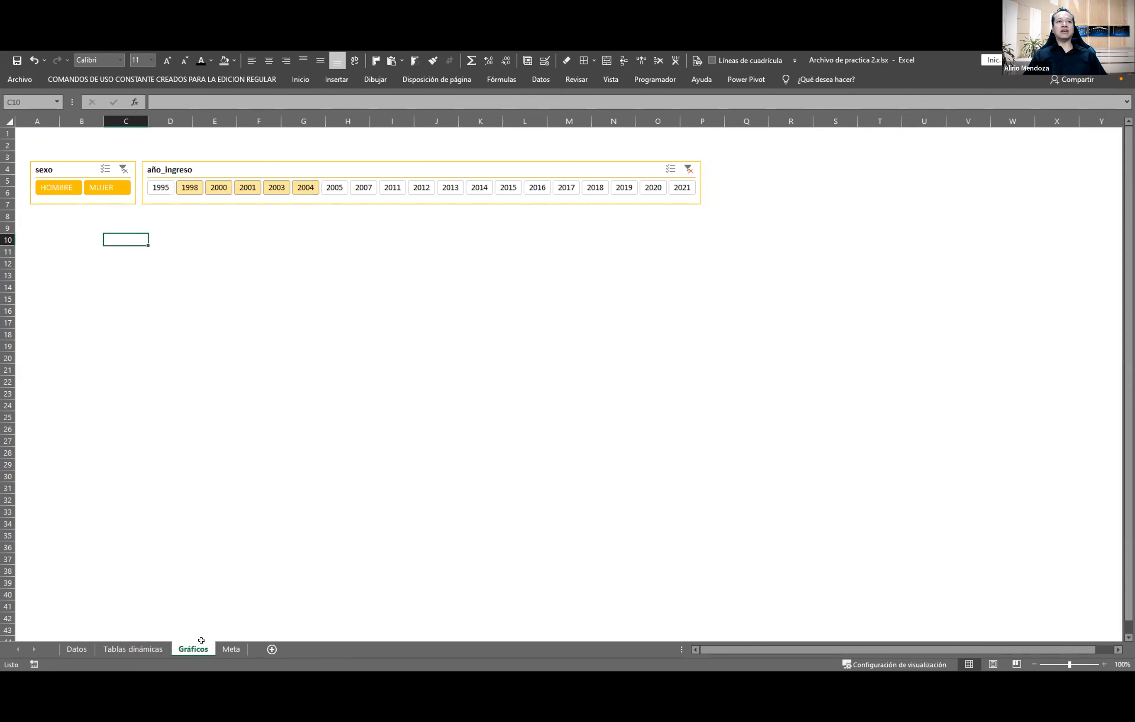
pyautogui.click(64, 239)
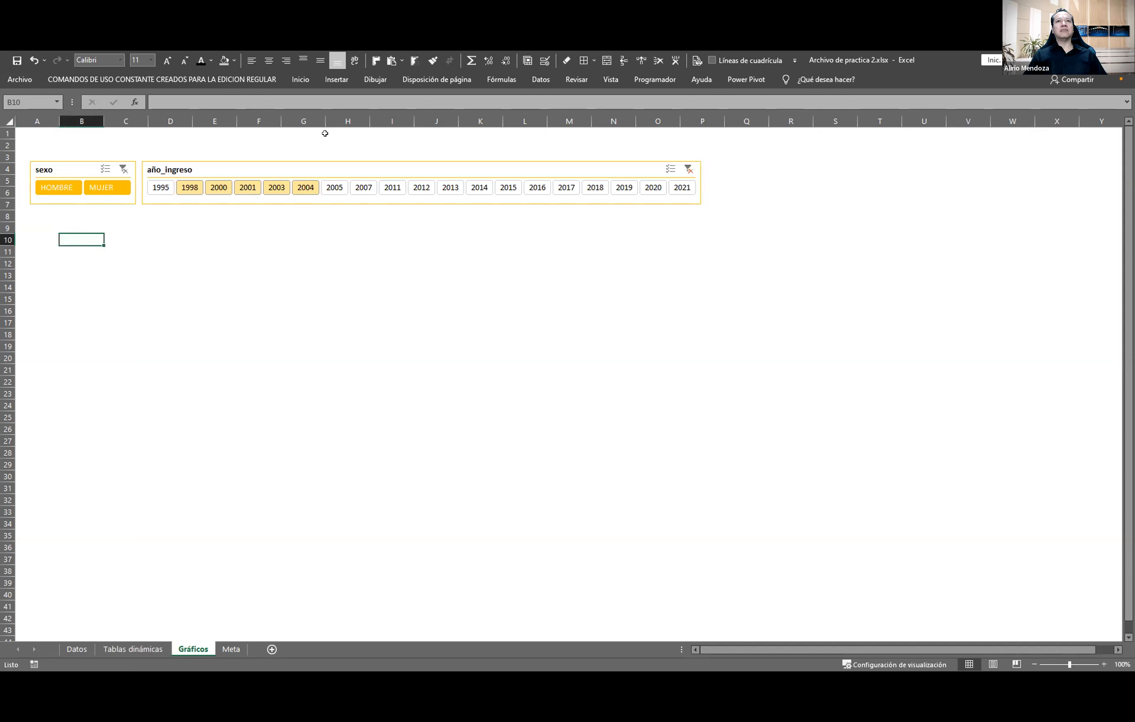
pyautogui.hotkey('alt', 'F1')
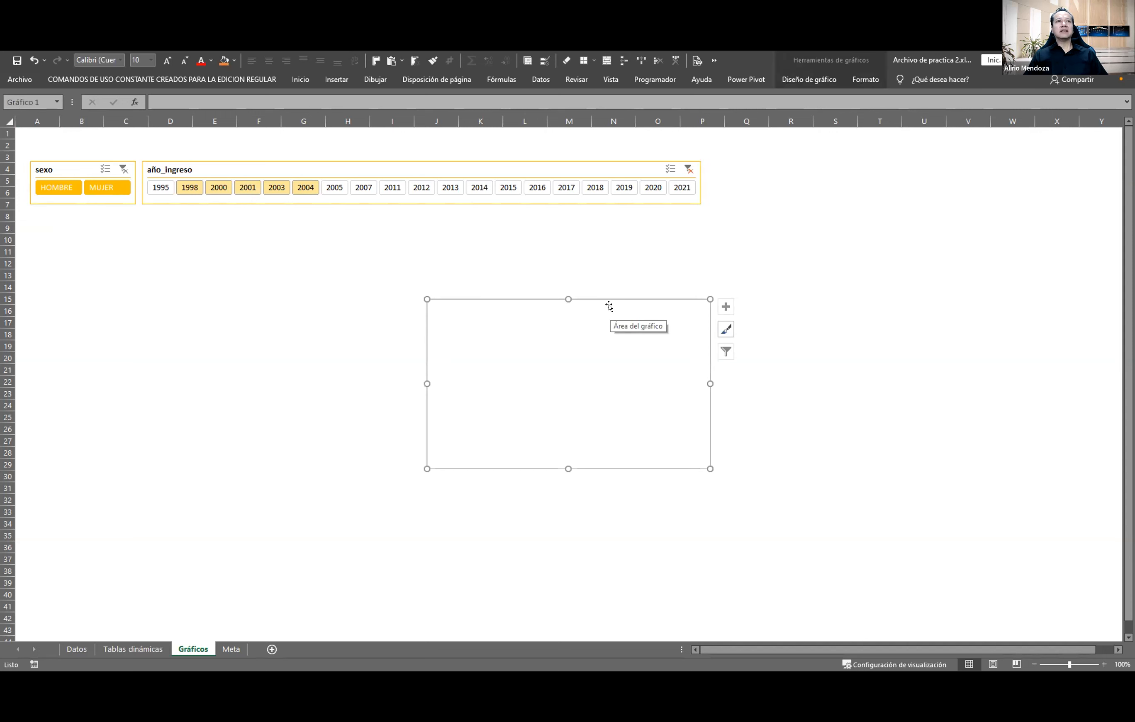
pyautogui.press('Delete')
pyautogui.hotkey('ctrl', 'F1')
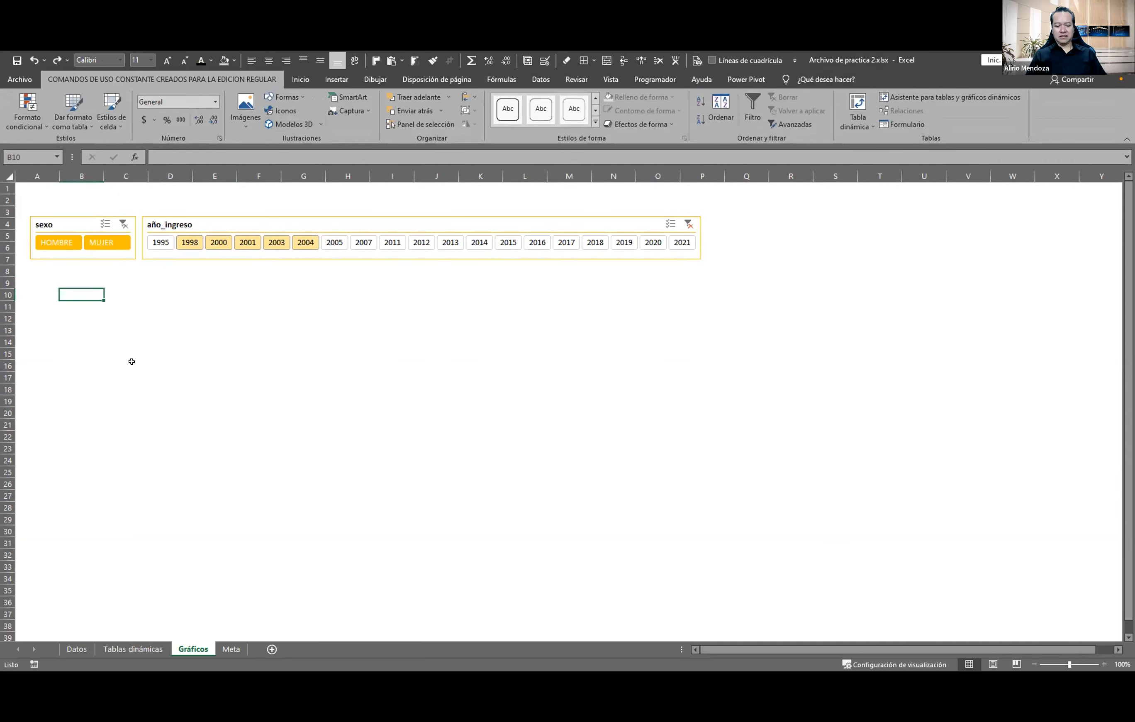
# Insert a default column chart from the No and Si percentages in N7:O8 on the Tablas dinámicas sheet
pyautogui.hotkey('ctrl', 'pageup')
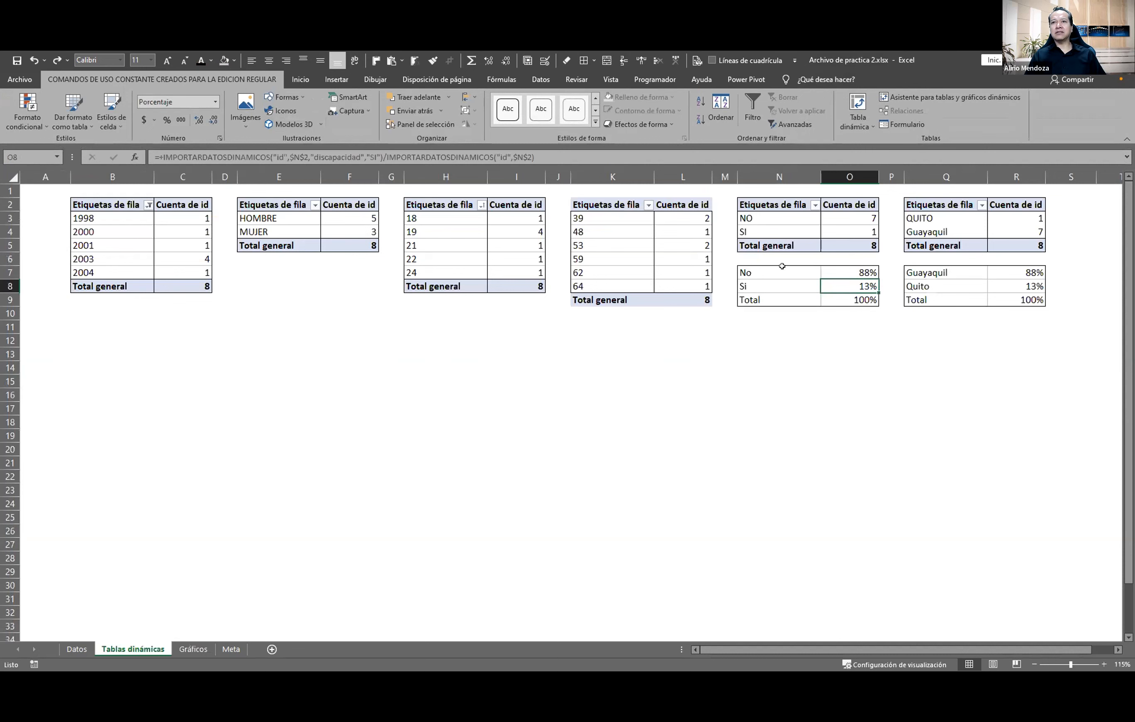
pyautogui.moveTo(782, 266); pyautogui.dragTo(836, 287)
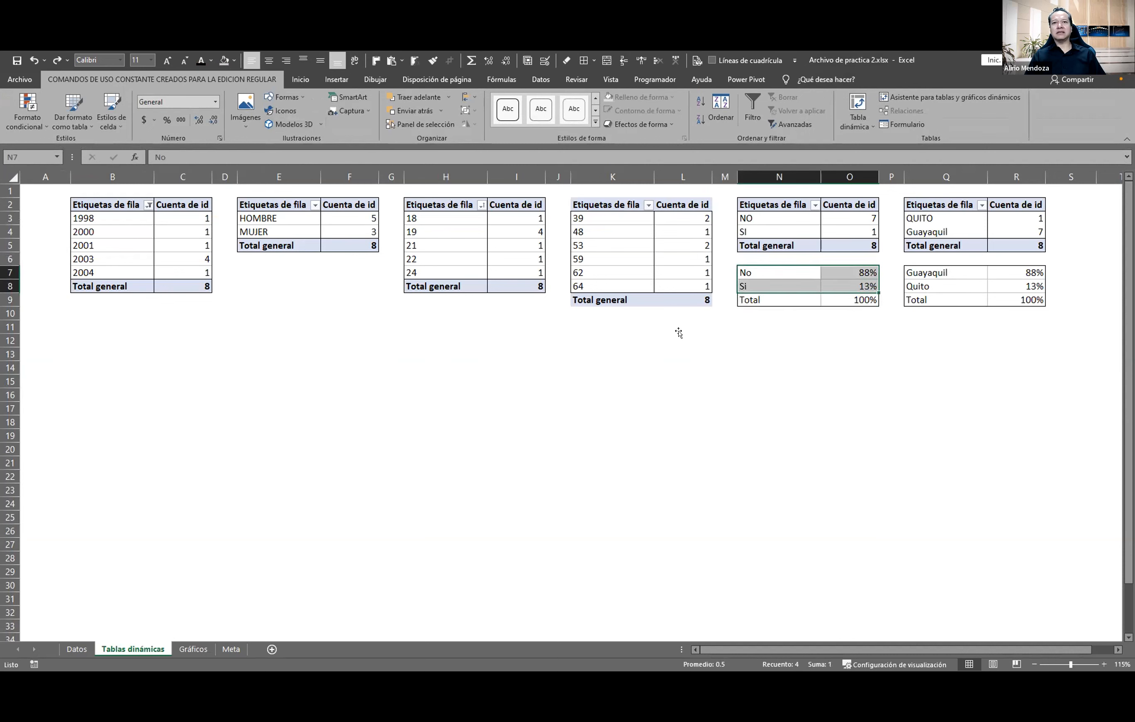
pyautogui.hotkey('alt', 'F1')
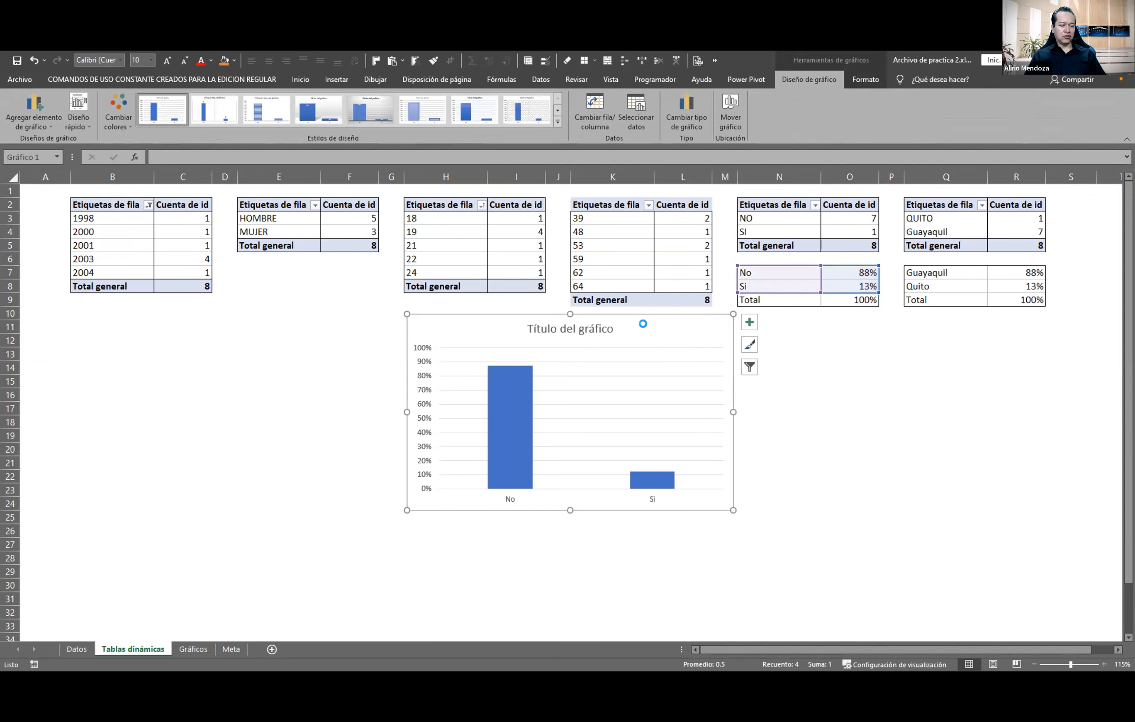
# Move the chart to the Gráficos sheet below the slicers and enlarge it to cover about A9 to N31
pyautogui.click(193, 649)
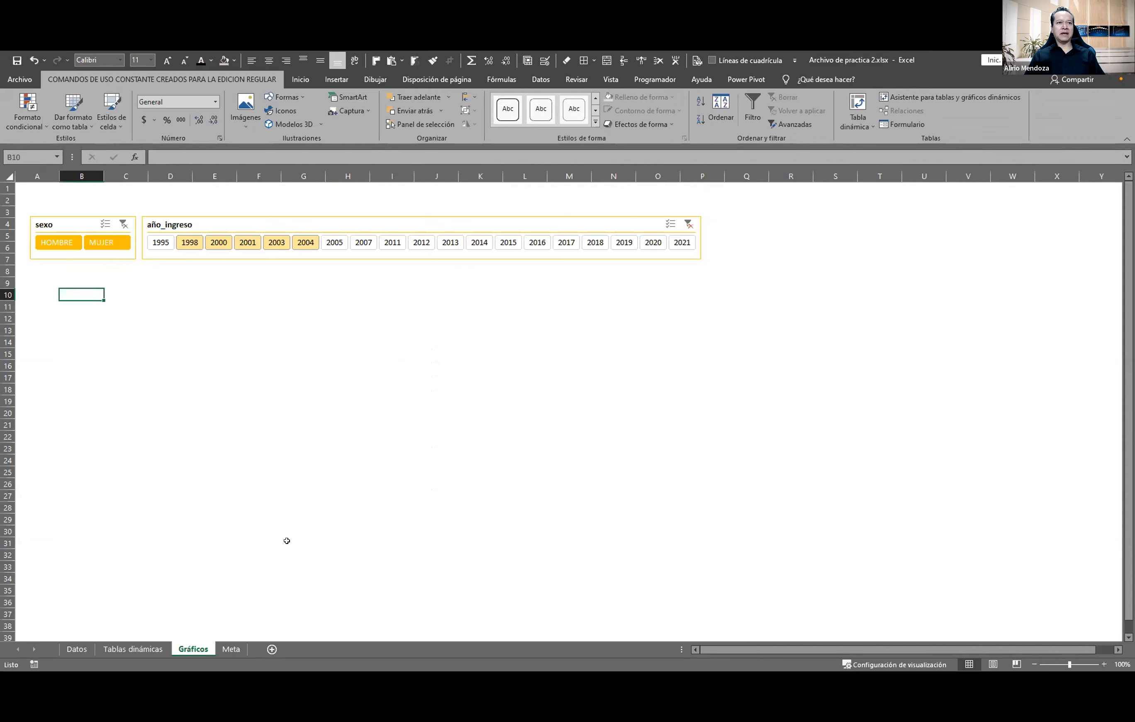
pyautogui.hotkey('ctrl', 'v')
pyautogui.moveTo(264, 296); pyautogui.dragTo(240, 284)
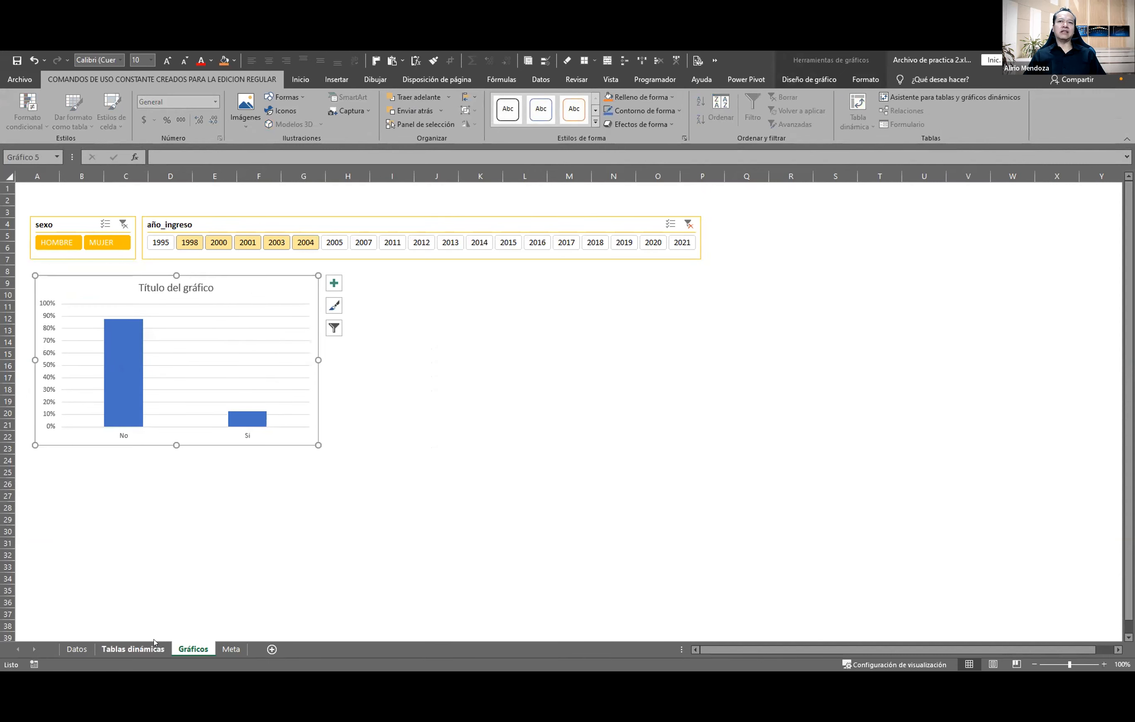
pyautogui.hotkey('ctrl', 'pageup')
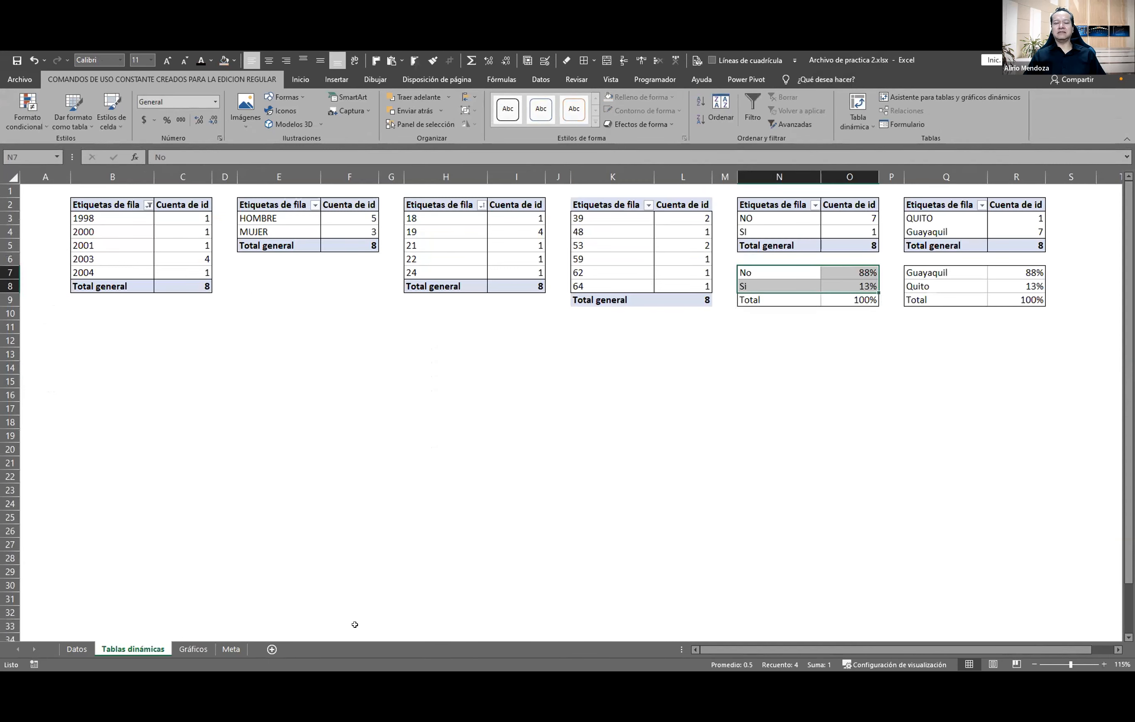
pyautogui.click(193, 649)
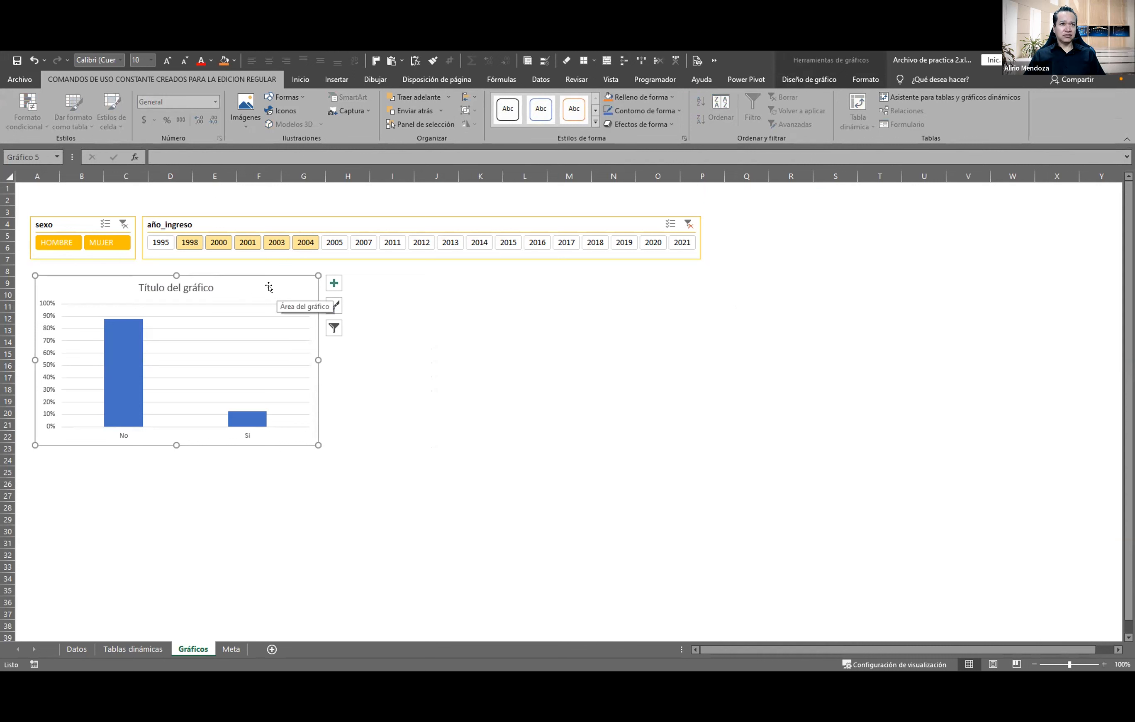
pyautogui.moveTo(319, 445); pyautogui.dragTo(617, 551)
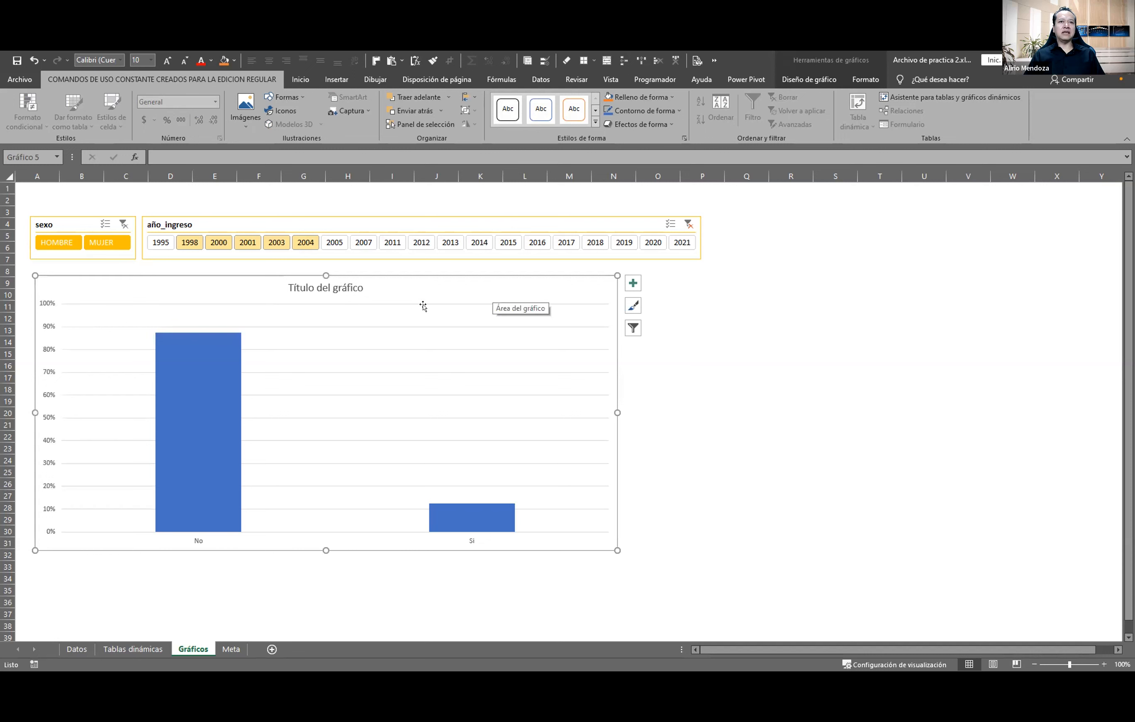
# Change the chart on Gráficos to the Circular (pie) type
pyautogui.rightClick(444, 285)
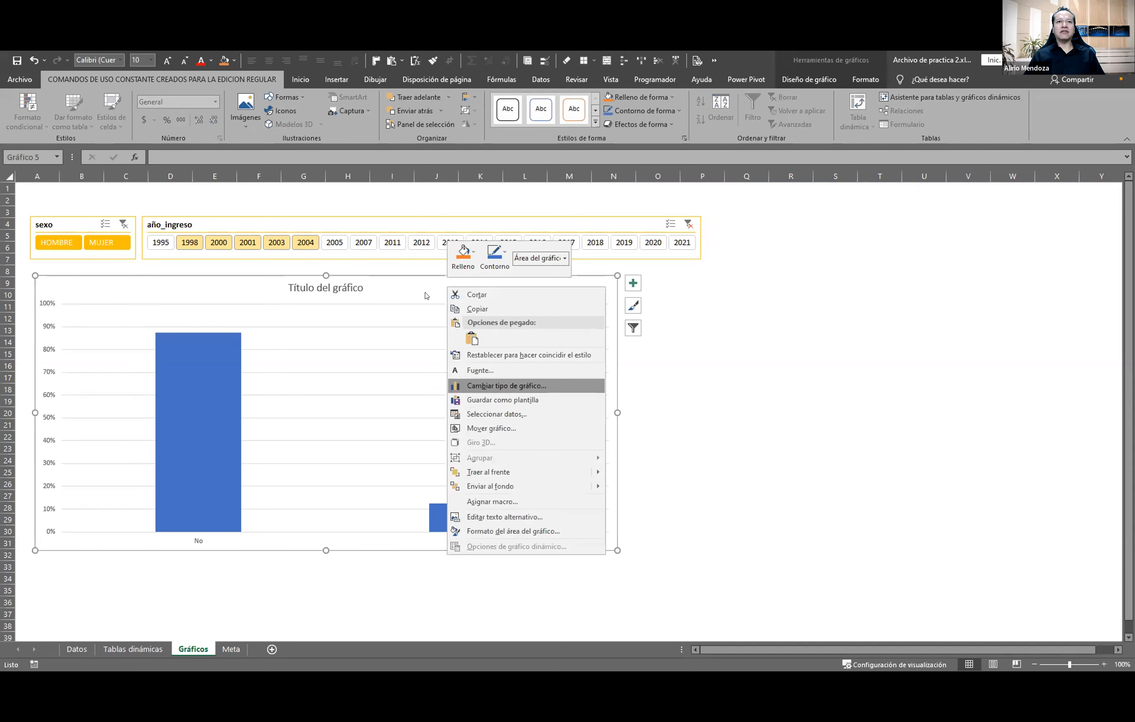
pyautogui.press('Return')
pyautogui.click(441, 308)
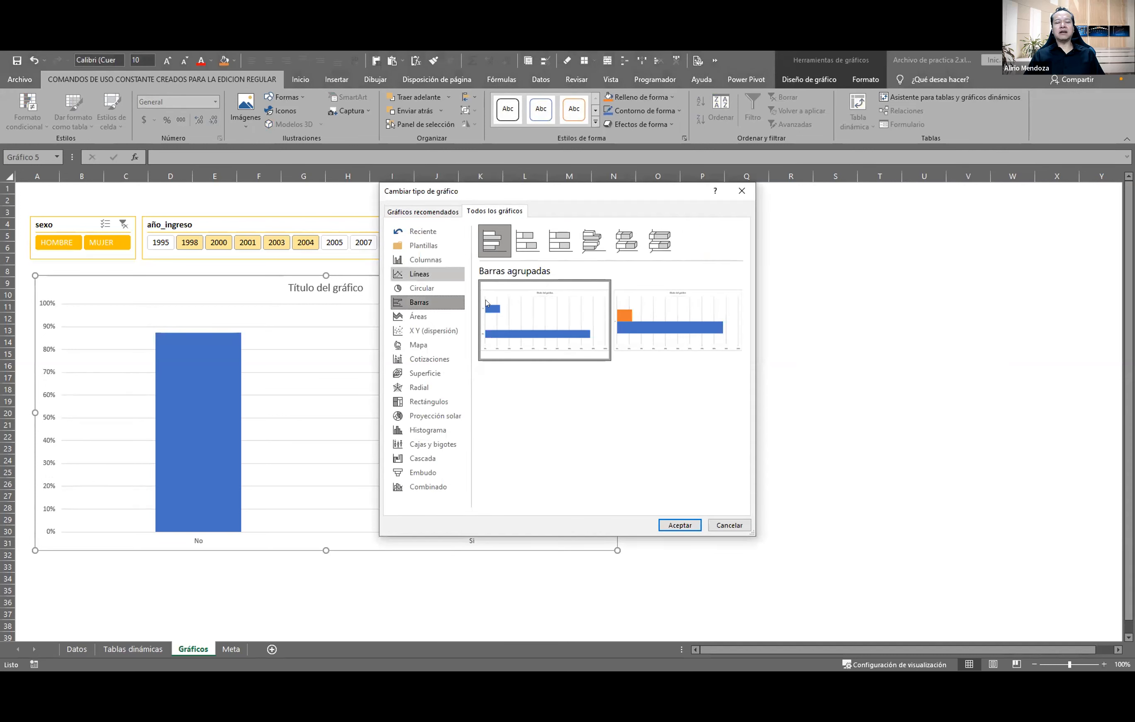
pyautogui.press('Up')
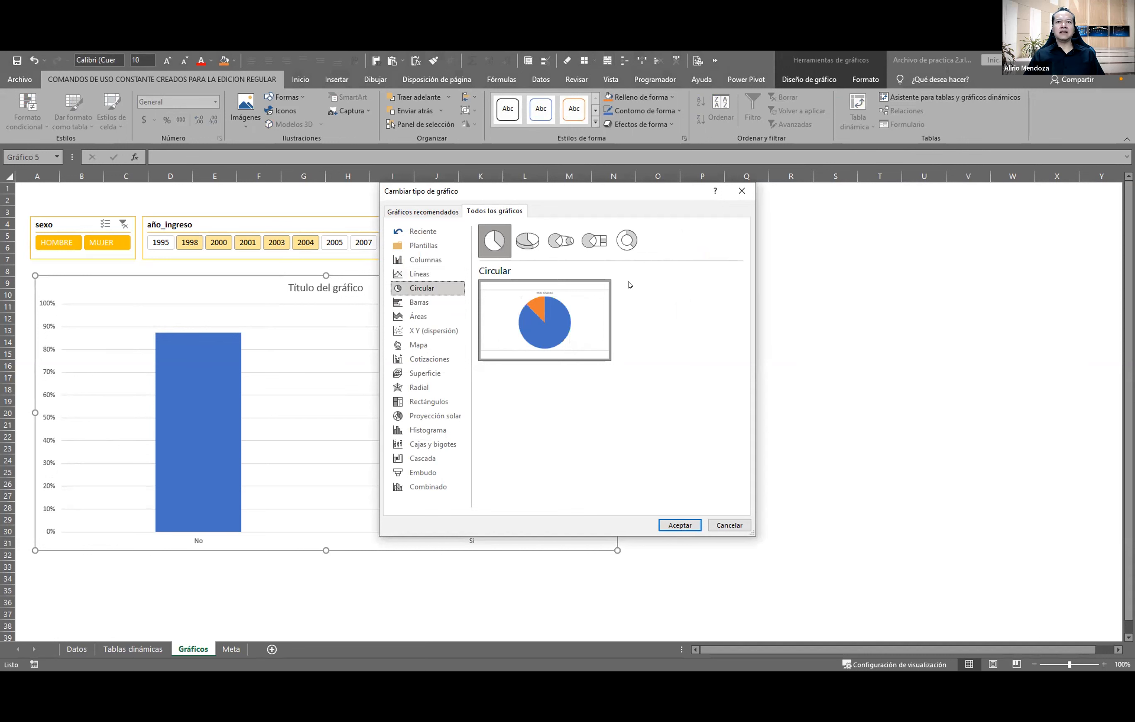
pyautogui.press('Return')
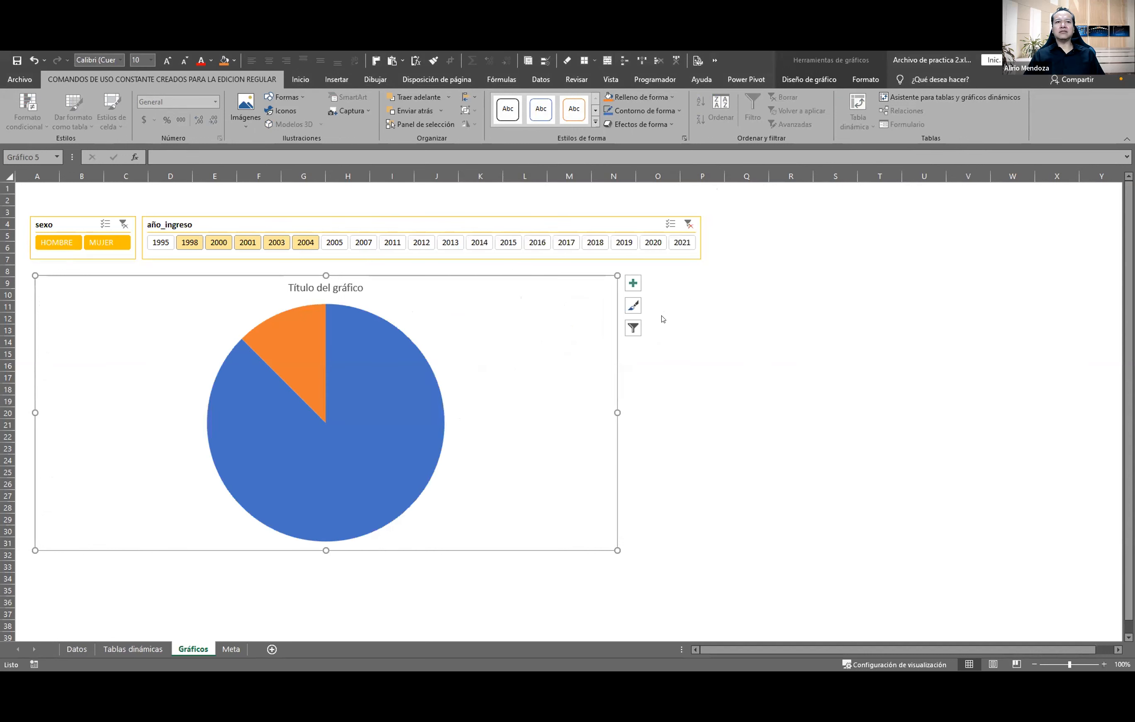
# Add data labels and a legend to the pie chart
pyautogui.click(633, 283)
pyautogui.click(662, 310)
pyautogui.click(661, 321)
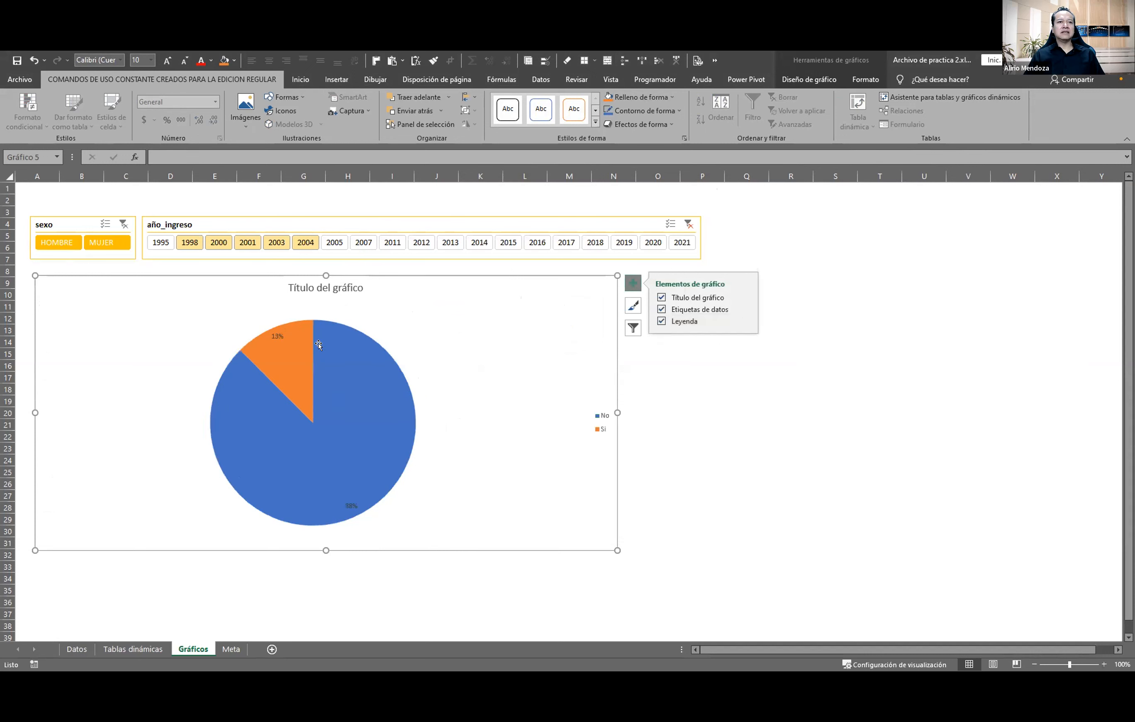
# Set the pie chart's data labels to font size 24 and narrow the chart to end at about column H
pyautogui.click(277, 336)
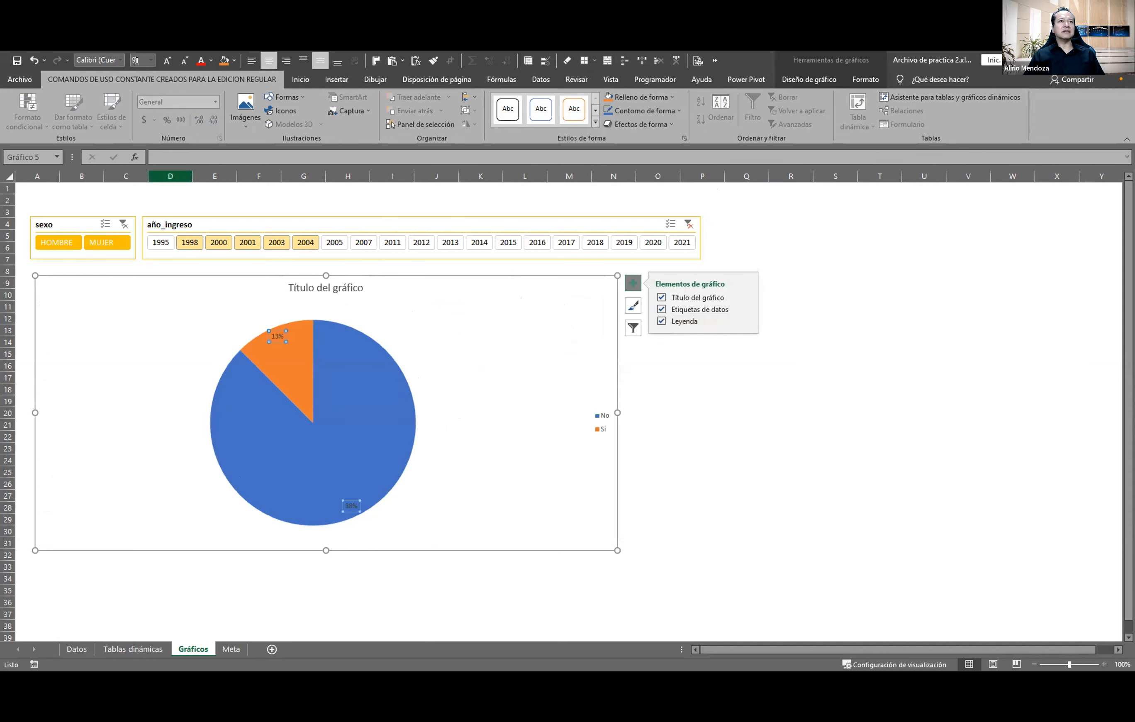
pyautogui.click(137, 187)
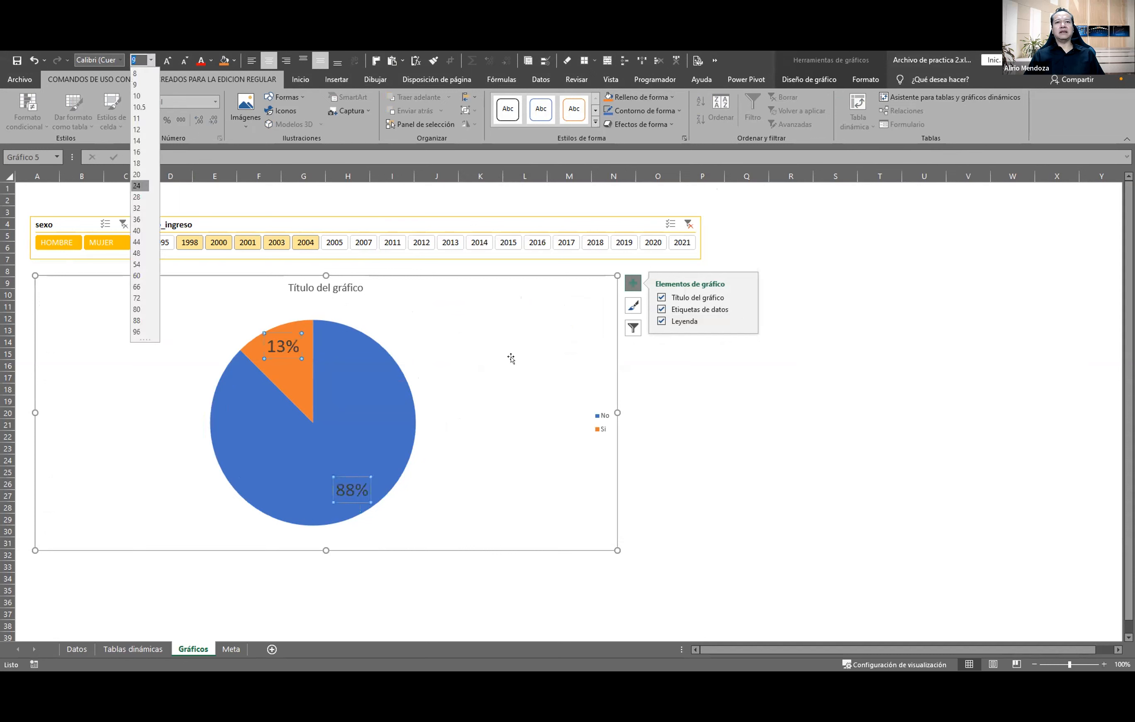
pyautogui.click(572, 391)
pyautogui.moveTo(435, 405); pyautogui.dragTo(351, 407)
# Filter the año_ingreso slicer to 1995 and inspect the No and Si percentages feeding the pie chart on Tablas dinámicas
pyautogui.click(334, 242)
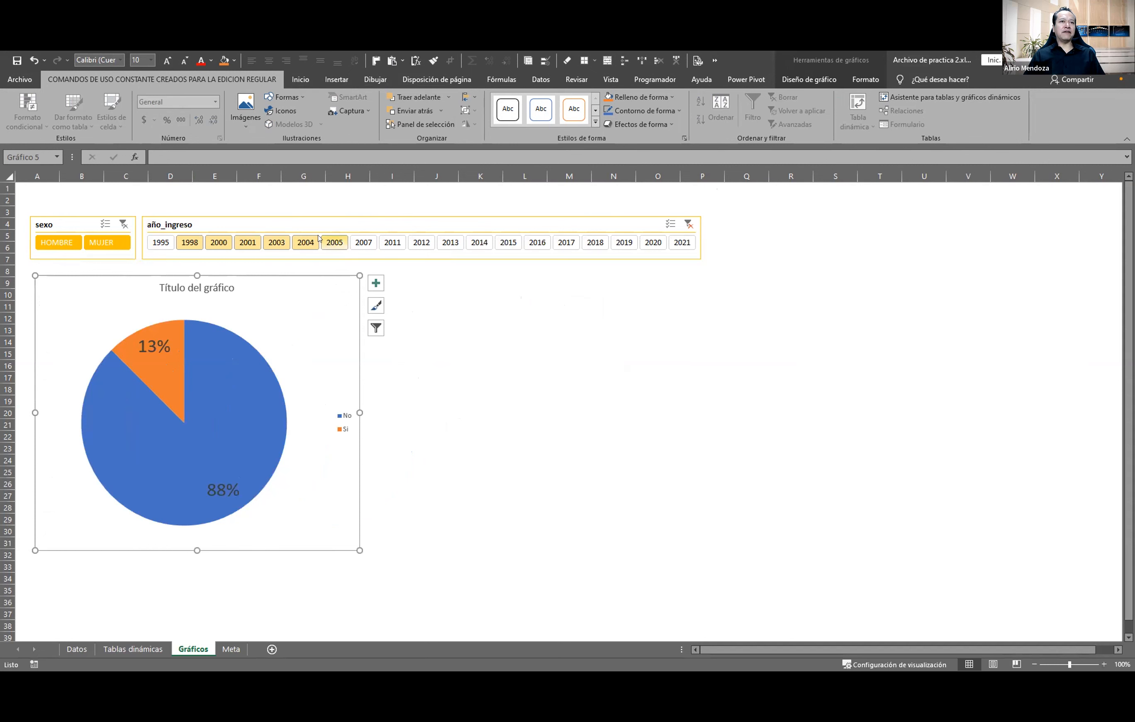
pyautogui.click(161, 242)
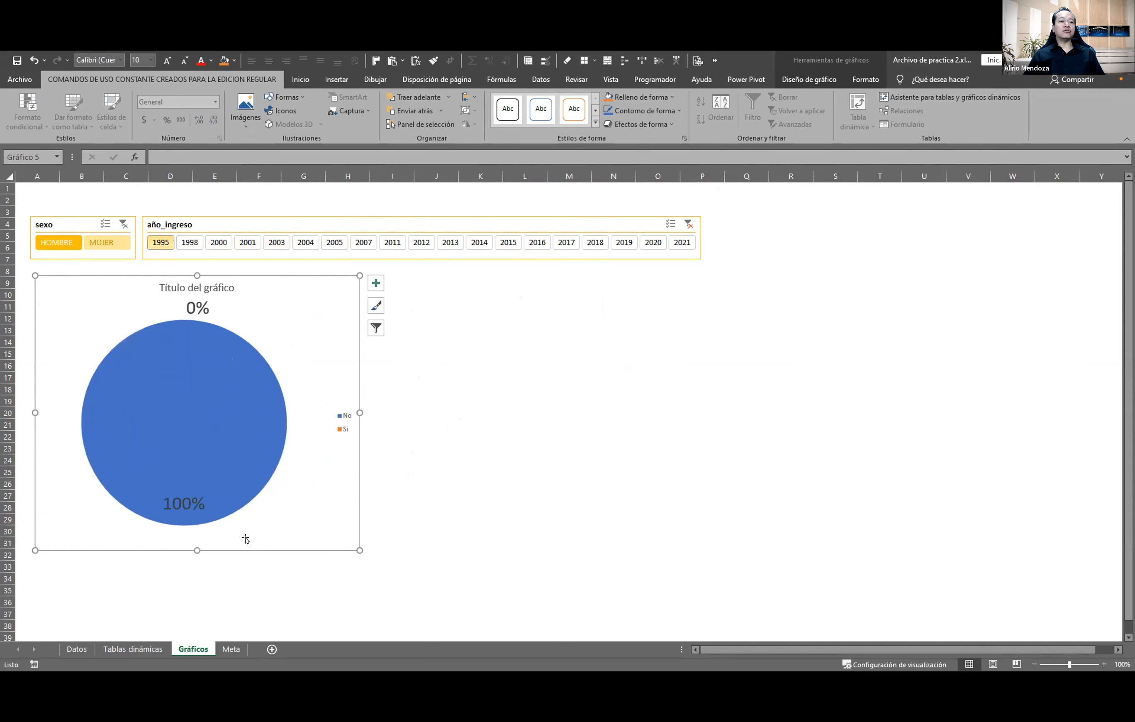
pyautogui.click(147, 648)
pyautogui.moveTo(782, 265); pyautogui.dragTo(840, 290)
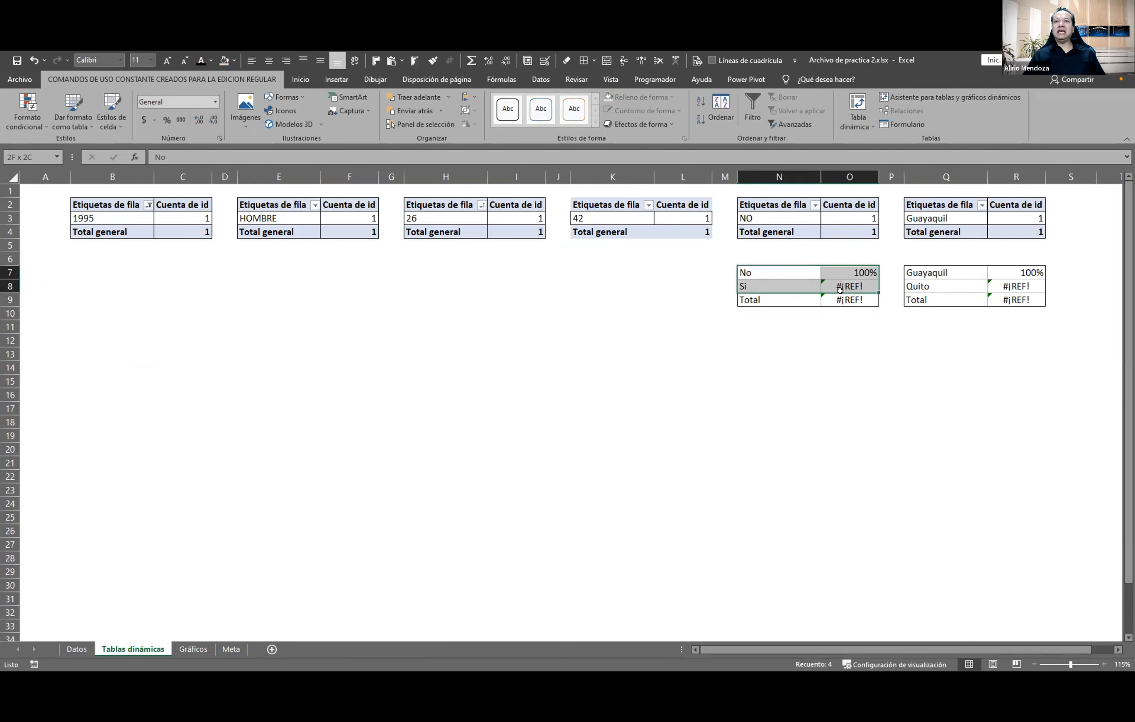
pyautogui.click(683, 286)
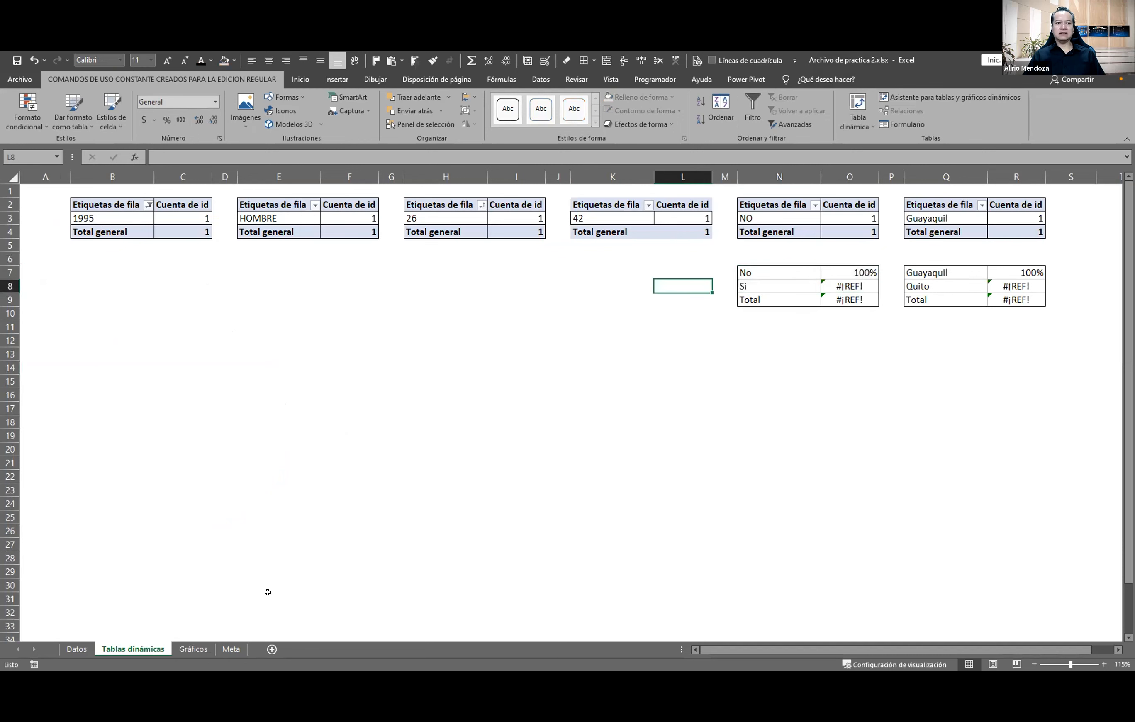
# Extend the año_ingreso filter on Gráficos from 1995 through 2003 and check the pivot tables and the pie chart
pyautogui.click(189, 649)
pyautogui.keyDown('ctrl'); pyautogui.click(196, 245); pyautogui.keyUp('ctrl')
pyautogui.keyDown('ctrl'); pyautogui.click(243, 243); pyautogui.keyUp('ctrl')
pyautogui.keyDown('ctrl'); pyautogui.click(277, 244); pyautogui.keyUp('ctrl')
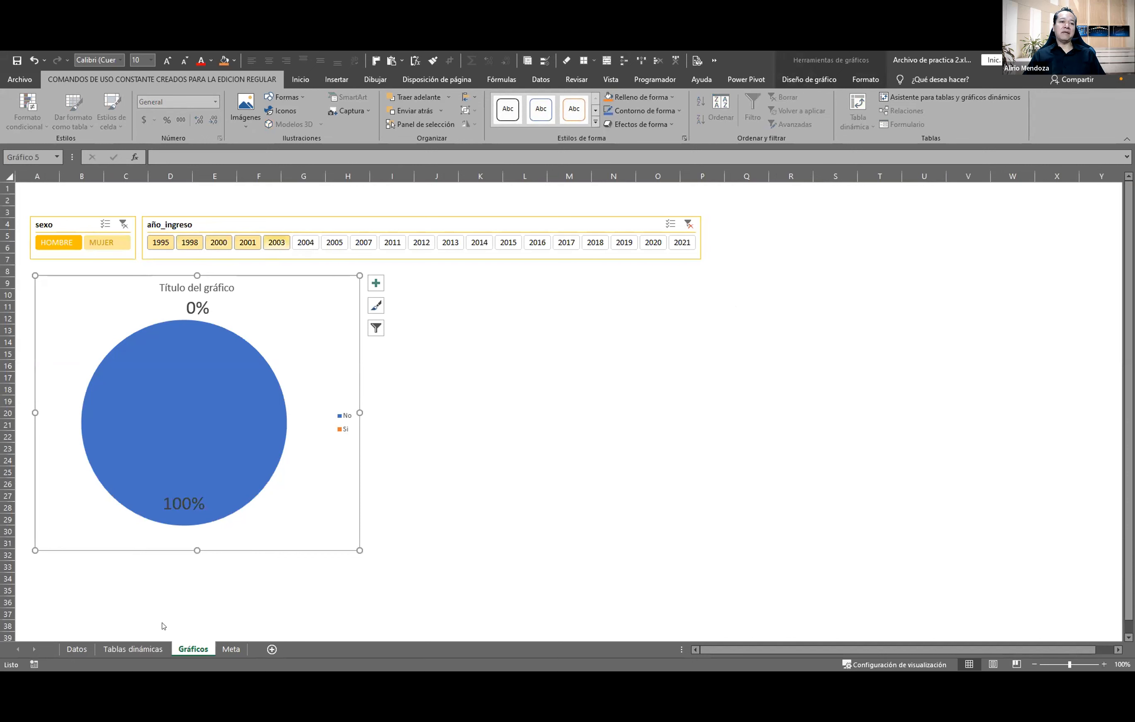
pyautogui.hotkey('ctrl', 'pageup')
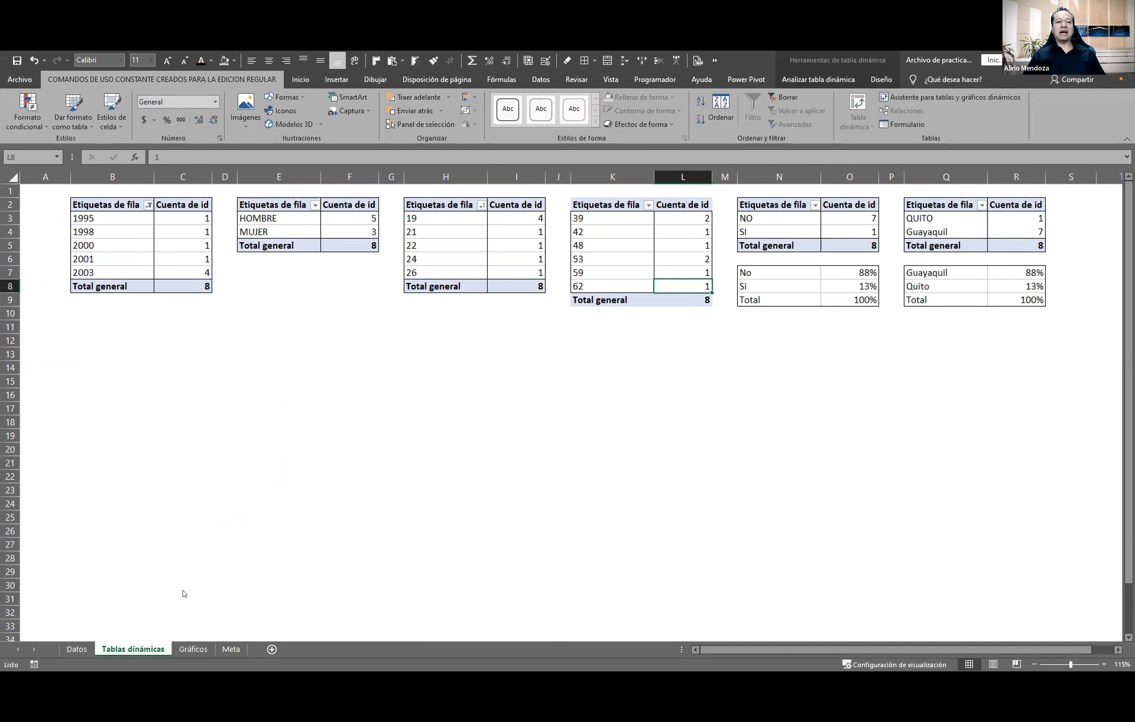
pyautogui.click(193, 649)
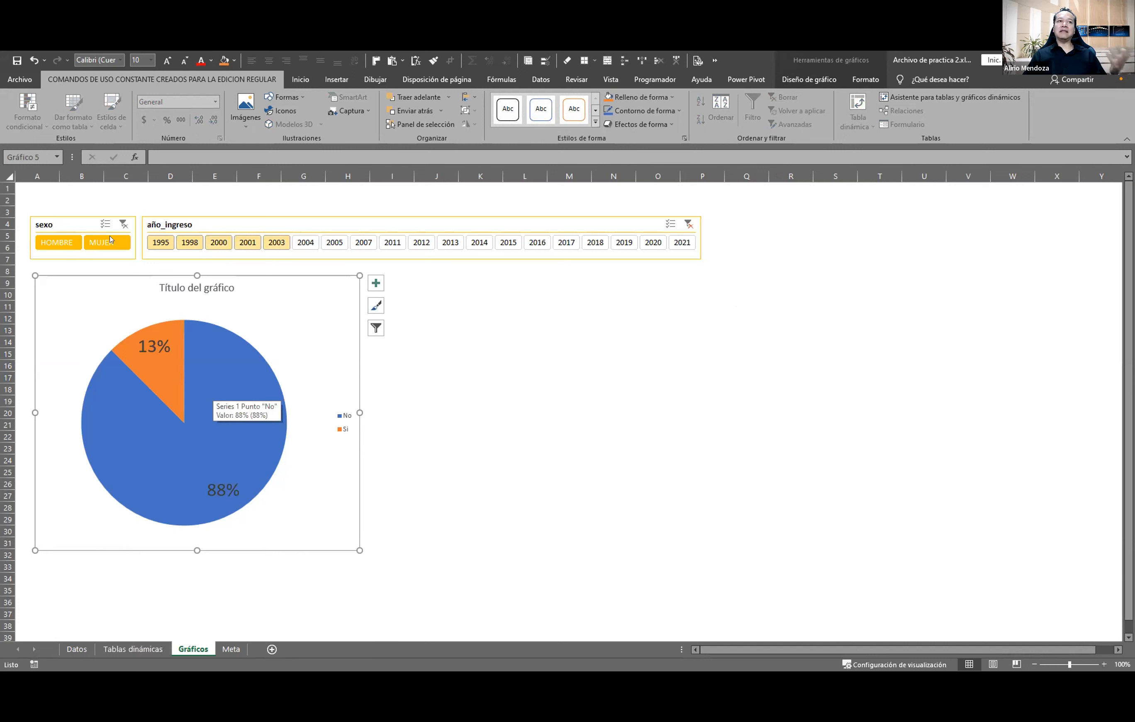
# Filter the año_ingreso slicer to 1998 and extend the selection year by year through 2005
pyautogui.click(111, 240)
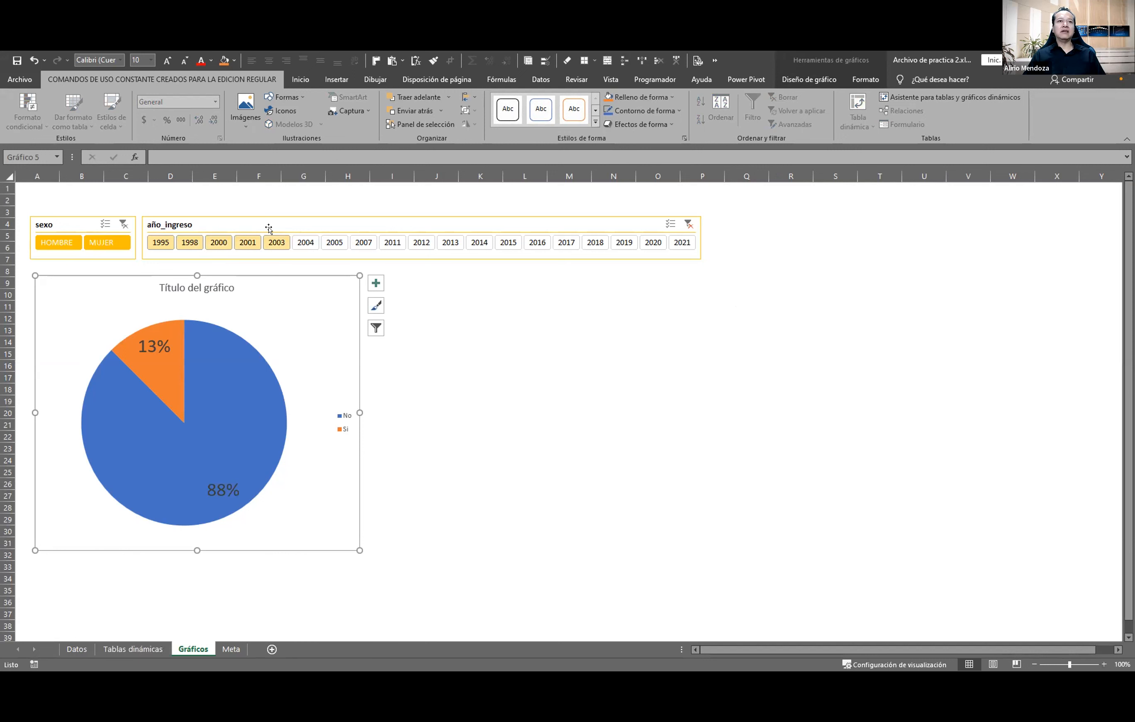
pyautogui.click(193, 241)
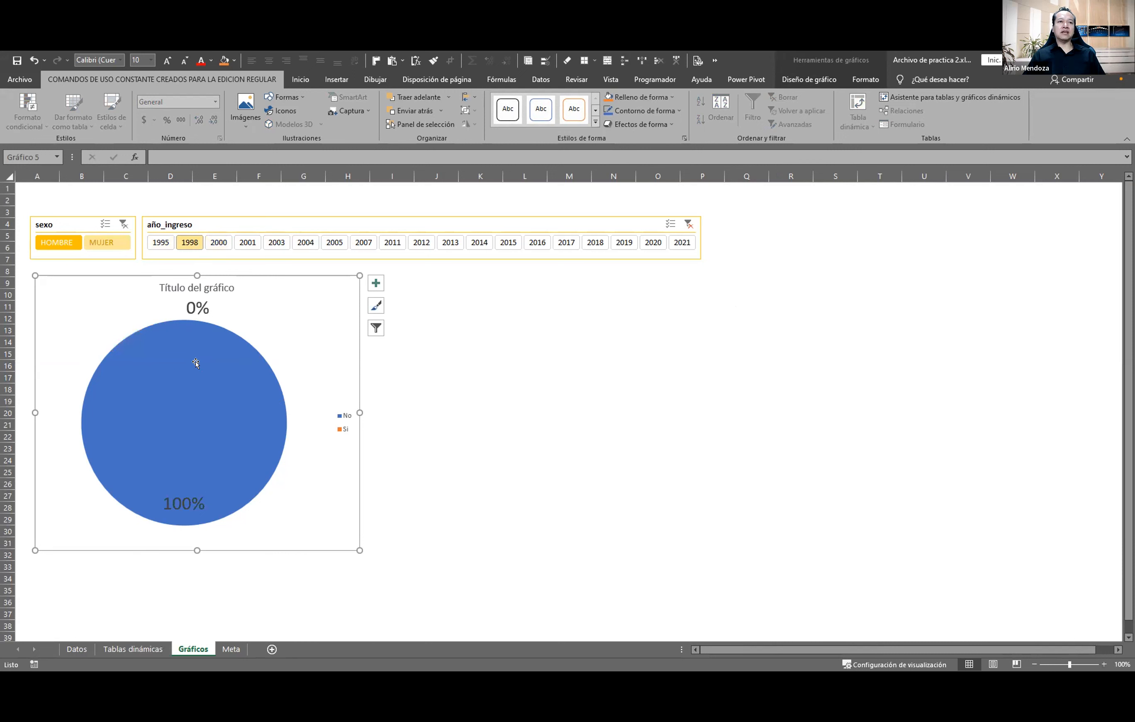
pyautogui.click(220, 242)
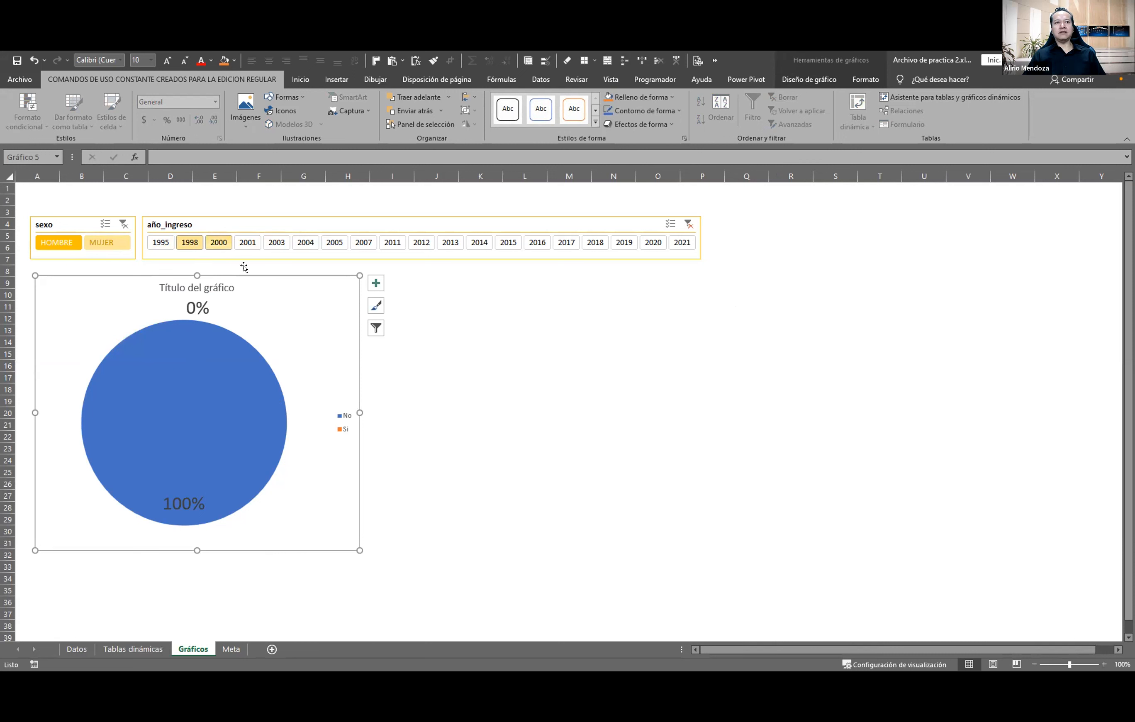
pyautogui.click(252, 244)
pyautogui.click(269, 244)
pyautogui.click(315, 245)
pyautogui.click(329, 245)
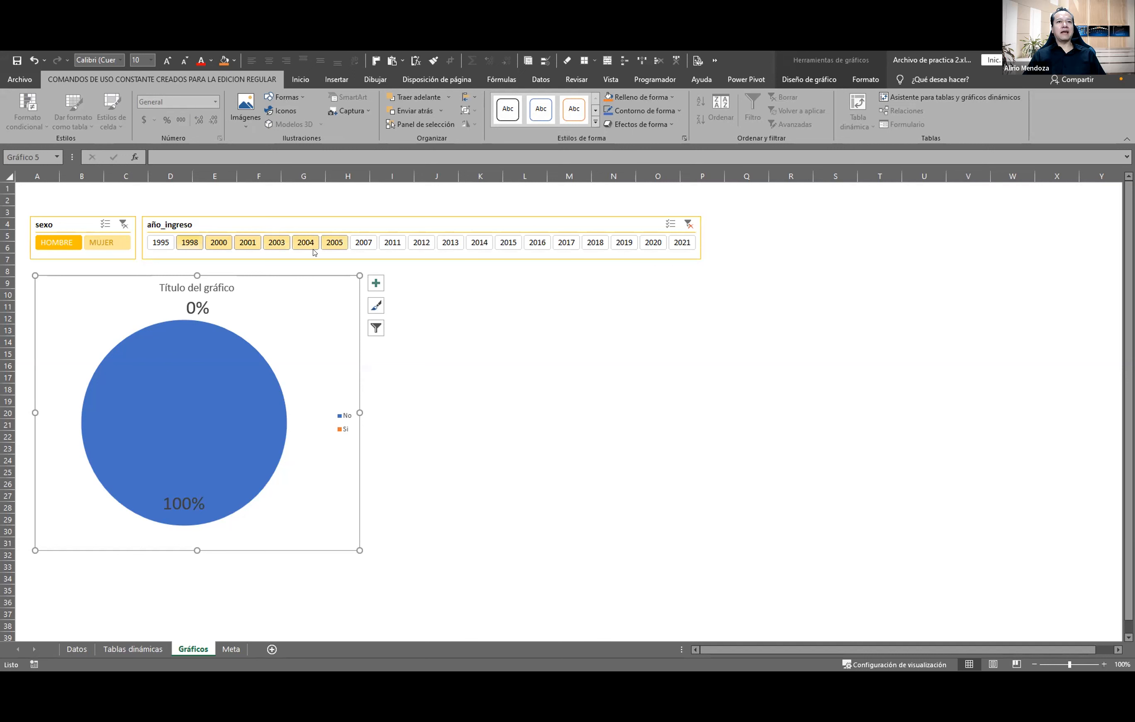
# Reselect 1998 through 2005 in the año_ingreso slicer, add 1995, and change the selection to 1995 through 2003
pyautogui.click(214, 243)
pyautogui.click(190, 243)
pyautogui.keyDown('shift'); pyautogui.click(336, 243); pyautogui.keyUp('shift')
pyautogui.keyDown('ctrl'); pyautogui.click(162, 242); pyautogui.keyUp('ctrl')
pyautogui.click(162, 243)
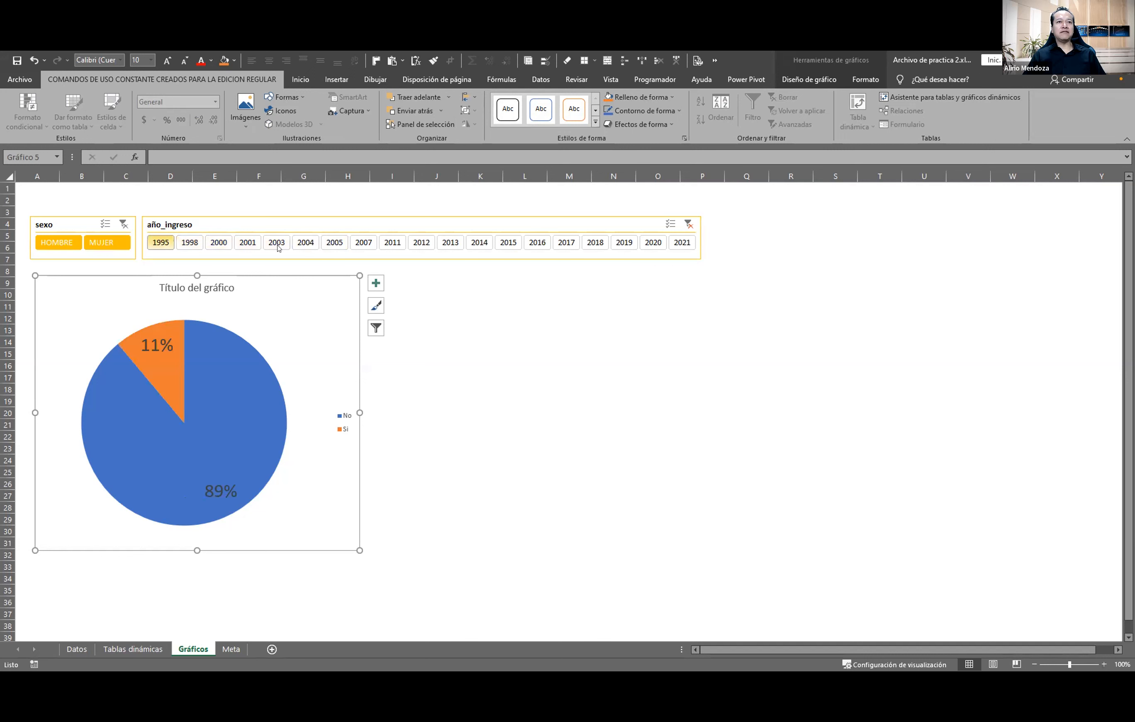
pyautogui.keyDown('ctrl'); pyautogui.click(278, 244); pyautogui.keyUp('ctrl')
pyautogui.keyDown('shift'); pyautogui.click(278, 244); pyautogui.keyUp('shift')
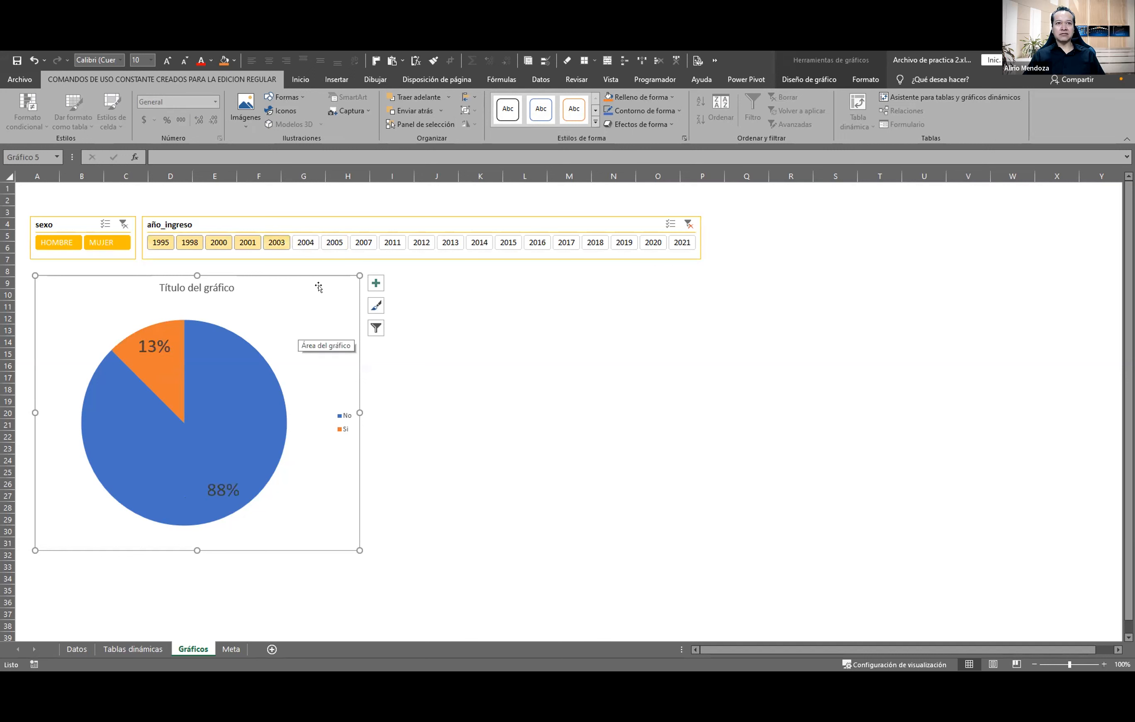
# Add 2004, 2005, 2007 and 2011 to the año_ingreso filter, and reduce the selection to 1998 through 2011
pyautogui.keyDown('ctrl'); pyautogui.click(345, 242); pyautogui.keyUp('ctrl')
pyautogui.keyDown('ctrl'); pyautogui.click(381, 243); pyautogui.keyUp('ctrl')
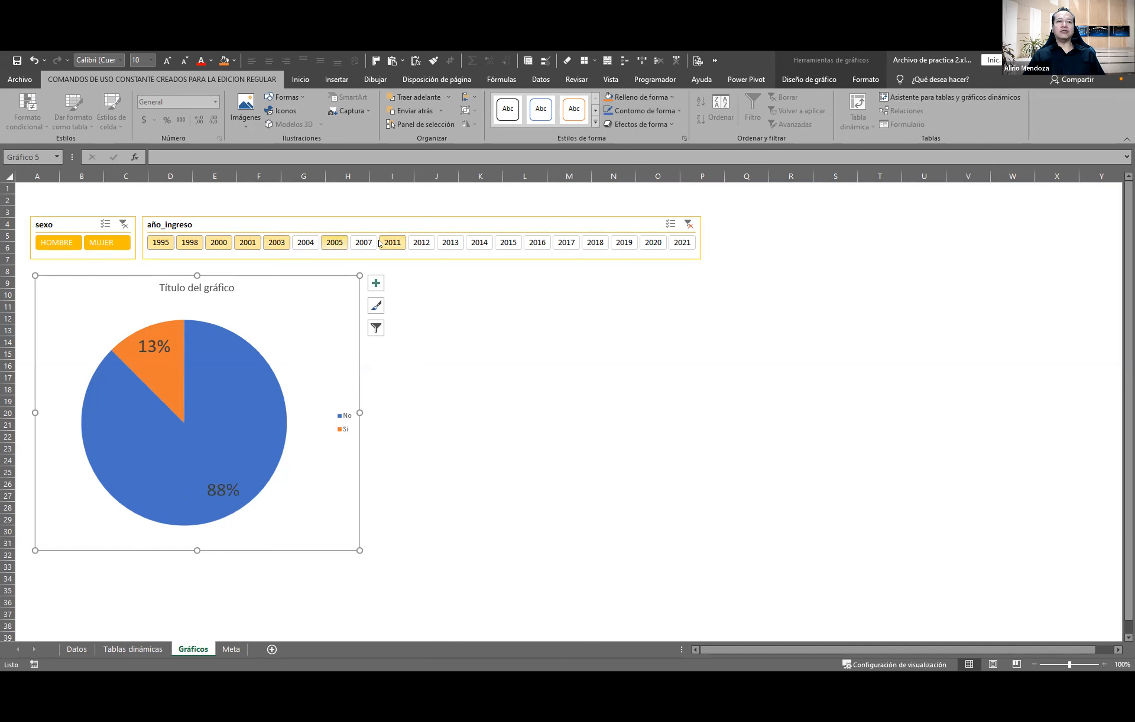
pyautogui.keyDown('ctrl'); pyautogui.click(393, 244); pyautogui.keyUp('ctrl')
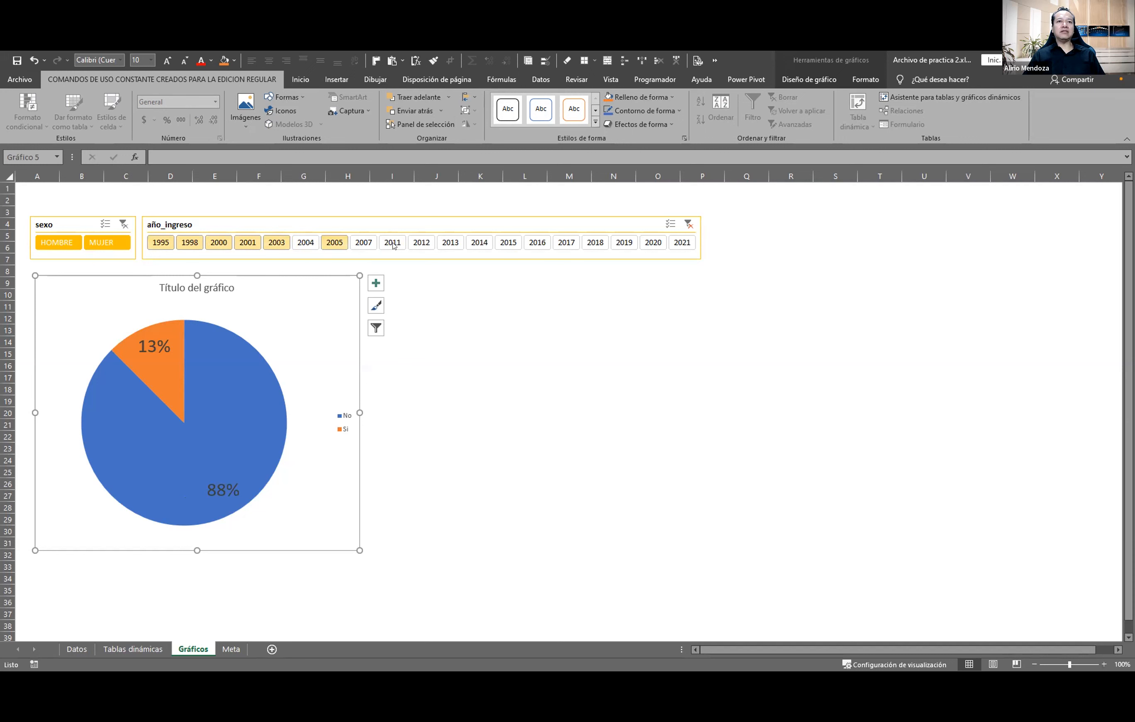
pyautogui.keyDown('ctrl'); pyautogui.click(366, 247); pyautogui.keyUp('ctrl')
pyautogui.keyDown('ctrl'); pyautogui.click(309, 245); pyautogui.keyUp('ctrl')
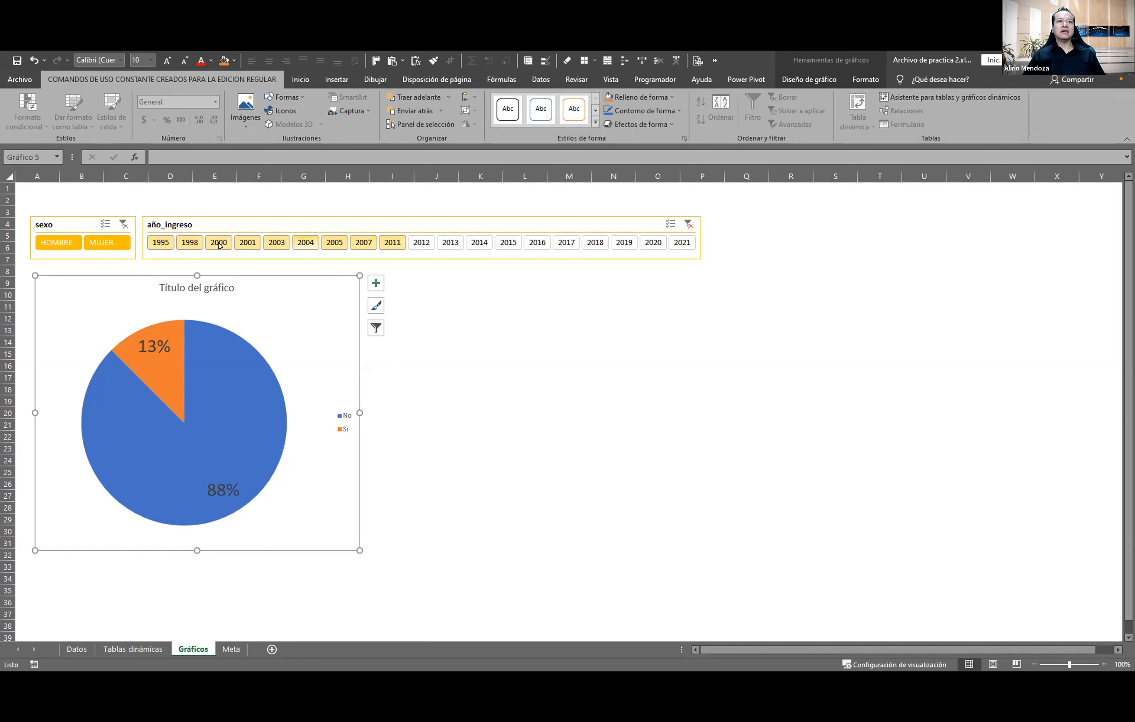
pyautogui.click(191, 244)
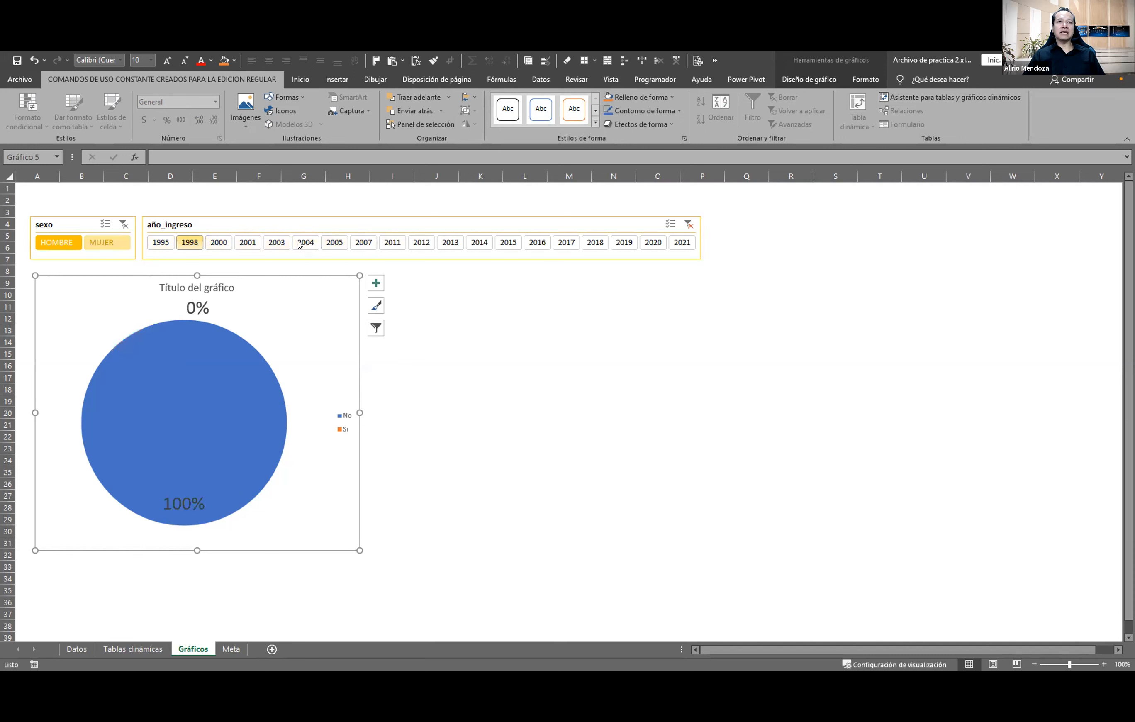
pyautogui.keyDown('shift'); pyautogui.click(390, 244); pyautogui.keyUp('shift')
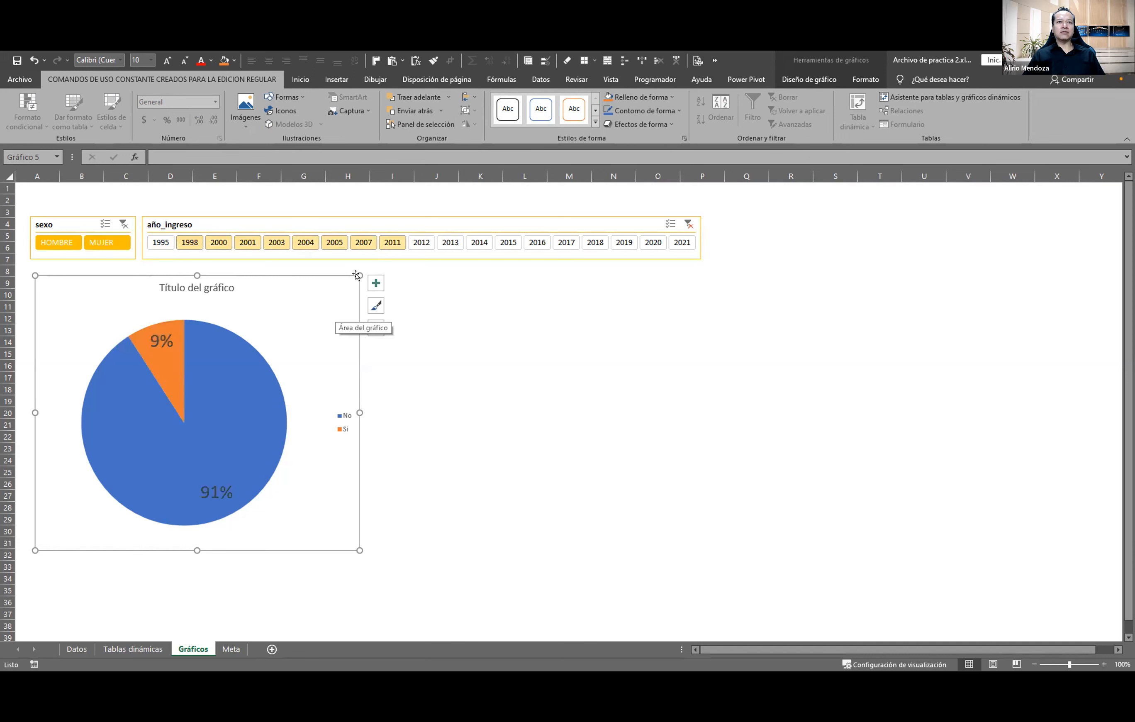
# Add 2012 and 2013 to the año_ingreso filter on Gráficos and check the pivot tables on Tablas dinámicas
pyautogui.keyDown('ctrl'); pyautogui.click(421, 243); pyautogui.keyUp('ctrl')
pyautogui.keyDown('ctrl'); pyautogui.click(450, 243); pyautogui.keyUp('ctrl')
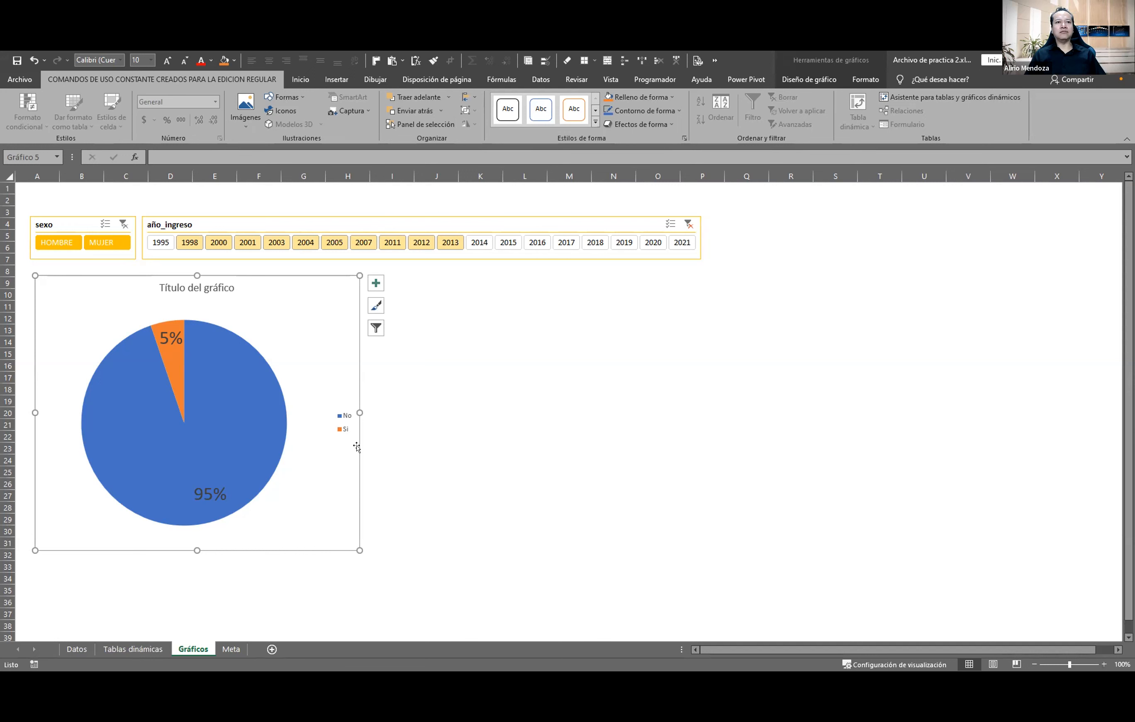
pyautogui.click(133, 649)
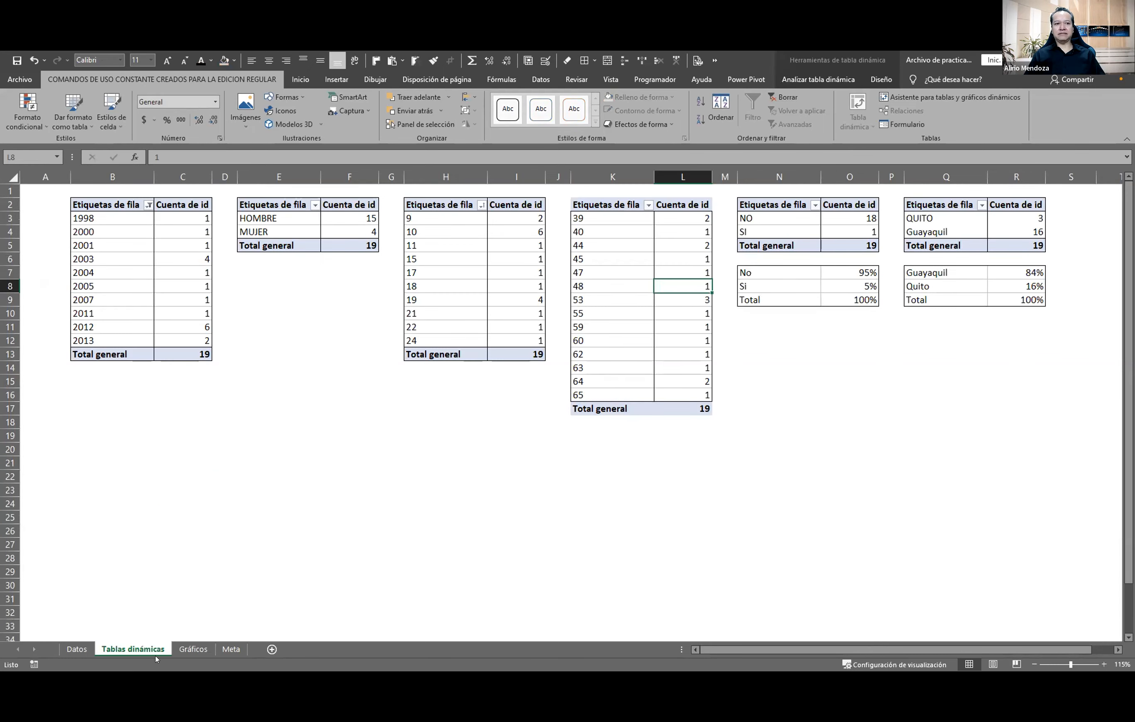
pyautogui.click(200, 650)
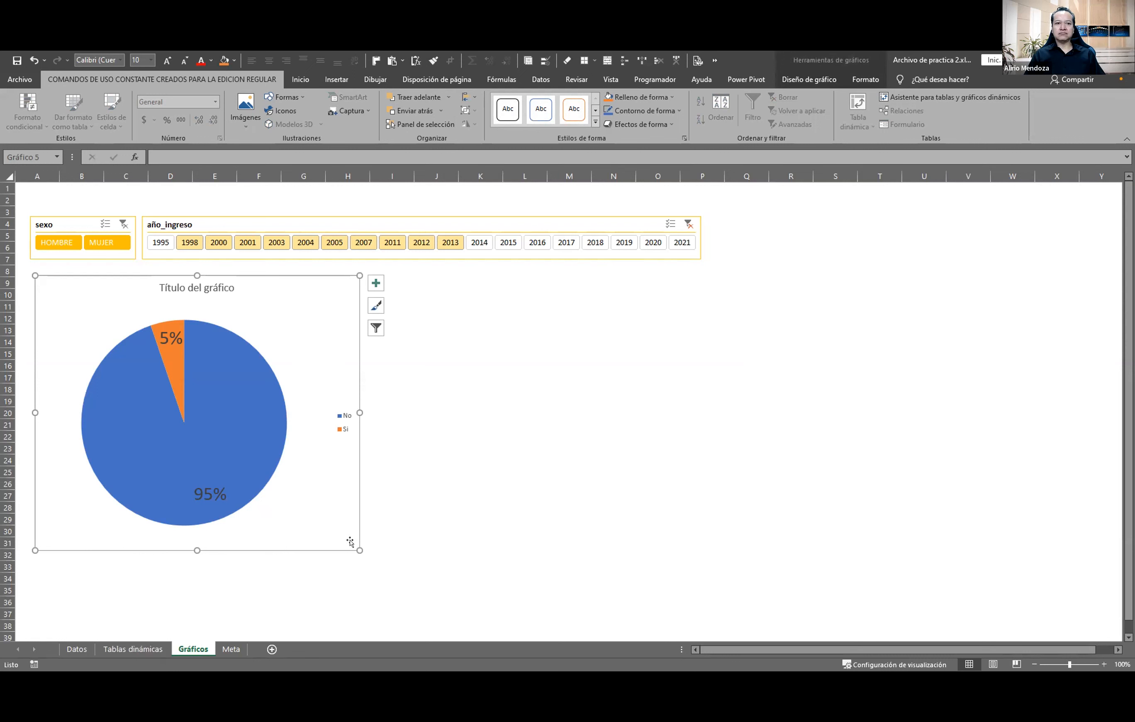
# Shrink the disability pie chart on Gráficos so it ends at about column G and row 29
pyautogui.moveTo(358, 550); pyautogui.dragTo(313, 524)
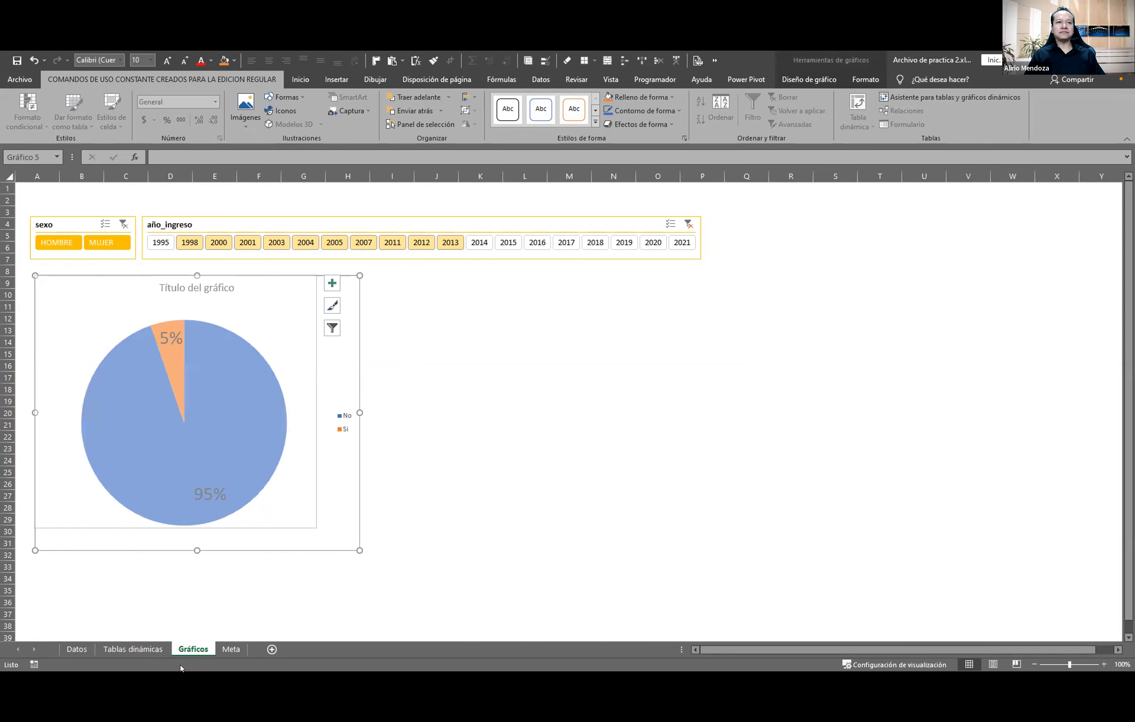
pyautogui.click(137, 650)
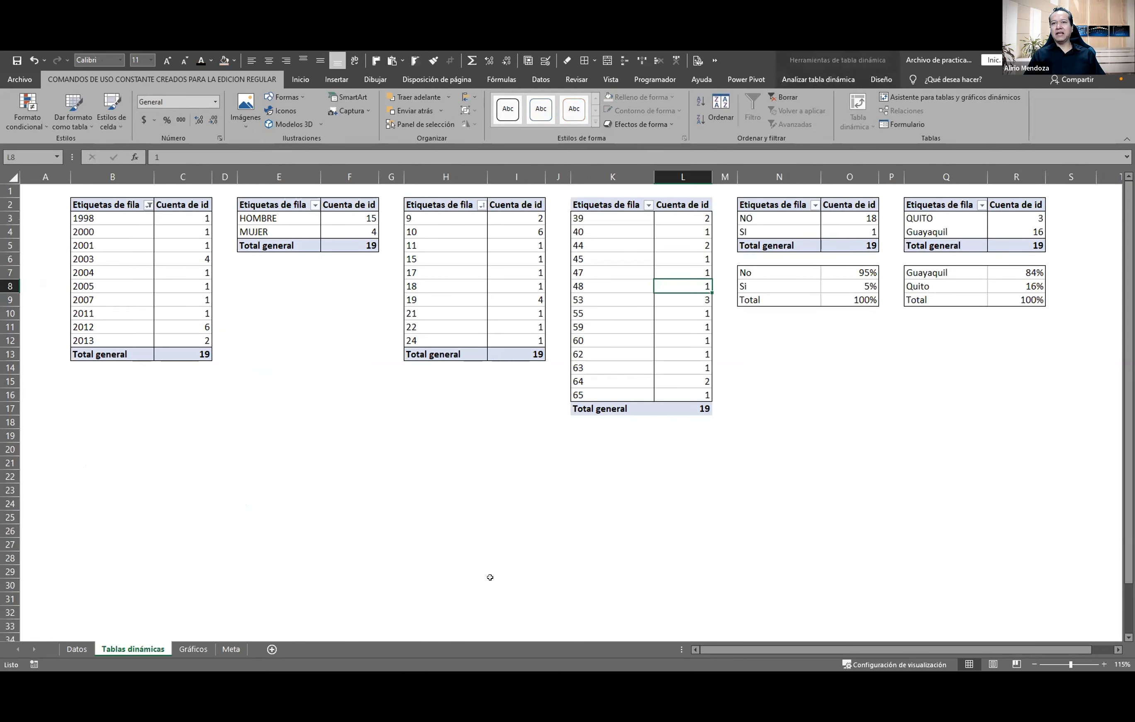
pyautogui.click(194, 649)
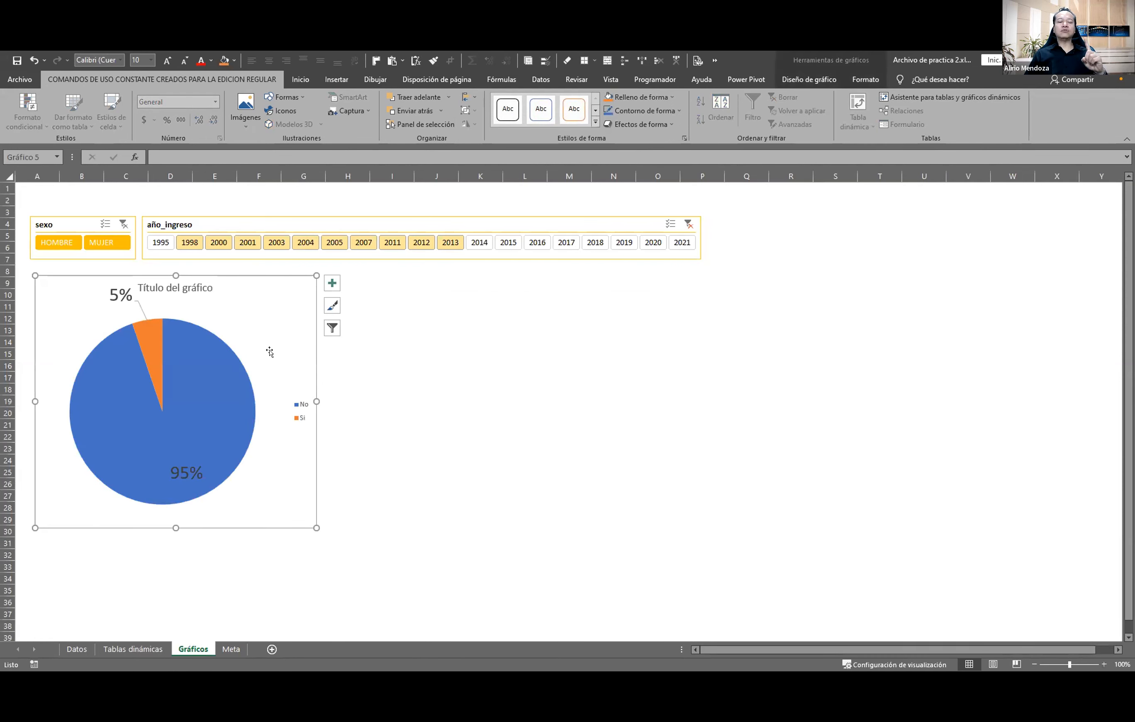
pyautogui.click(143, 650)
pyautogui.moveTo(930, 272); pyautogui.dragTo(1021, 298)
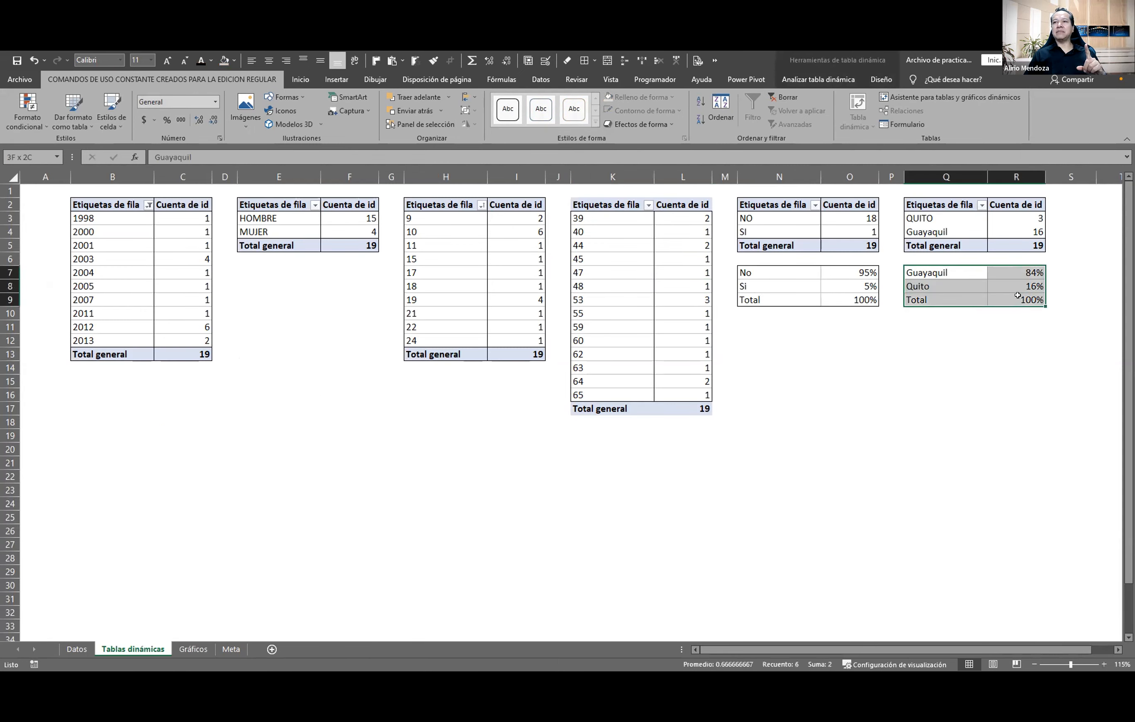
pyautogui.click(769, 431)
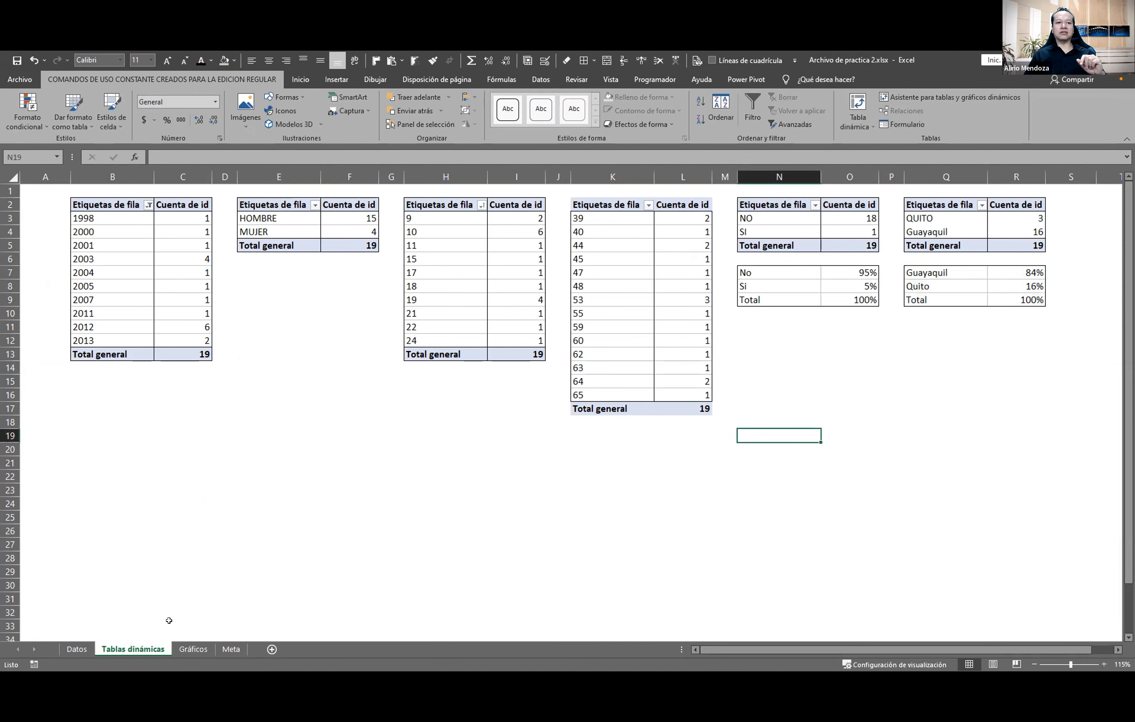
pyautogui.click(190, 650)
pyautogui.click(409, 352)
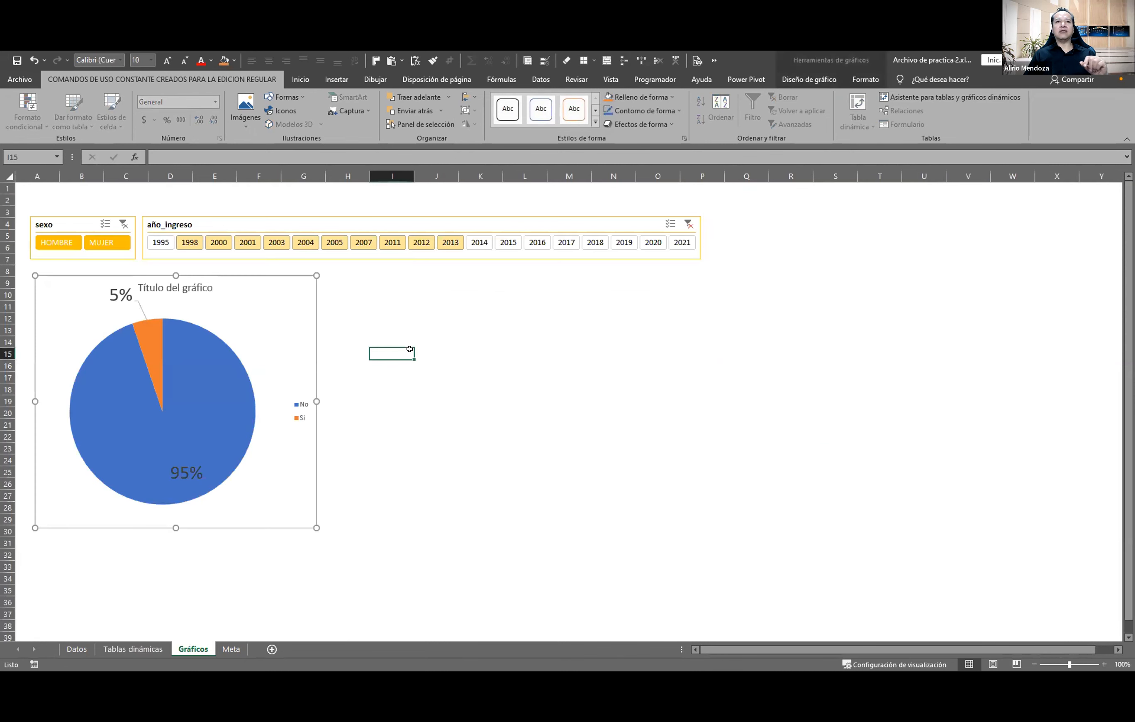
# Insert a default column chart from the Guayaquil, Quito and Total percentages in Q7:R9 of Tablas dinámicas
pyautogui.click(137, 649)
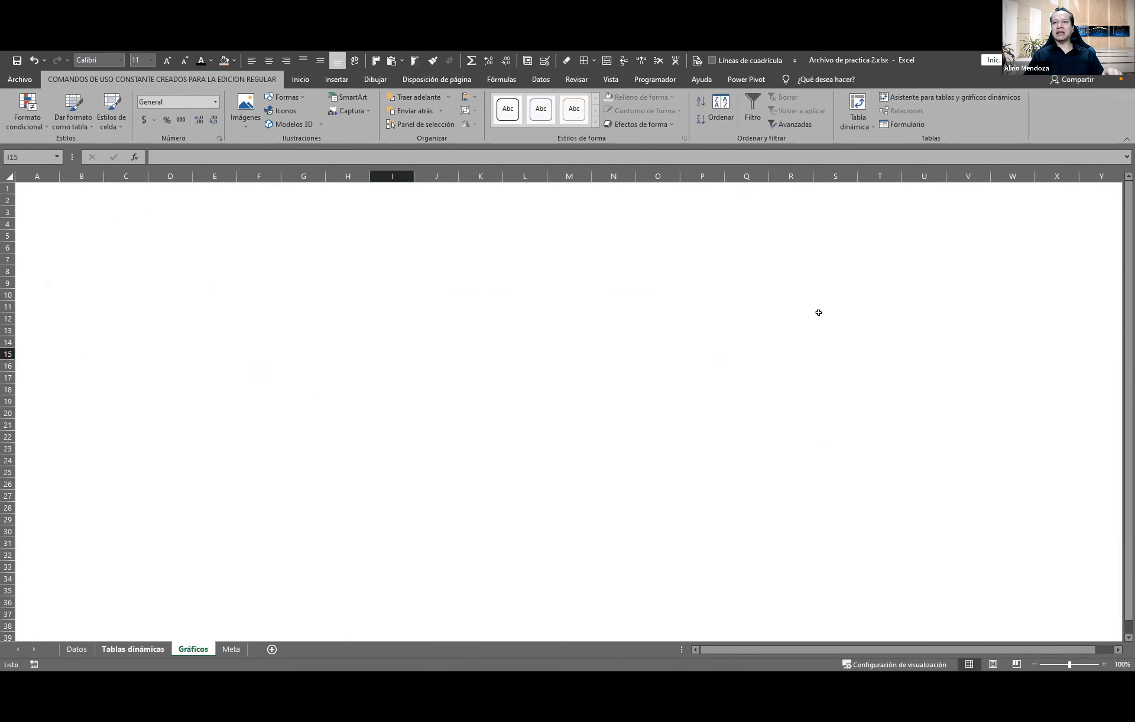
pyautogui.click(969, 269)
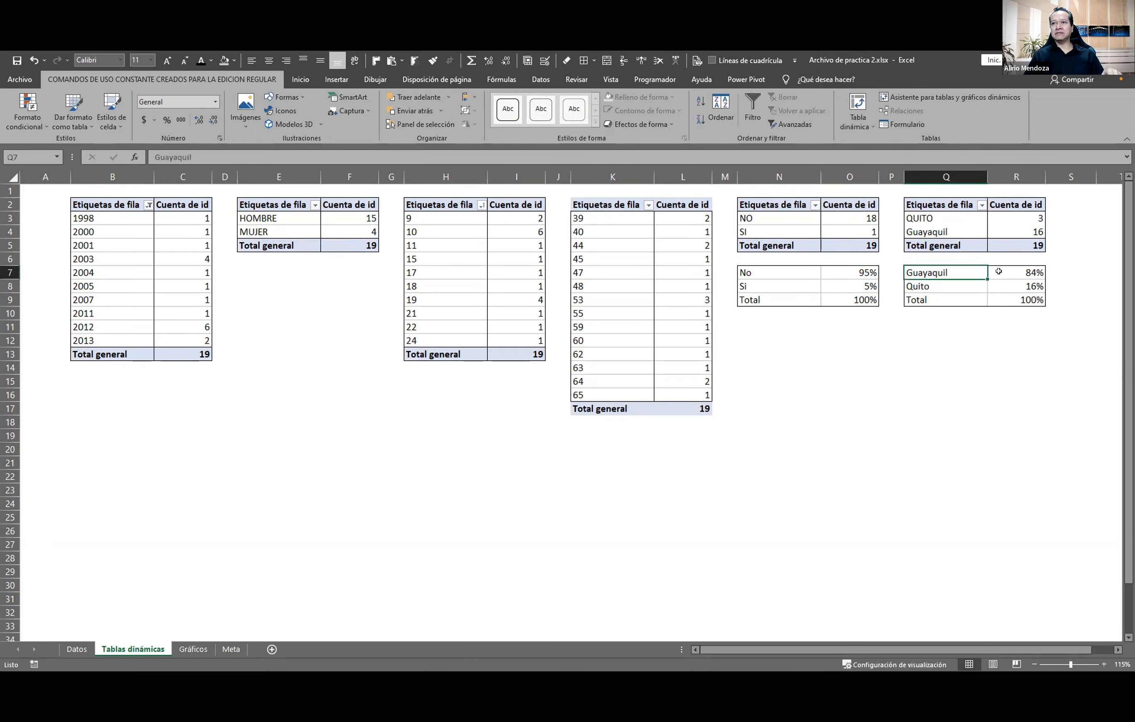
pyautogui.keyDown('shift'); pyautogui.click(1020, 294); pyautogui.keyUp('shift')
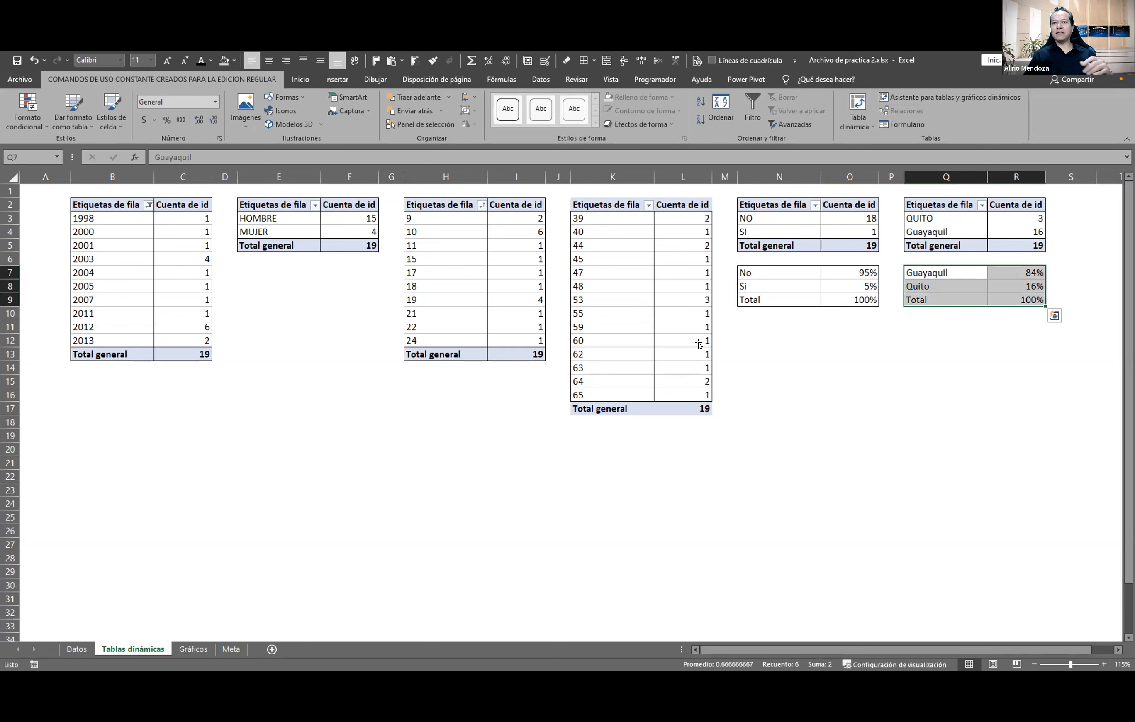
pyautogui.hotkey('alt', 'F1')
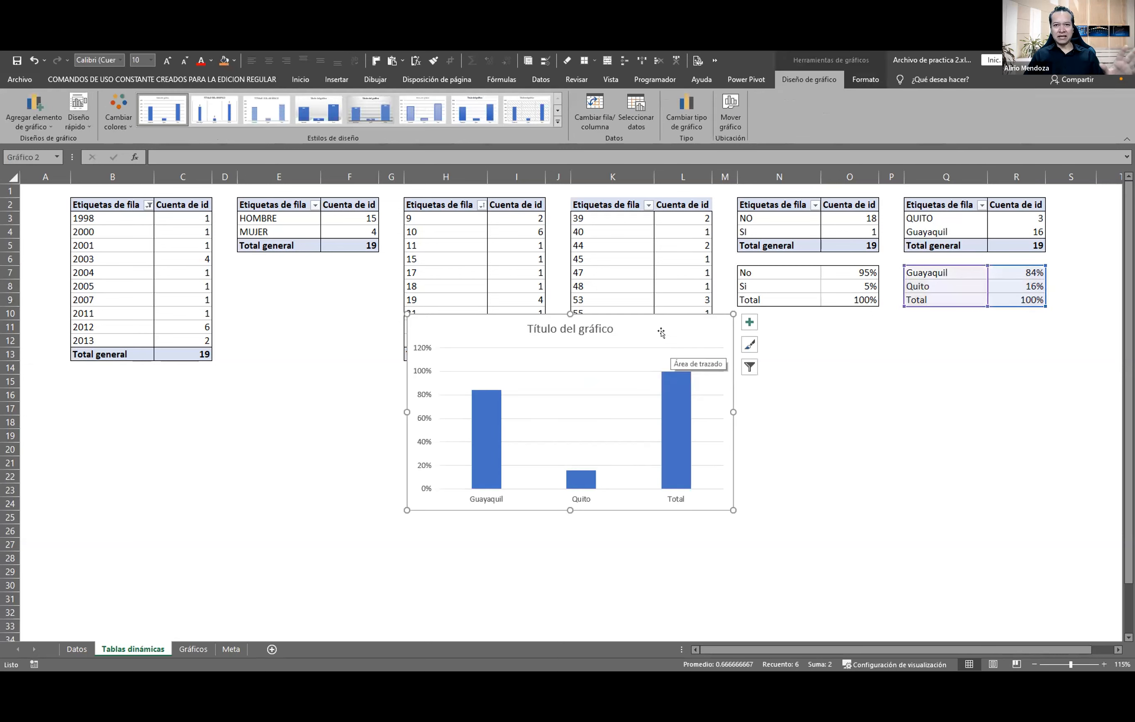
pyautogui.moveTo(653, 332); pyautogui.dragTo(396, 420)
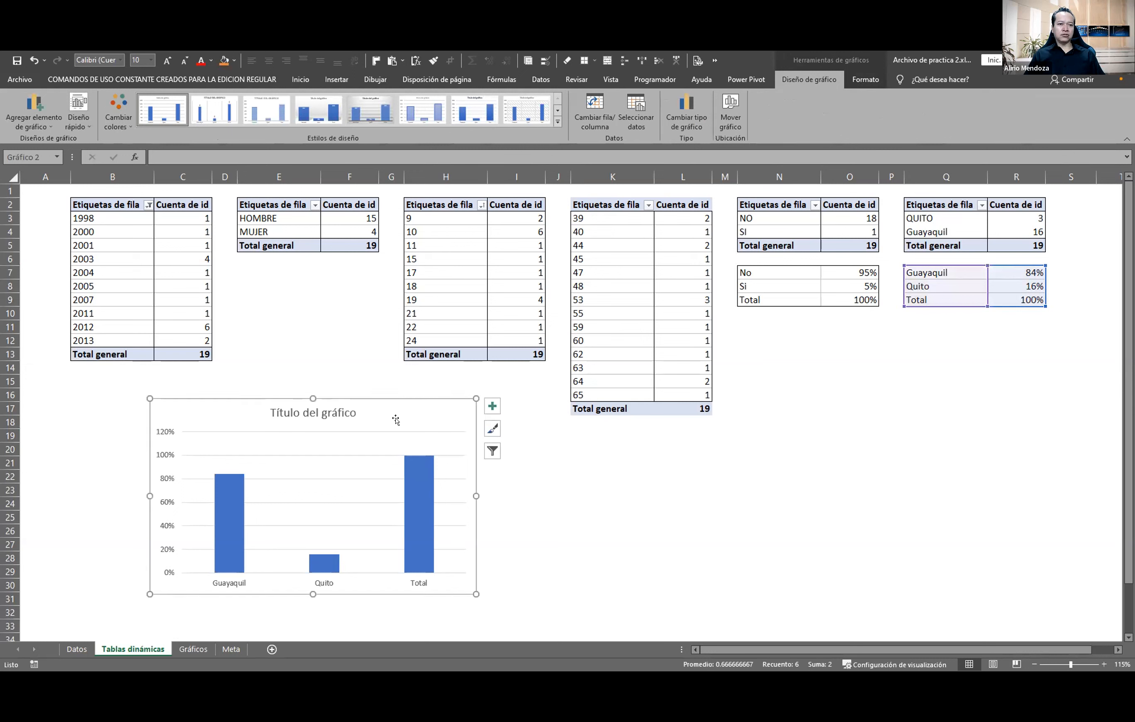
# Move the city column chart to the Gráficos sheet, beside the pie chart, and enlarge it to about columns I–Q, rows 8–30
pyautogui.press('Delete')
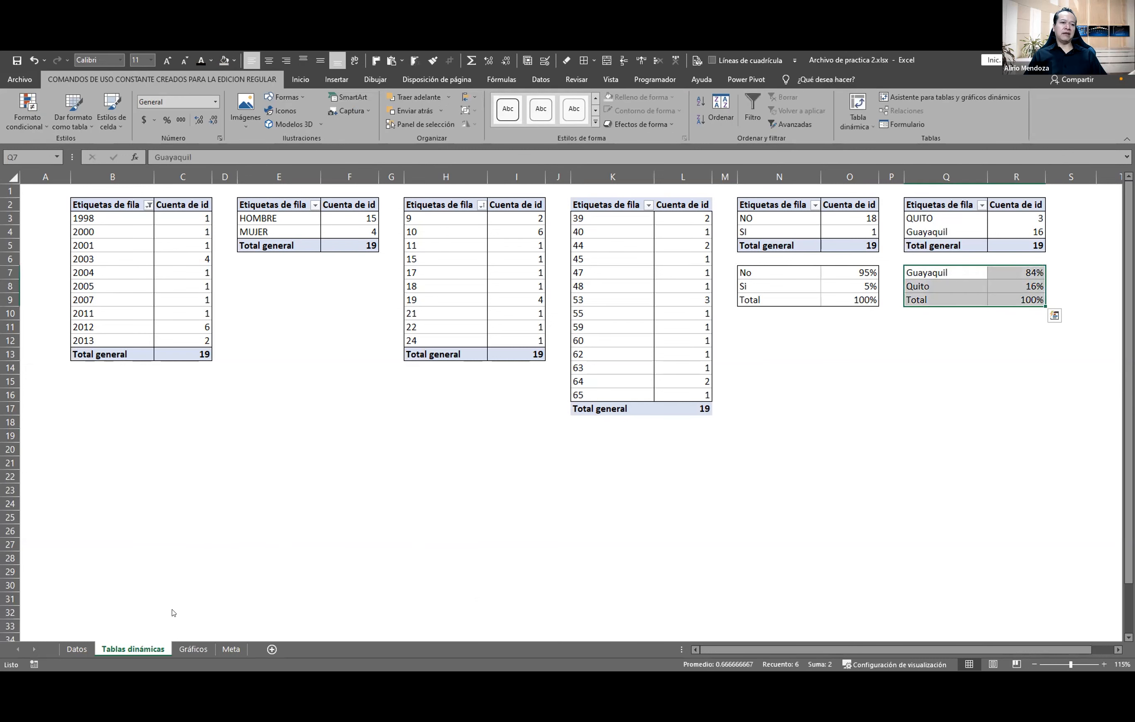
pyautogui.hotkey('ctrl', 'pagedown')
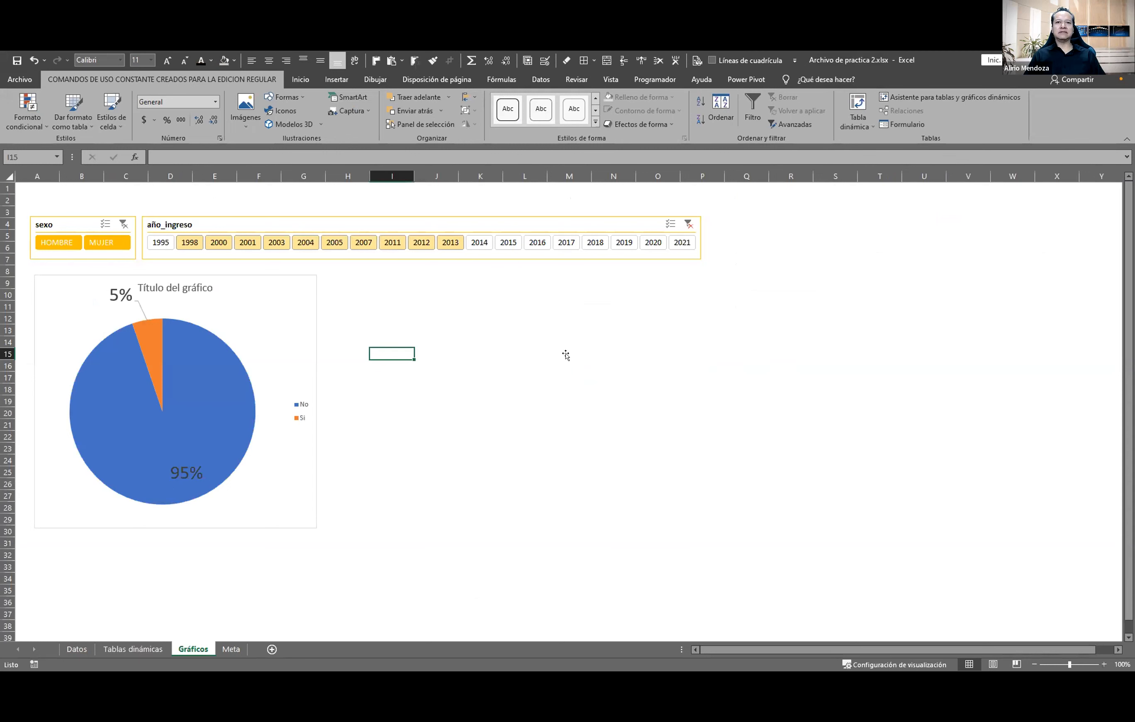
pyautogui.hotkey('ctrl', 'v')
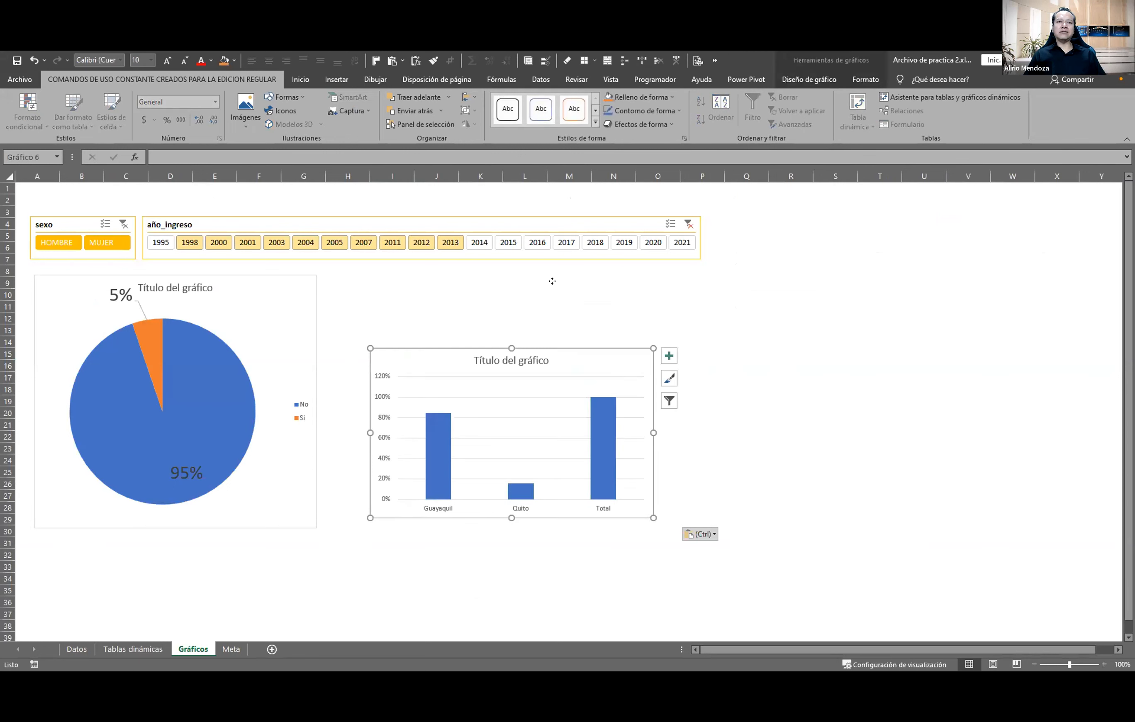
pyautogui.moveTo(553, 284); pyautogui.dragTo(554, 284)
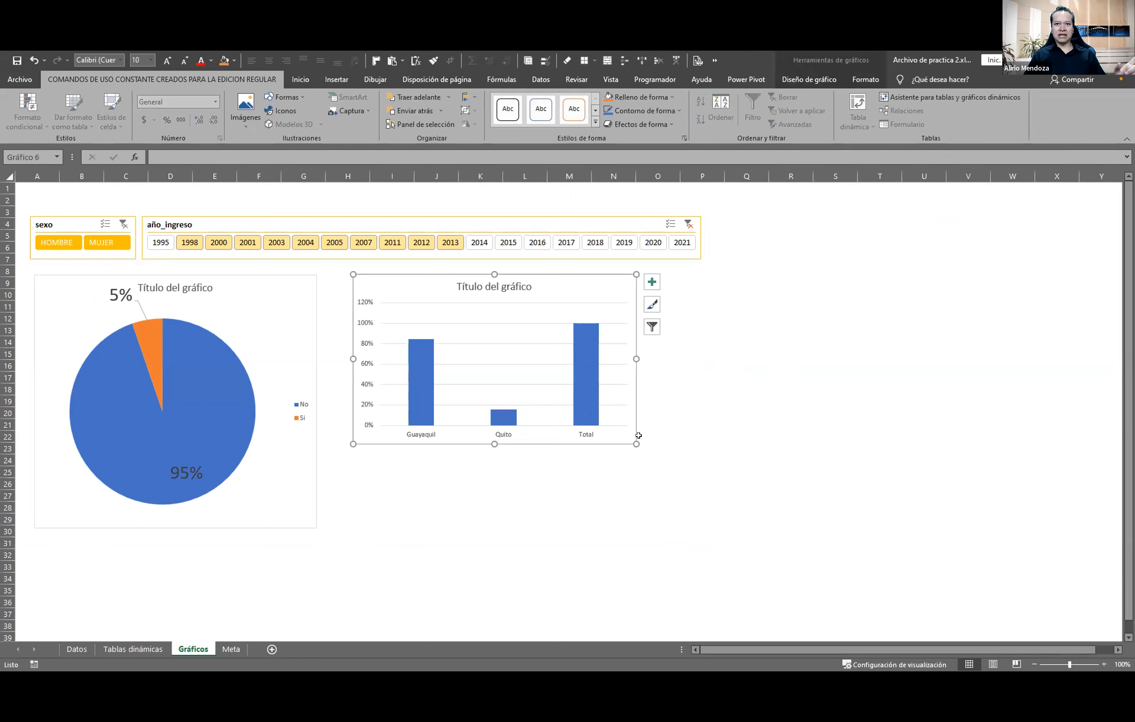
pyautogui.moveTo(632, 443); pyautogui.dragTo(765, 528)
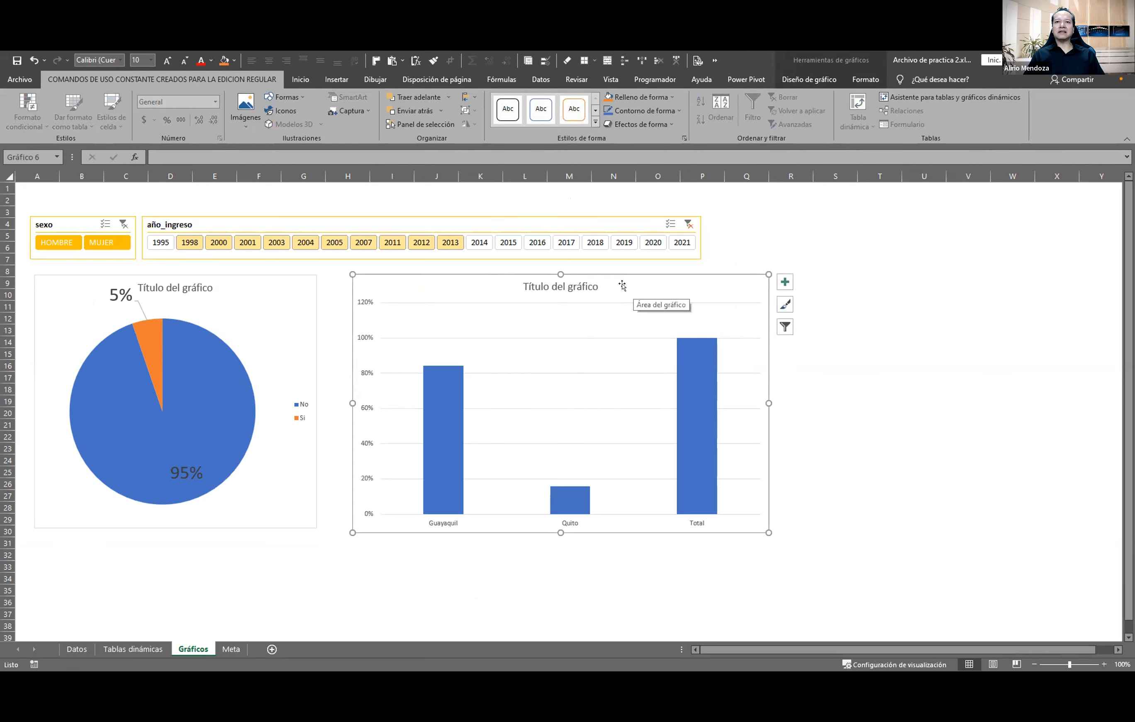
# Change the city column chart on Gráficos to the Anillos doughnut type
pyautogui.rightClick(648, 383)
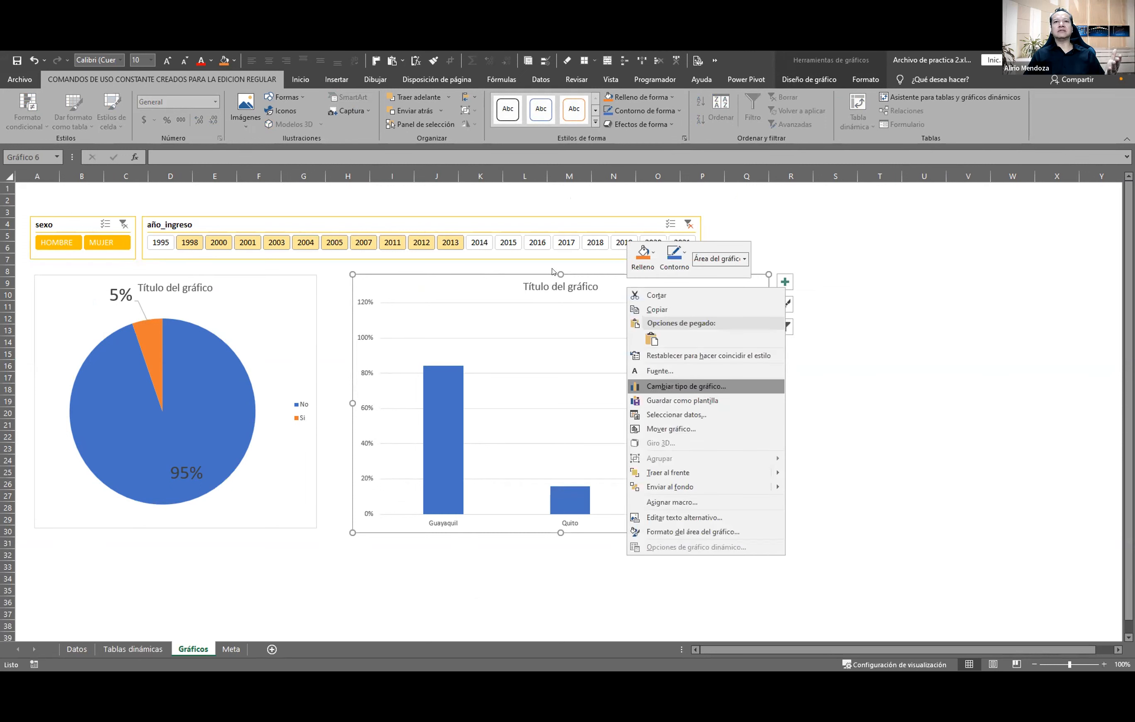
pyautogui.press('Return')
pyautogui.click(625, 246)
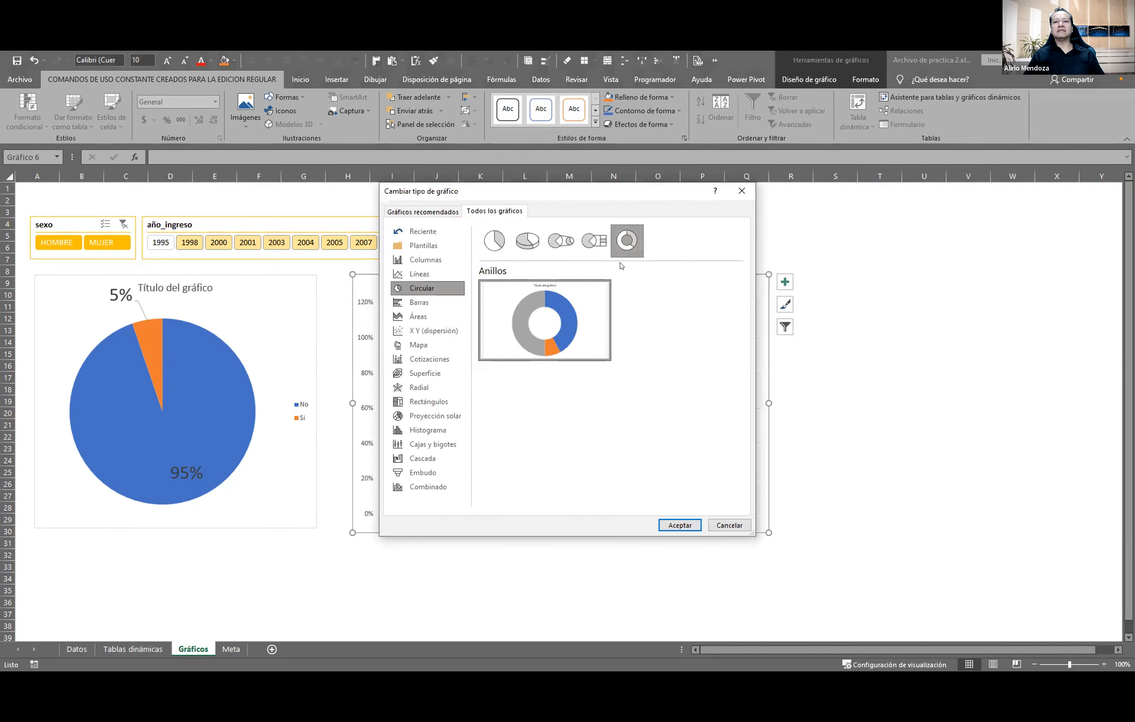
pyautogui.click(680, 525)
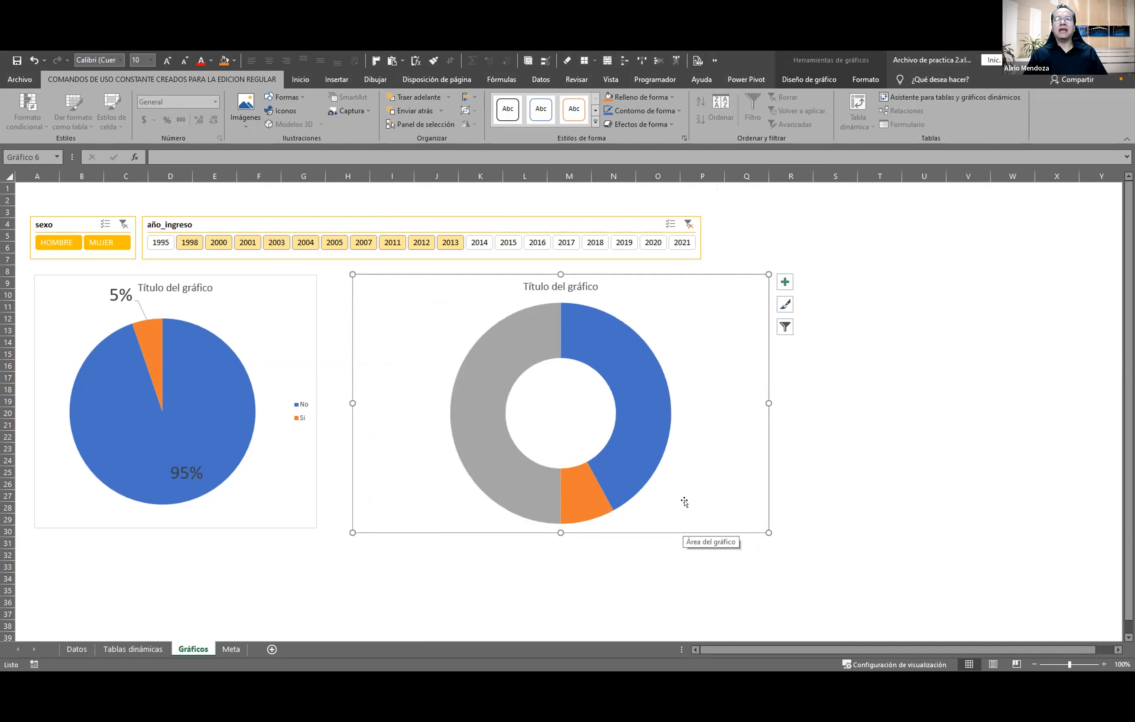
pyautogui.click(520, 336)
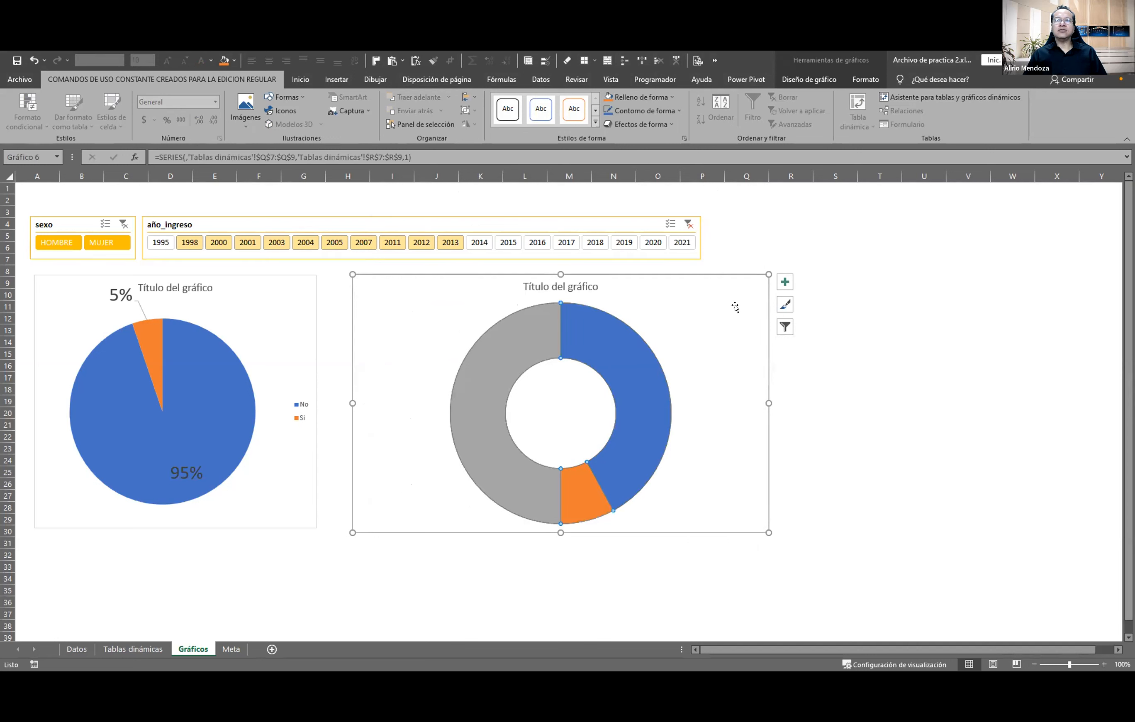
pyautogui.click(697, 297)
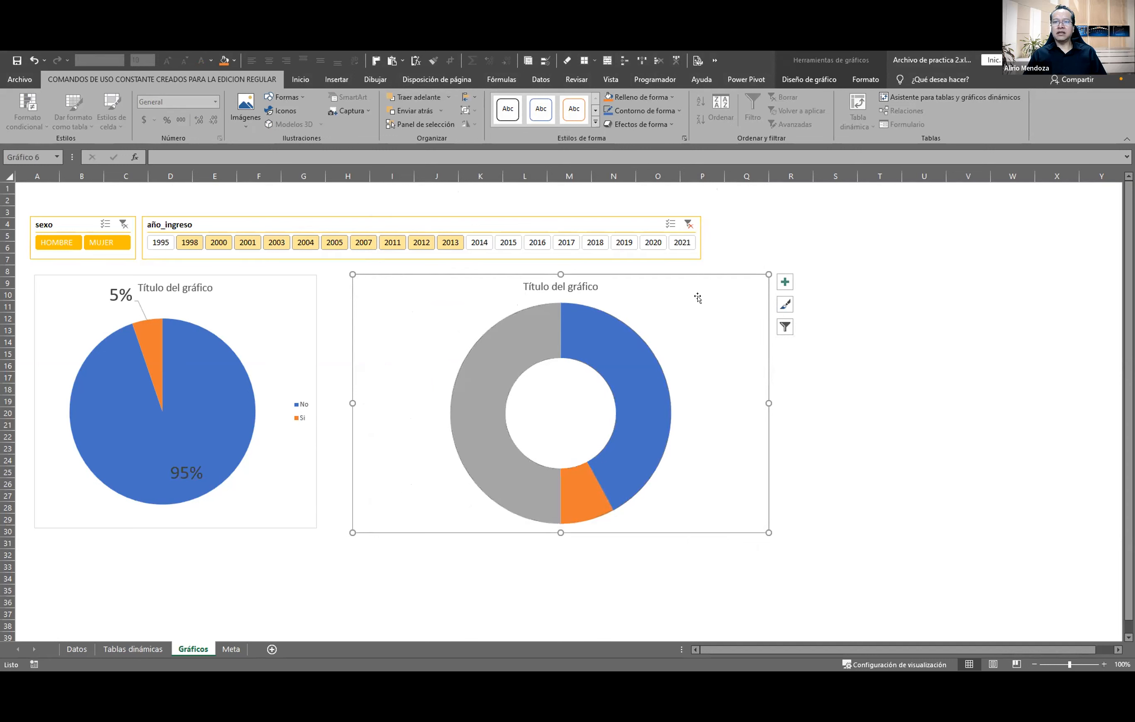
# Set the doughnut series' first slice angle (Ángulo del primer sector) to 270°
pyautogui.rightClick(749, 547)
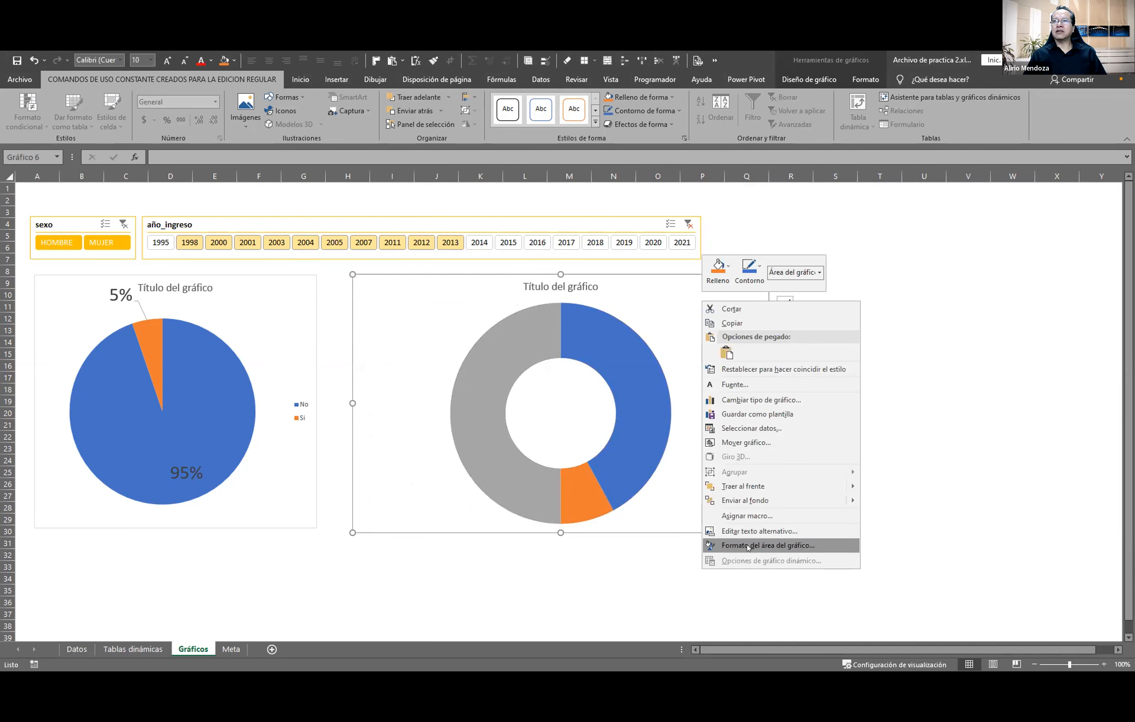
pyautogui.click(748, 546)
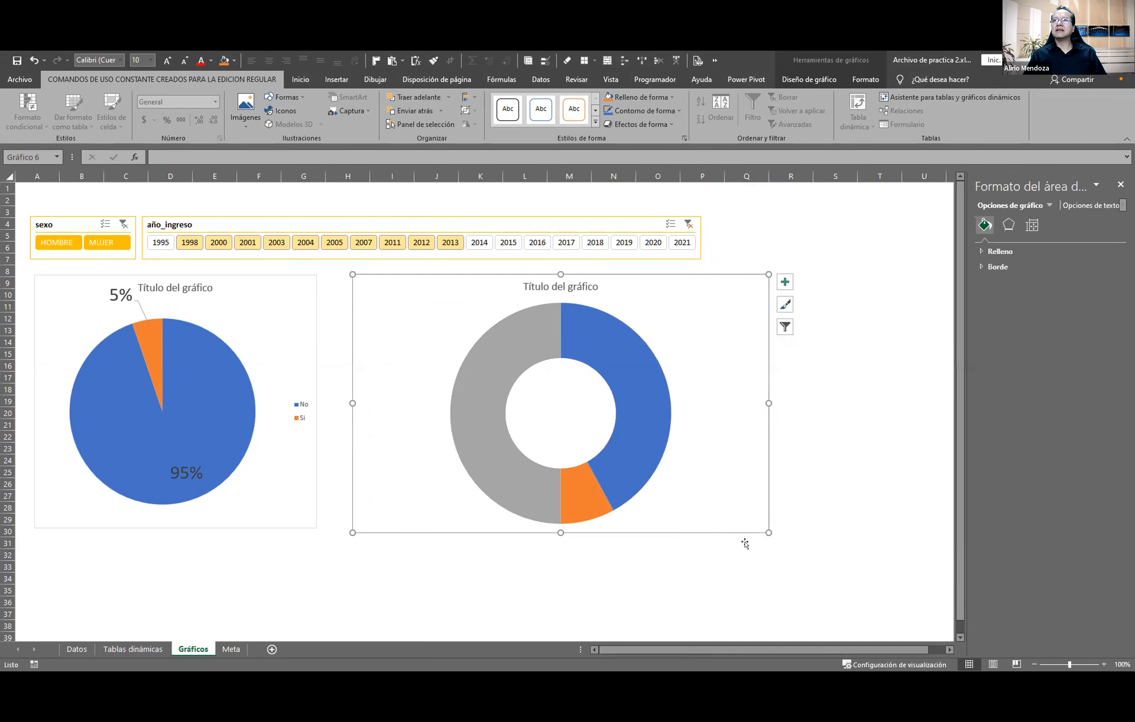
pyautogui.click(1009, 227)
pyautogui.click(1010, 228)
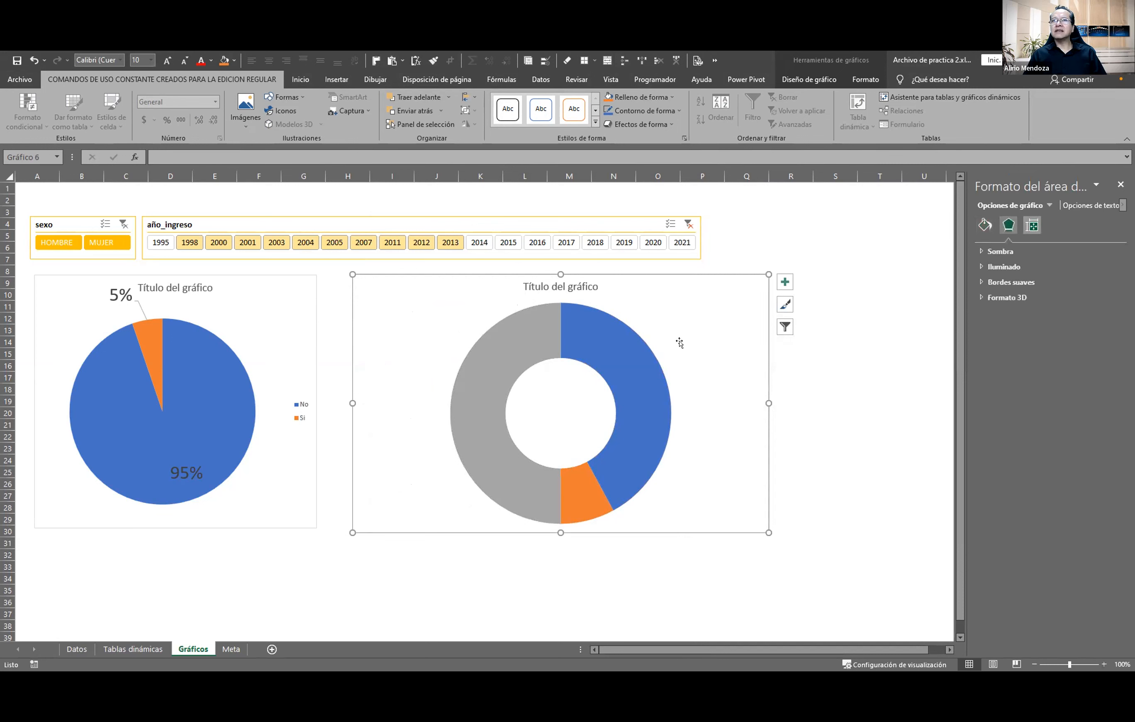
pyautogui.click(622, 352)
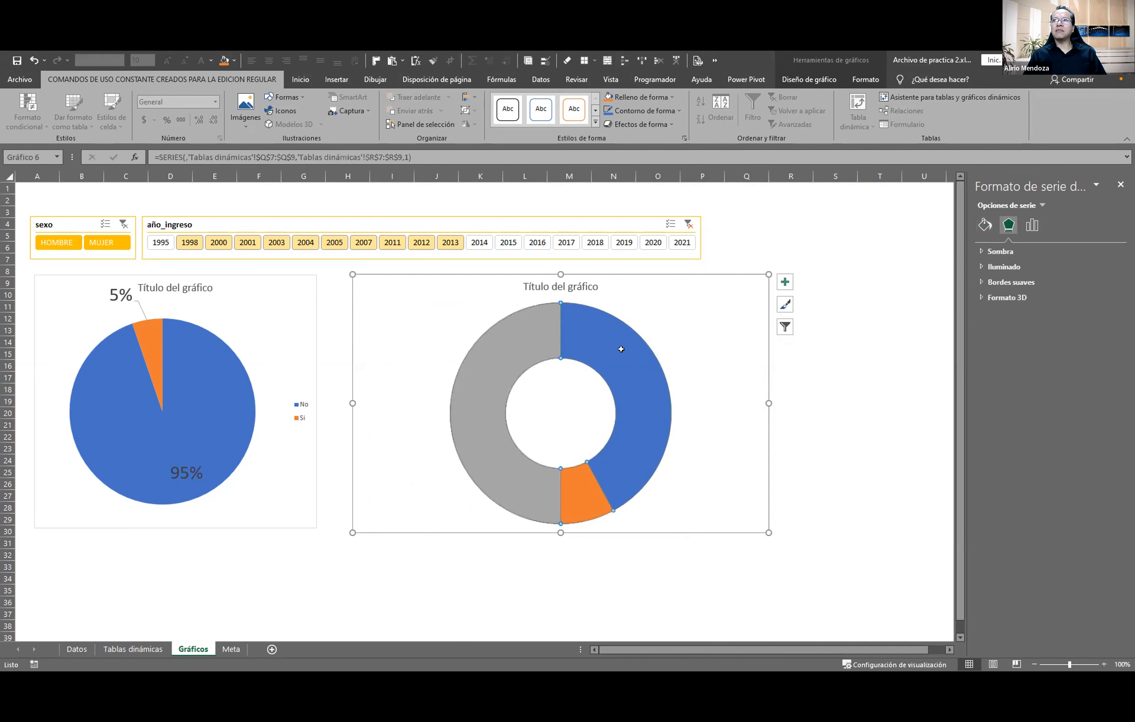
pyautogui.click(1032, 225)
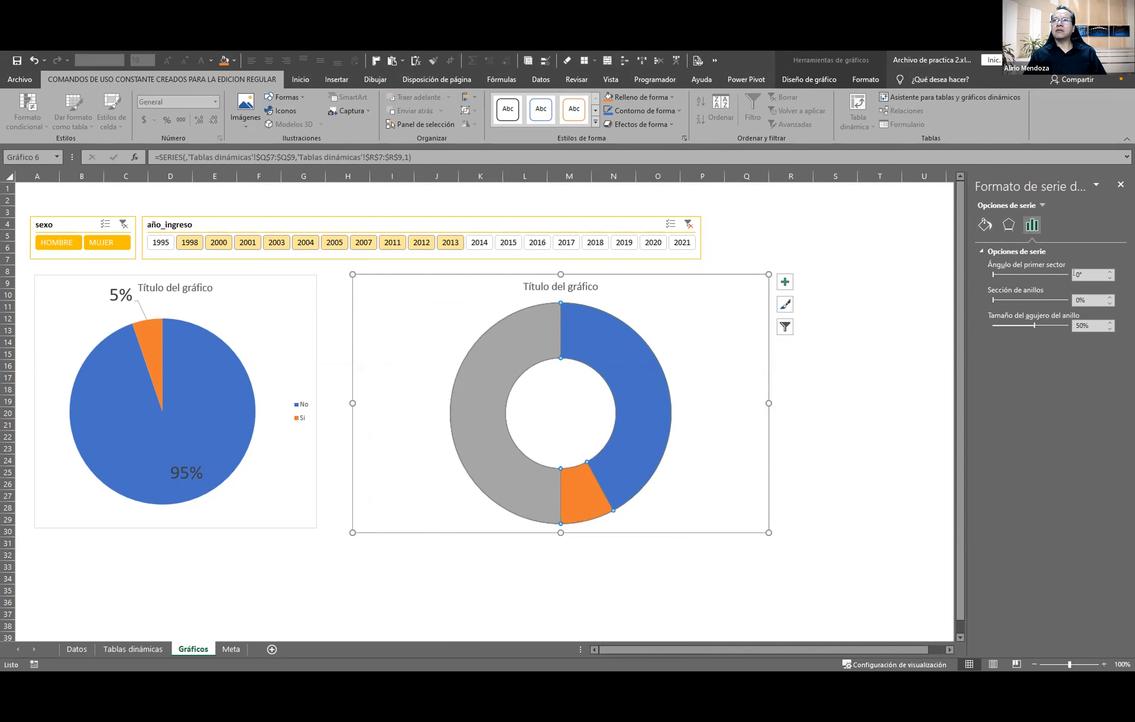
pyautogui.click(1071, 280)
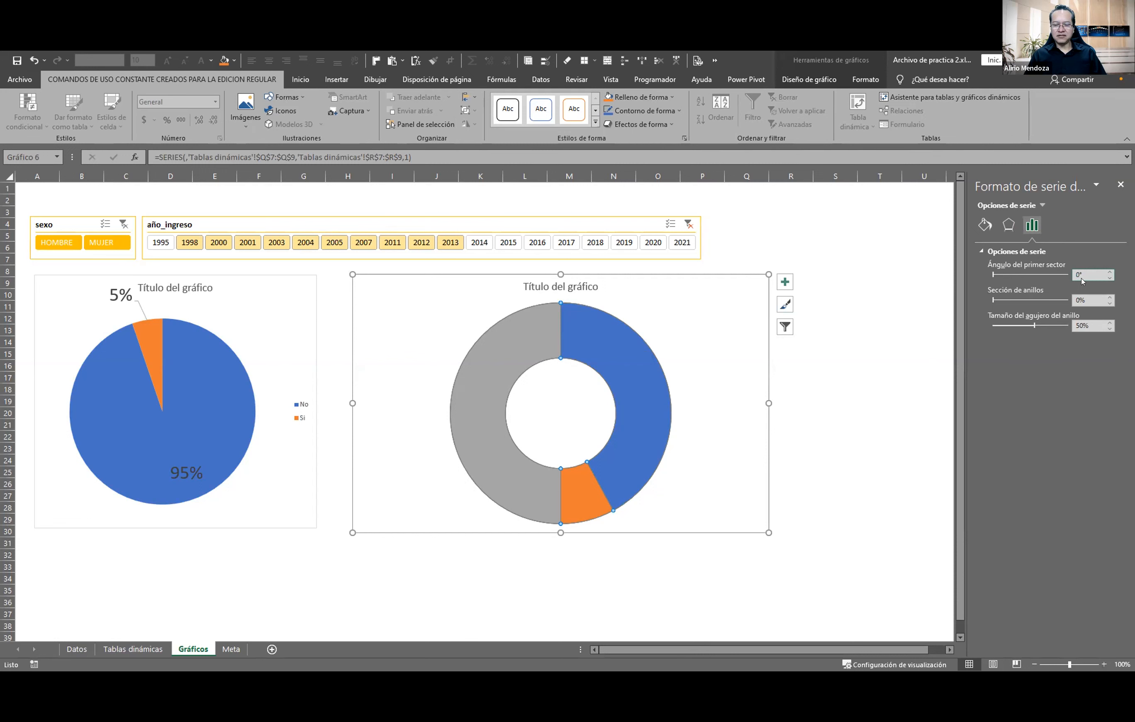
pyautogui.write('27')
pyautogui.press('Return')
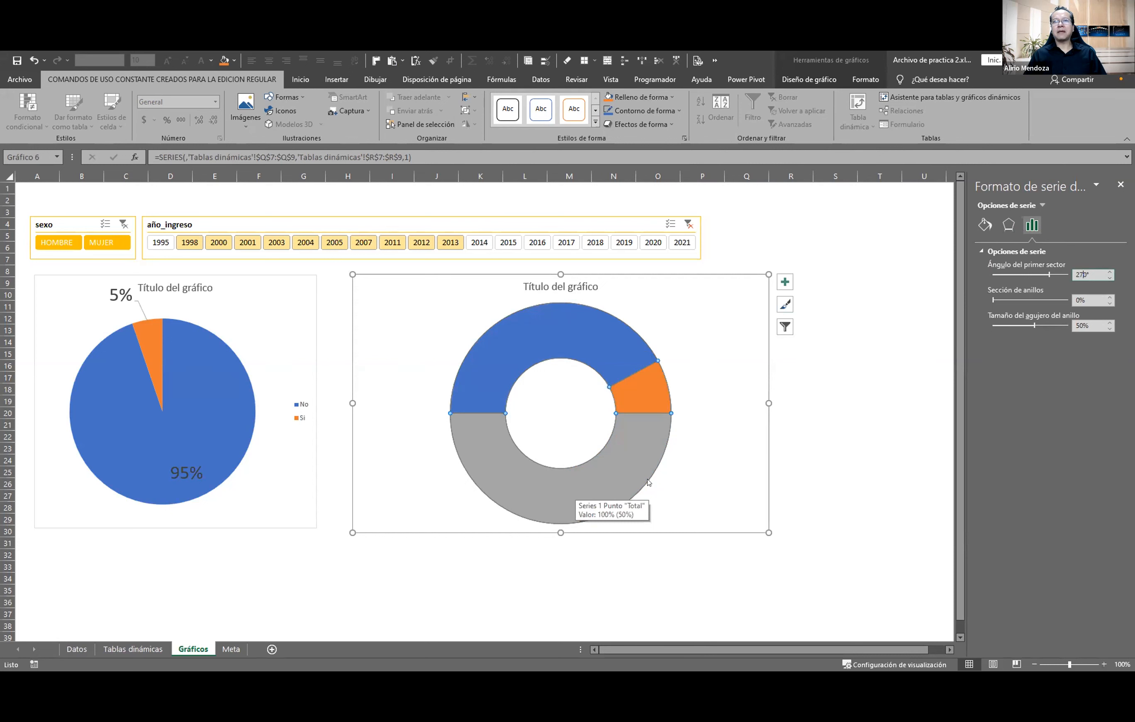
# Add data labels to the doughnut chart and extend its height down to about row 35
pyautogui.click(687, 475)
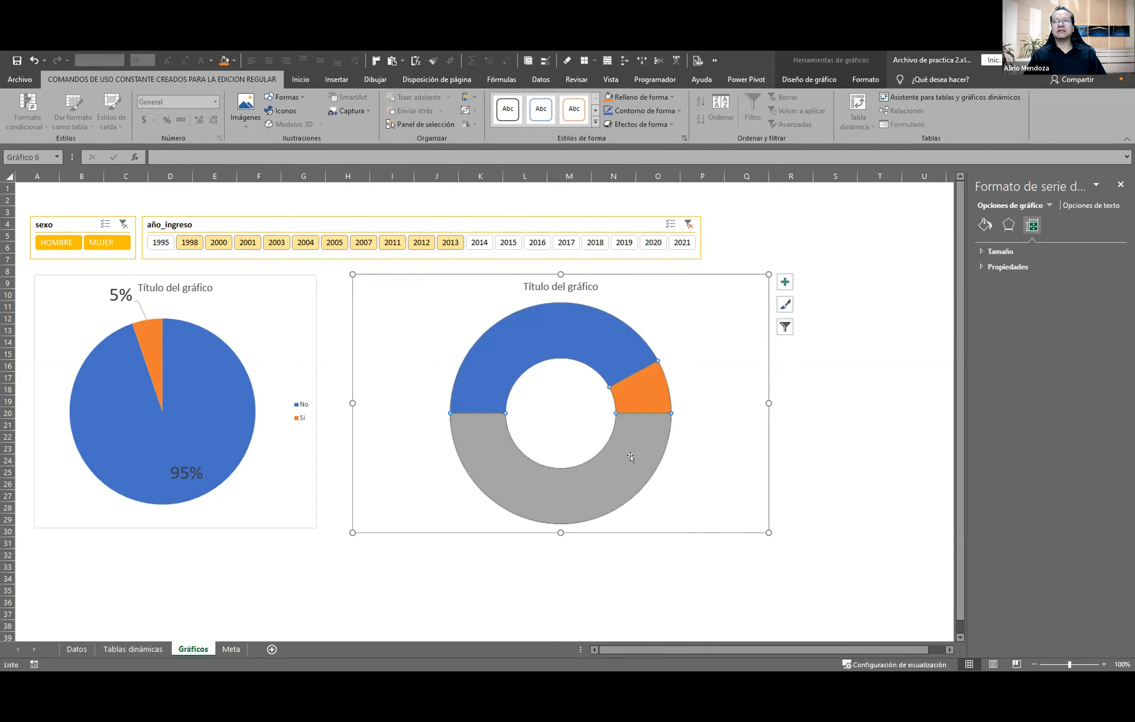
pyautogui.click(630, 456)
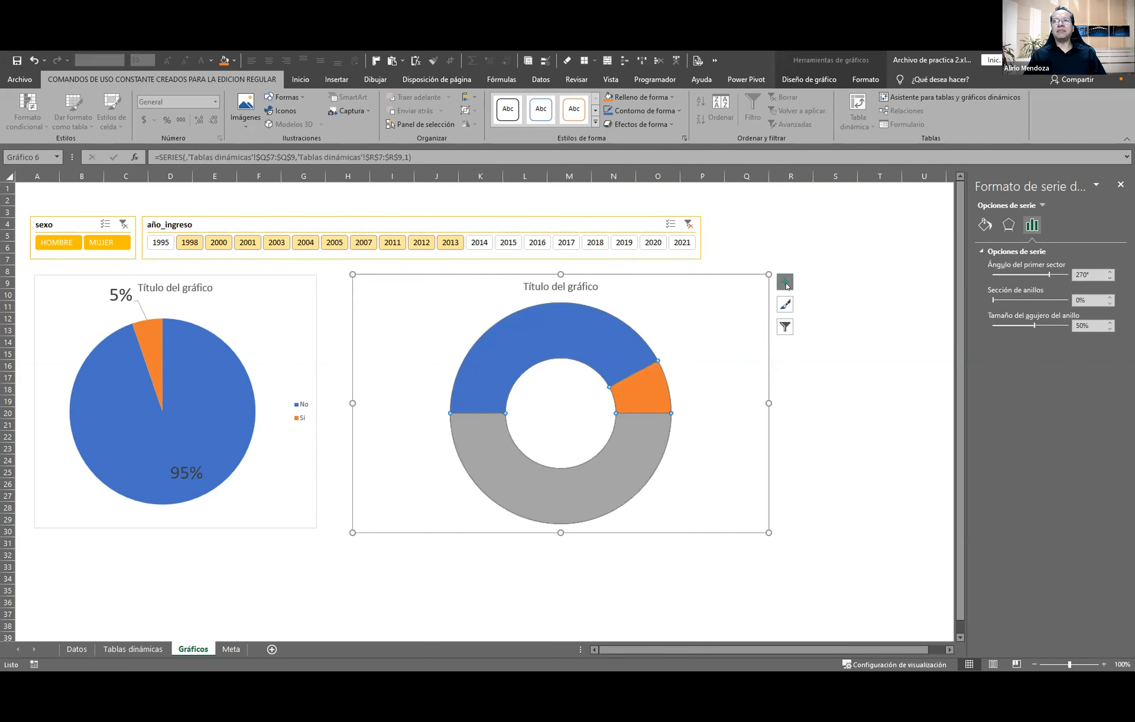
pyautogui.click(813, 308)
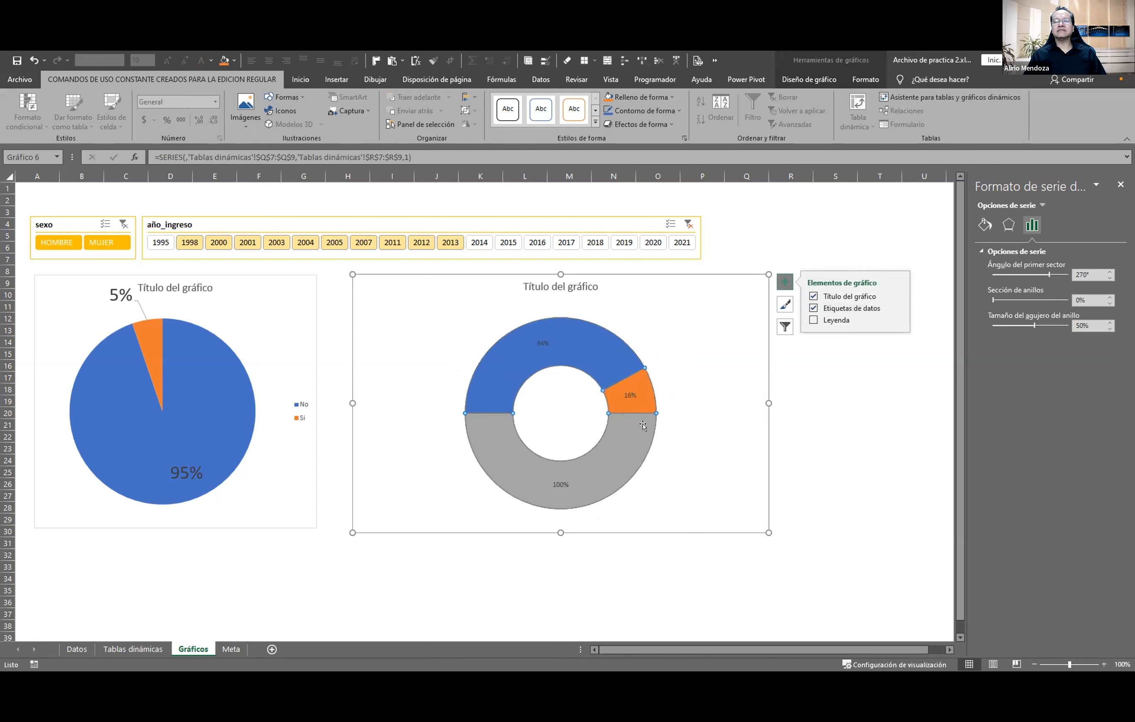
pyautogui.moveTo(556, 527); pyautogui.dragTo(548, 585)
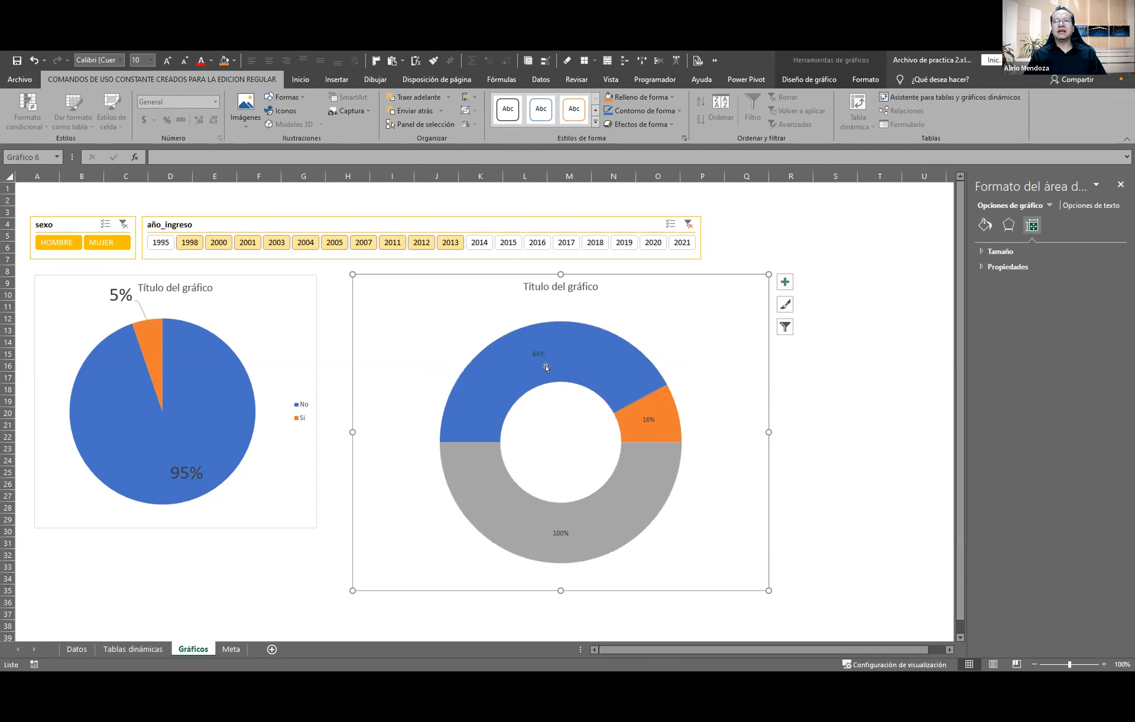
# Set the font size of the doughnut chart's data labels to 20
pyautogui.click(537, 353)
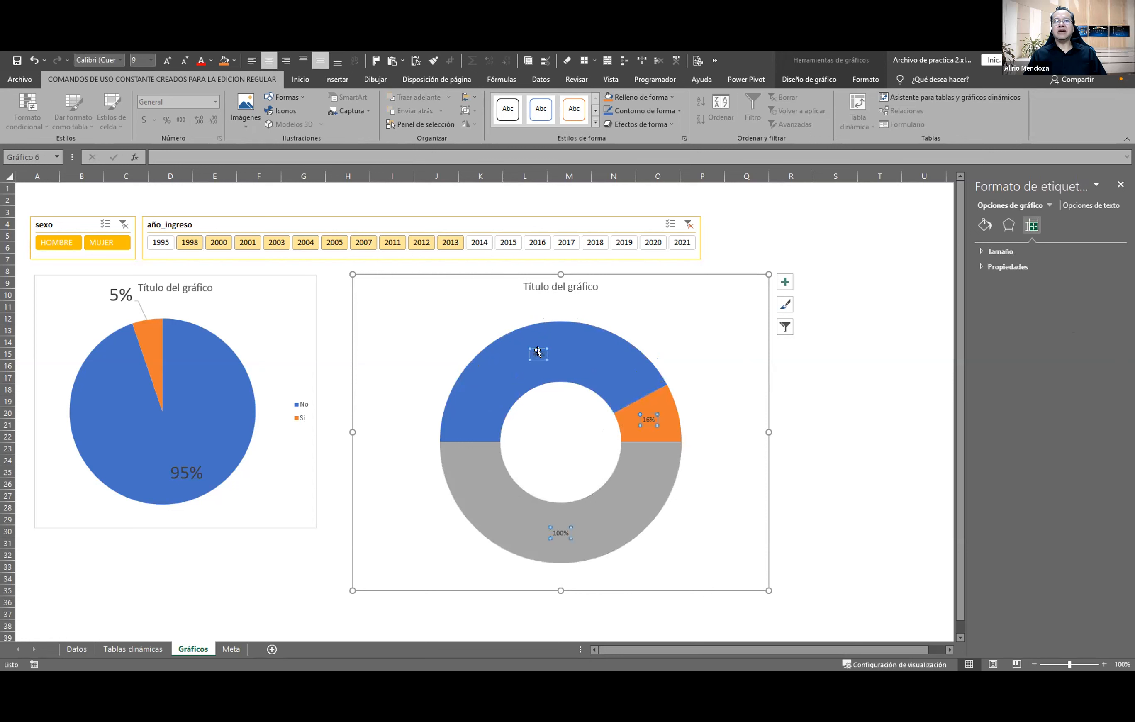
pyautogui.click(150, 61)
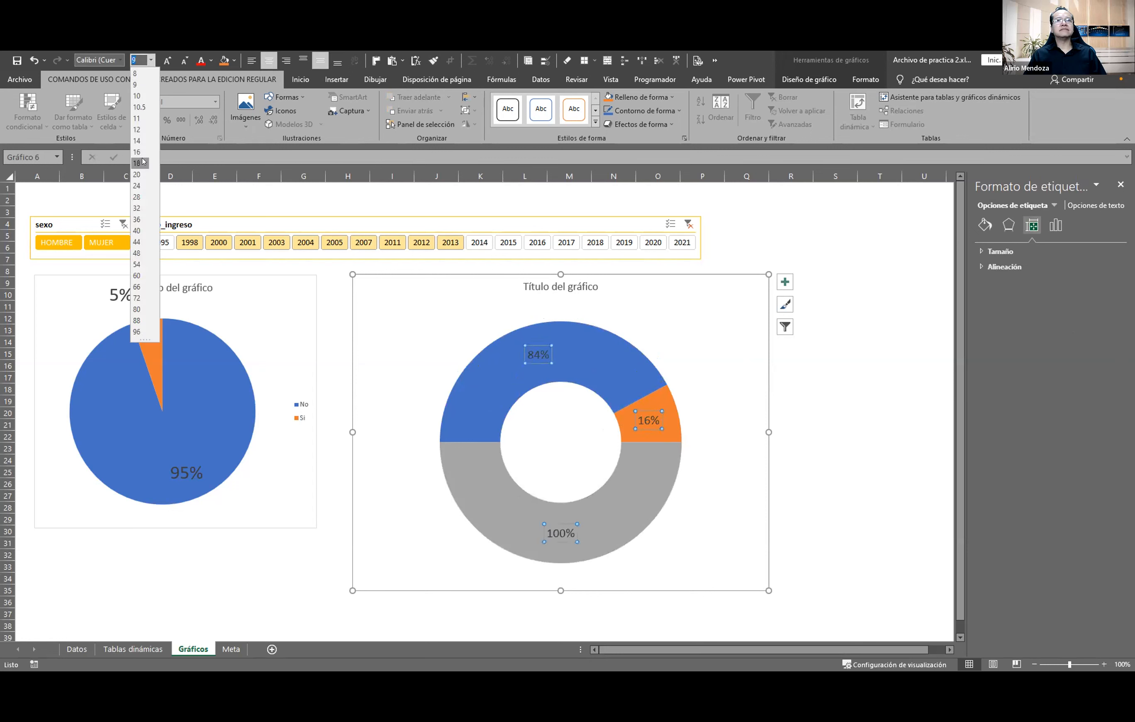
pyautogui.click(139, 163)
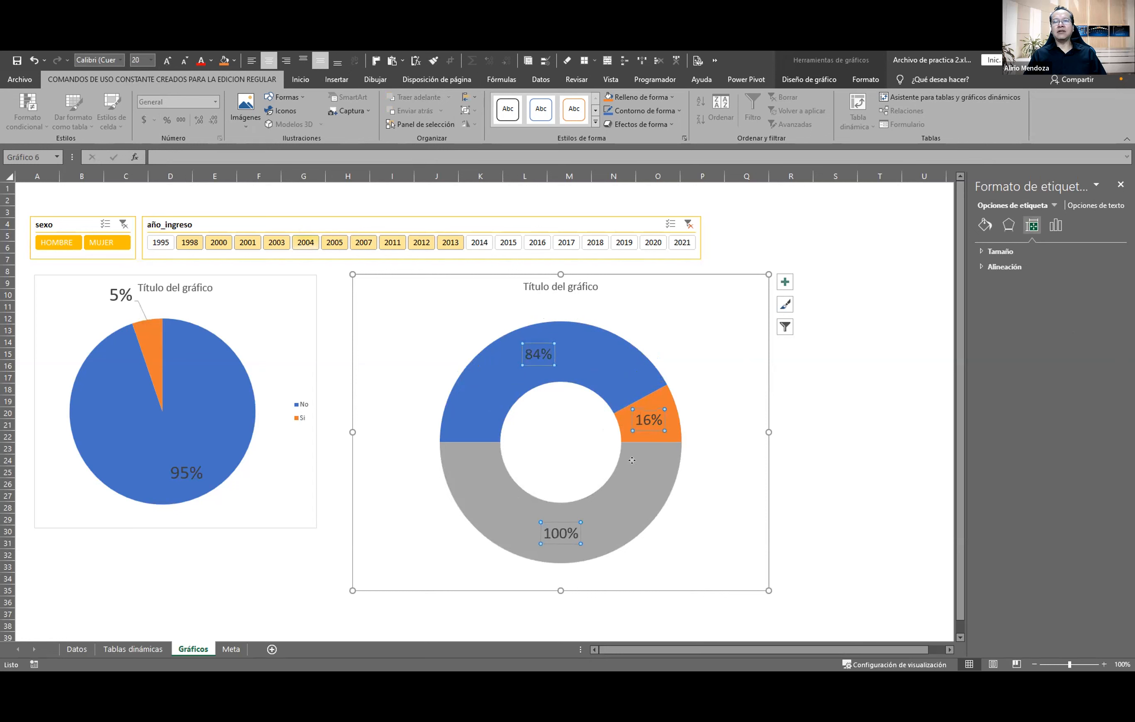
# Remove the fill from the doughnut's grey total slice so only the upper half ring shows
pyautogui.click(658, 465)
pyautogui.click(658, 465)
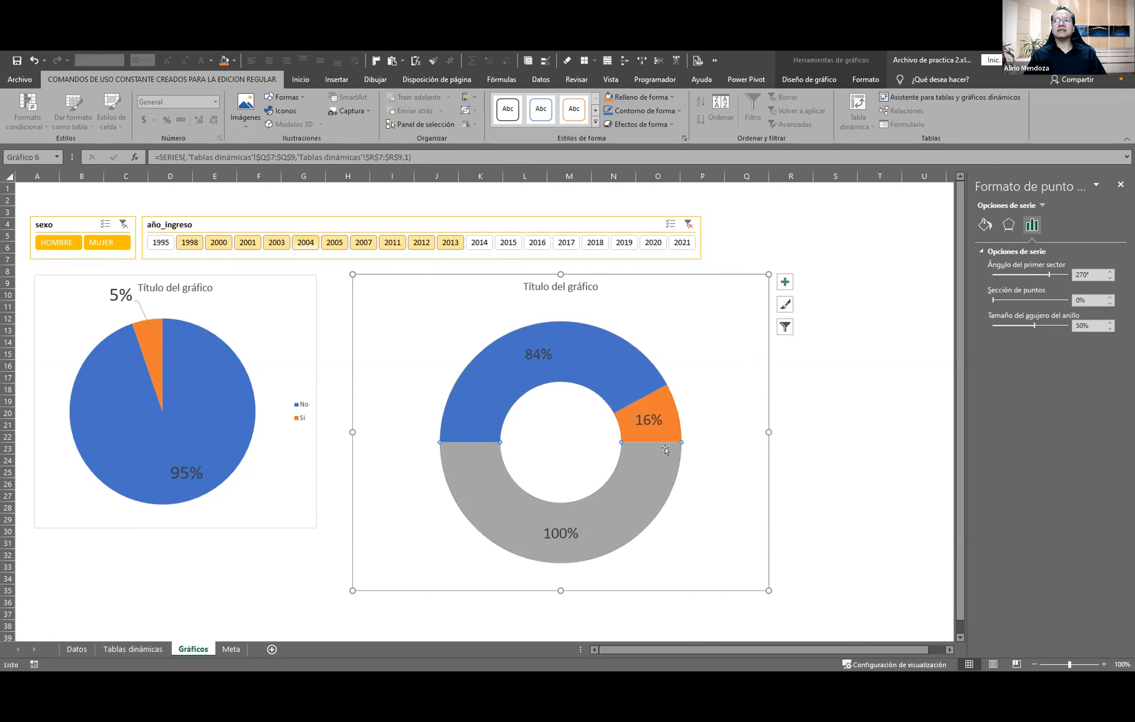
pyautogui.click(133, 649)
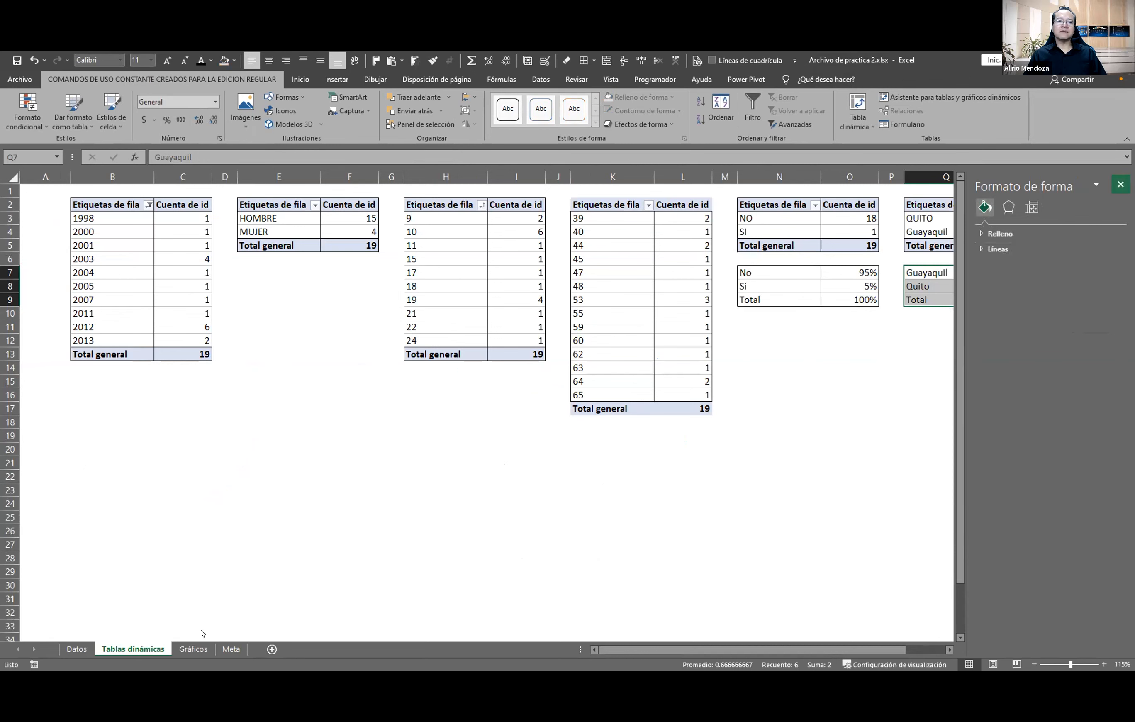
pyautogui.click(193, 649)
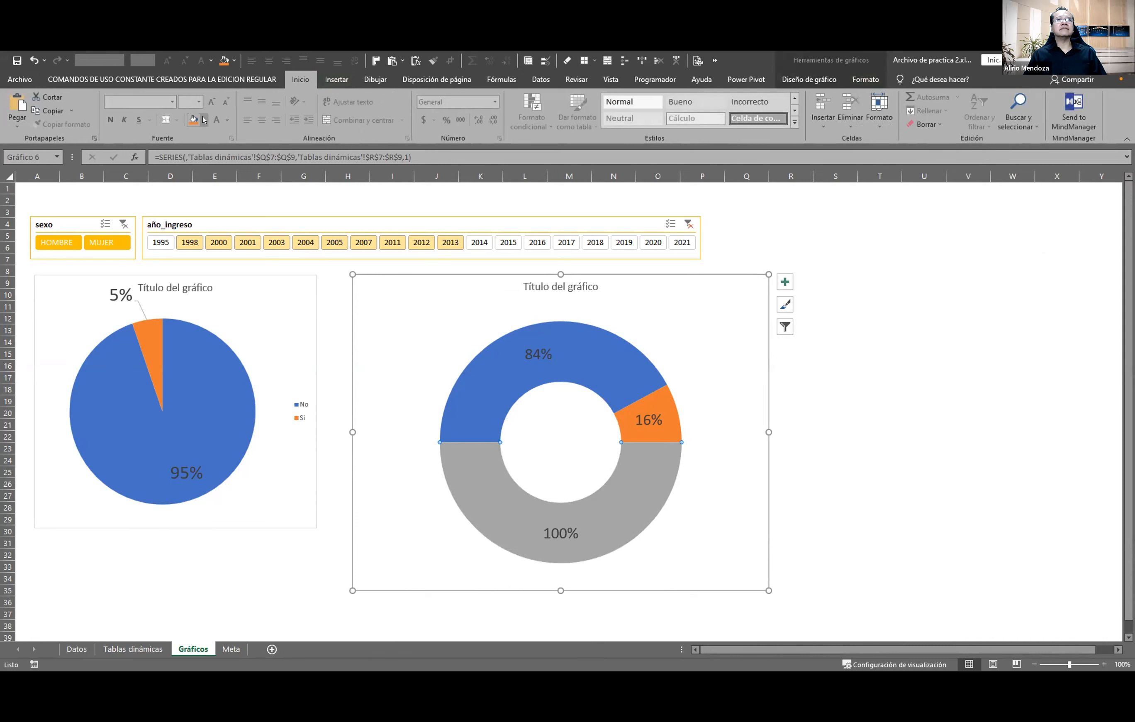
pyautogui.click(216, 239)
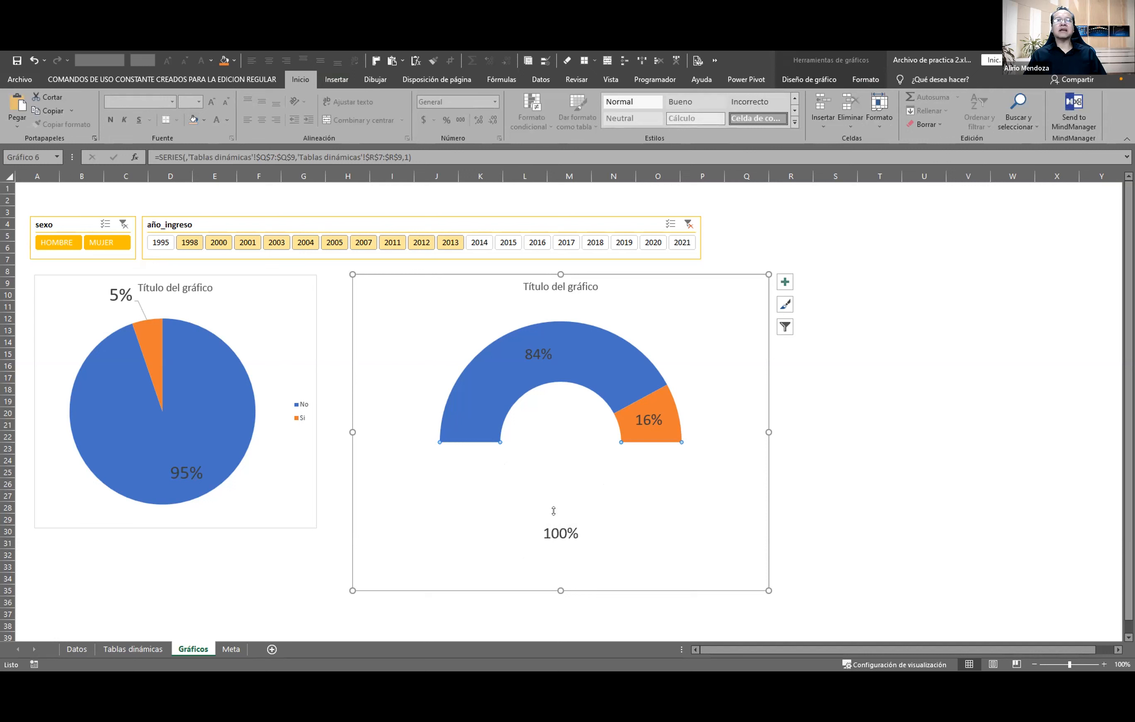
# Delete the total slice's 100% label from the half doughnut and make the blue slice's label white
pyautogui.click(559, 525)
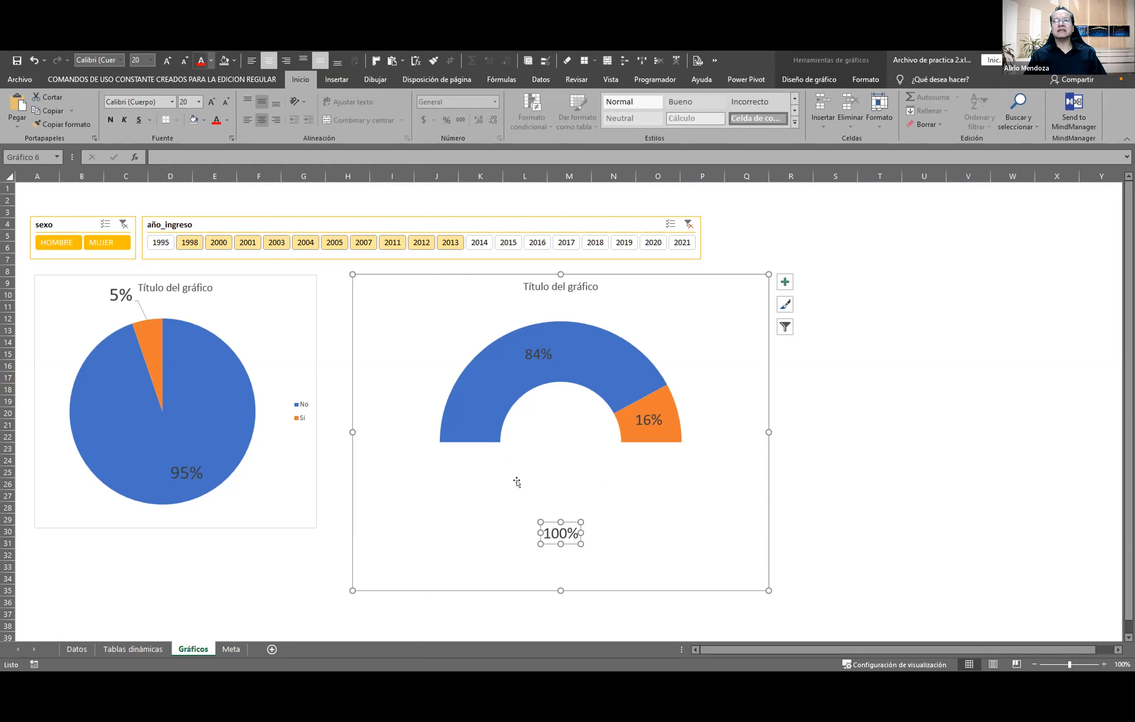
pyautogui.click(508, 370)
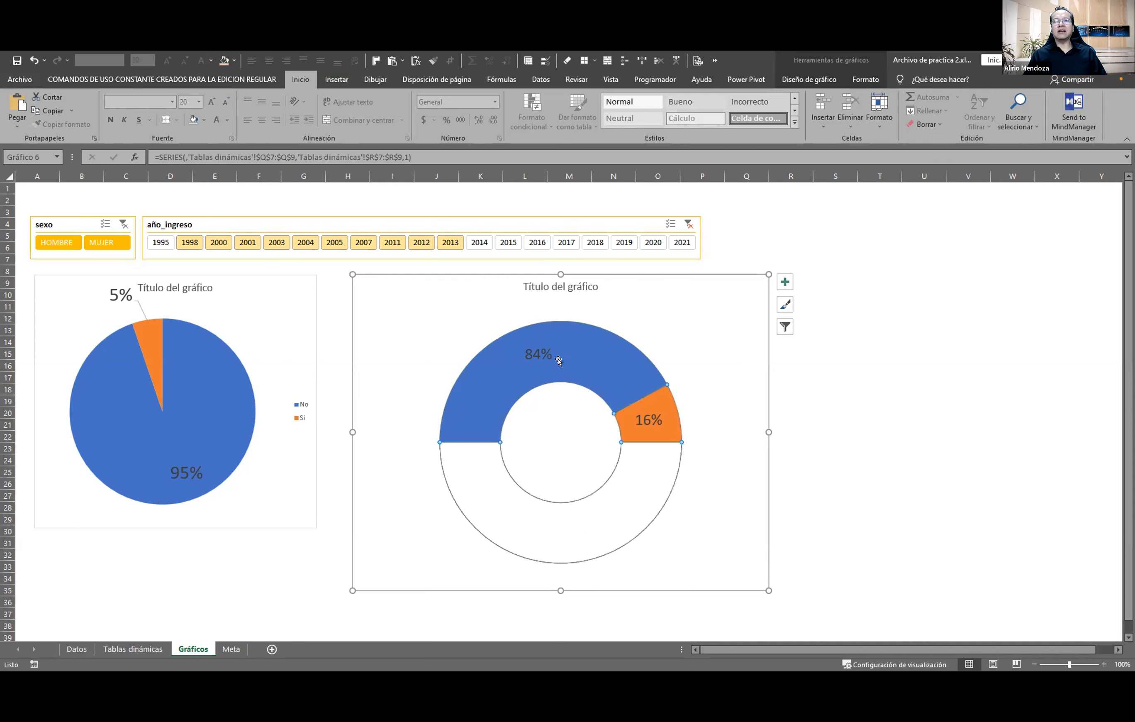
pyautogui.click(539, 344)
pyautogui.click(540, 341)
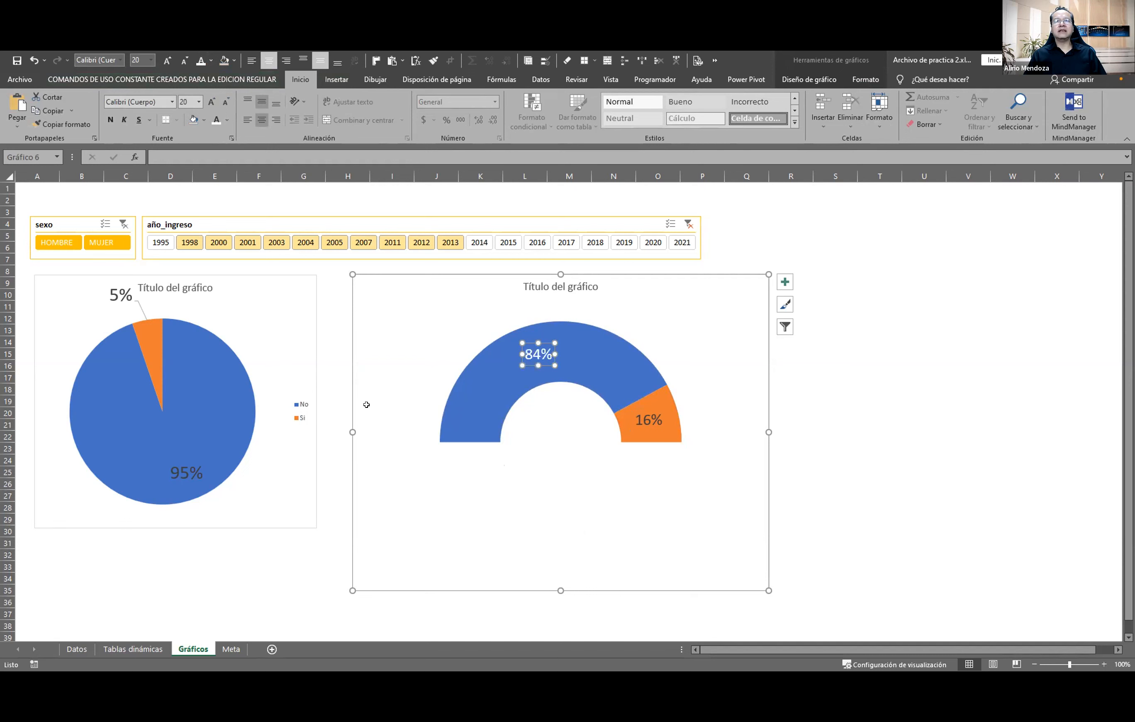
pyautogui.click(330, 399)
# Clear the año_ingreso slicer filter and enlarge the pie chart to about columns A–H, rows 8–35, matching the doughnut chart's height
pyautogui.click(687, 224)
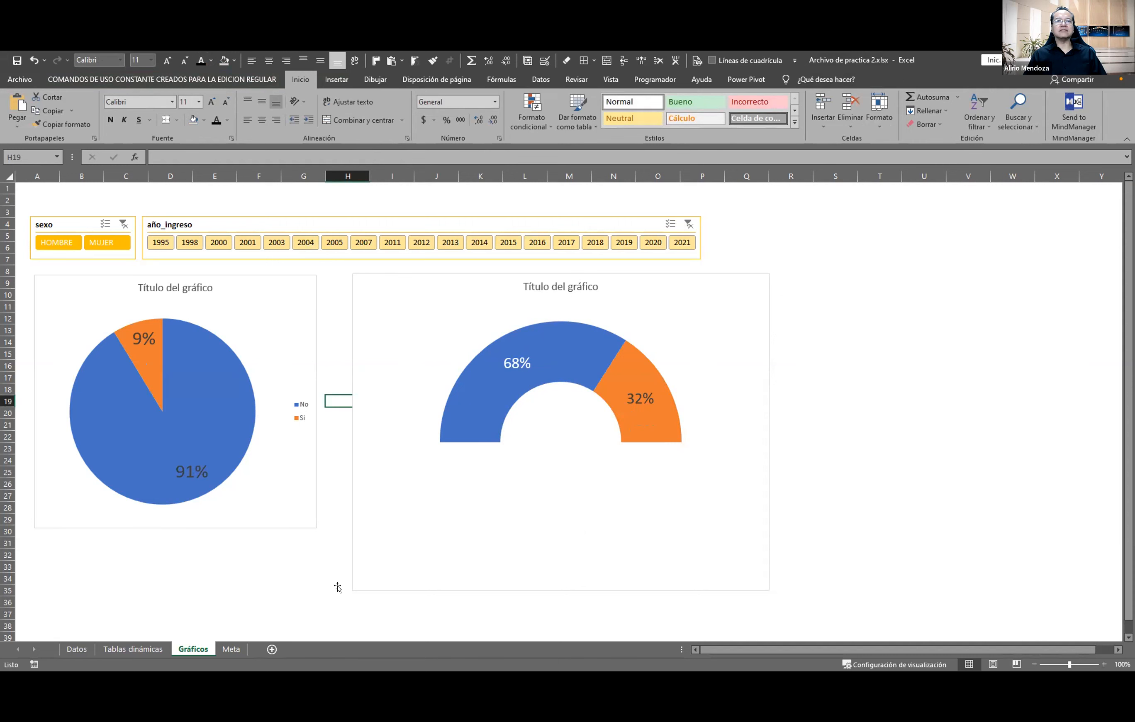
pyautogui.moveTo(316, 528); pyautogui.dragTo(339, 588)
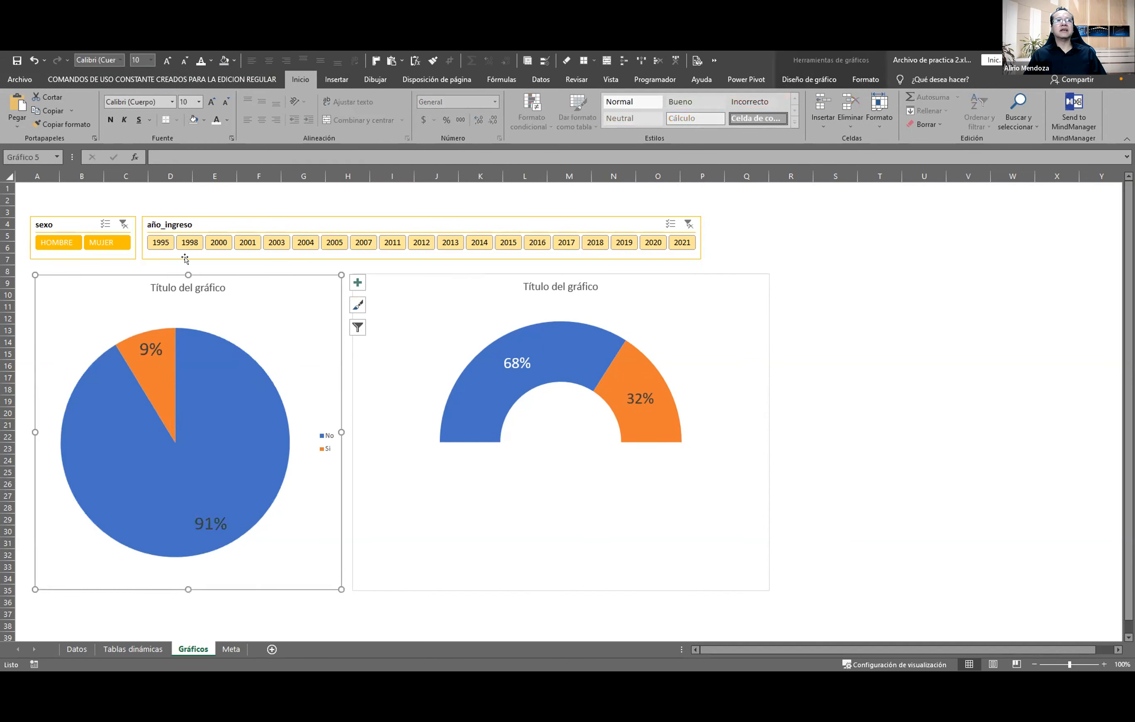
pyautogui.click(348, 601)
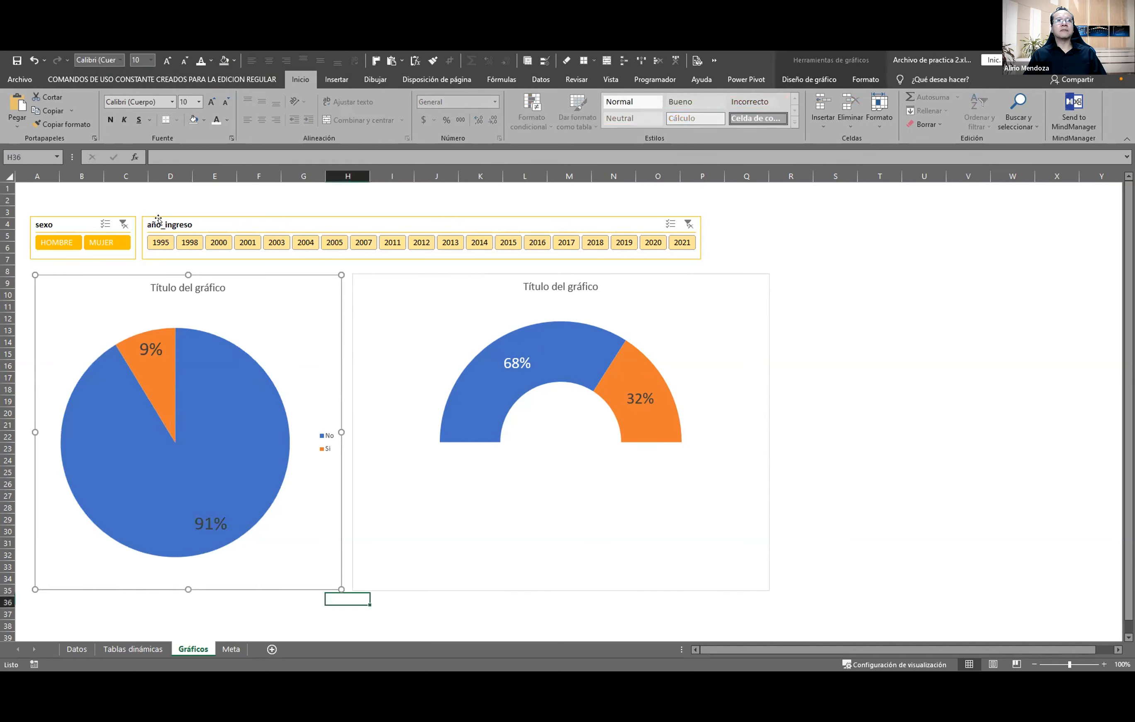
# Test the charts by filtering the sexo slicer to MUJER and to HOMBRE, and clear that filter
pyautogui.click(104, 243)
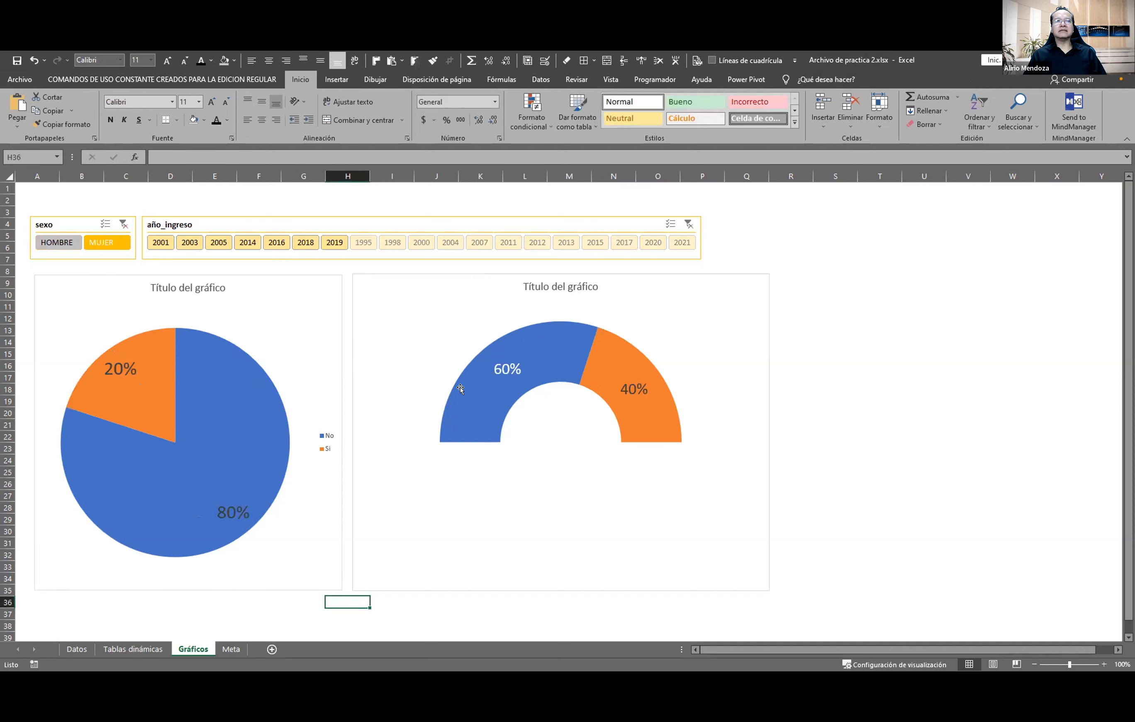
pyautogui.moveTo(489, 349)
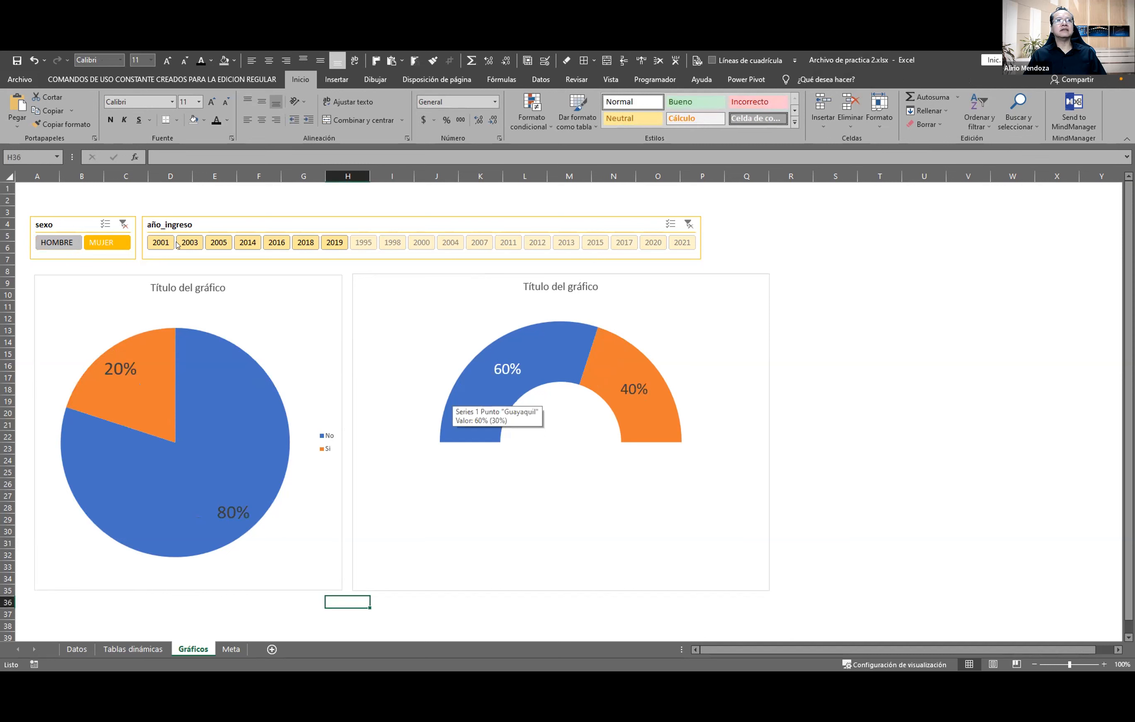
pyautogui.click(58, 243)
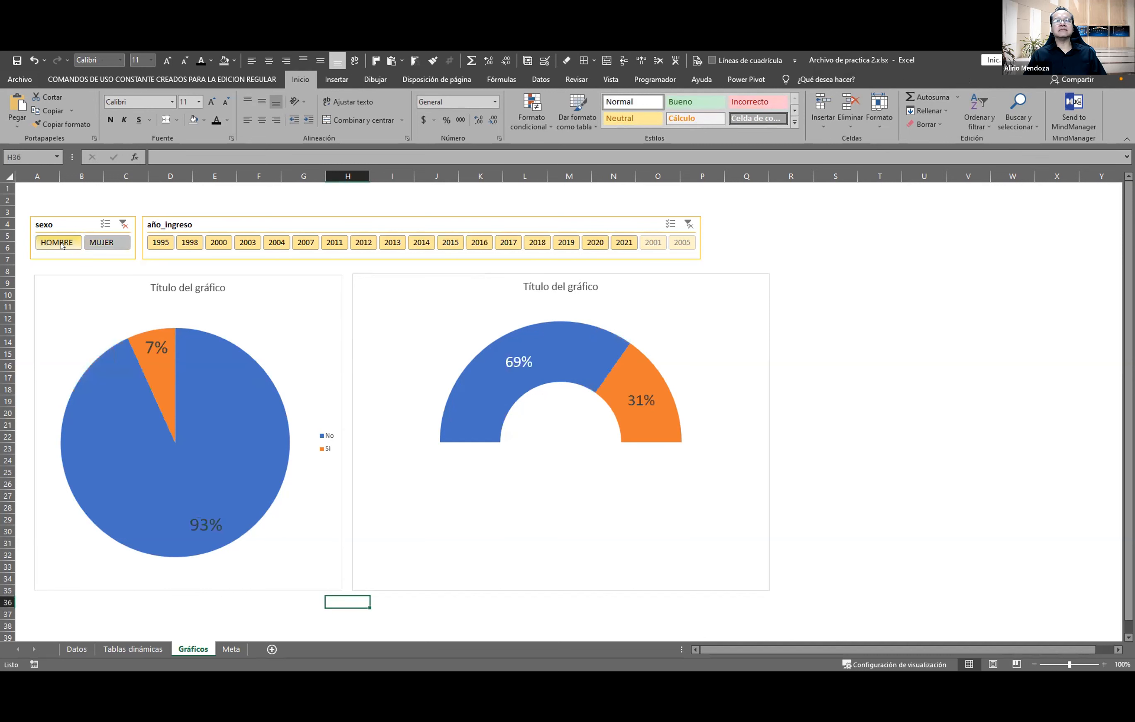
pyautogui.click(124, 224)
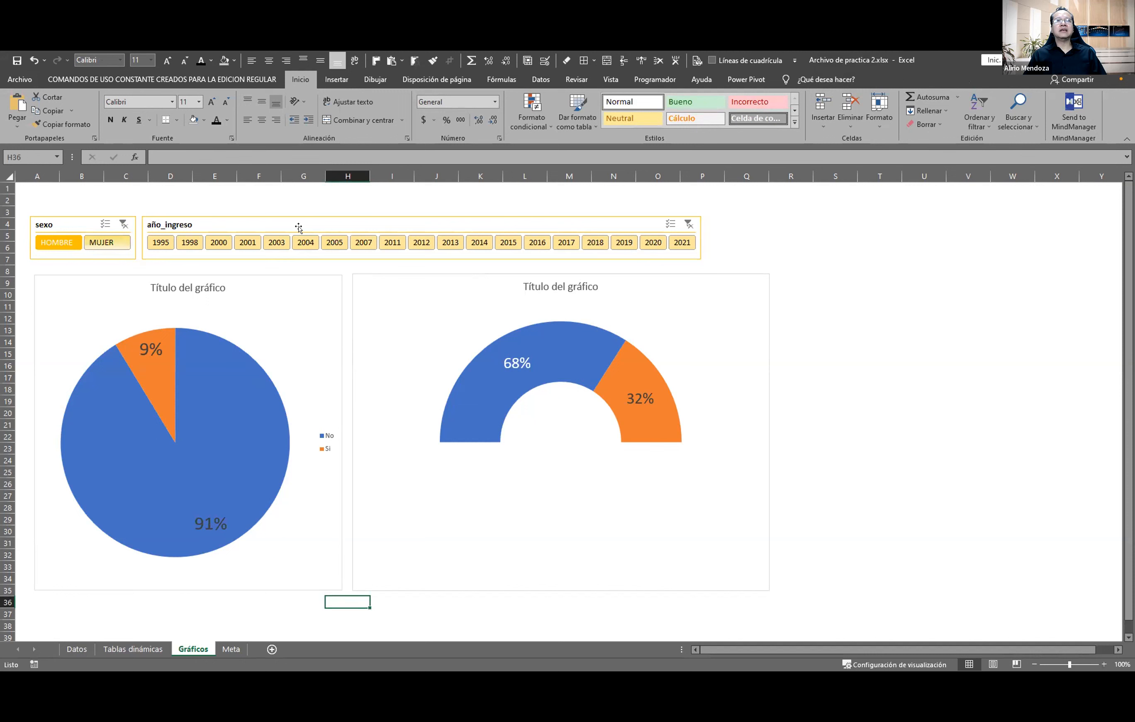
# Filter the sexo slicer to HOMBRE and extend the año_ingreso selection to 2003–2018
pyautogui.click(392, 243)
pyautogui.click(54, 241)
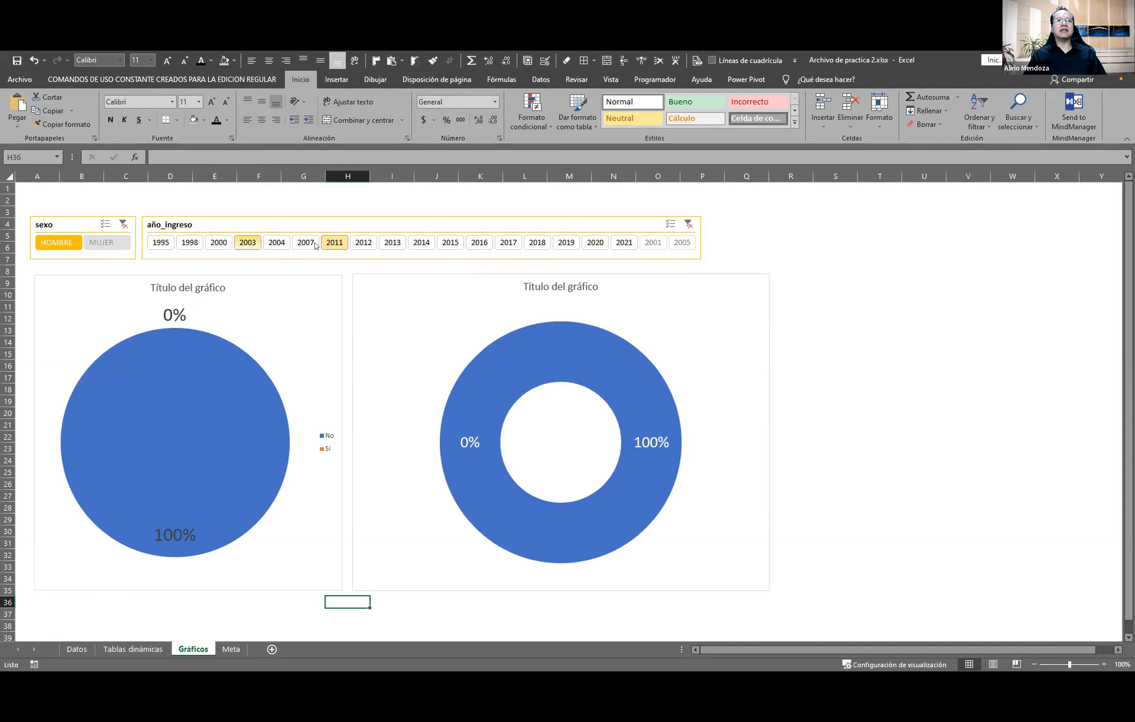
pyautogui.click(363, 243)
pyautogui.click(413, 241)
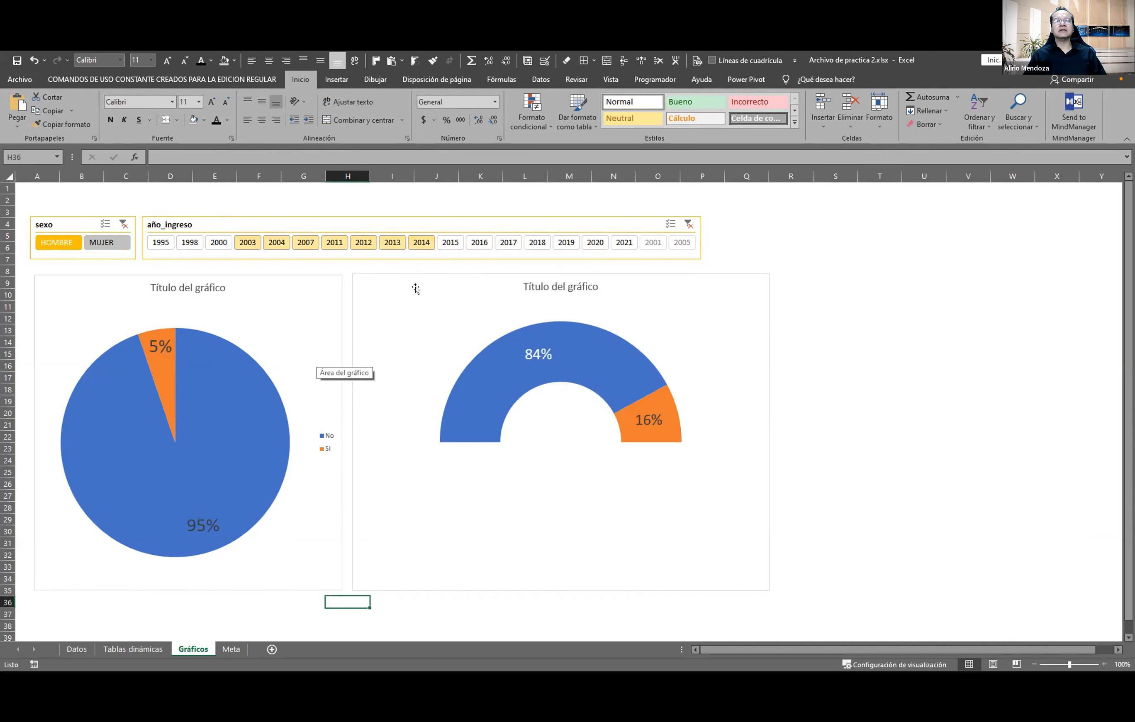
pyautogui.keyDown('shift'); pyautogui.click(542, 244); pyautogui.keyUp('shift')
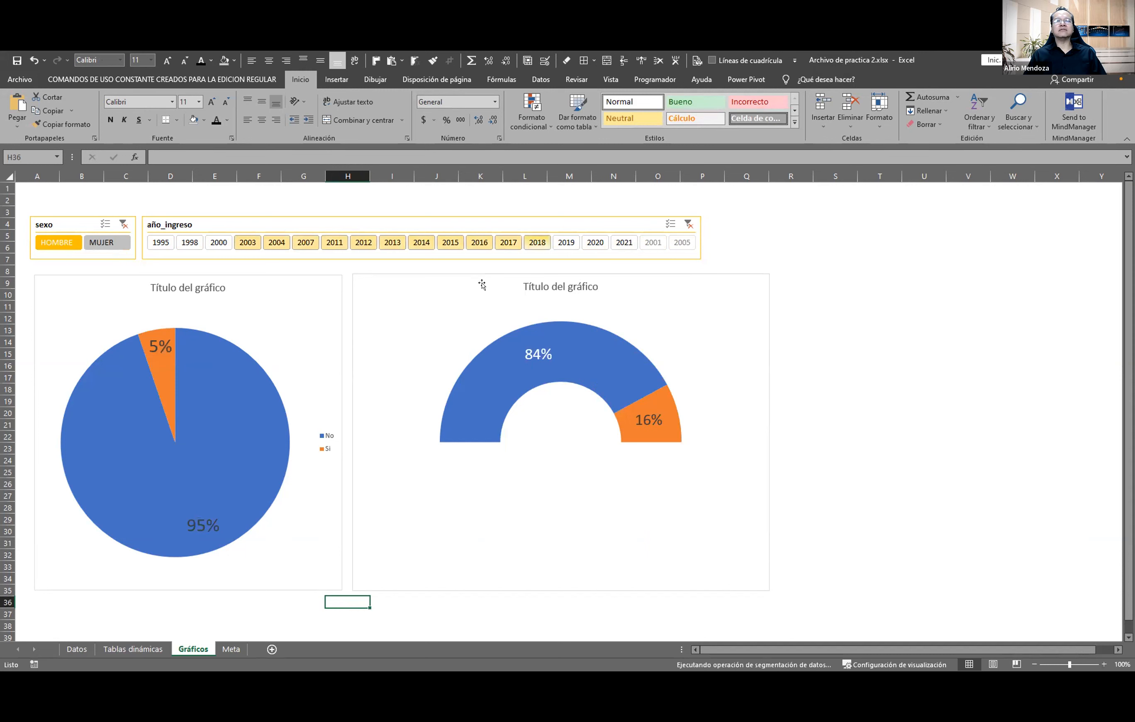
# Restart the año_ingreso selection at 2003 and extend it first to 2012 and up to 2016
pyautogui.click(239, 243)
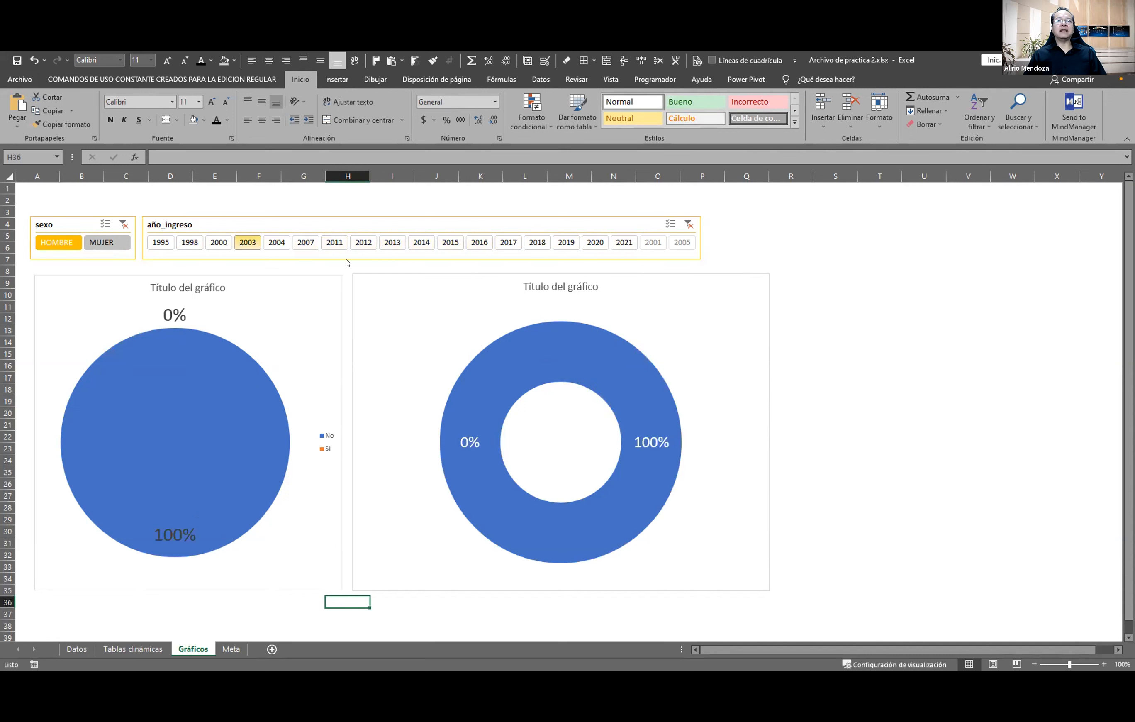
pyautogui.keyDown('shift'); pyautogui.click(354, 248); pyautogui.keyUp('shift')
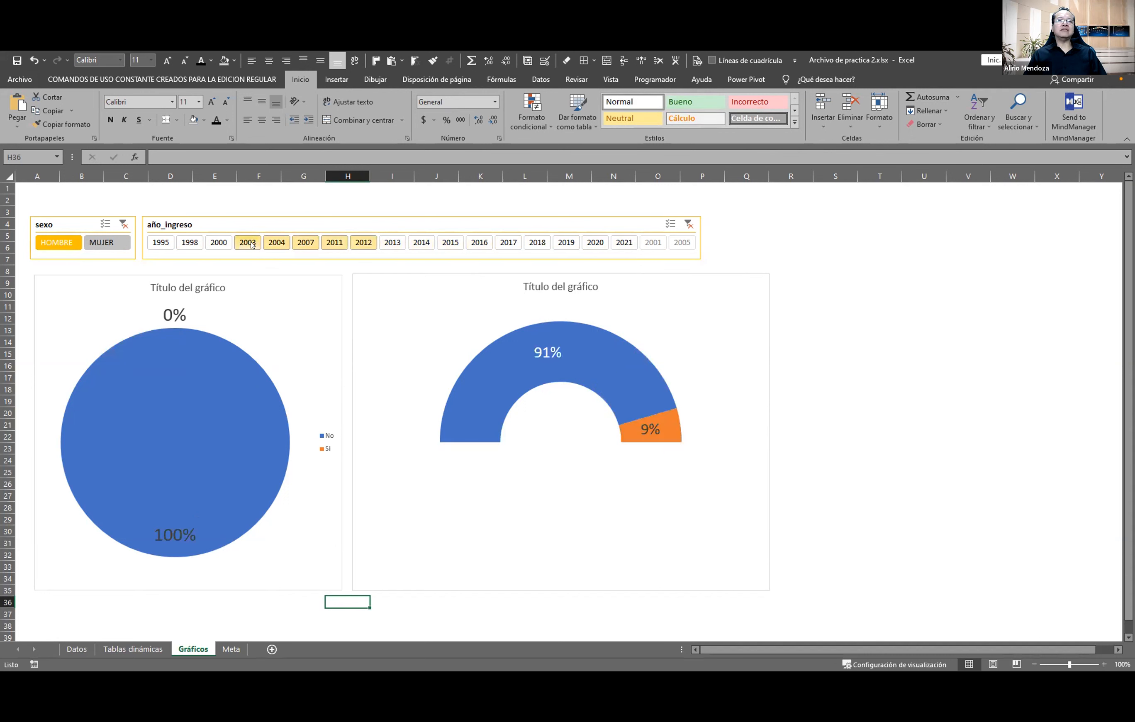
pyautogui.keyDown('shift'); pyautogui.click(402, 244); pyautogui.keyUp('shift')
pyautogui.keyDown('ctrl'); pyautogui.click(487, 244); pyautogui.keyUp('ctrl')
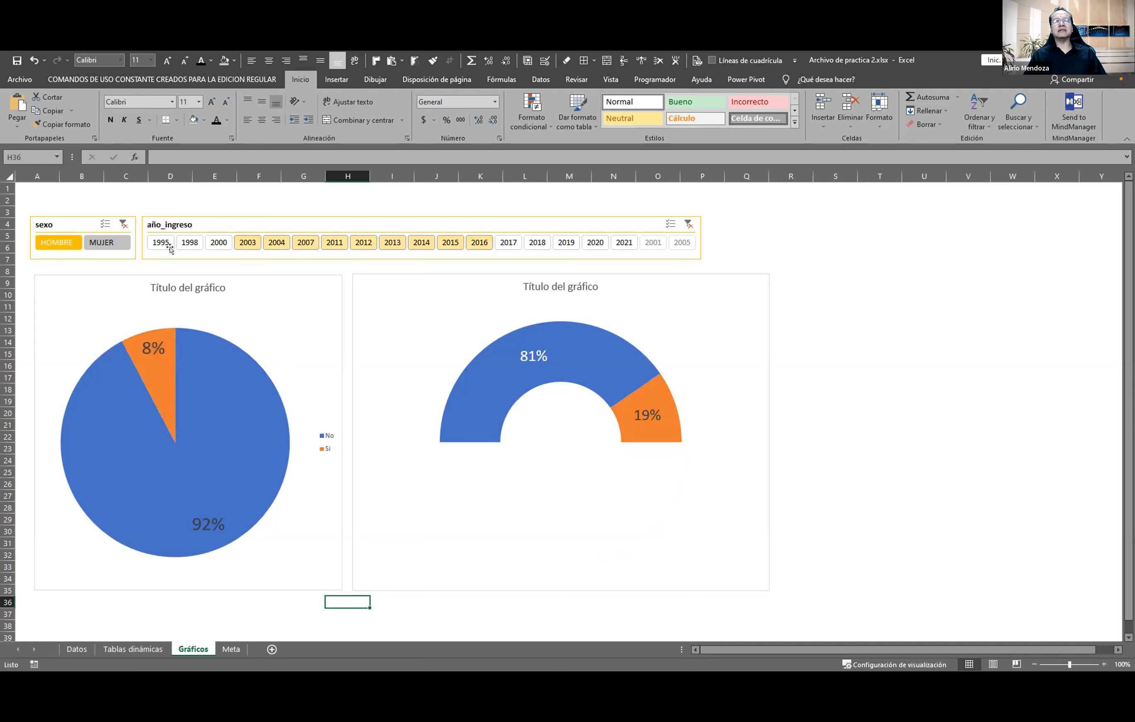
# Try the año_ingreso ranges 1995–2003, 2003–2016 and 2003–2018, and clear the year filter
pyautogui.keyDown('shift'); pyautogui.click(155, 245); pyautogui.keyUp('shift')
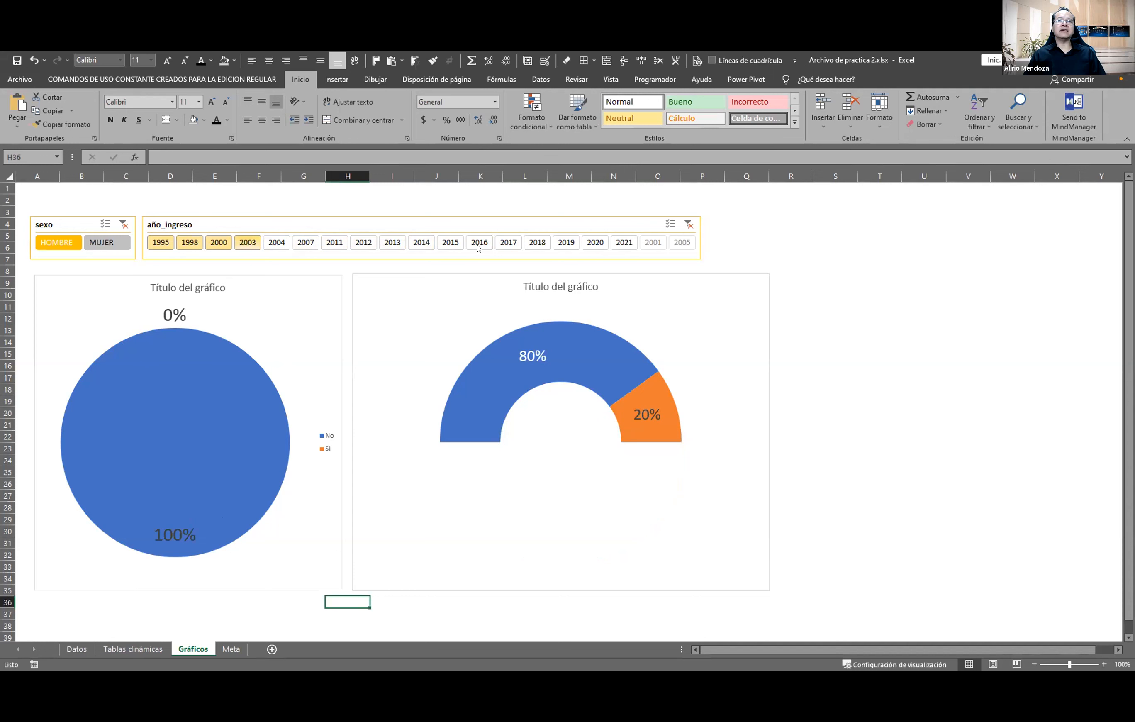
pyautogui.moveTo(478, 243); pyautogui.dragTo(251, 239)
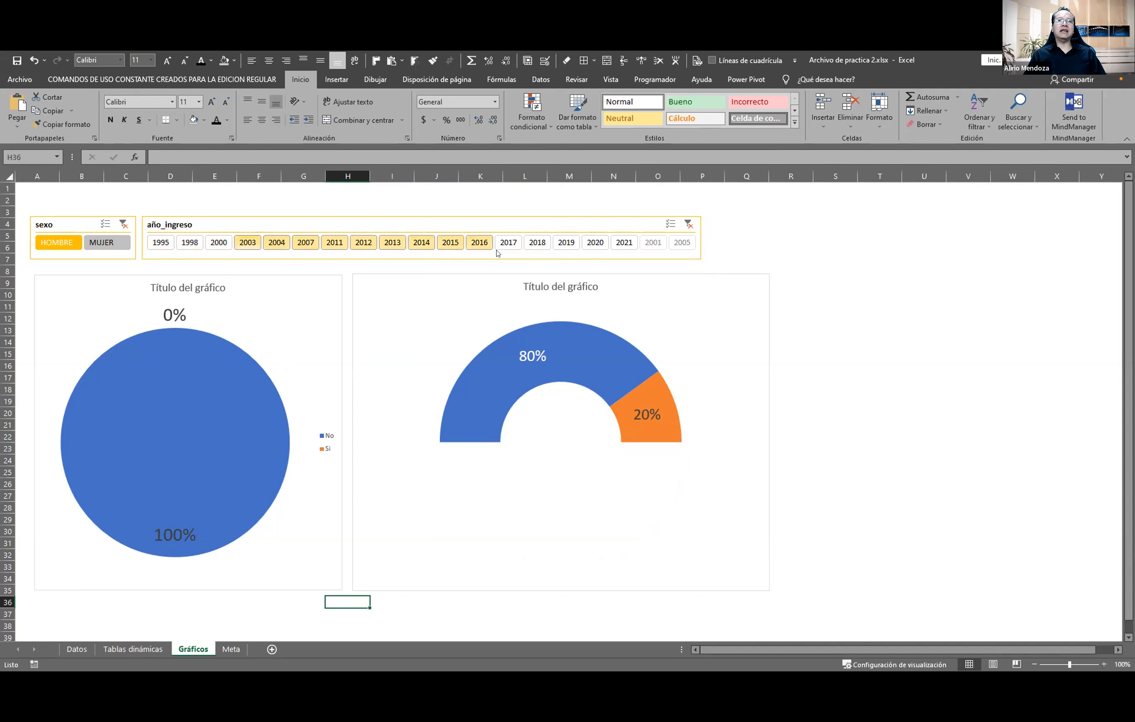
pyautogui.keyDown('ctrl'); pyautogui.click(538, 243); pyautogui.keyUp('ctrl')
pyautogui.moveTo(541, 246); pyautogui.dragTo(262, 246)
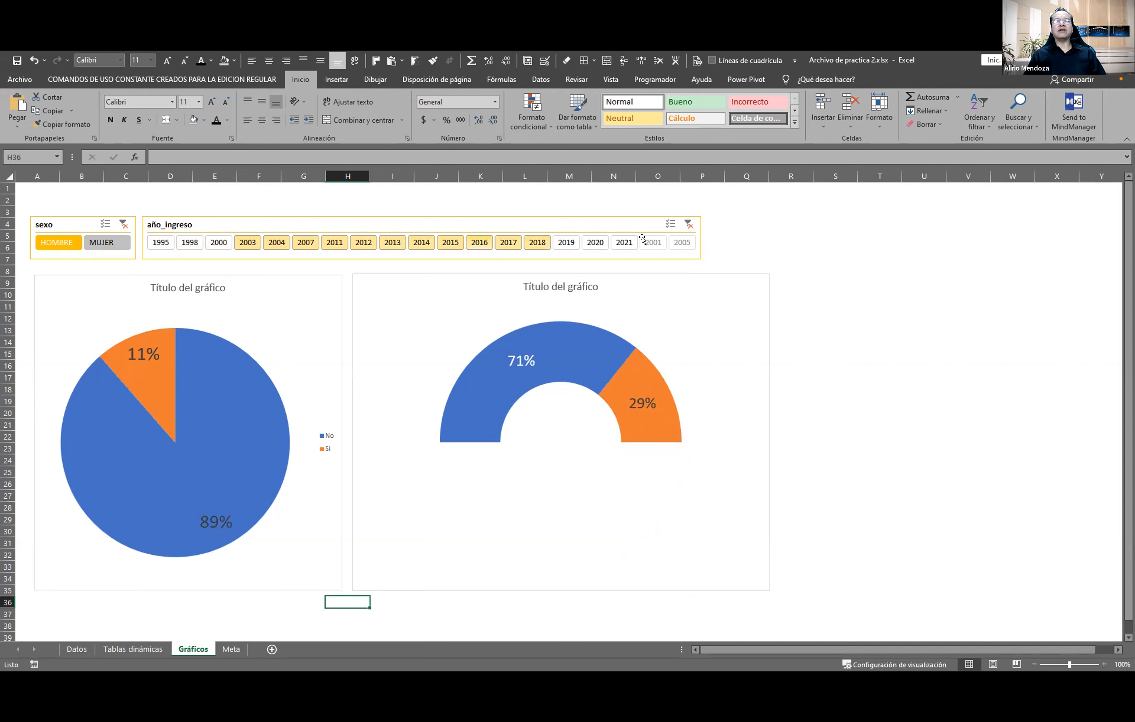
pyautogui.click(685, 224)
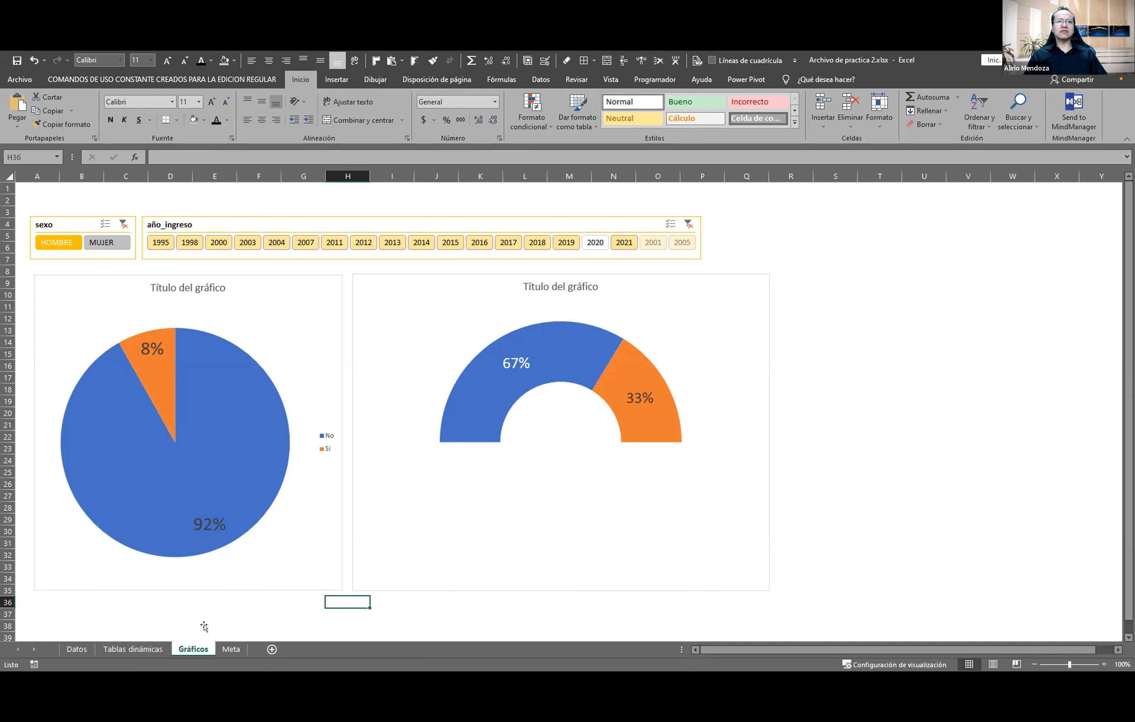
# Cut both charts together with the sexo and año_ingreso slicers from the Gráficos sheet
pyautogui.keyDown('ctrl'); pyautogui.click(393, 283); pyautogui.keyUp('ctrl')
pyautogui.keyDown('ctrl'); pyautogui.click(334, 279); pyautogui.keyUp('ctrl')
pyautogui.keyDown('ctrl'); pyautogui.click(83, 219); pyautogui.keyUp('ctrl')
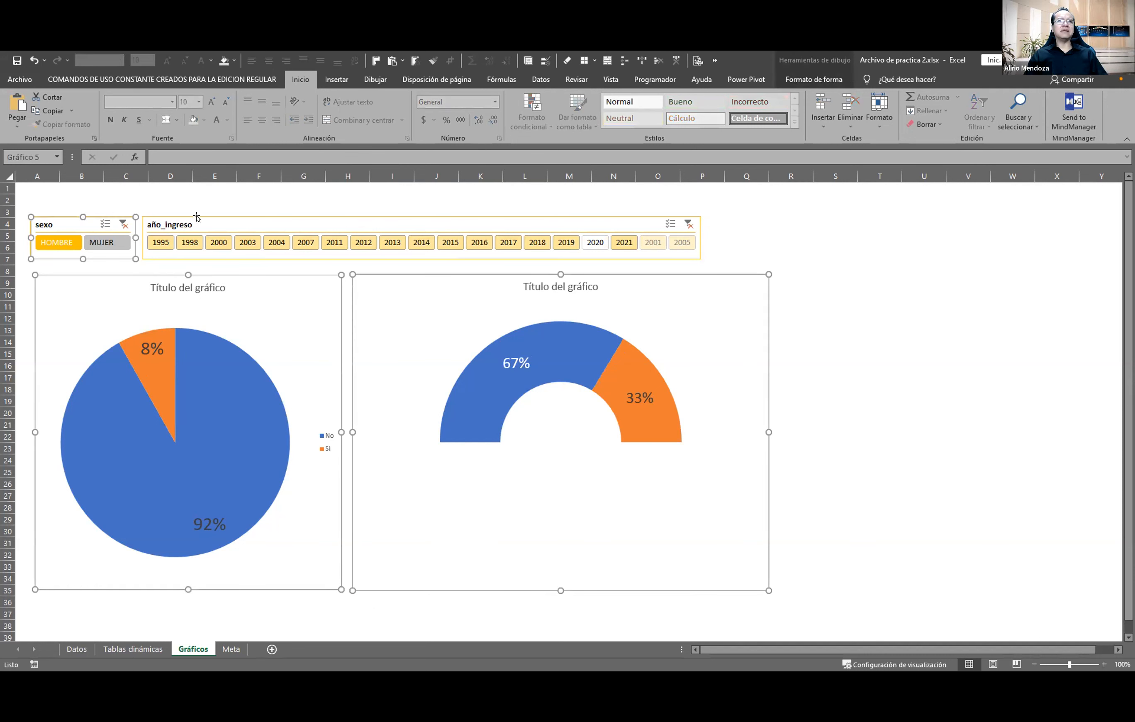
pyautogui.keyDown('ctrl'); pyautogui.click(197, 217); pyautogui.keyUp('ctrl')
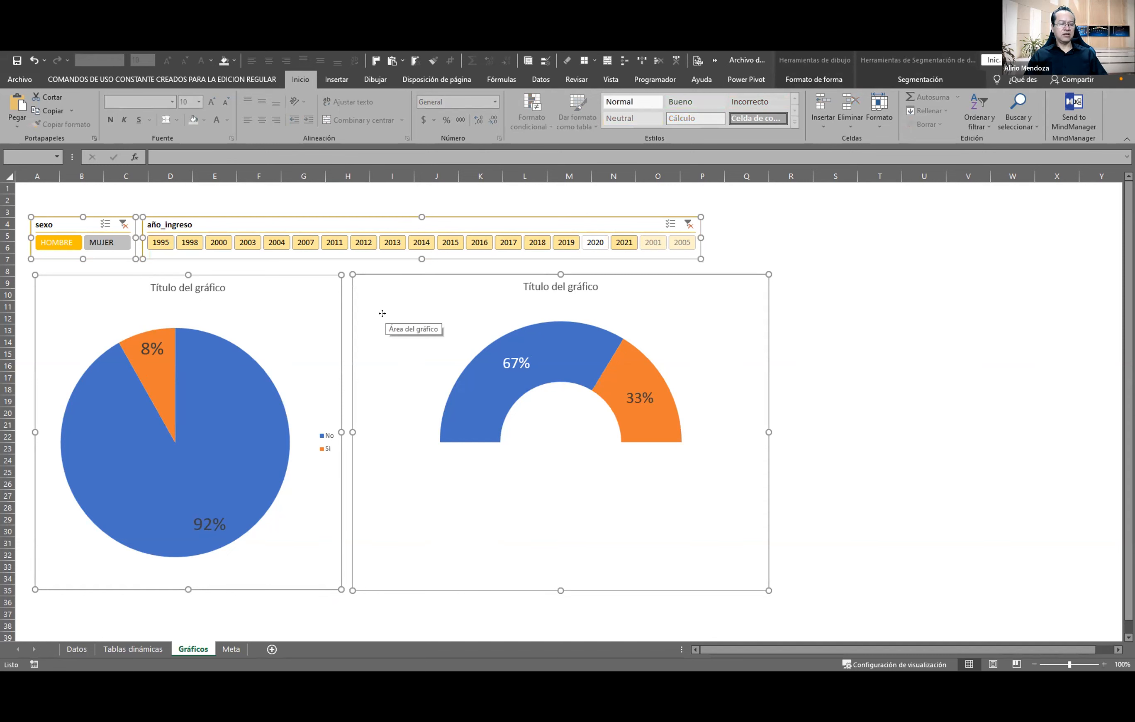
pyautogui.hotkey('ctrl', 'x')
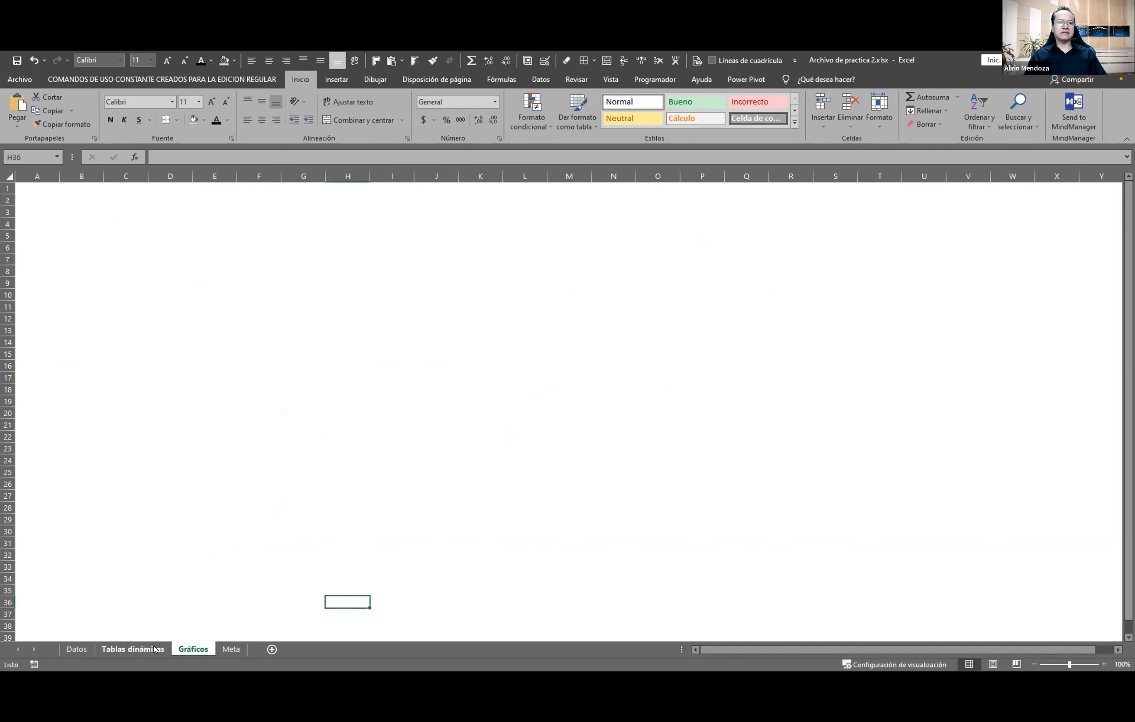
# Paste the cut charts and slicers at cell N13 on the Tablas dinámicas sheet, below the percentage tables
pyautogui.click(133, 649)
pyautogui.click(149, 520)
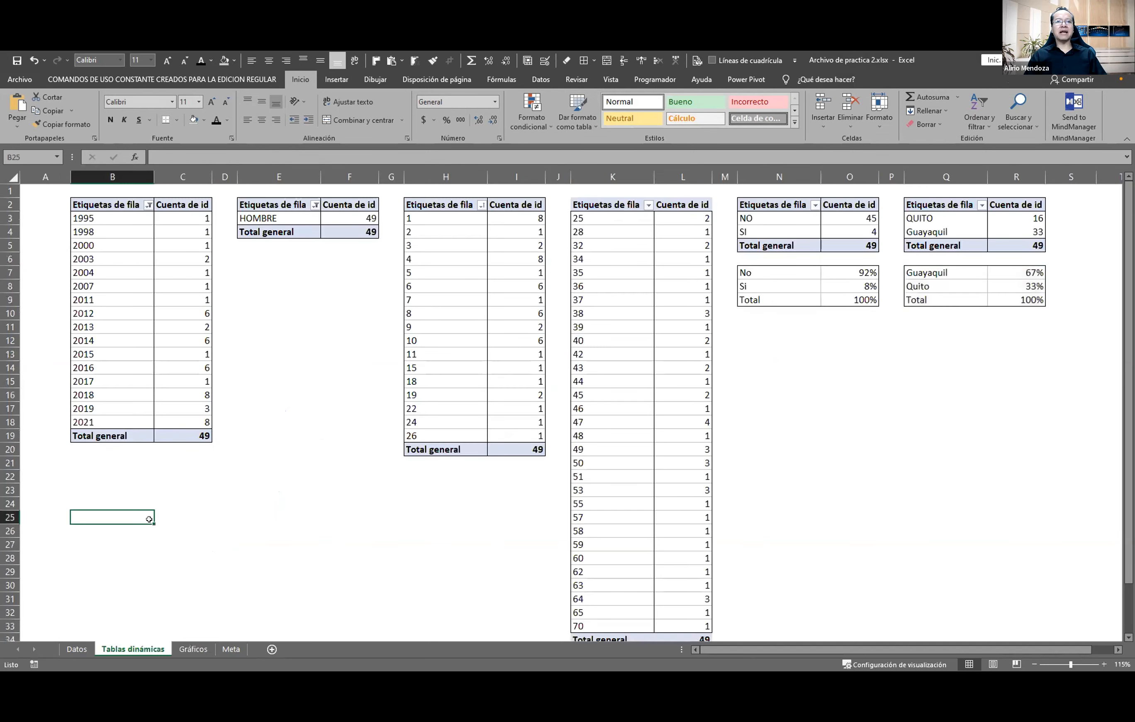
pyautogui.scroll(-4, 175, 517)
pyautogui.scroll(-2, 179, 512)
pyautogui.click(181, 446)
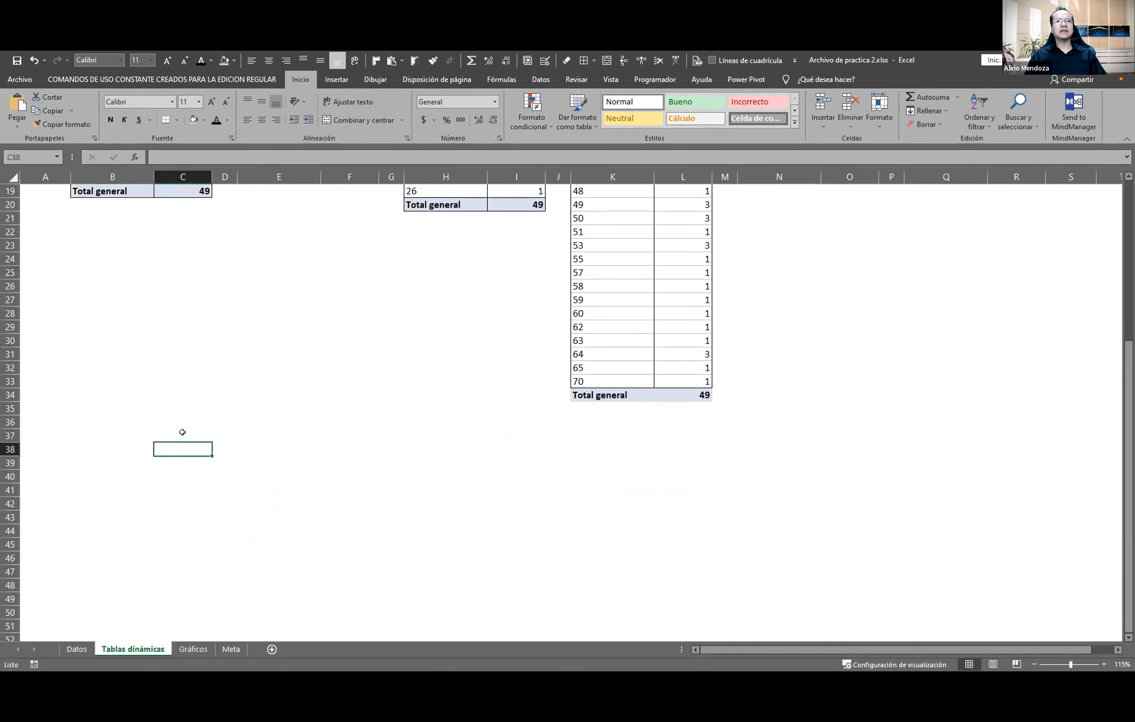
pyautogui.scroll(-2, 182, 432)
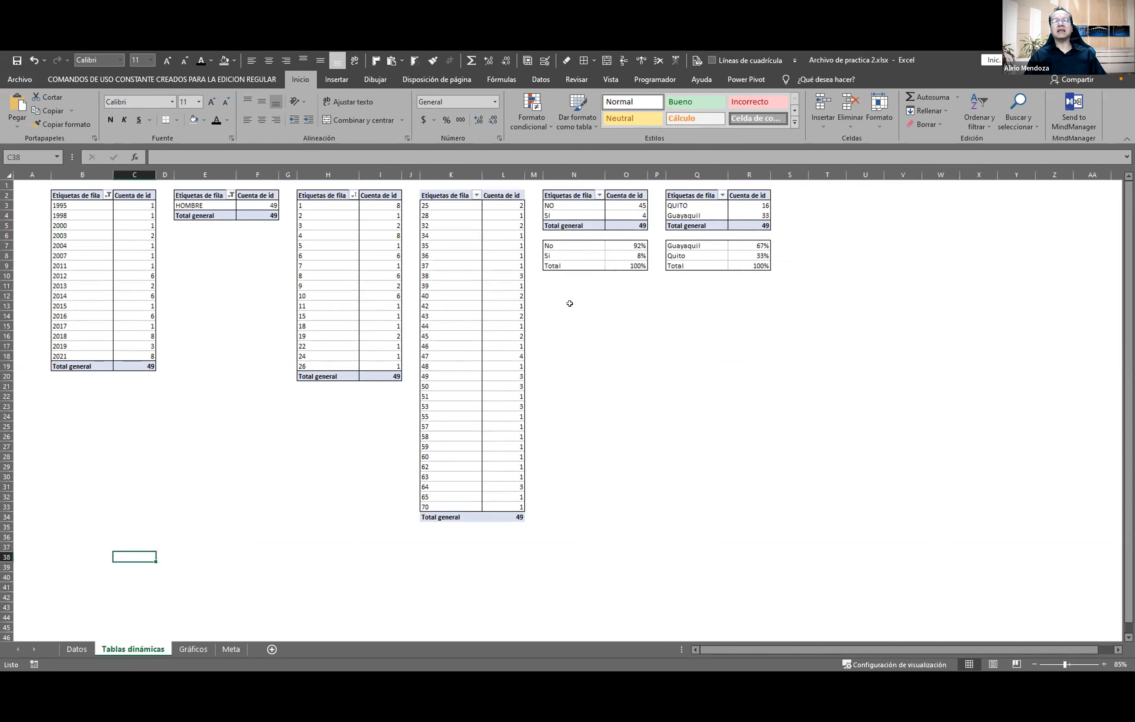
pyautogui.click(571, 305)
pyautogui.hotkey('ctrl', 'v')
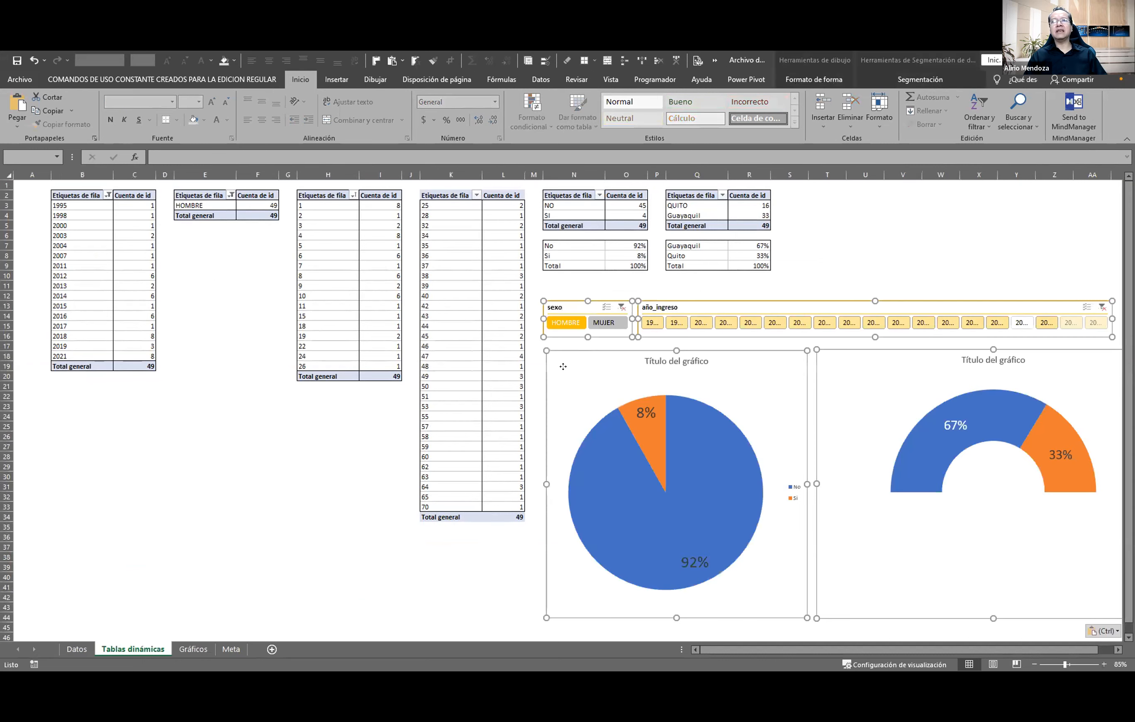
pyautogui.click(298, 454)
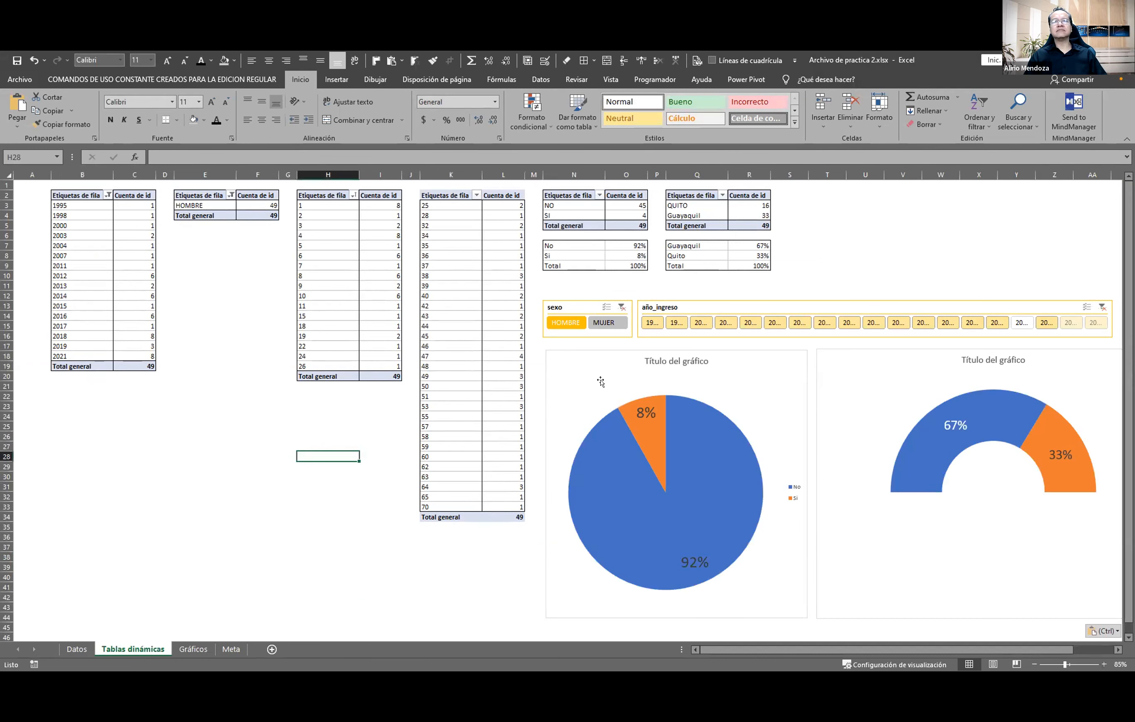
# Collapse the ribbon so more rows of the Tablas dinámicas sheet are displayed
pyautogui.hotkey('ctrl', 'F1')
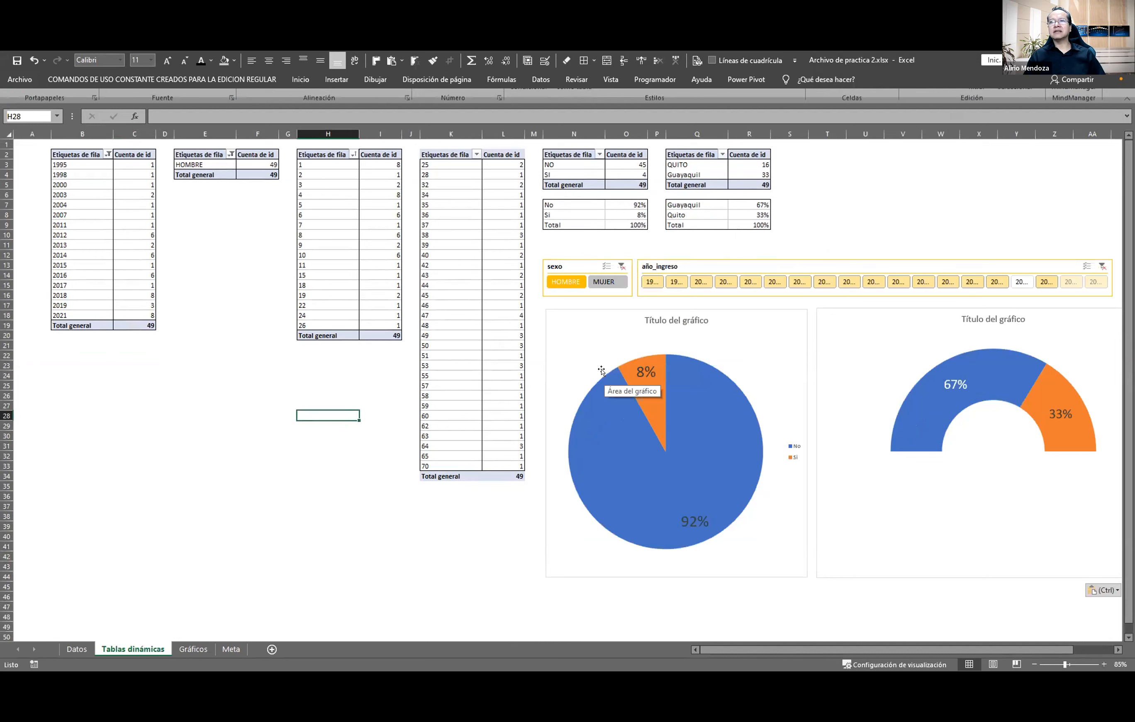
pyautogui.click(318, 360)
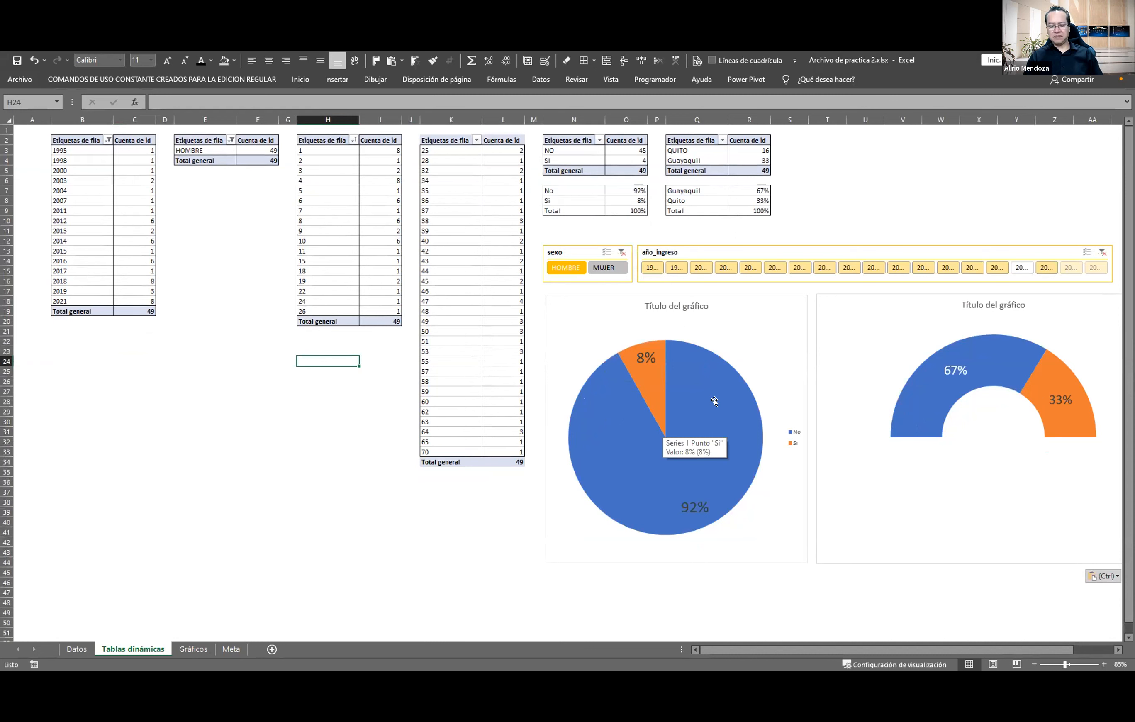
pyautogui.press('Right')
pyautogui.press('Right')
pyautogui.press('Right')
pyautogui.press('Right')
pyautogui.press('Right')
pyautogui.press('Right')
pyautogui.press('Right')
pyautogui.press('Right')
pyautogui.press('Right')
pyautogui.press('Right')
pyautogui.press('Right')
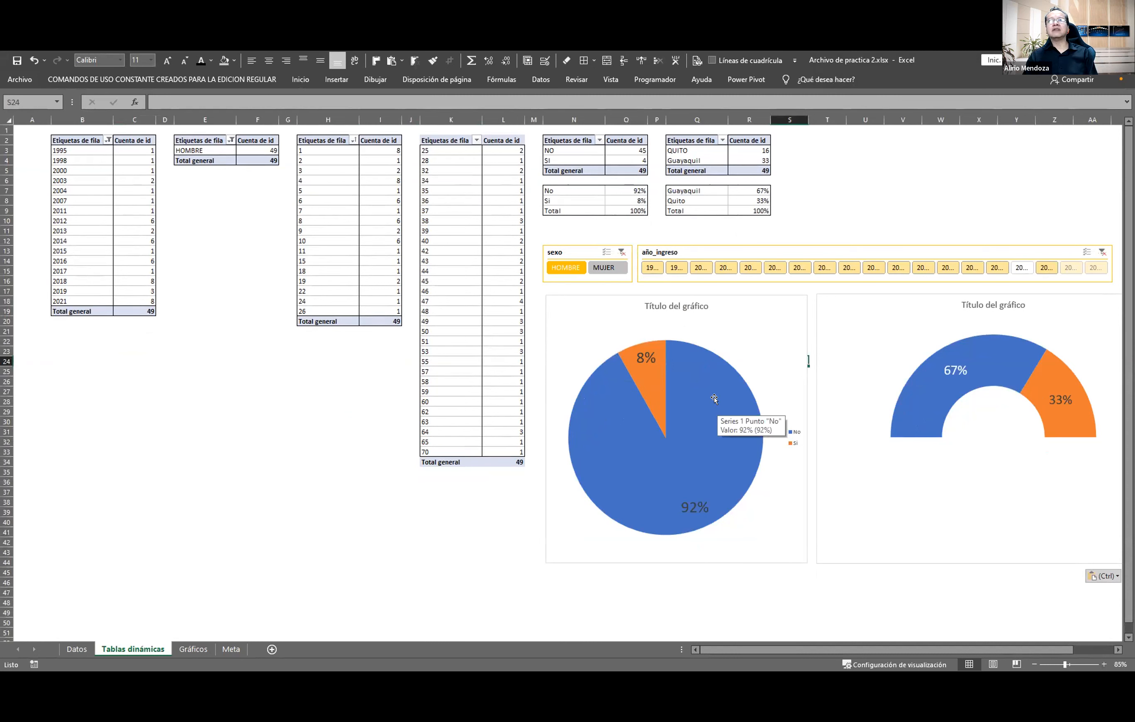
# Clear the año_ingreso filter and try the sexo slicer with MUJER and with HOMBRE
pyautogui.click(1103, 252)
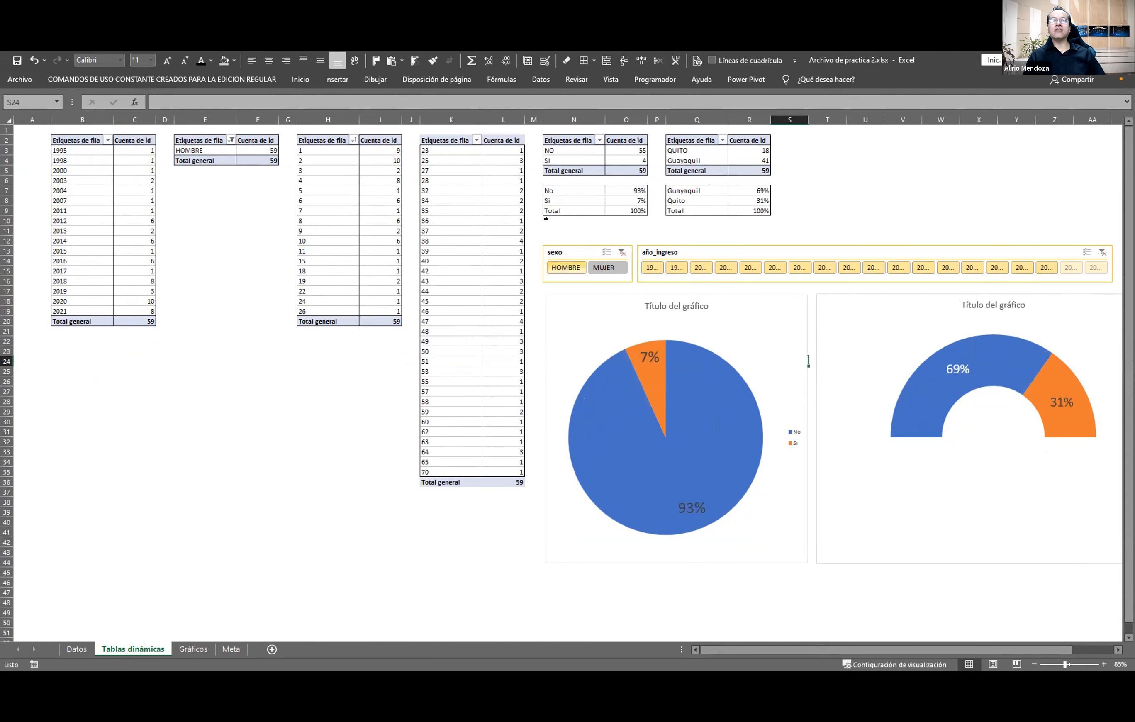
pyautogui.click(602, 266)
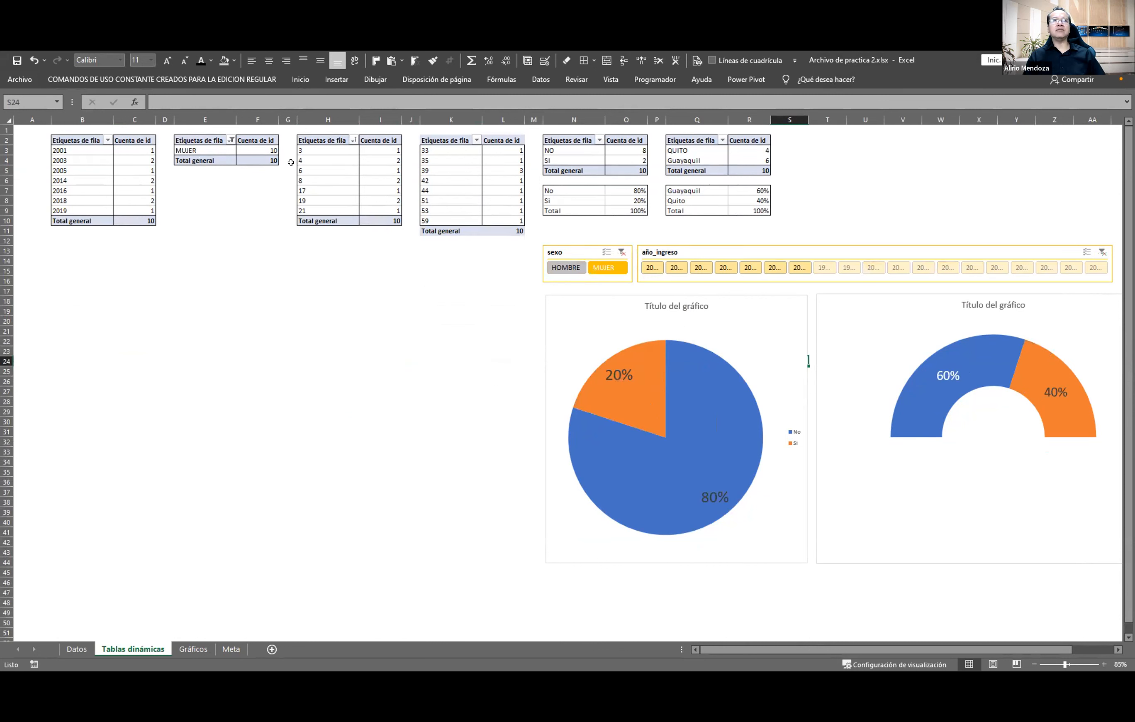
pyautogui.click(206, 151)
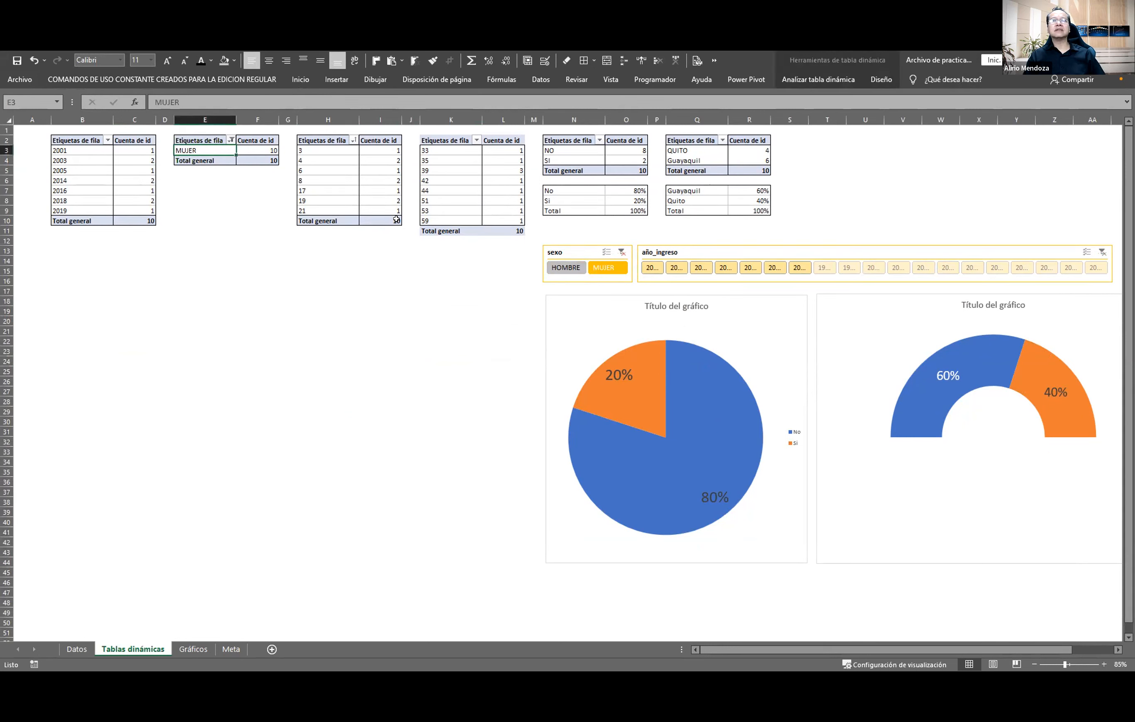
pyautogui.click(567, 268)
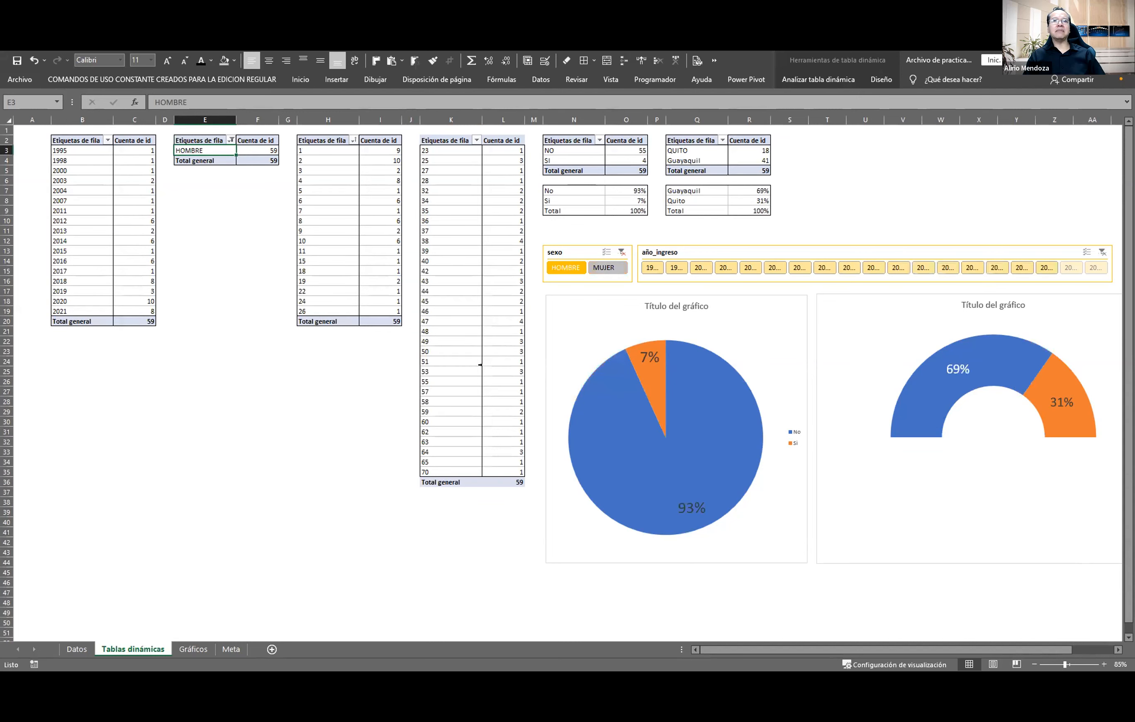
pyautogui.moveTo(451, 170); pyautogui.dragTo(496, 412)
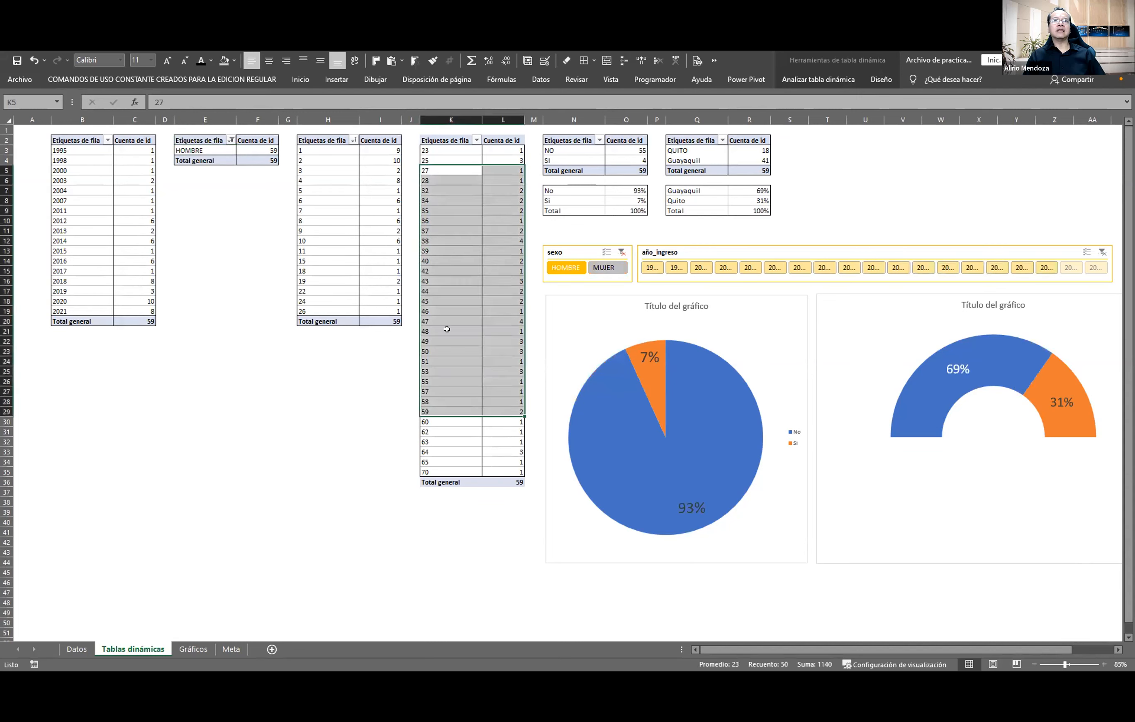
pyautogui.moveTo(328, 160); pyautogui.dragTo(380, 301)
pyautogui.moveTo(458, 230); pyautogui.dragTo(524, 341)
pyautogui.click(530, 290)
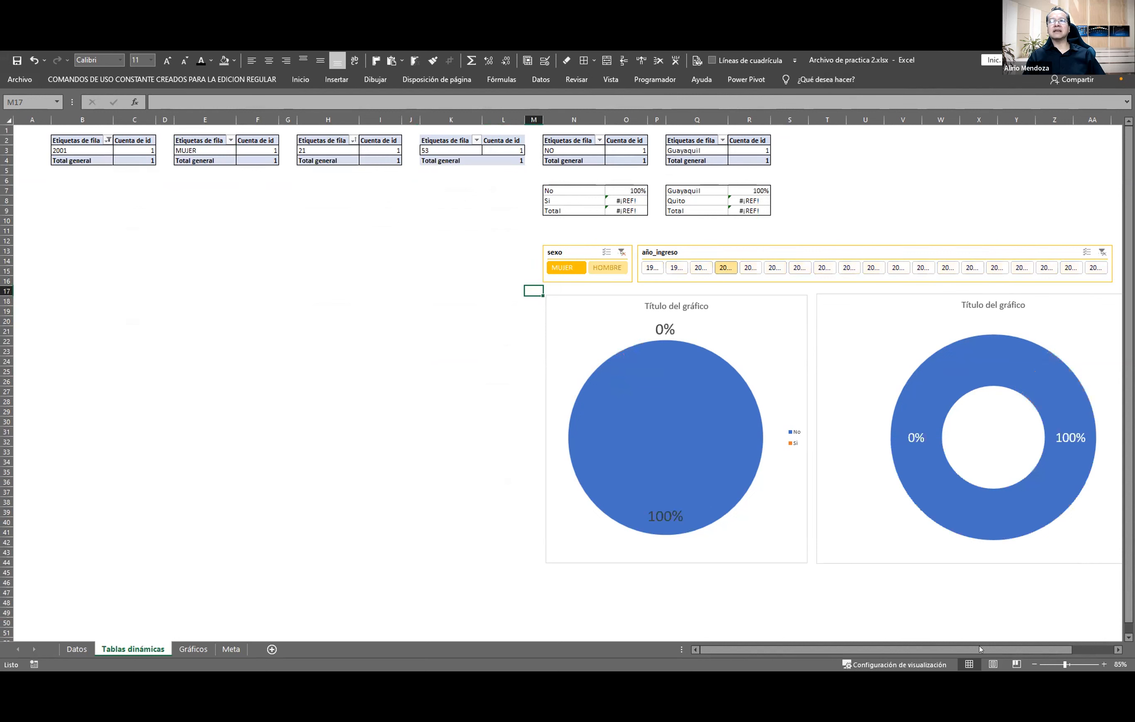
# Widen the año_ingreso slicer to about the right edge of the half-doughnut chart so the full year labels fit
pyautogui.hscroll(3, 967, 256)
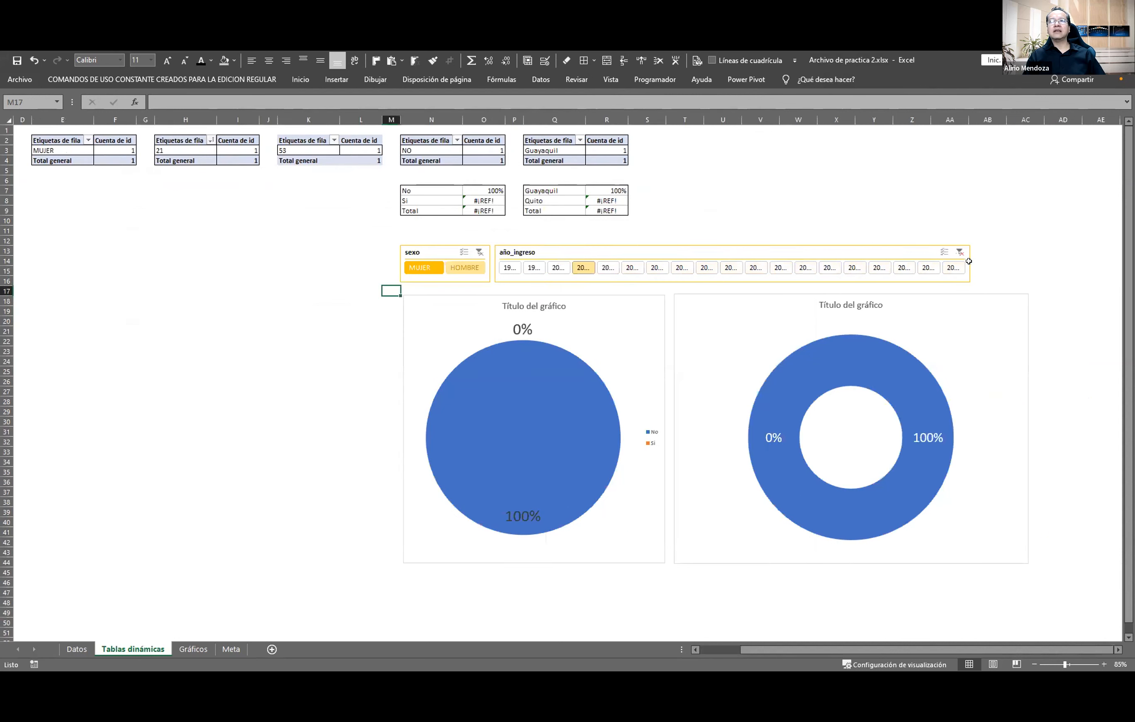
pyautogui.click(970, 262)
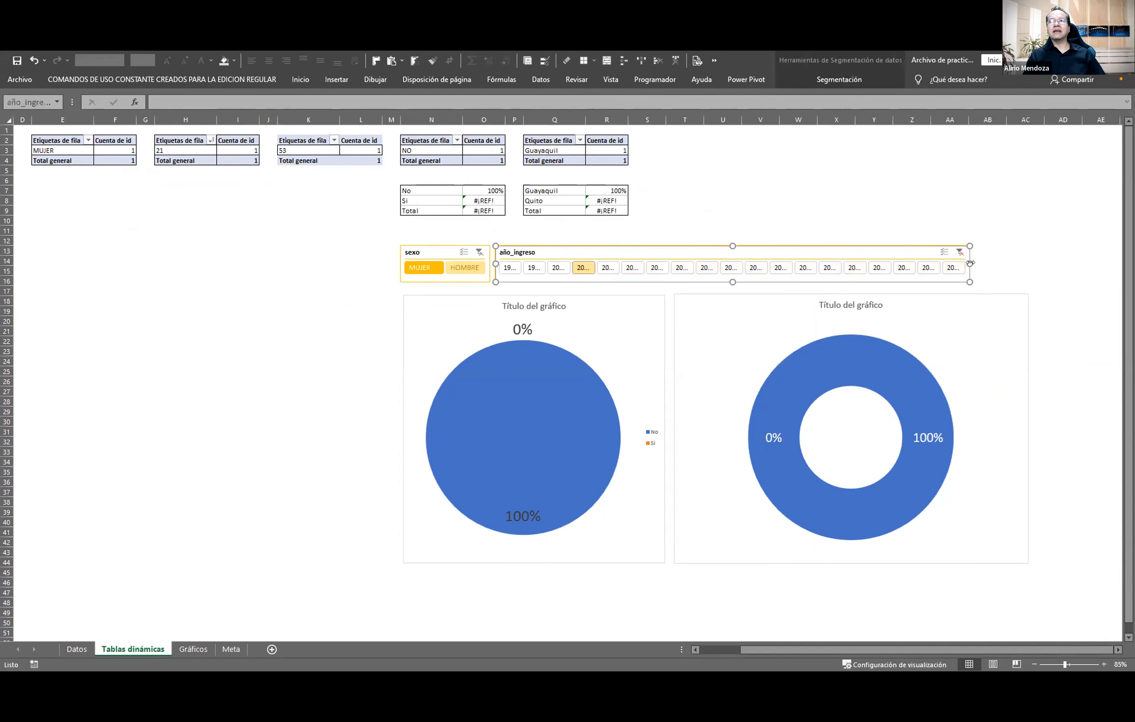
pyautogui.moveTo(969, 263); pyautogui.dragTo(1010, 263)
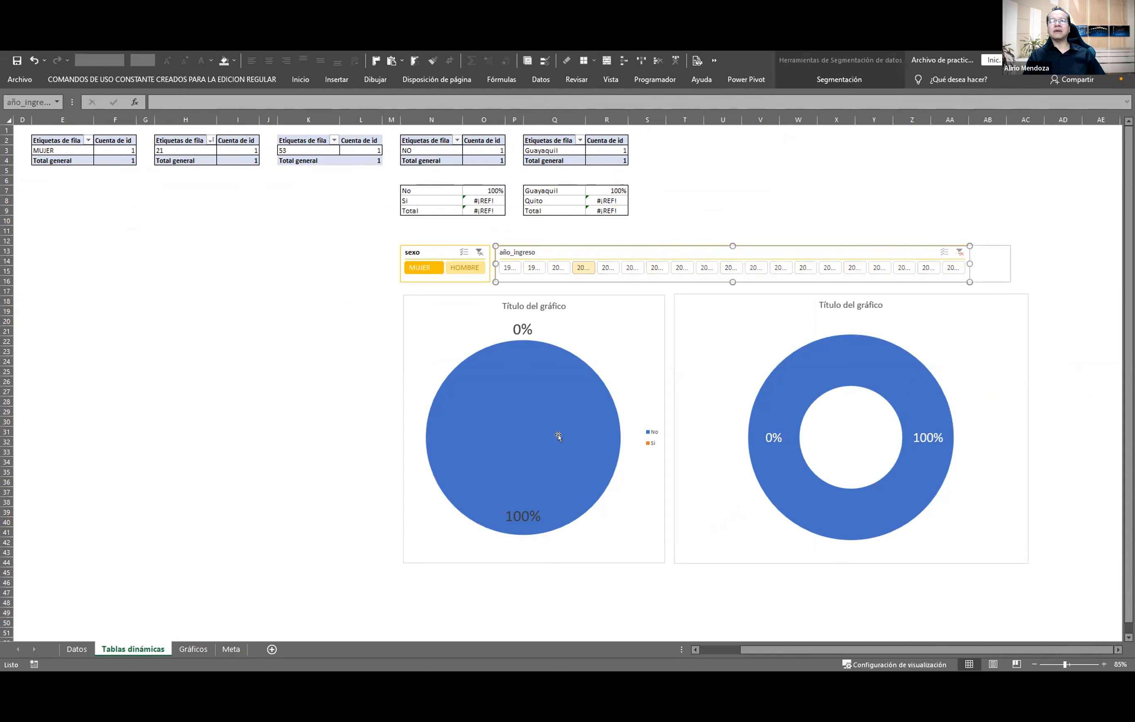
pyautogui.click(365, 350)
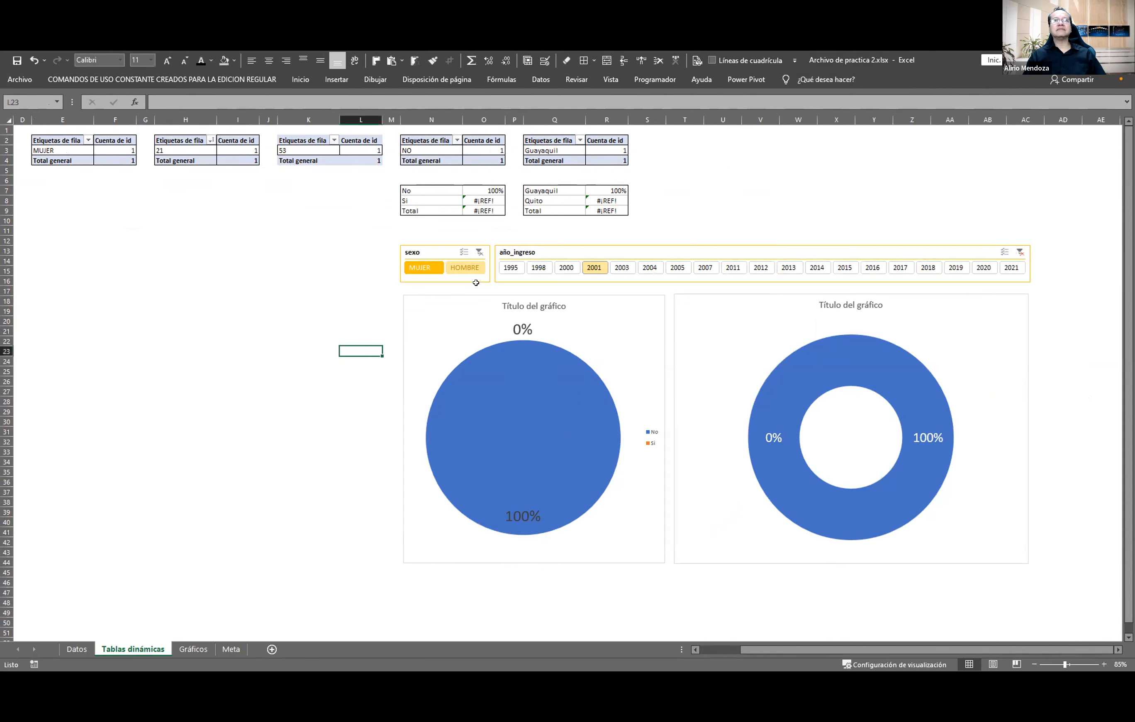
# Filter año_ingreso to 2003–2013 and change the selection to 1995–2015
pyautogui.click(620, 268)
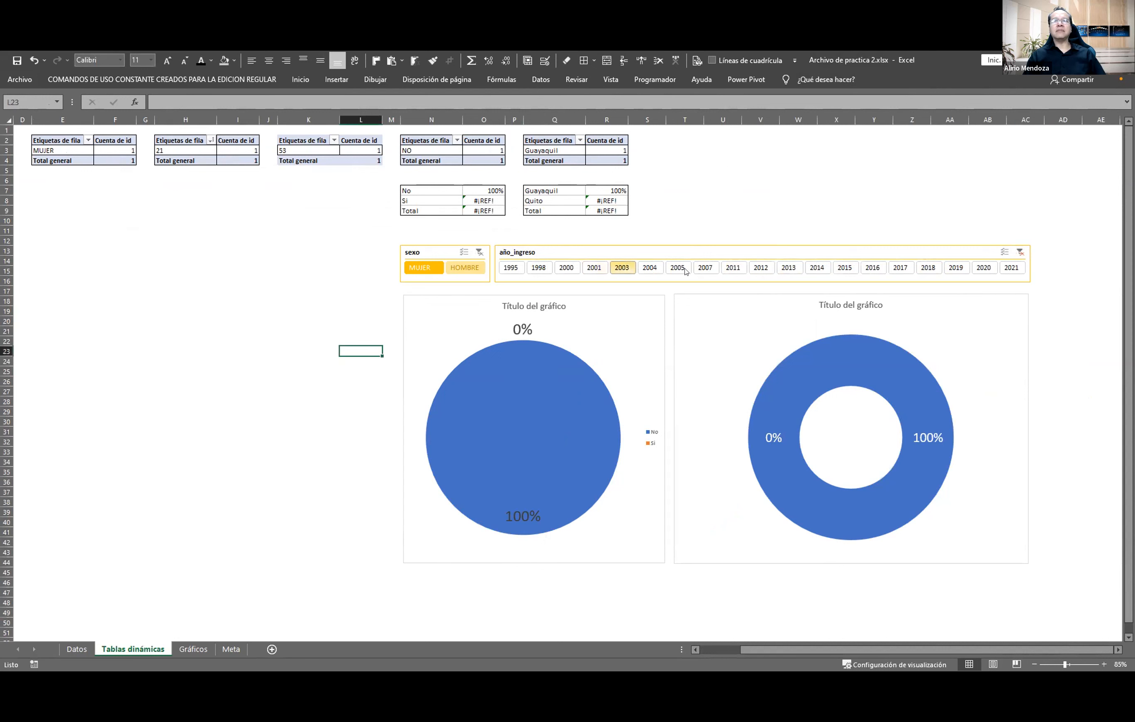
pyautogui.keyDown('ctrl'); pyautogui.click(789, 268); pyautogui.keyUp('ctrl')
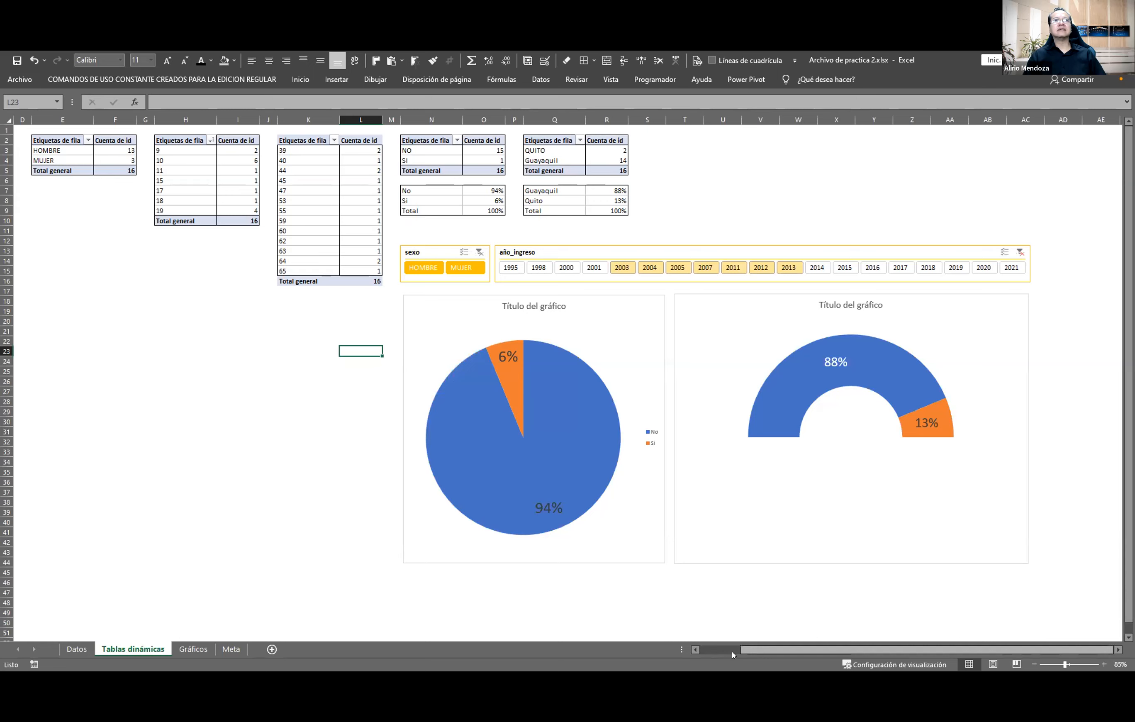
pyautogui.moveTo(733, 655); pyautogui.dragTo(733, 655)
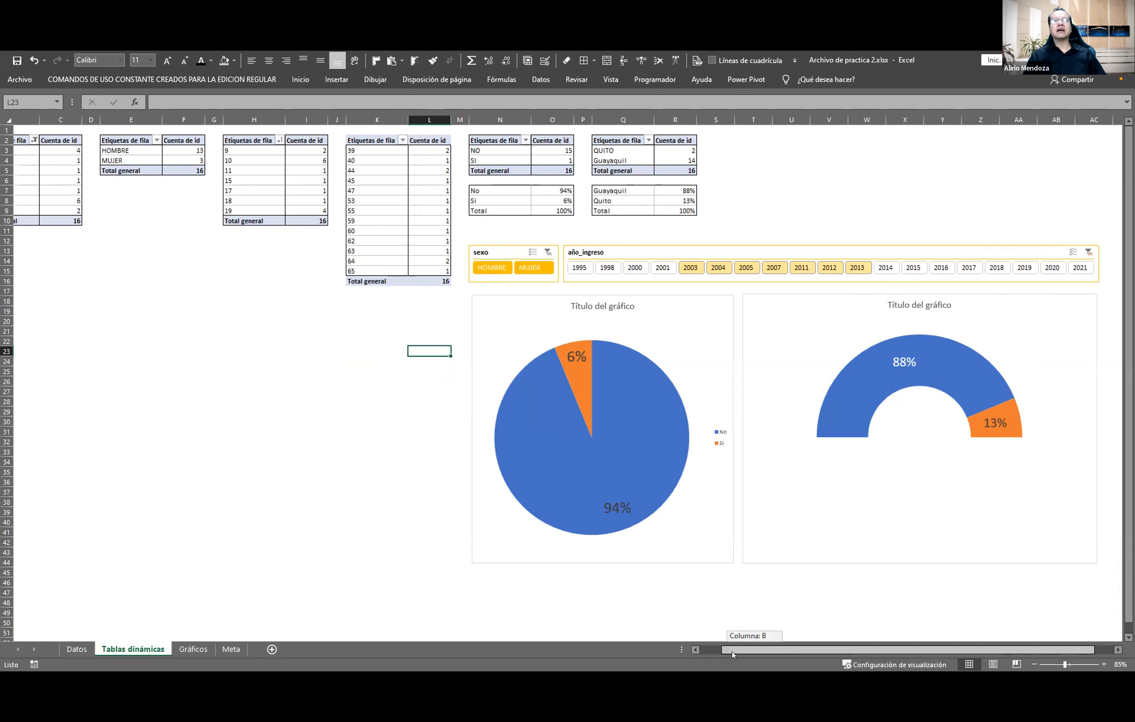
pyautogui.click(885, 265)
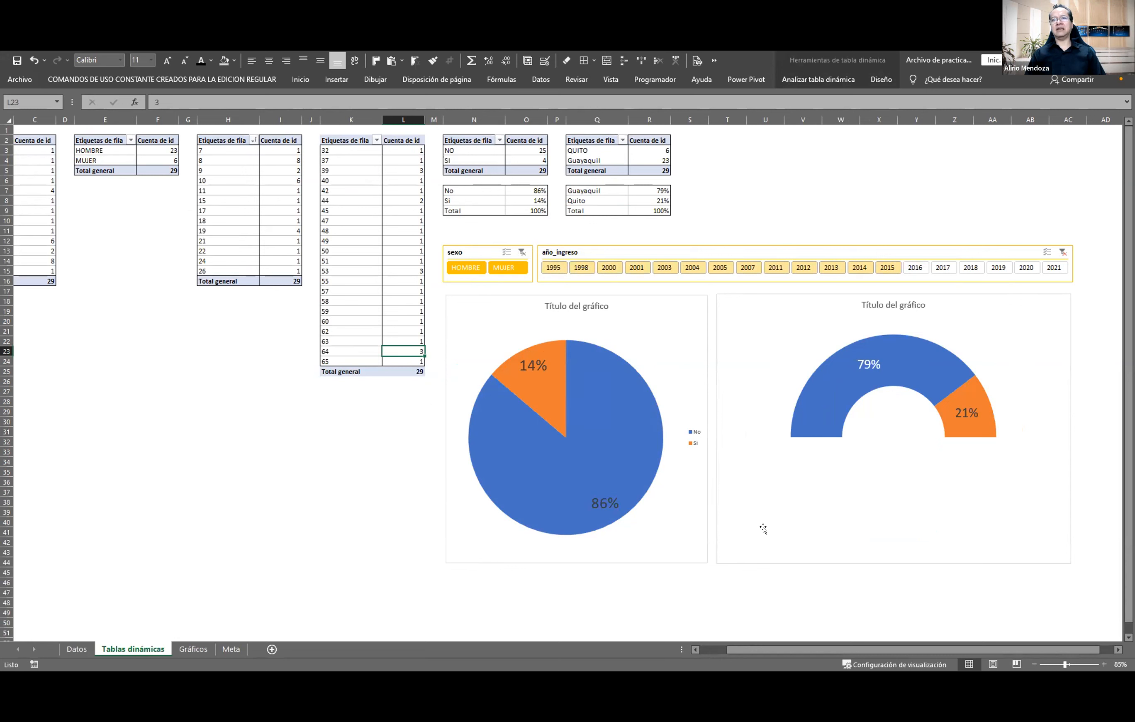
# Try a taller size for the city half-doughnut chart and undo the resize
pyautogui.click(885, 561)
pyautogui.moveTo(889, 563); pyautogui.dragTo(893, 625)
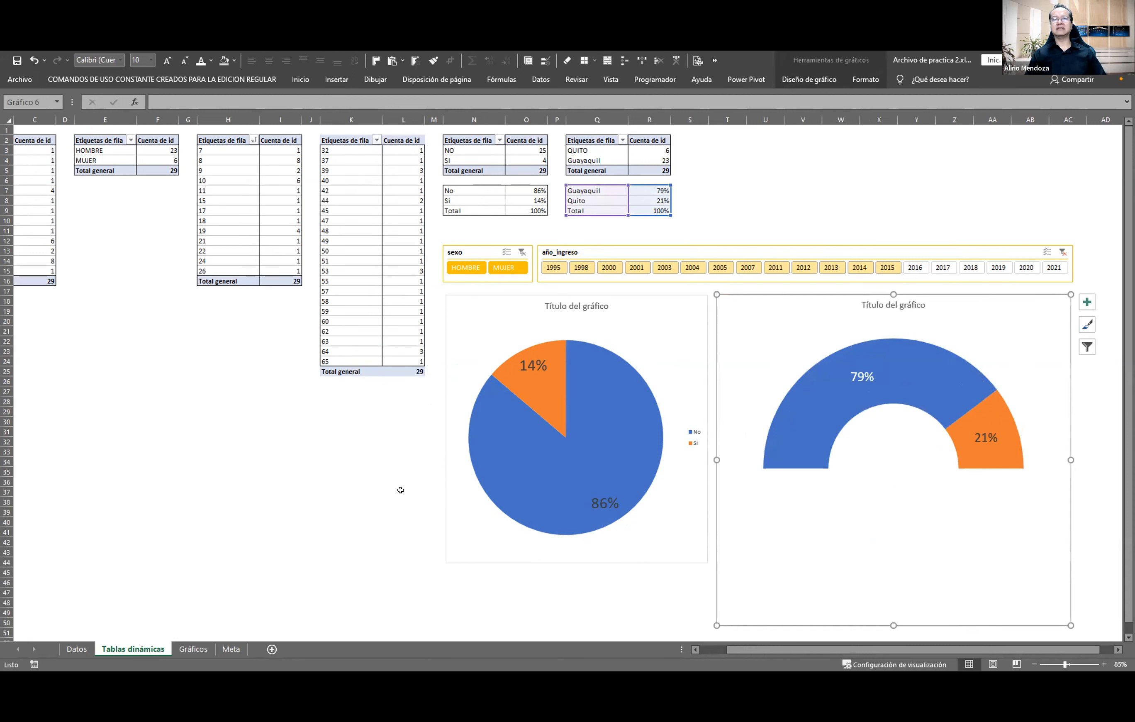
pyautogui.hotkey('ctrl', 'z')
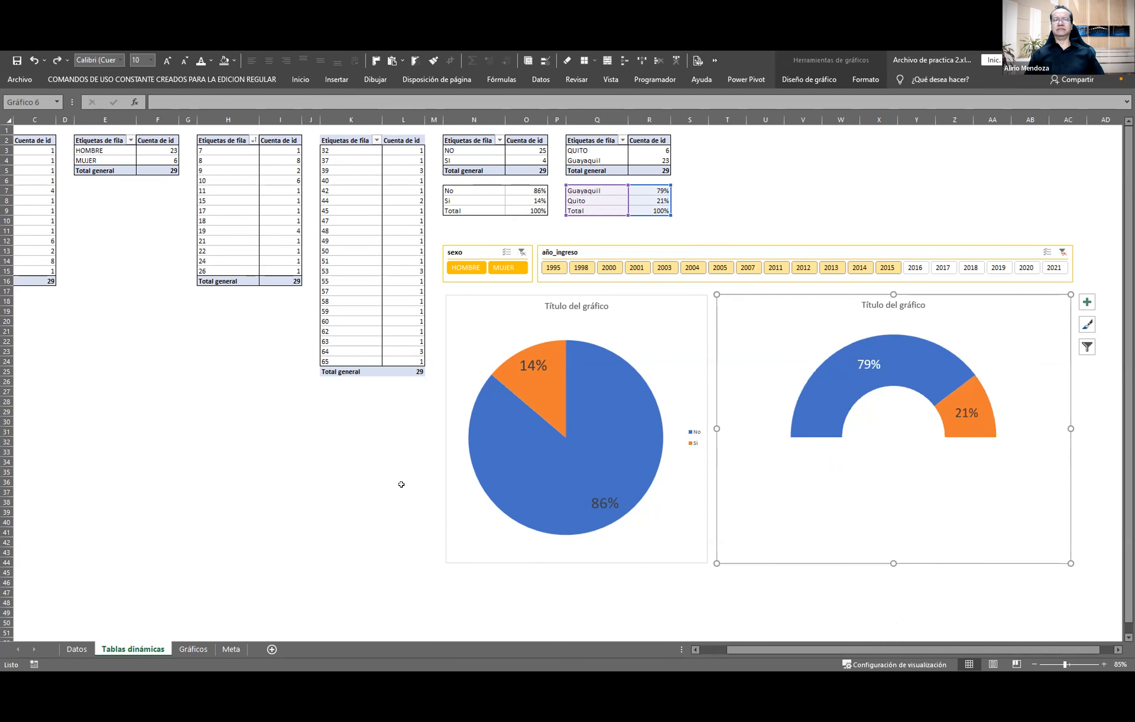
pyautogui.click(401, 488)
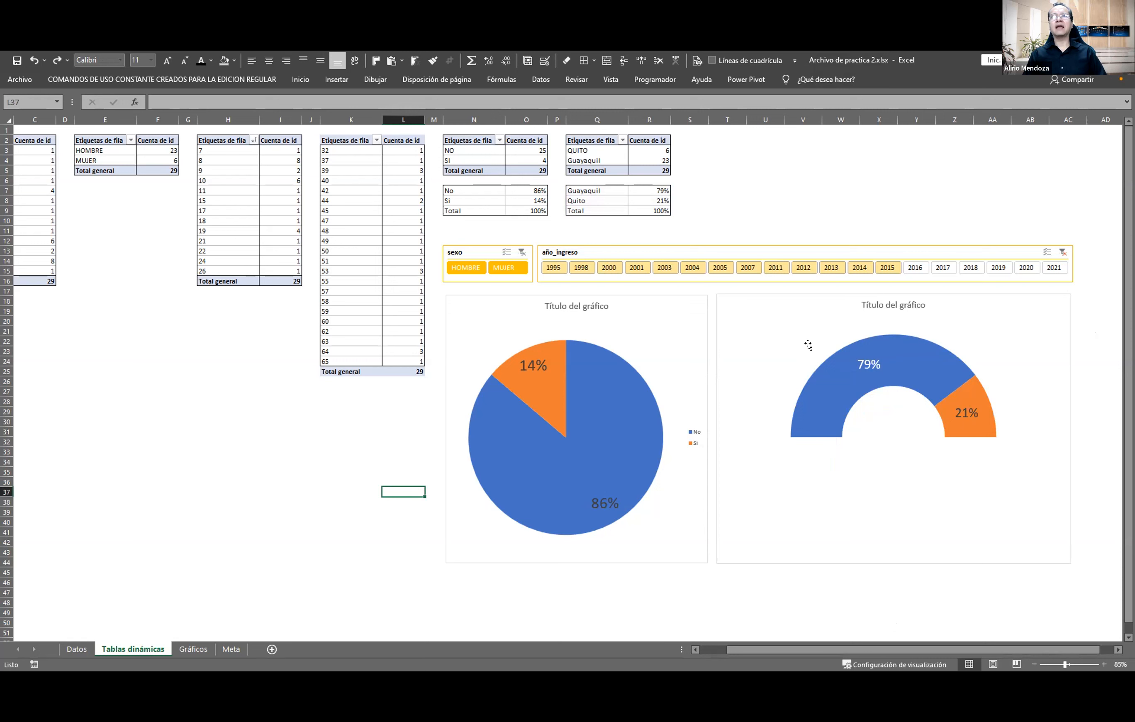
# Add a legend to the city half-doughnut chart
pyautogui.click(842, 373)
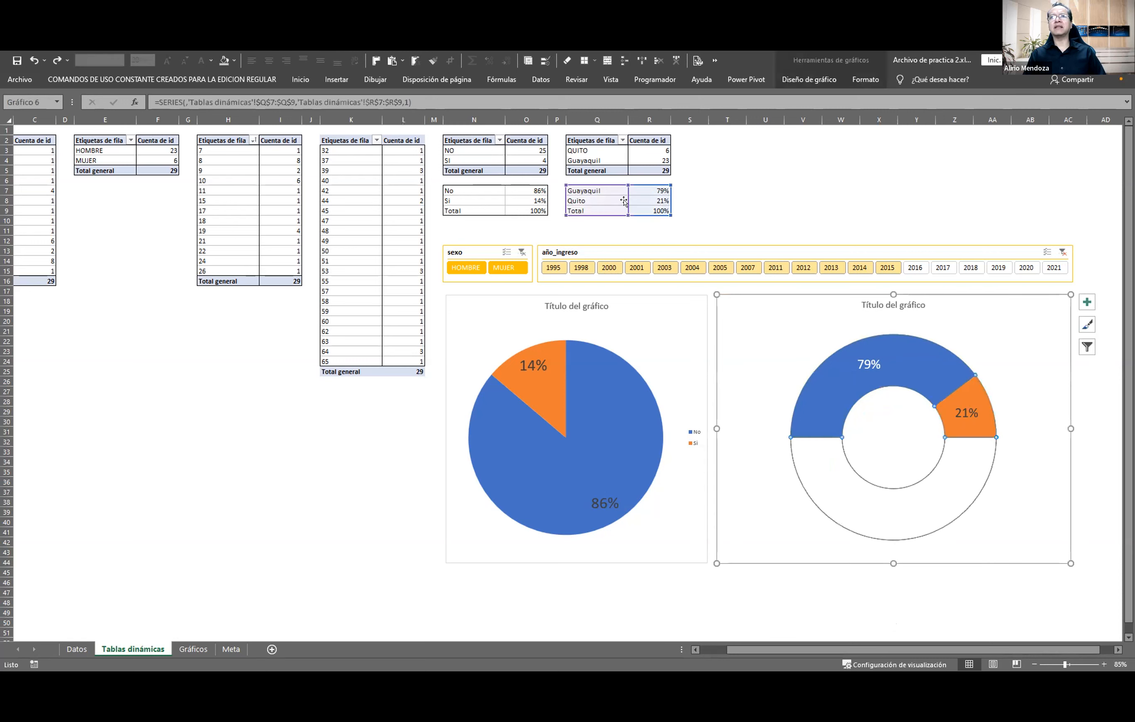
pyautogui.click(596, 201)
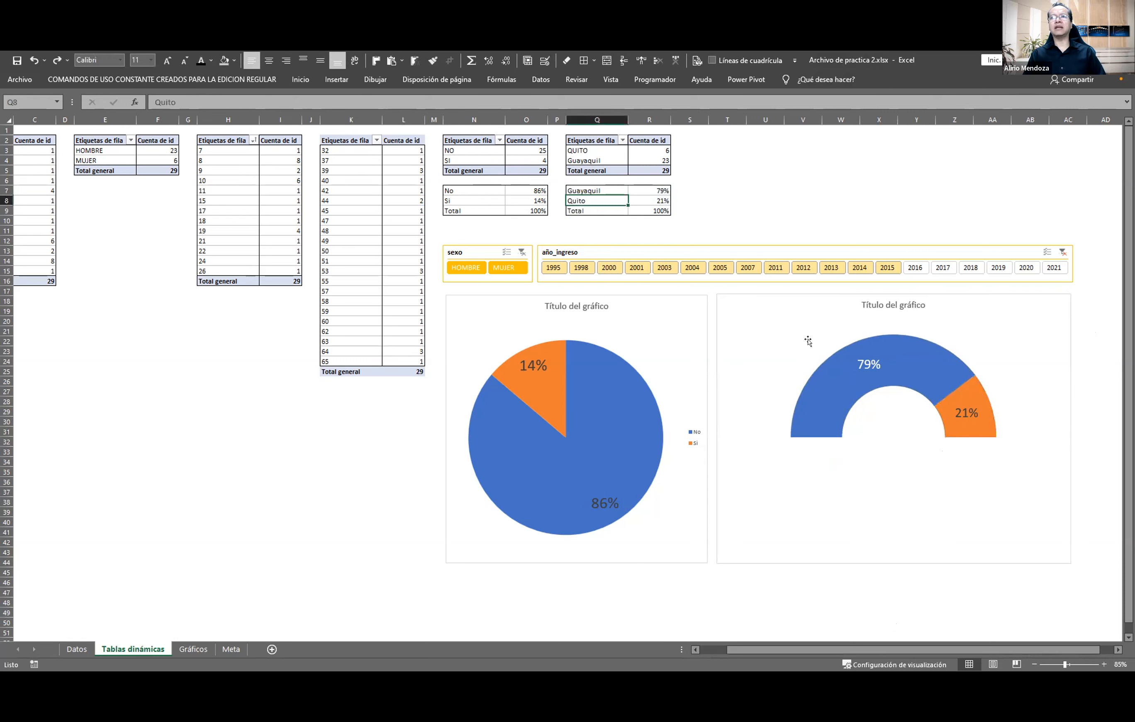
pyautogui.click(841, 409)
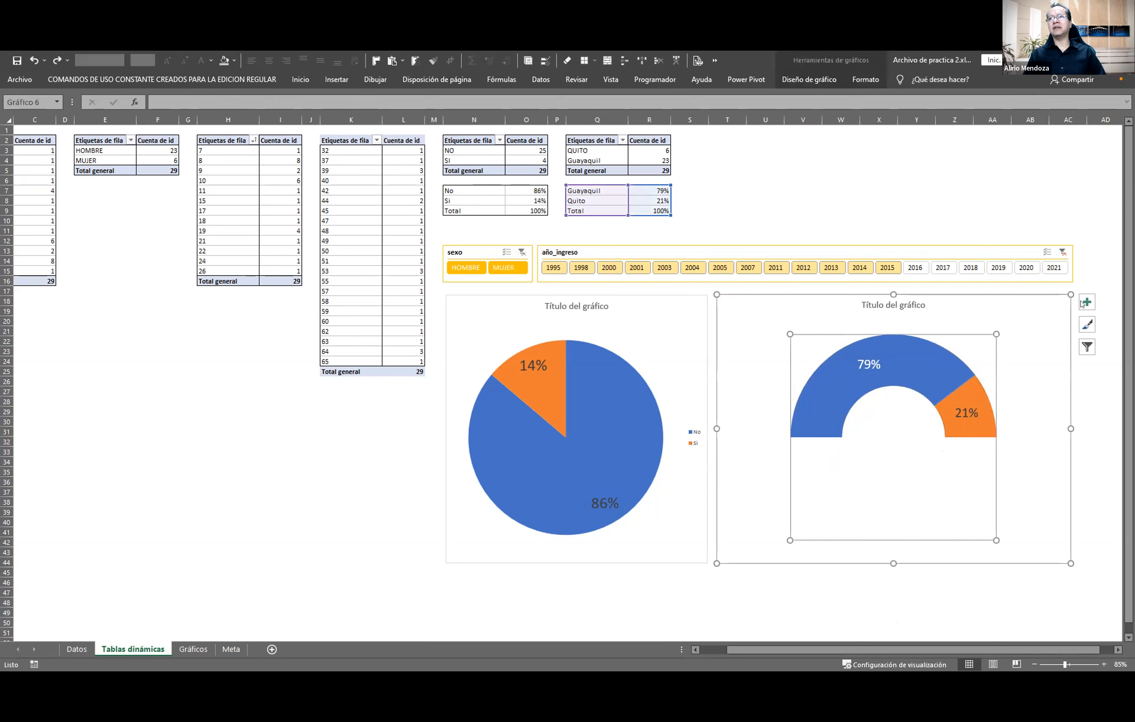
pyautogui.click(715, 321)
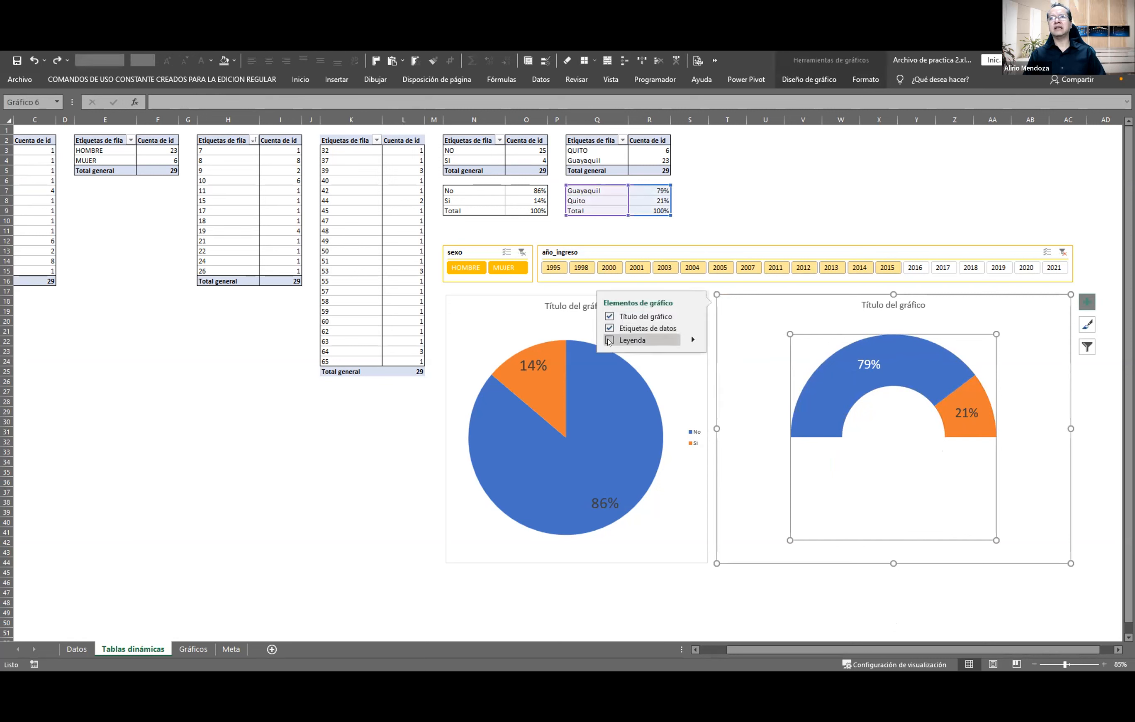
pyautogui.click(609, 340)
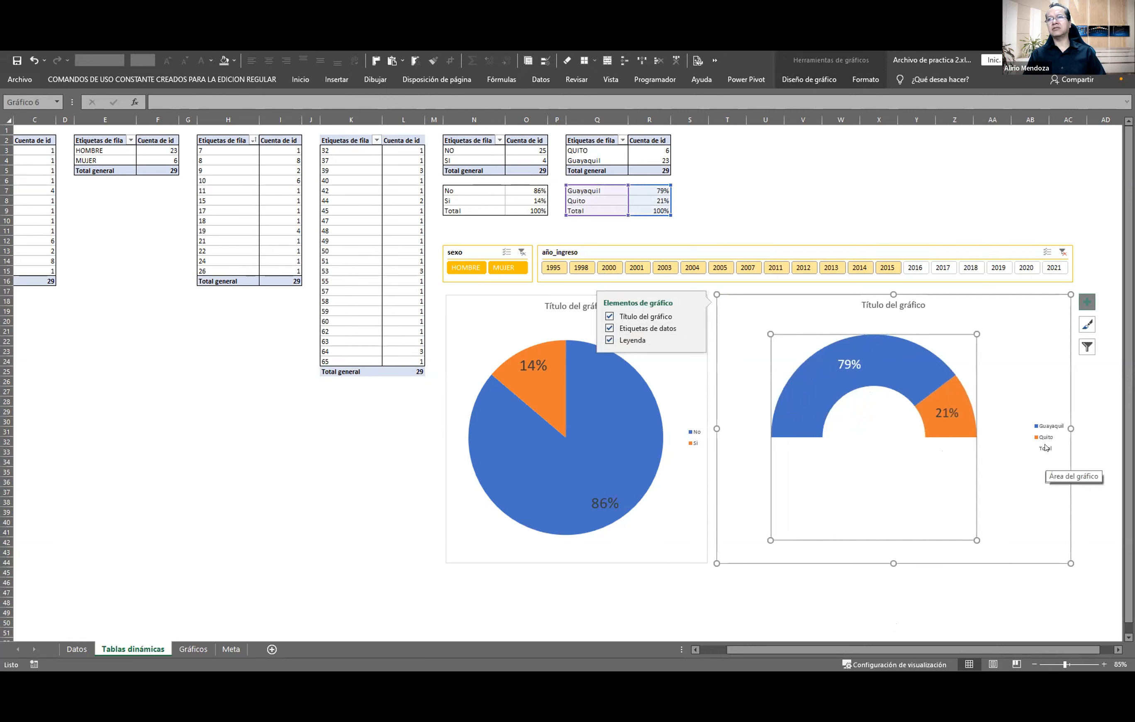
# Set the font colour of the Total entry in the half-doughnut chart's legend to white
pyautogui.click(1045, 447)
pyautogui.click(200, 61)
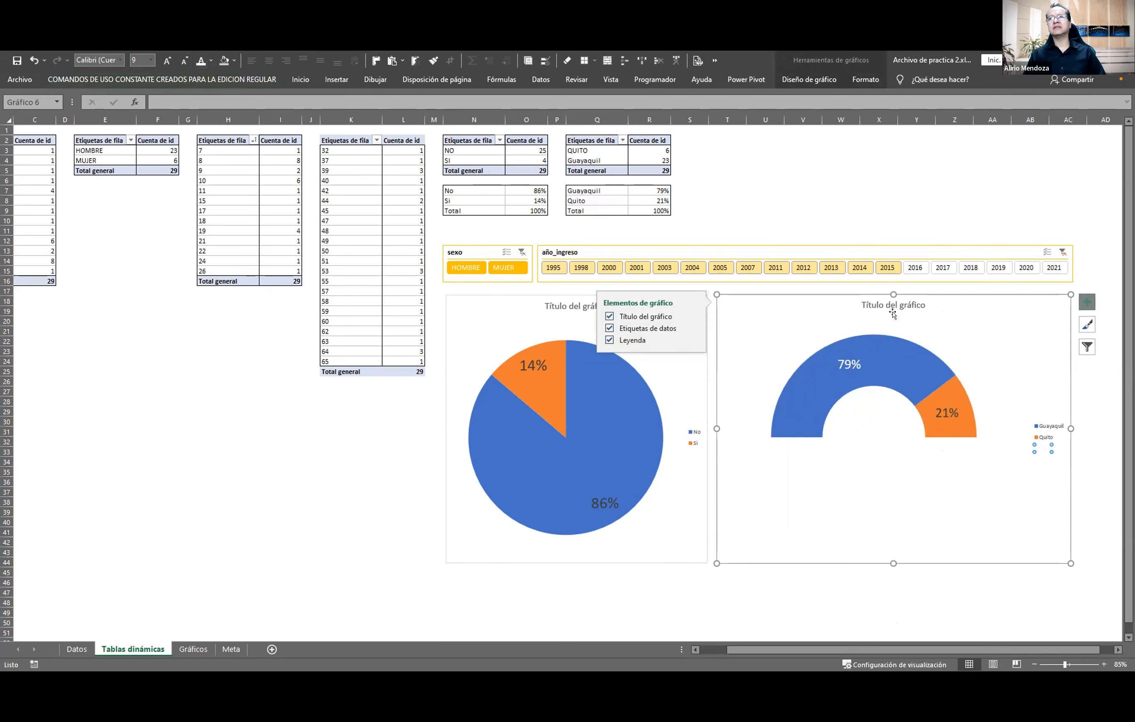
pyautogui.click(791, 593)
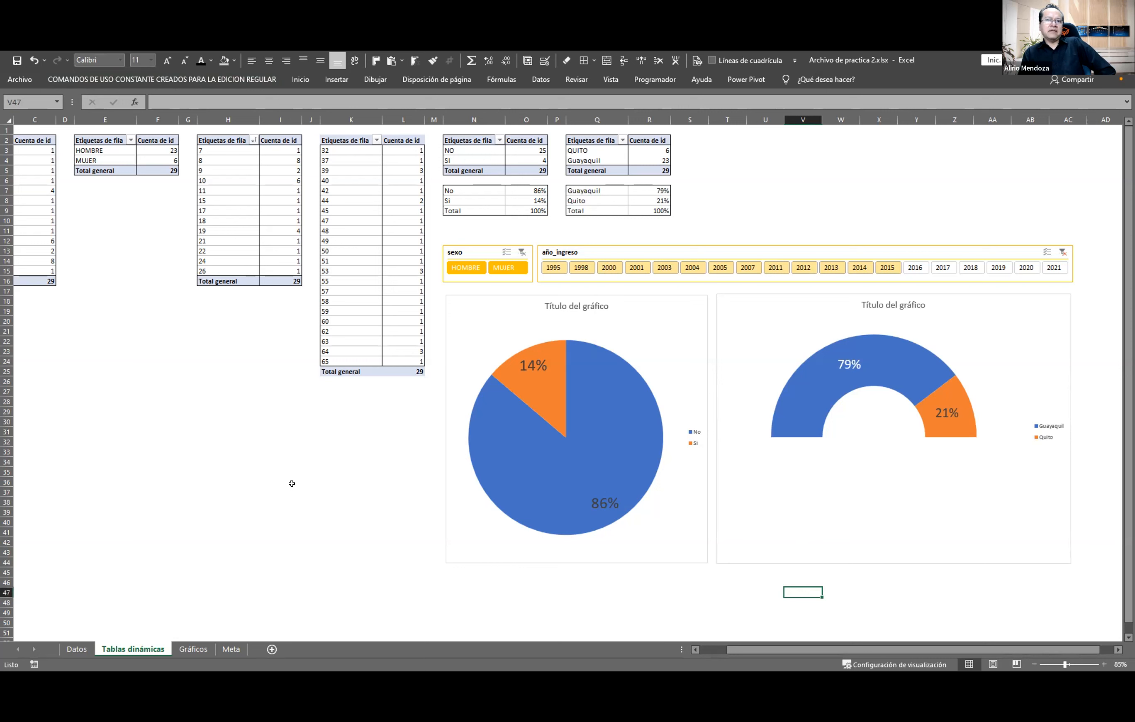
pyautogui.click(467, 320)
pyautogui.click(396, 255)
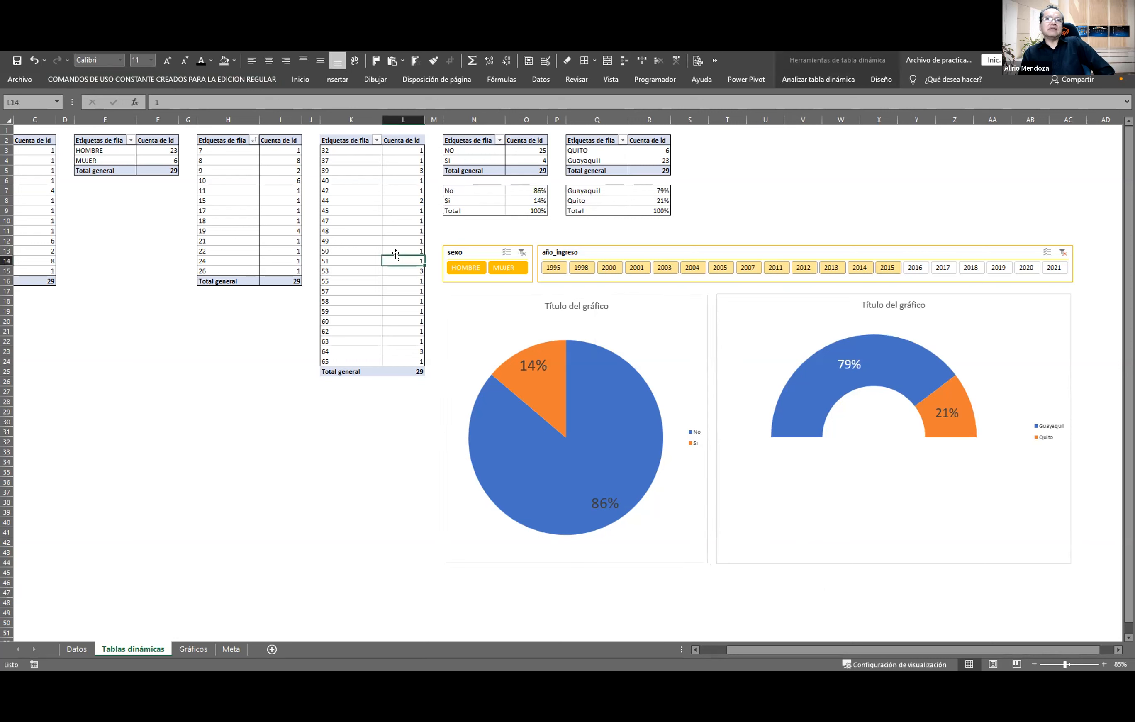
pyautogui.click(663, 342)
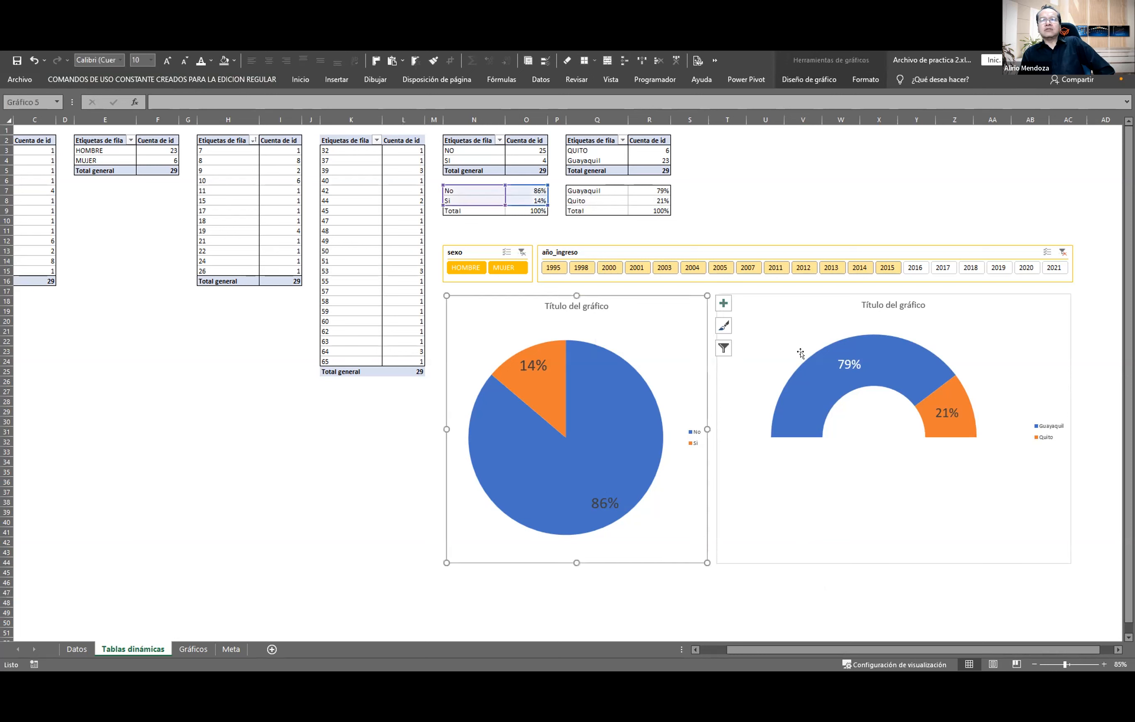
pyautogui.click(790, 316)
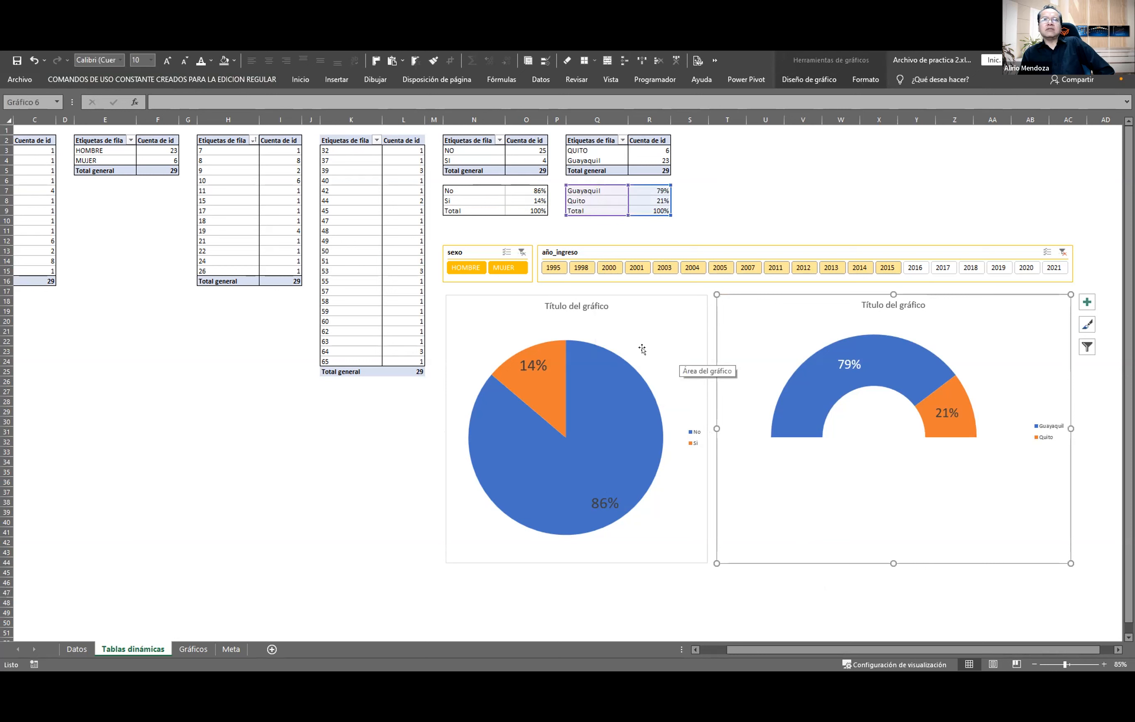
pyautogui.click(394, 279)
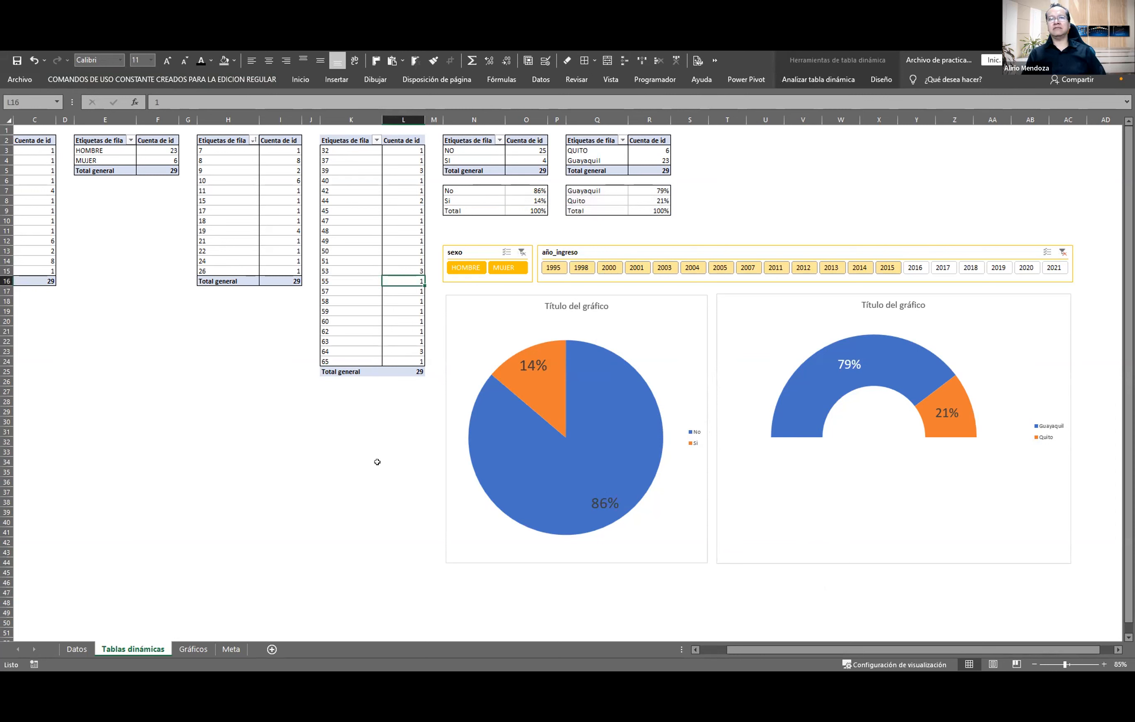
# Set the font colour of the percentage label on the pie chart's blue No slice to white
pyautogui.click(593, 496)
pyautogui.click(594, 496)
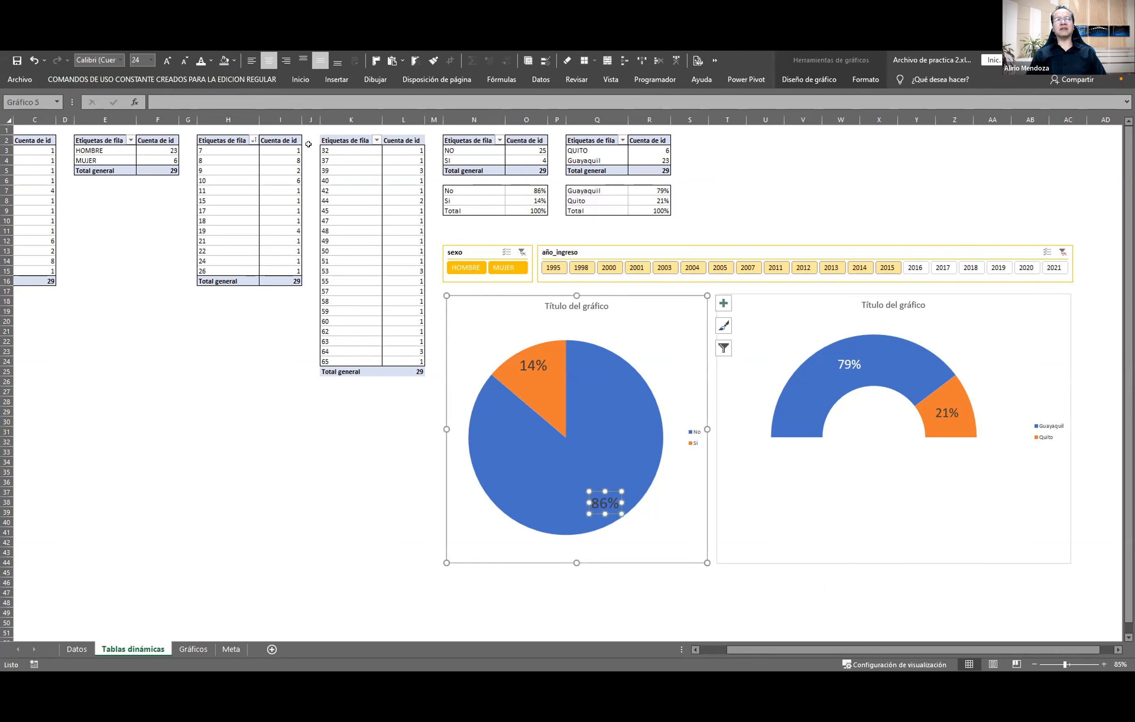
pyautogui.click(199, 64)
pyautogui.click(274, 457)
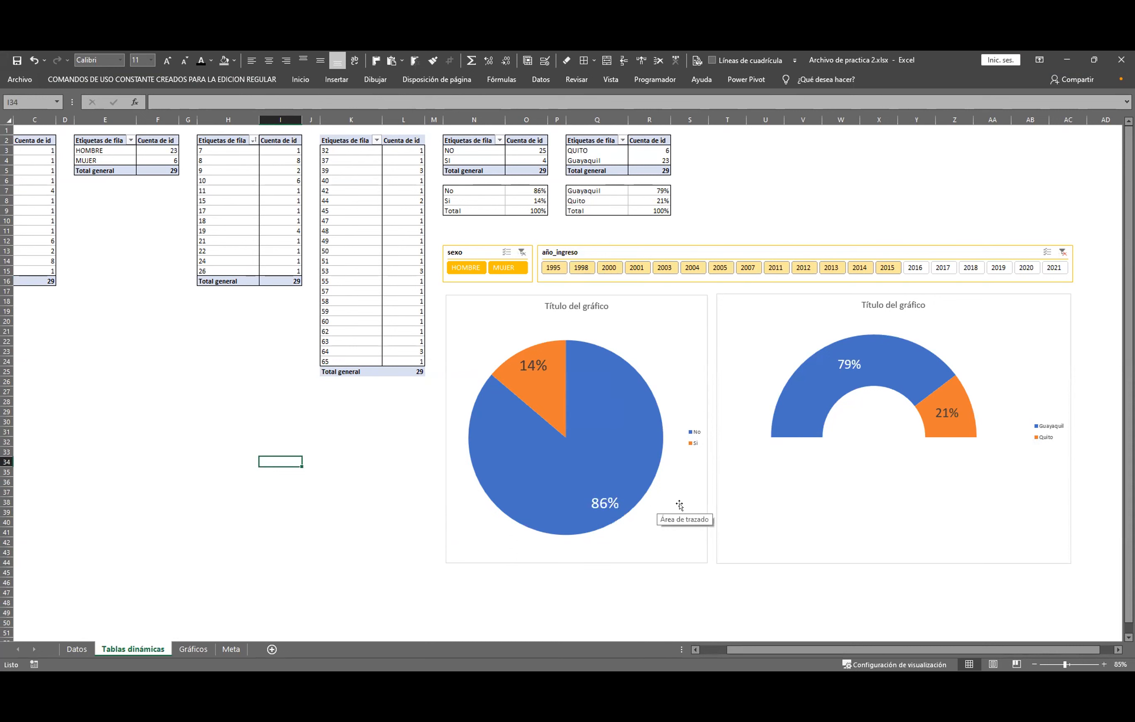
pyautogui.click(678, 578)
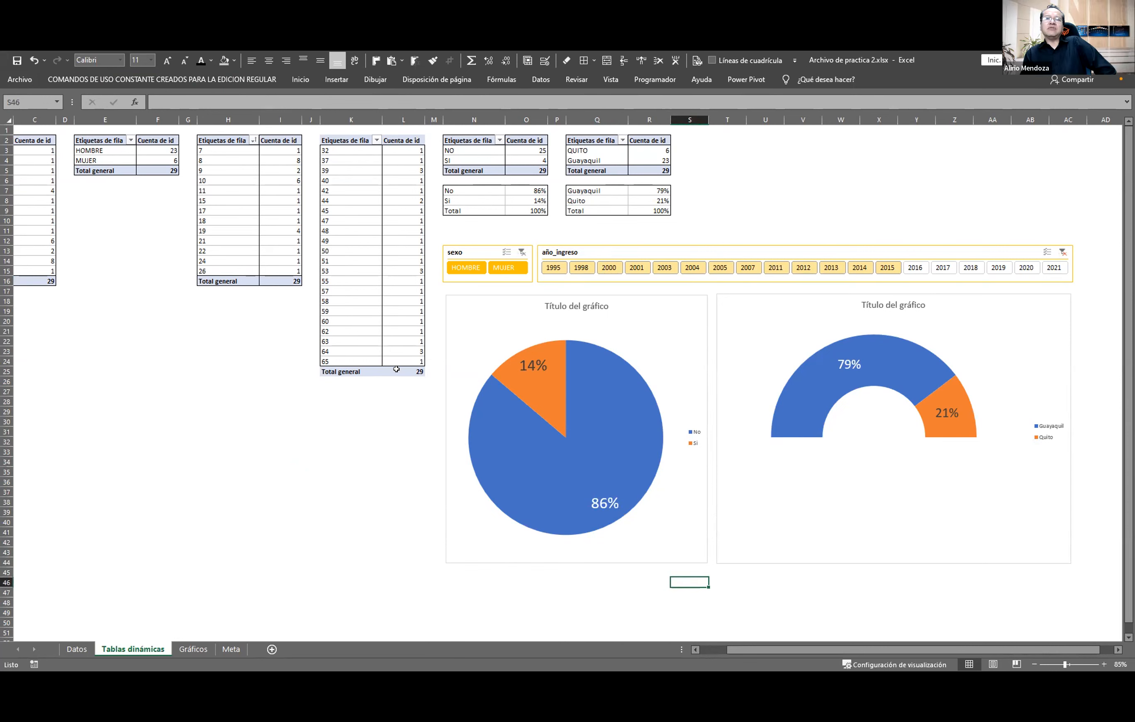
pyautogui.moveTo(396, 369)
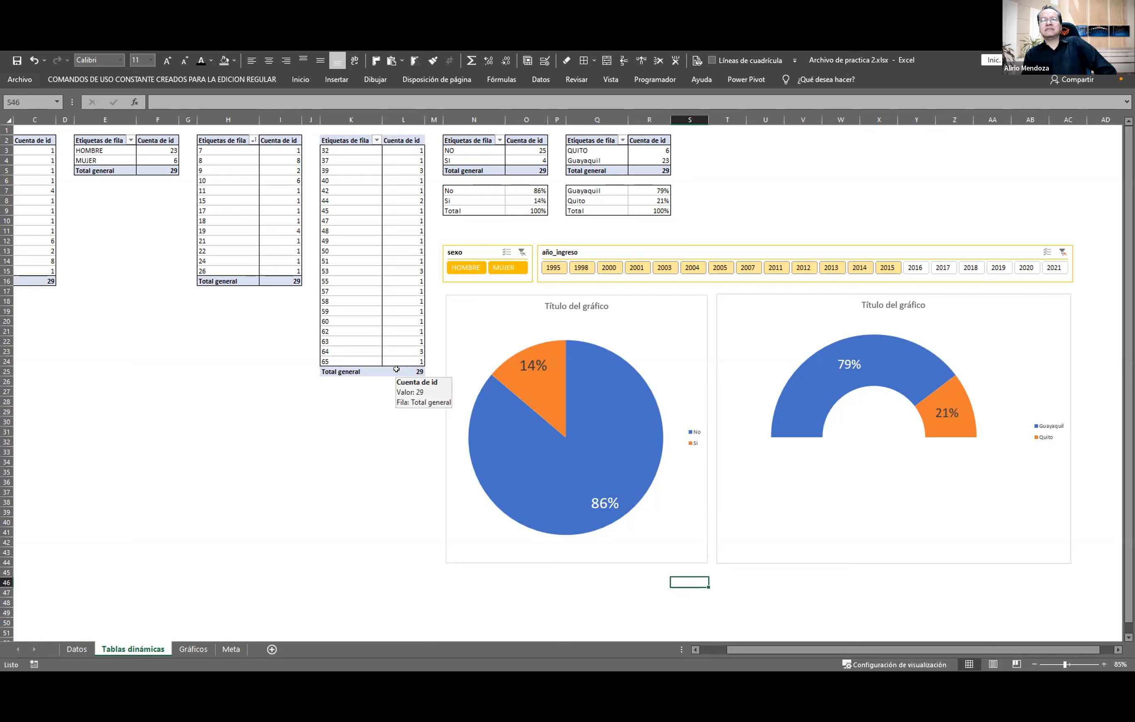
pyautogui.click(392, 476)
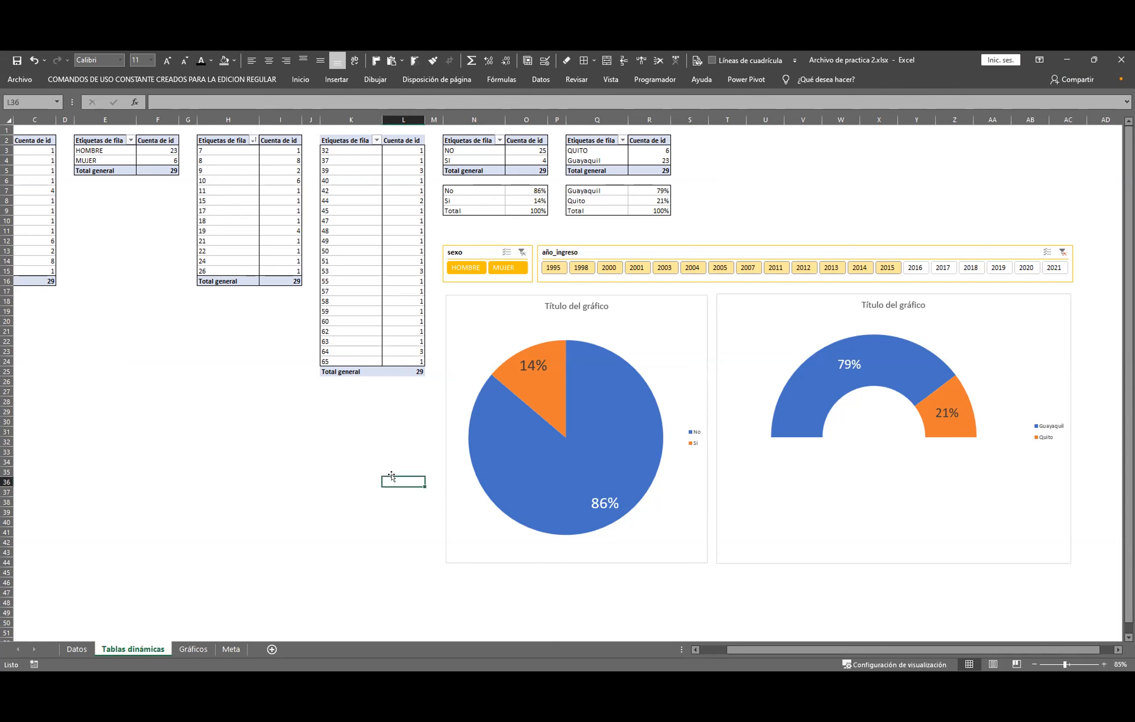